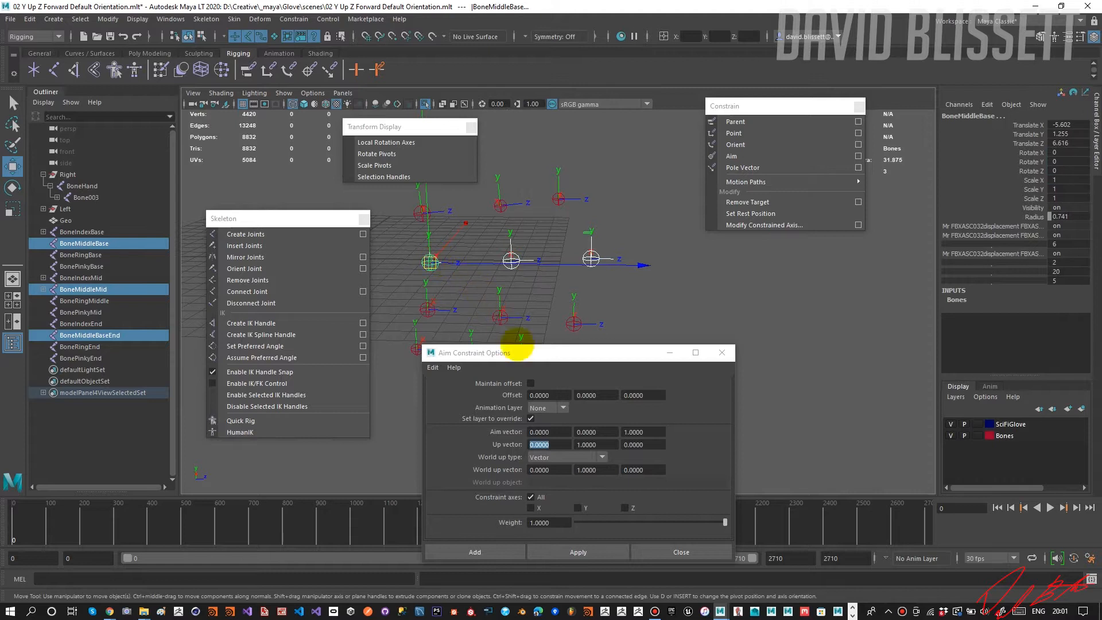
Aim-constrain BoneMiddleBase to BoneMiddleMid and BoneMiddleBaseEnd with aim vector 0, 0, 1 and up vector 0, 1, 0.
{"action": "left_click", "coordinate": [578, 553]}
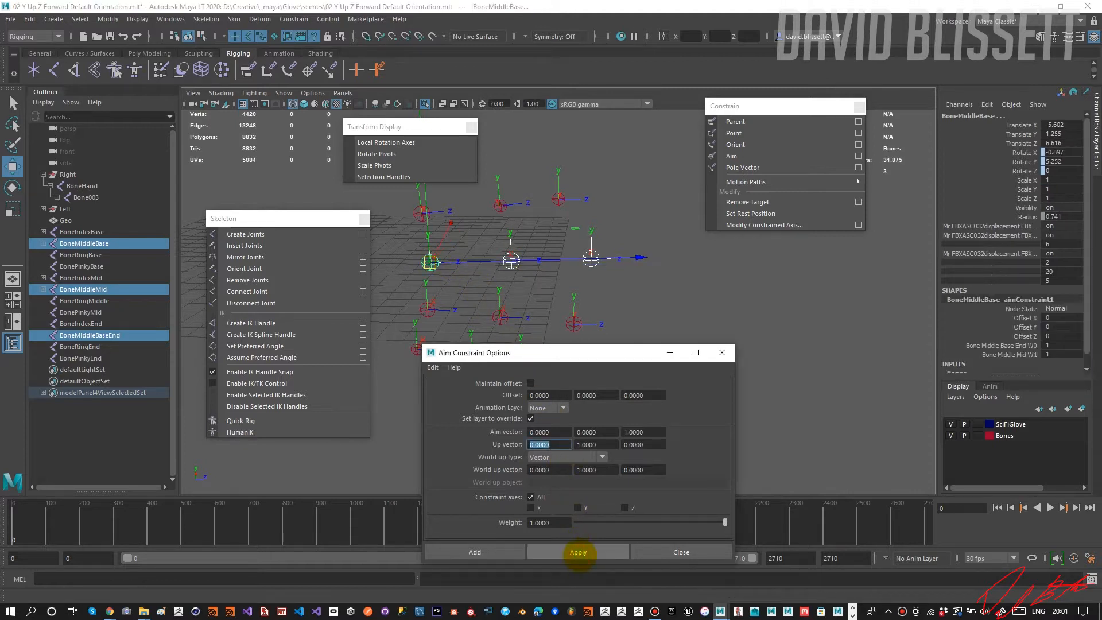
{"action": "mouse_move", "coordinate": [463, 276]}
{"action": "left_mouse_down", "text": "alt"}
{"action": "mouse_move", "coordinate": [483, 300]}
{"action": "mouse_move", "coordinate": [519, 292]}
{"action": "mouse_move", "coordinate": [531, 276]}
{"action": "mouse_move", "coordinate": [467, 268]}
{"action": "left_mouse_up", "text": "alt"}
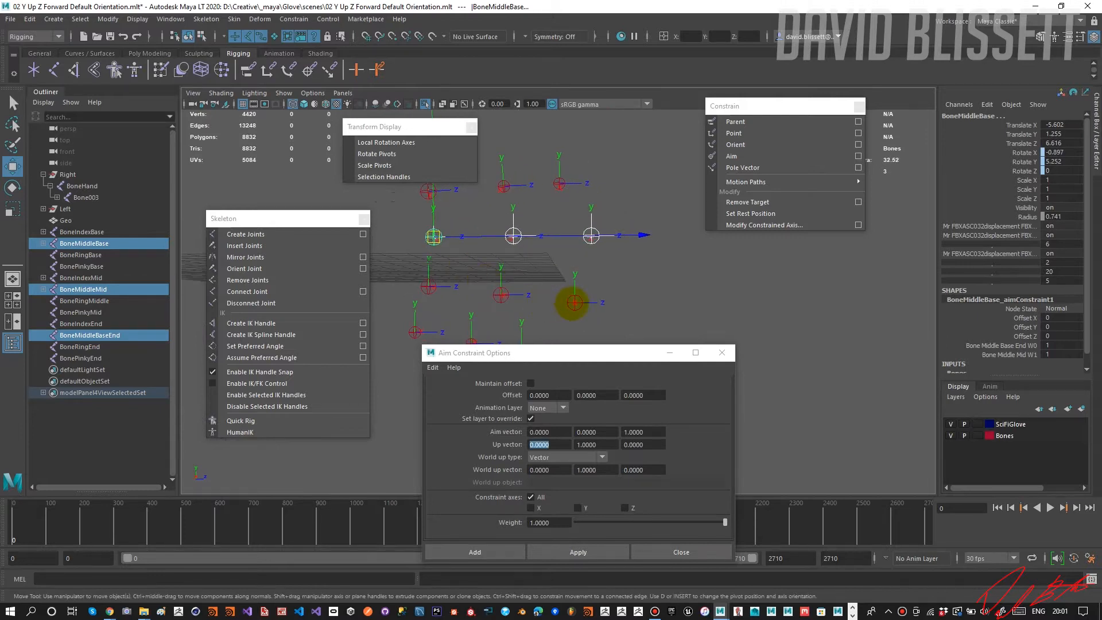
Aim-constrain BoneRingMiddle to BoneRingEnd with the same aim and up vectors.
{"action": "left_click", "coordinate": [575, 303]}
{"action": "left_click", "coordinate": [502, 295], "text": "shift"}
{"action": "left_click_drag", "start_coordinate": [512, 295], "coordinate": [536, 253], "text": "alt"}
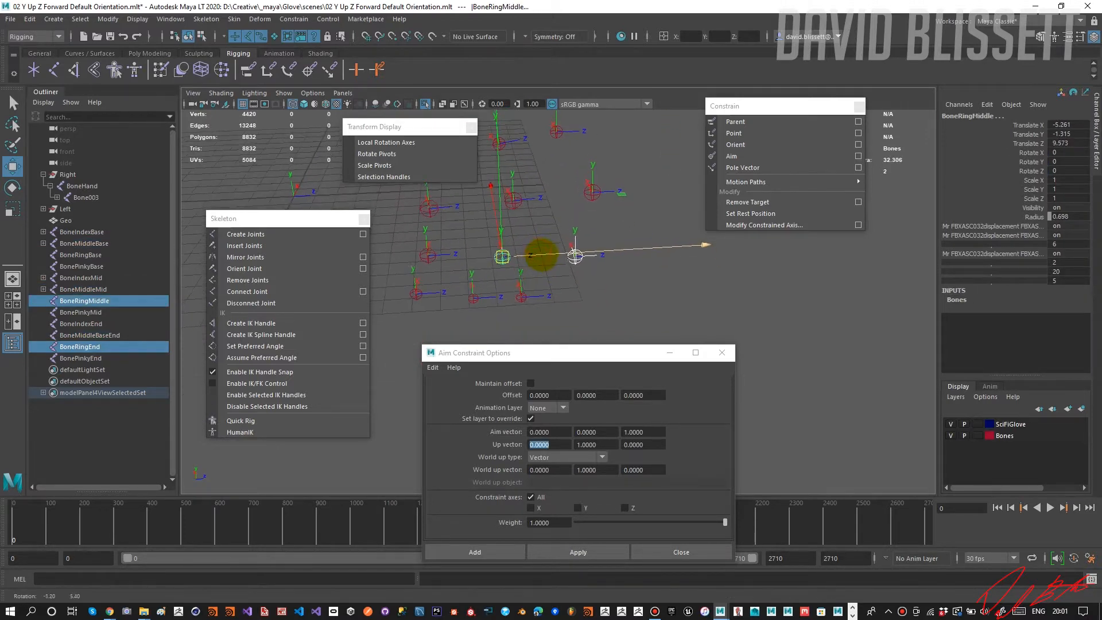
{"action": "left_click_drag", "start_coordinate": [565, 352], "coordinate": [569, 319]}
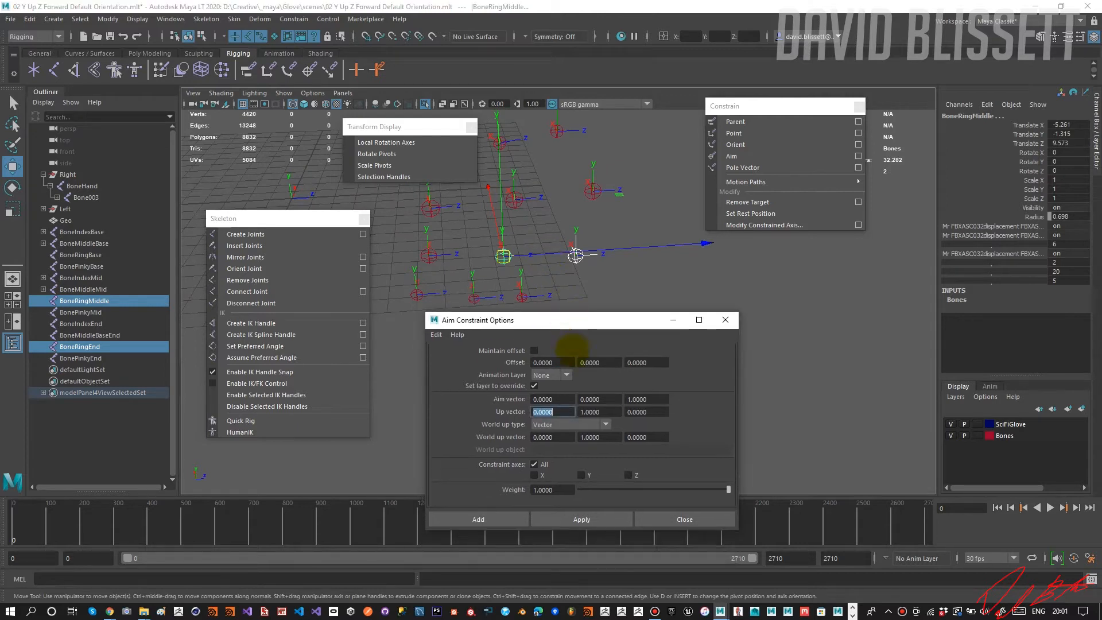
{"action": "left_click", "coordinate": [581, 518]}
Aim-constrain BoneRingBase to BoneRingMiddle using the existing constraint options.
{"action": "left_click_drag", "start_coordinate": [496, 287], "coordinate": [521, 245], "text": "alt"}
{"action": "left_click", "coordinate": [516, 250]}
{"action": "left_click", "coordinate": [522, 242]}
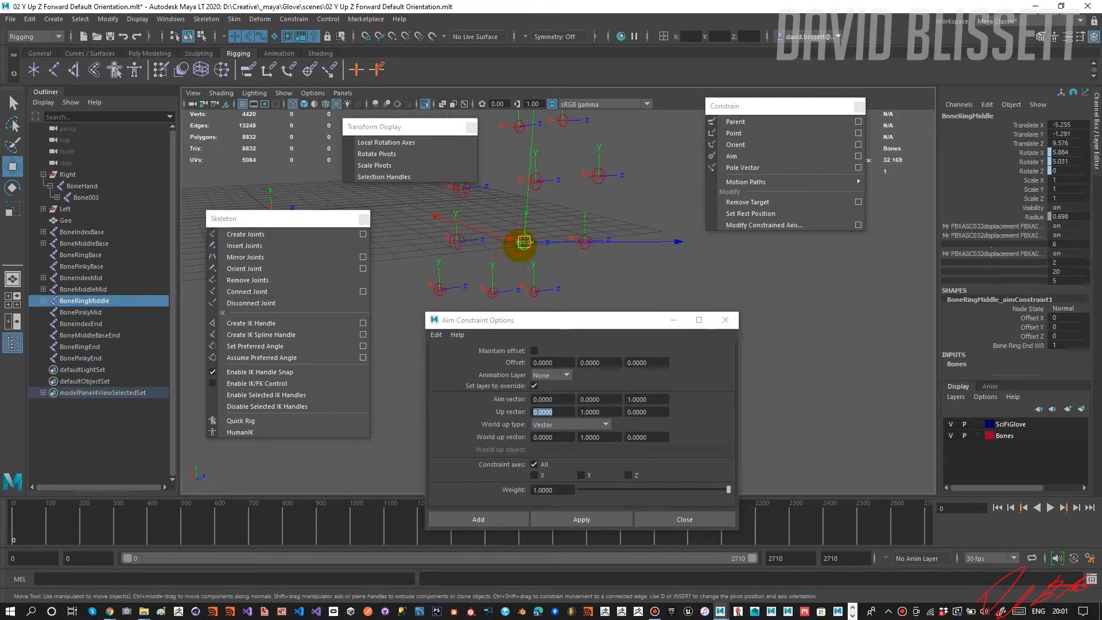
{"action": "left_click", "coordinate": [462, 249], "text": "shift"}
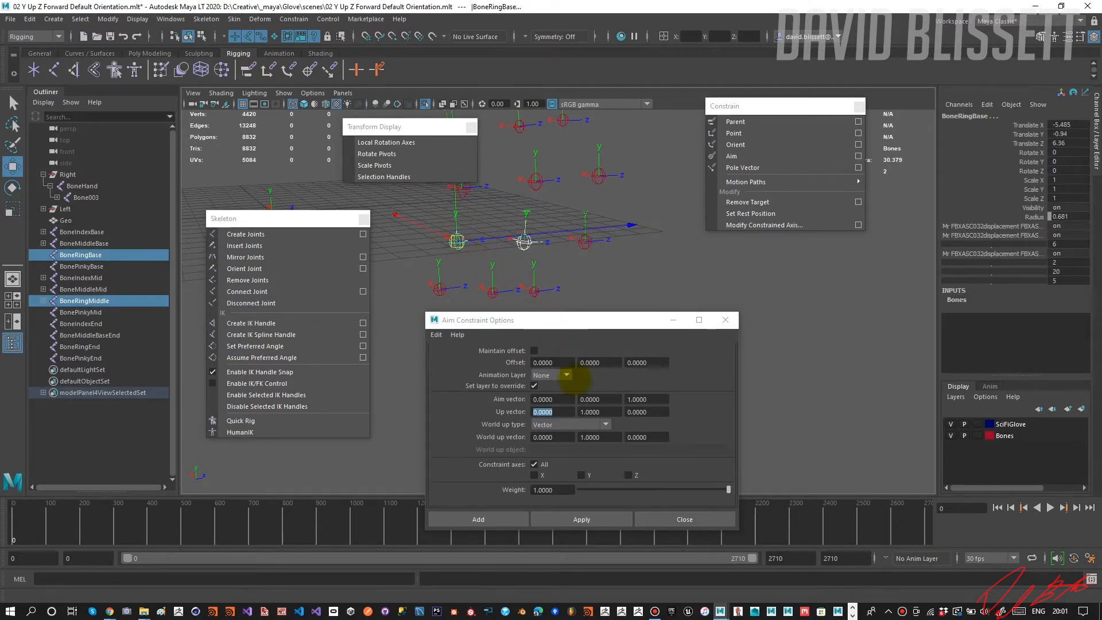
{"action": "left_click", "coordinate": [581, 519]}
Aim-constrain BonePinkyMid to BonePinkyEnd using the existing constraint options.
{"action": "left_click_drag", "start_coordinate": [484, 278], "coordinate": [542, 216], "text": "alt"}
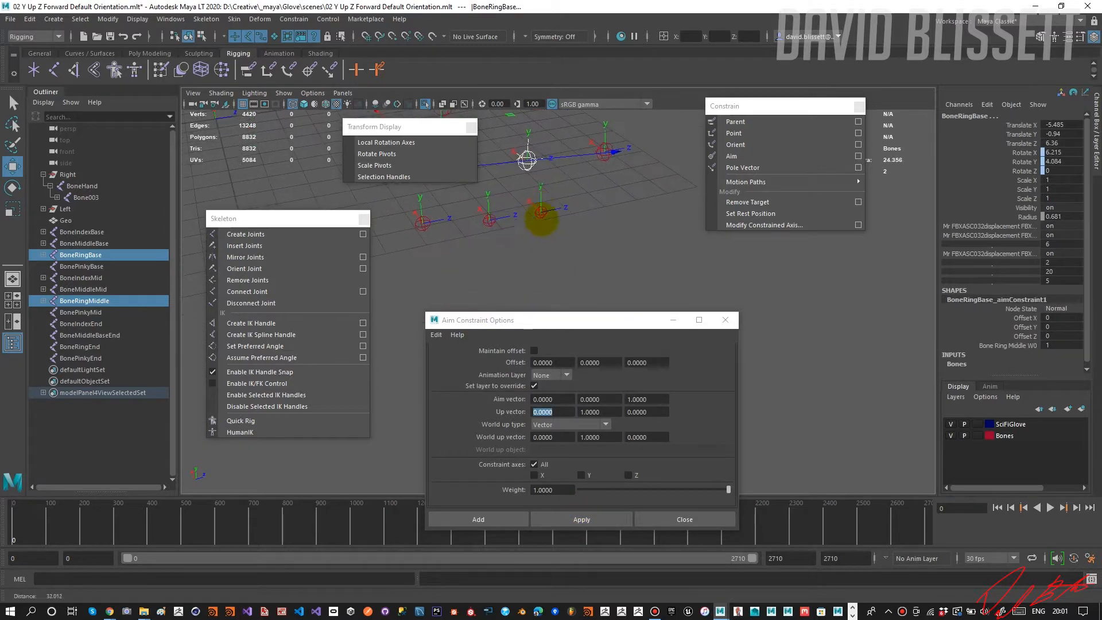
{"action": "left_click", "coordinate": [540, 212]}
{"action": "left_click", "coordinate": [490, 220], "text": "shift"}
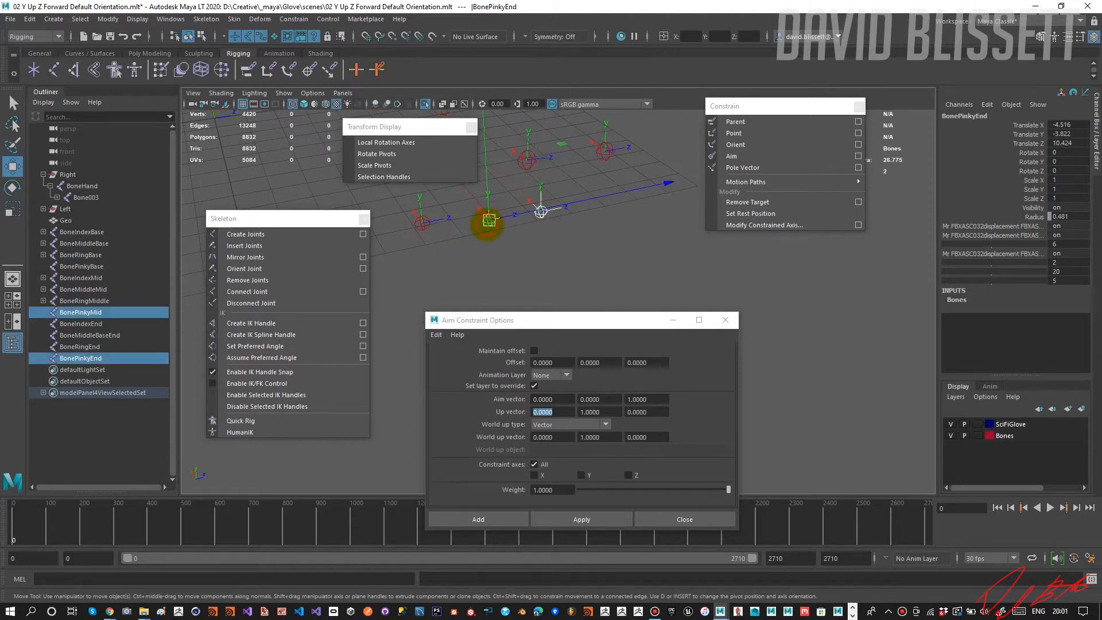
{"action": "left_click", "coordinate": [561, 520]}
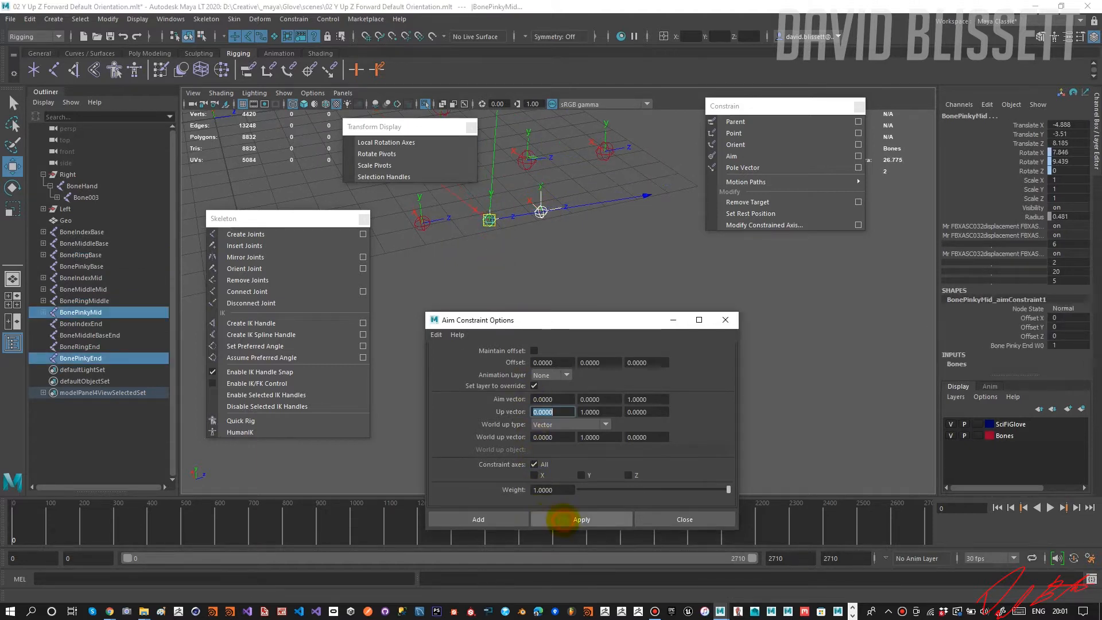
Aim-constrain BonePinkyBase to BonePinkyMid using the existing constraint options.
{"action": "middle_click_drag", "start_coordinate": [488, 248], "coordinate": [509, 241], "text": "alt"}
{"action": "left_click", "coordinate": [510, 240]}
{"action": "left_click", "coordinate": [512, 214]}
{"action": "left_click", "coordinate": [448, 216], "text": "shift"}
{"action": "left_click", "coordinate": [580, 519]}
Close the floating Transform Display and Skeleton menus.
{"action": "left_click_drag", "start_coordinate": [522, 288], "coordinate": [519, 322], "text": "alt"}
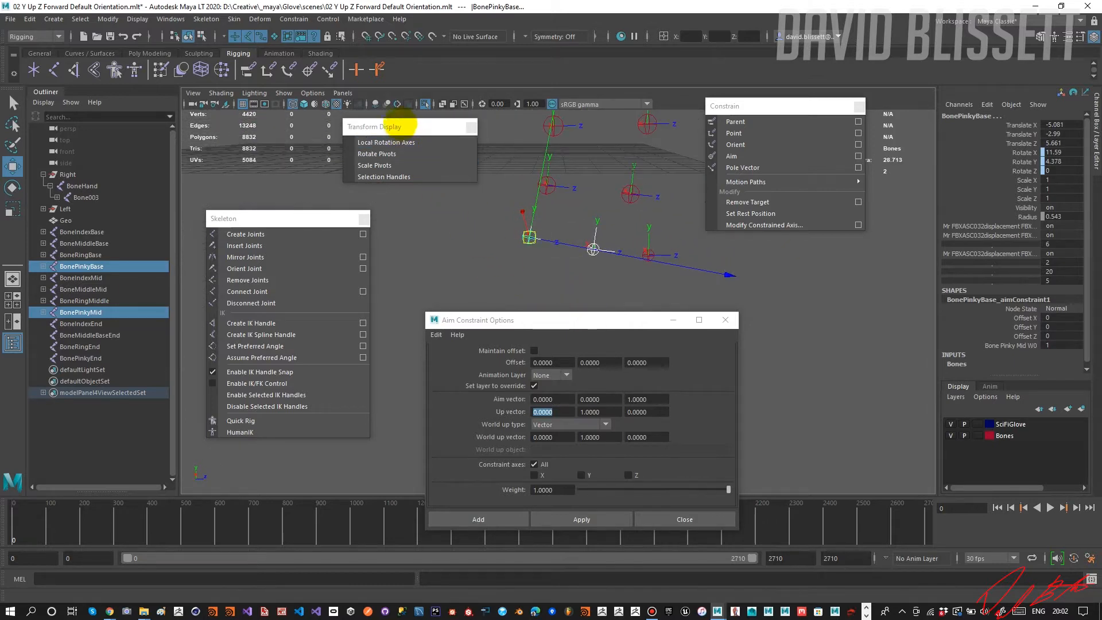
{"action": "left_click", "coordinate": [472, 127]}
{"action": "left_click_drag", "start_coordinate": [475, 215], "coordinate": [473, 239], "text": "alt"}
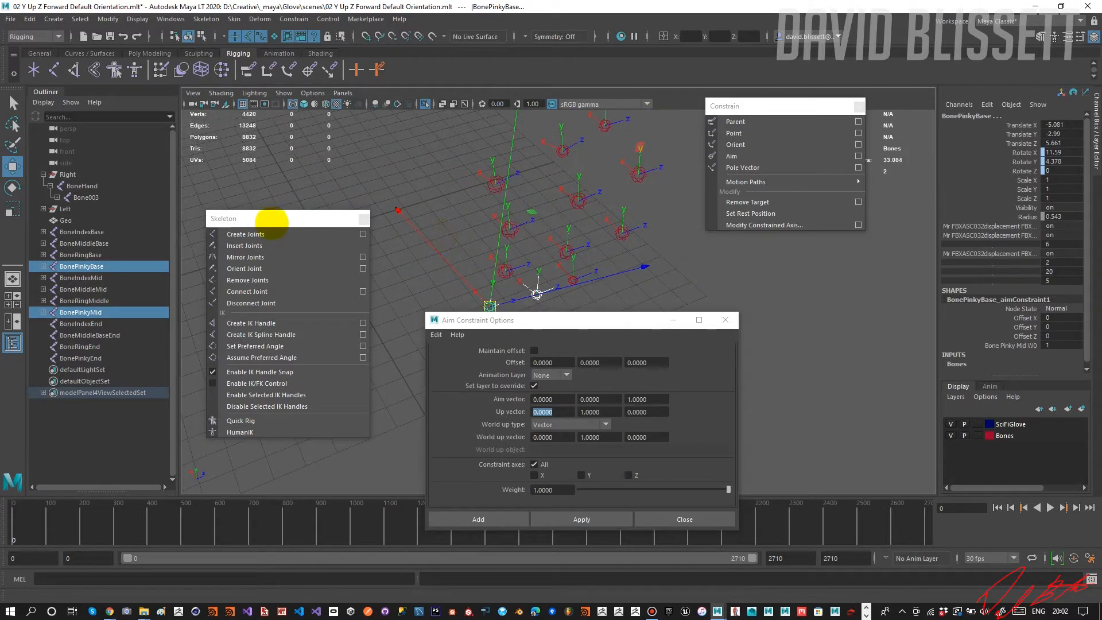
{"action": "left_click_drag", "start_coordinate": [275, 219], "coordinate": [290, 272]}
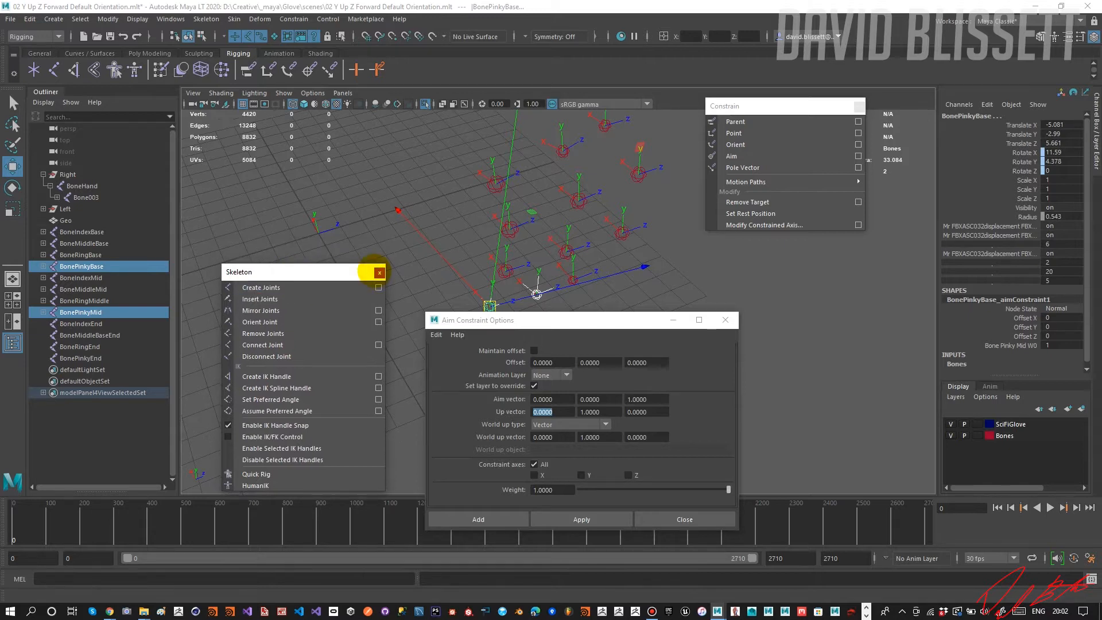
{"action": "left_click", "coordinate": [379, 272]}
Try parenting BonePinkyEnd under BonePinkyMid, and undo the change.
{"action": "left_click_drag", "start_coordinate": [655, 260], "coordinate": [552, 267], "text": "alt"}
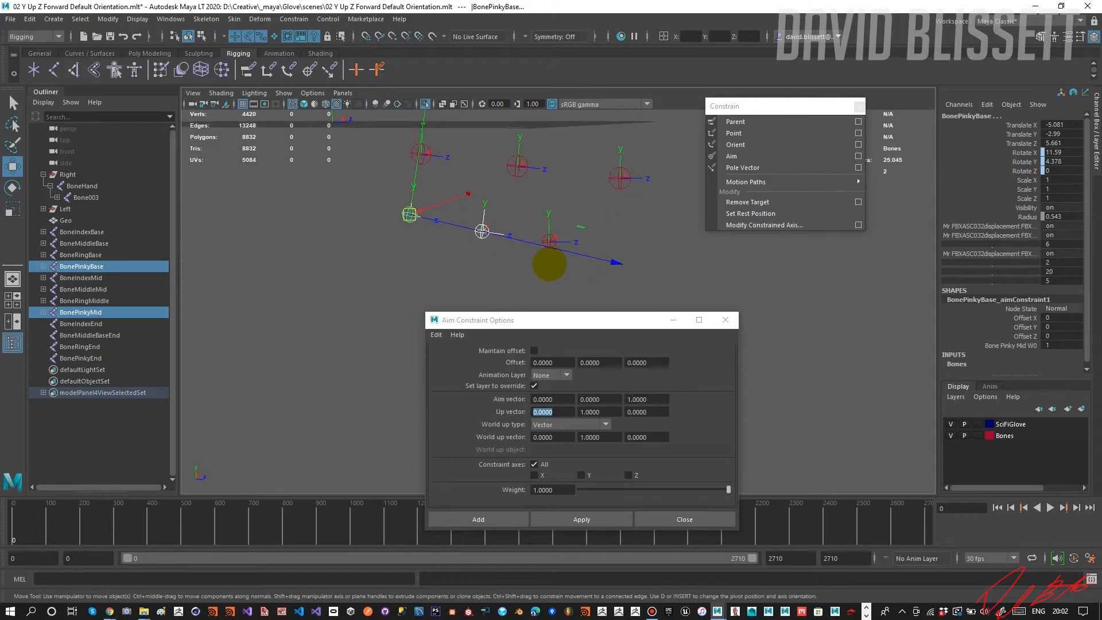
{"action": "left_click", "coordinate": [550, 263]}
{"action": "left_click", "coordinate": [548, 242]}
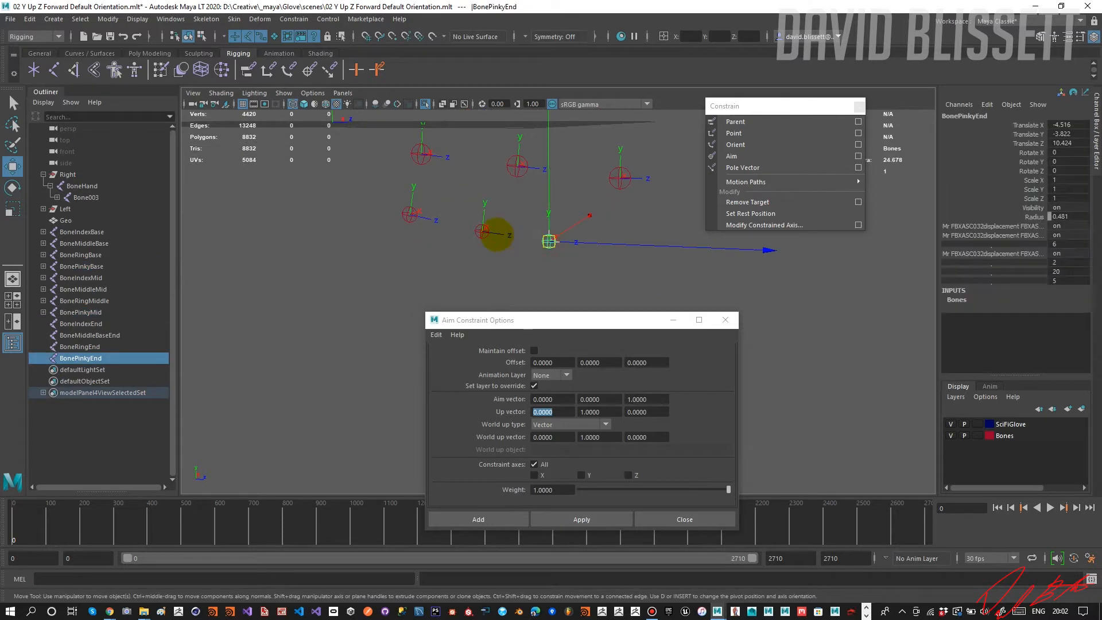
{"action": "left_click", "coordinate": [489, 230], "text": "shift"}
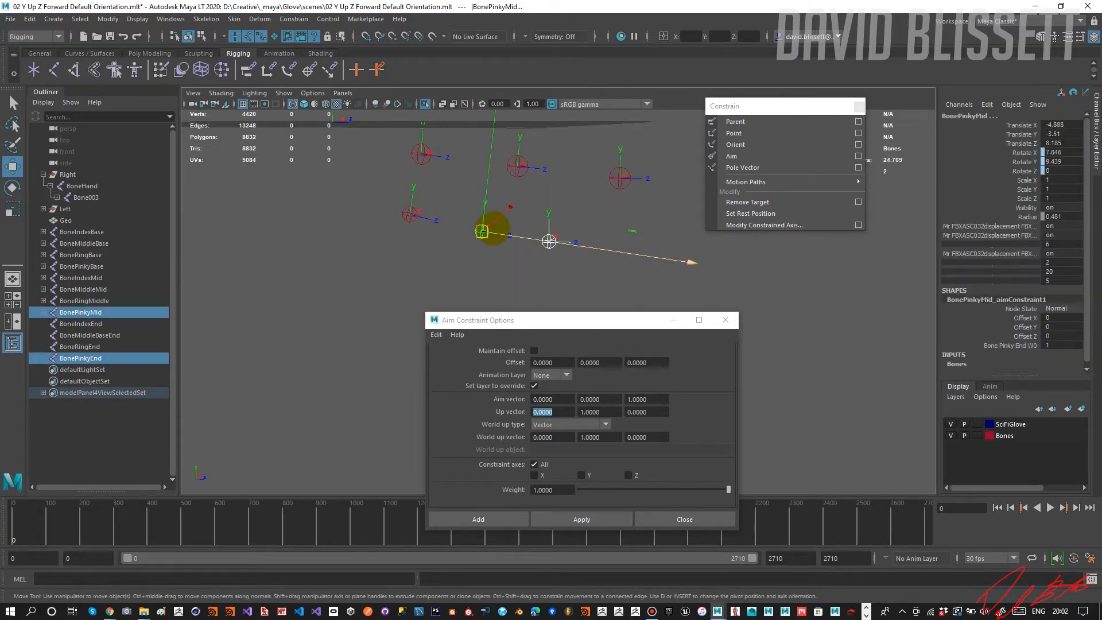
{"action": "key", "text": "p"}
{"action": "left_click_drag", "start_coordinate": [528, 197], "coordinate": [605, 236], "text": "alt"}
{"action": "key", "text": "ctrl+z"}
{"action": "left_click_drag", "start_coordinate": [538, 243], "coordinate": [514, 246], "text": "alt"}
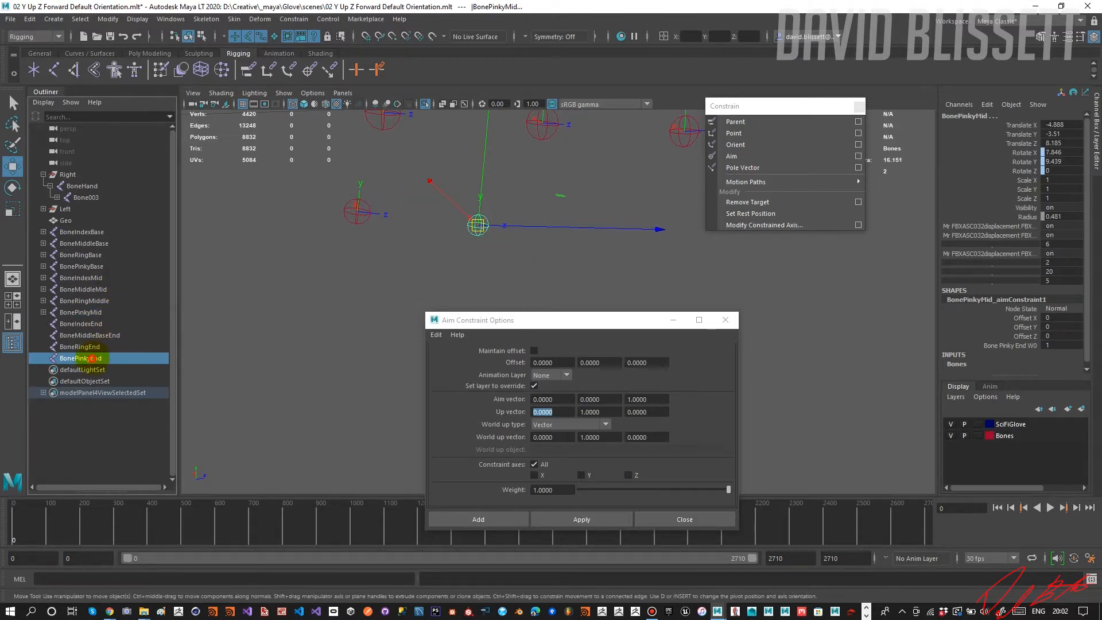
Re-isolate all finger bones from BoneIndexBase through BonePinkyEnd in the viewport.
{"action": "left_click", "coordinate": [81, 358]}
{"action": "left_click", "coordinate": [81, 232], "text": "shift"}
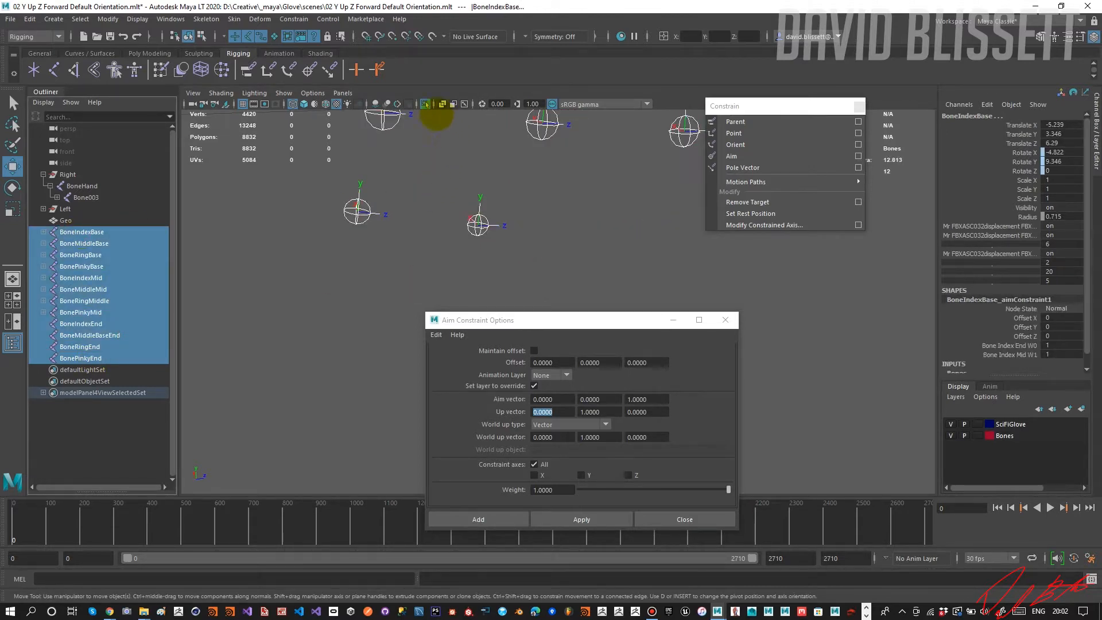
{"action": "left_click", "coordinate": [426, 104]}
{"action": "left_click", "coordinate": [426, 103]}
Try parenting BonePinkyMid under BonePinkyEnd, and undo the parenting.
{"action": "left_click_drag", "start_coordinate": [504, 215], "coordinate": [524, 242], "text": "alt"}
{"action": "left_click", "coordinate": [552, 264]}
{"action": "left_click", "coordinate": [479, 258]}
{"action": "left_click", "coordinate": [588, 250]}
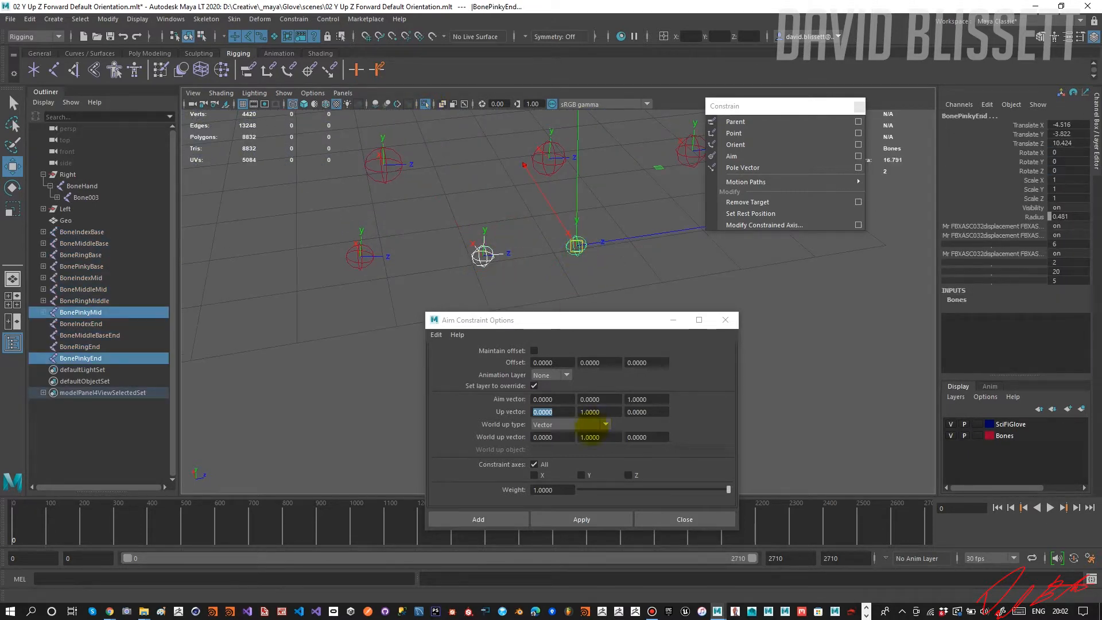
{"action": "key", "text": "p"}
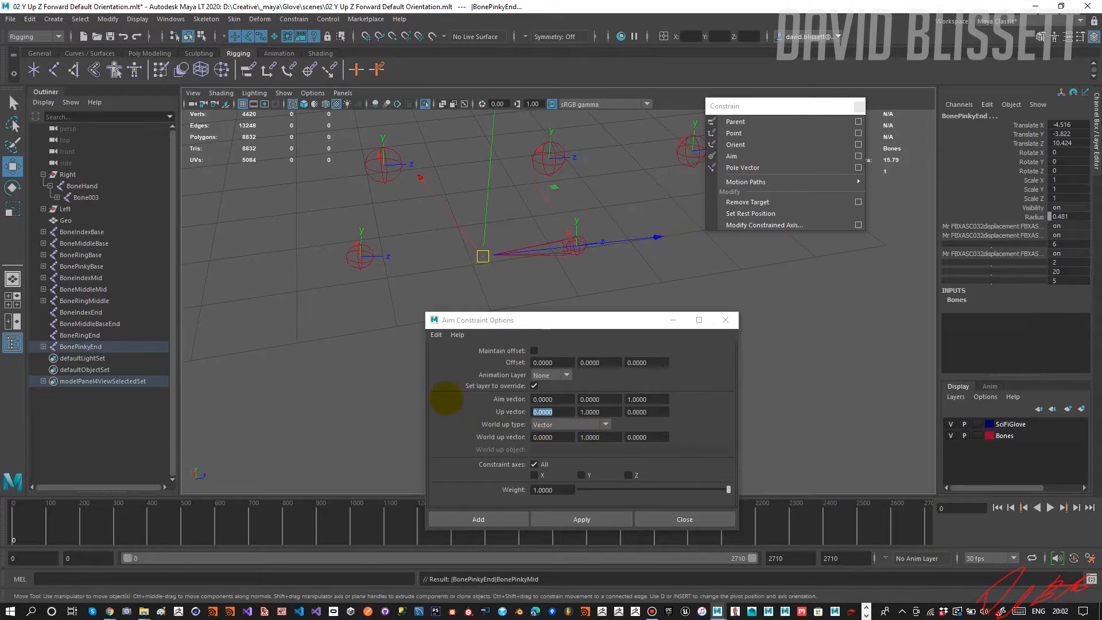
{"action": "mouse_move", "coordinate": [443, 296]}
{"action": "left_mouse_down", "text": "alt"}
{"action": "mouse_move", "coordinate": [346, 275]}
{"action": "mouse_move", "coordinate": [462, 271]}
{"action": "mouse_move", "coordinate": [436, 291]}
{"action": "left_mouse_up", "text": "alt"}
{"action": "key", "text": "ctrl+z"}
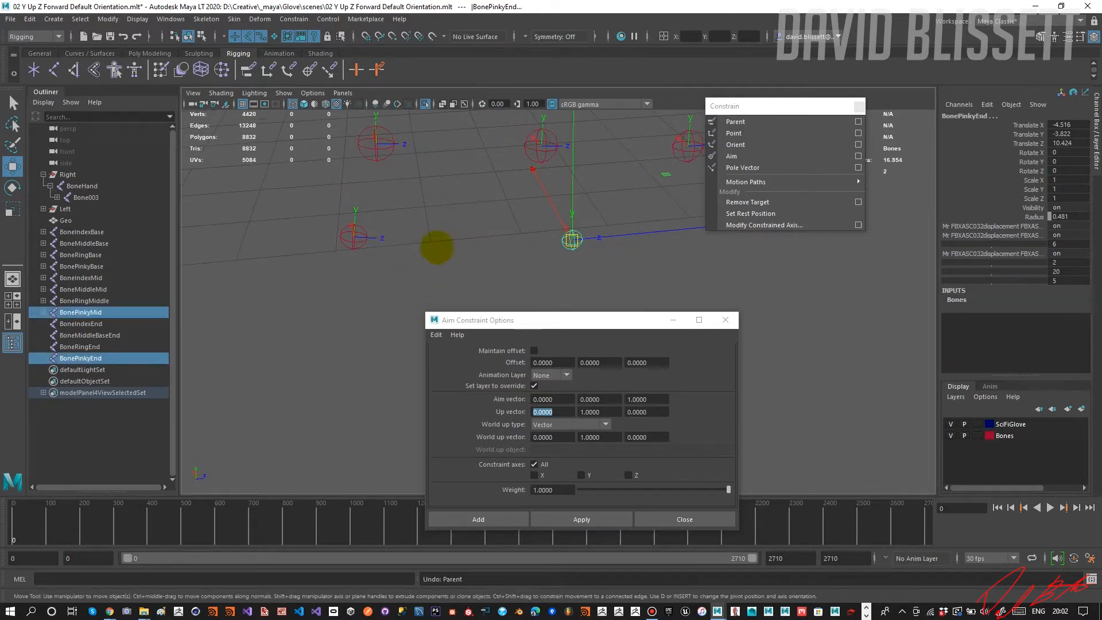
Turn off the isolated view and examine how the finger bones sit inside the glove mesh.
{"action": "left_click", "coordinate": [425, 104]}
{"action": "scroll", "coordinate": [439, 182], "scroll_direction": "down", "scroll_amount": 13}
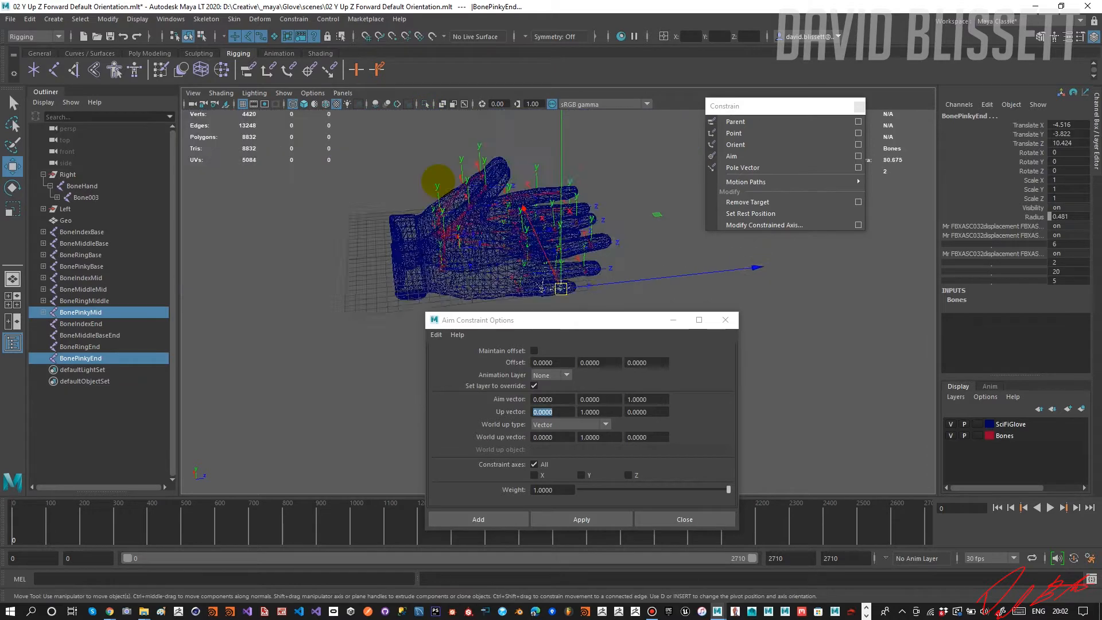
{"action": "left_click_drag", "start_coordinate": [449, 216], "coordinate": [529, 231], "text": "alt"}
{"action": "middle_click_drag", "start_coordinate": [476, 214], "coordinate": [447, 146], "text": "alt"}
{"action": "right_click_drag", "start_coordinate": [446, 146], "coordinate": [637, 196], "text": "alt"}
{"action": "middle_click_drag", "start_coordinate": [462, 174], "coordinate": [581, 334], "text": "alt"}
{"action": "scroll", "coordinate": [440, 199], "scroll_direction": "up", "scroll_amount": 4}
{"action": "scroll", "coordinate": [440, 198], "scroll_direction": "up", "scroll_amount": 1}
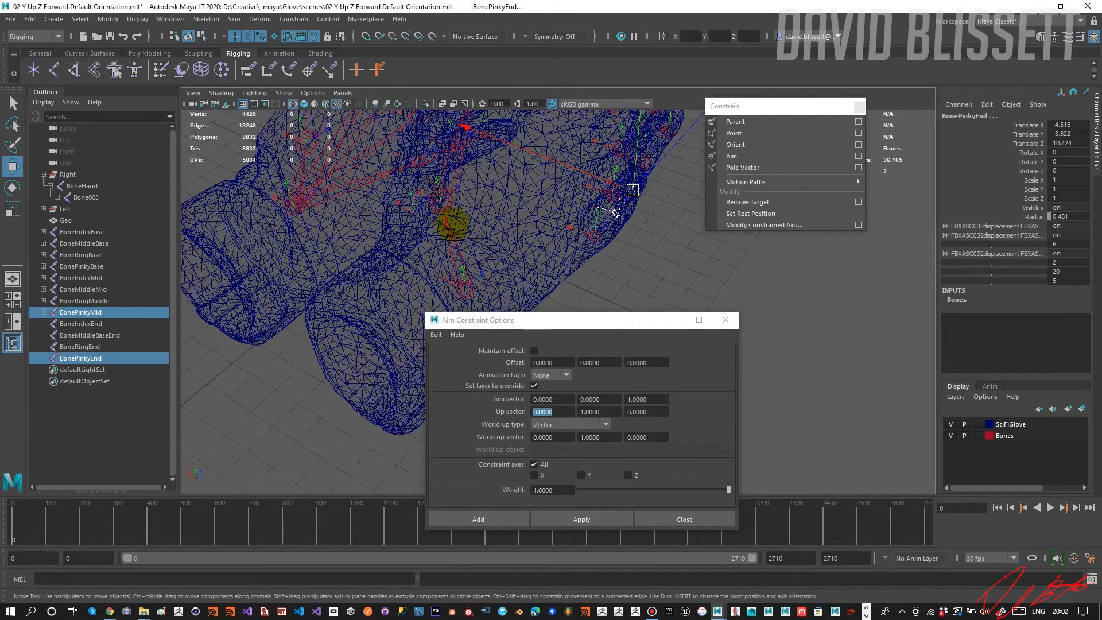
{"action": "left_click_drag", "start_coordinate": [450, 217], "coordinate": [530, 349], "text": "alt"}
{"action": "scroll", "coordinate": [460, 246], "scroll_direction": "up", "scroll_amount": 3}
{"action": "left_click_drag", "start_coordinate": [460, 247], "coordinate": [515, 207], "text": "alt"}
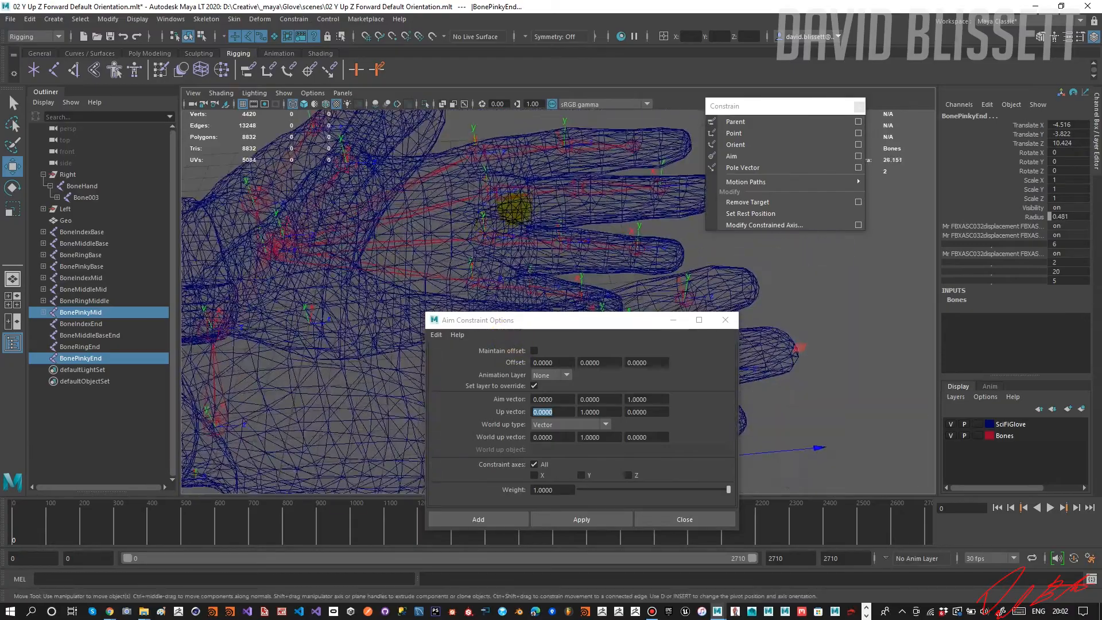
{"action": "scroll", "coordinate": [437, 227], "scroll_direction": "up", "scroll_amount": 4}
{"action": "middle_click_drag", "start_coordinate": [683, 187], "coordinate": [531, 237], "text": "alt"}
{"action": "mouse_move", "coordinate": [532, 237]}
{"action": "left_mouse_down", "text": "alt"}
{"action": "mouse_move", "coordinate": [536, 229]}
{"action": "mouse_move", "coordinate": [540, 239]}
{"action": "mouse_move", "coordinate": [515, 232]}
{"action": "mouse_move", "coordinate": [534, 221]}
{"action": "left_mouse_up", "text": "alt"}
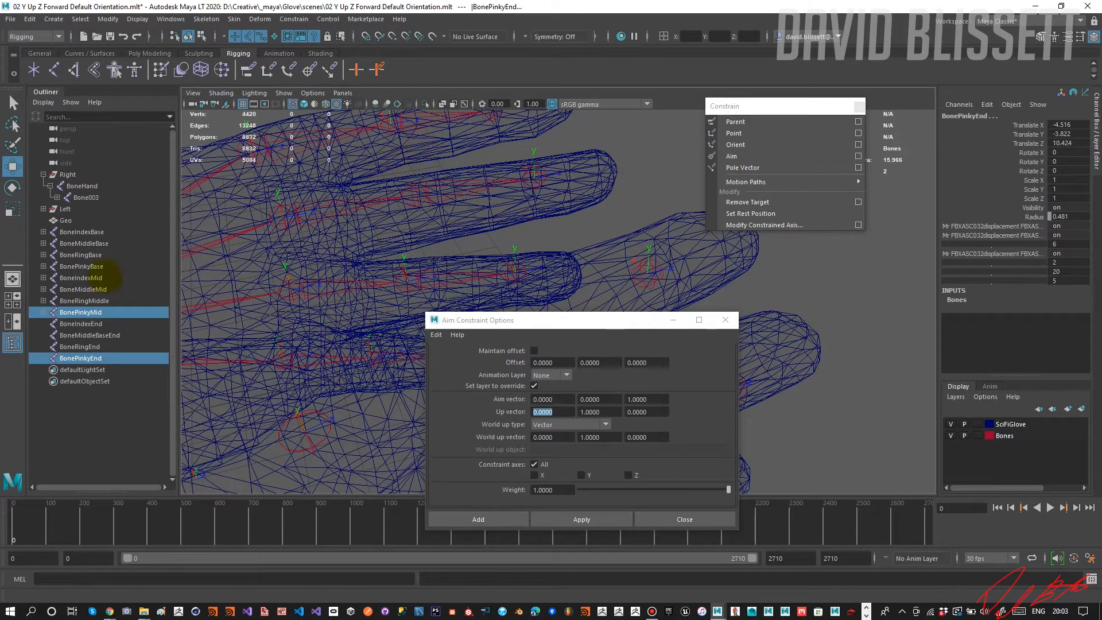
Isolate the finger bones from BoneIndexBase through BonePinkyEnd in the viewport again.
{"action": "left_click", "coordinate": [86, 232]}
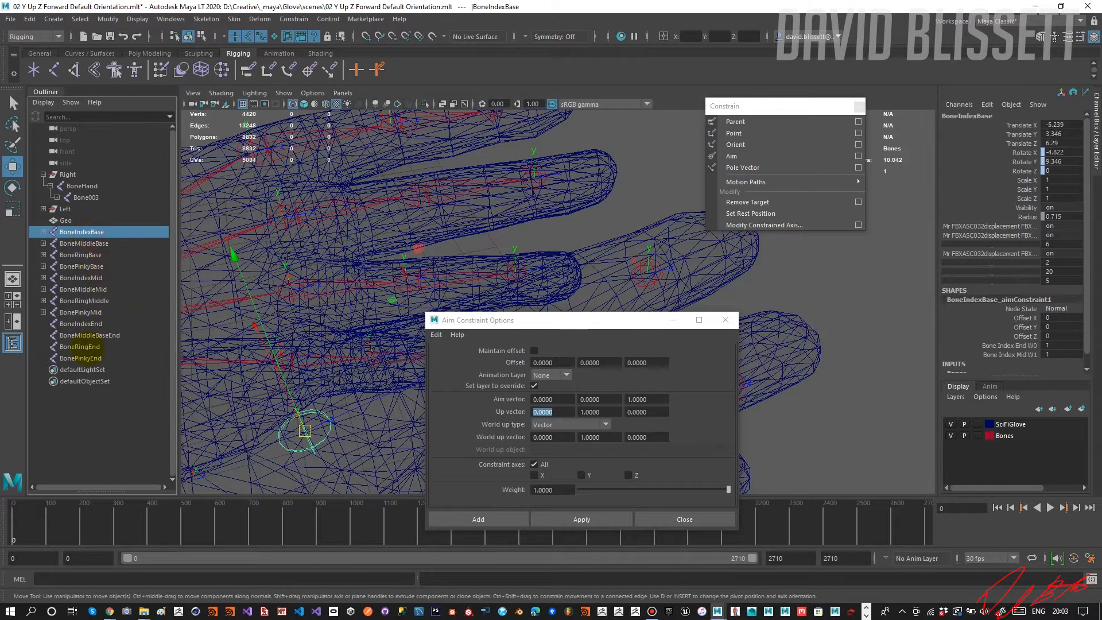
{"action": "left_click", "coordinate": [81, 358], "text": "shift"}
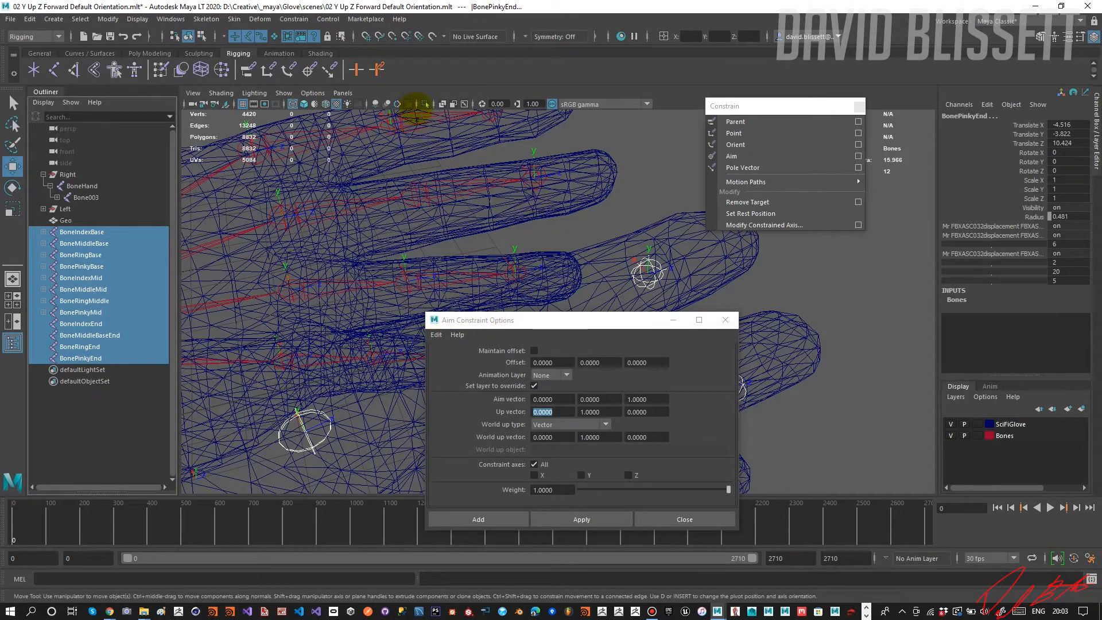
{"action": "left_click", "coordinate": [425, 105]}
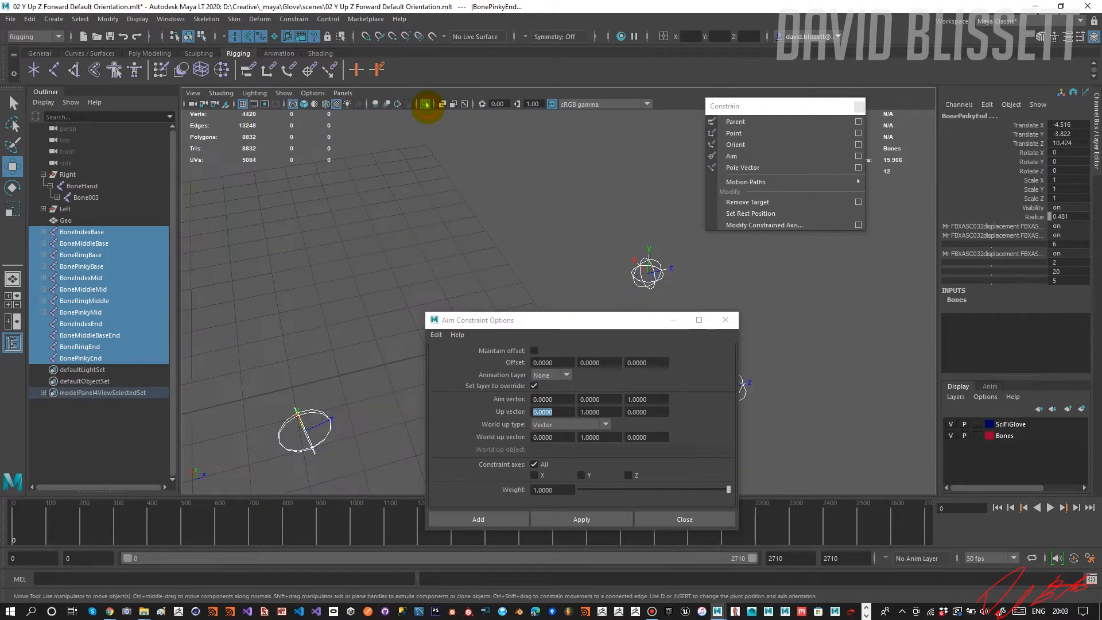
Close the Aim Constraint Options and parent BoneIndexMid under BoneIndexEnd.
{"action": "mouse_move", "coordinate": [534, 249]}
{"action": "left_mouse_down", "text": "alt"}
{"action": "mouse_move", "coordinate": [515, 215]}
{"action": "mouse_move", "coordinate": [492, 221]}
{"action": "mouse_move", "coordinate": [541, 218]}
{"action": "left_mouse_up", "text": "alt"}
{"action": "left_click", "coordinate": [468, 223]}
{"action": "left_click", "coordinate": [539, 207]}
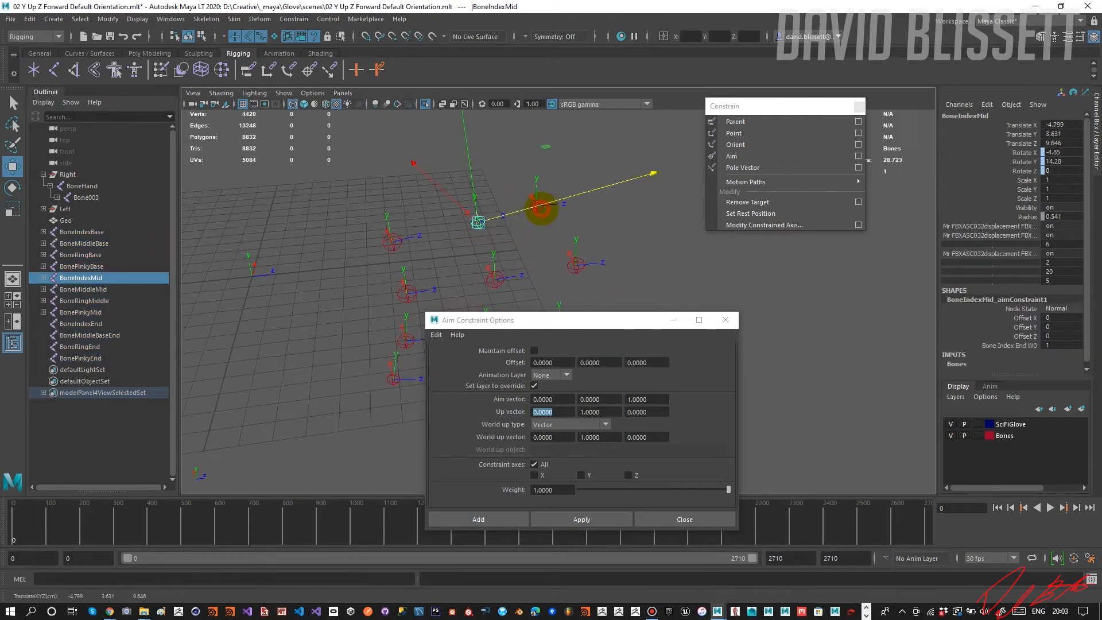
{"action": "key", "text": "ctrl+z"}
{"action": "left_click", "coordinate": [547, 226]}
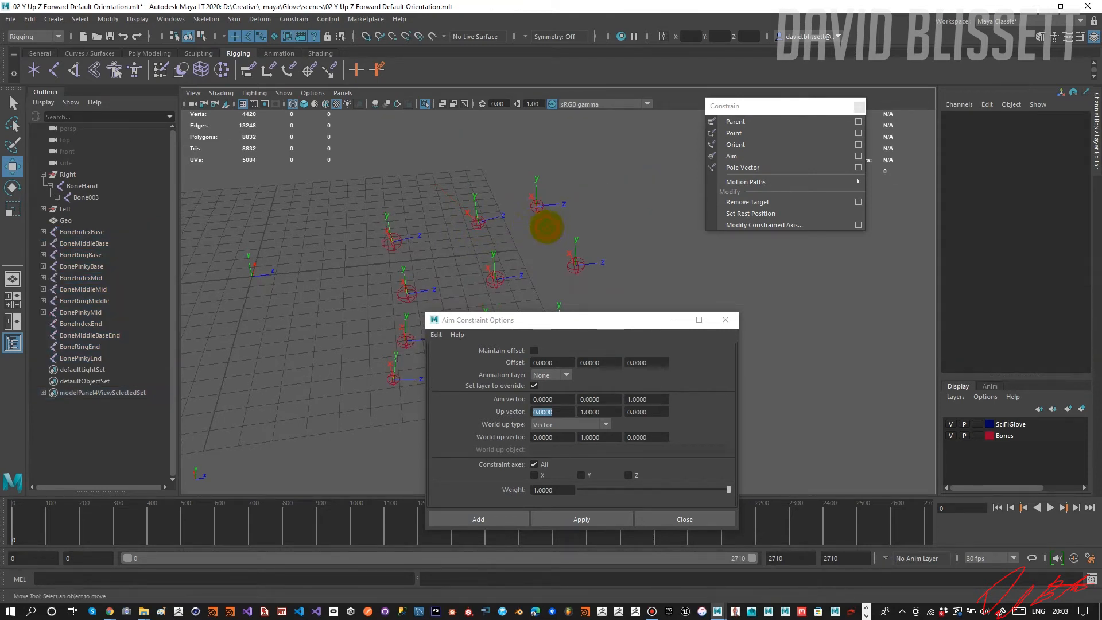
{"action": "left_click", "coordinate": [478, 222]}
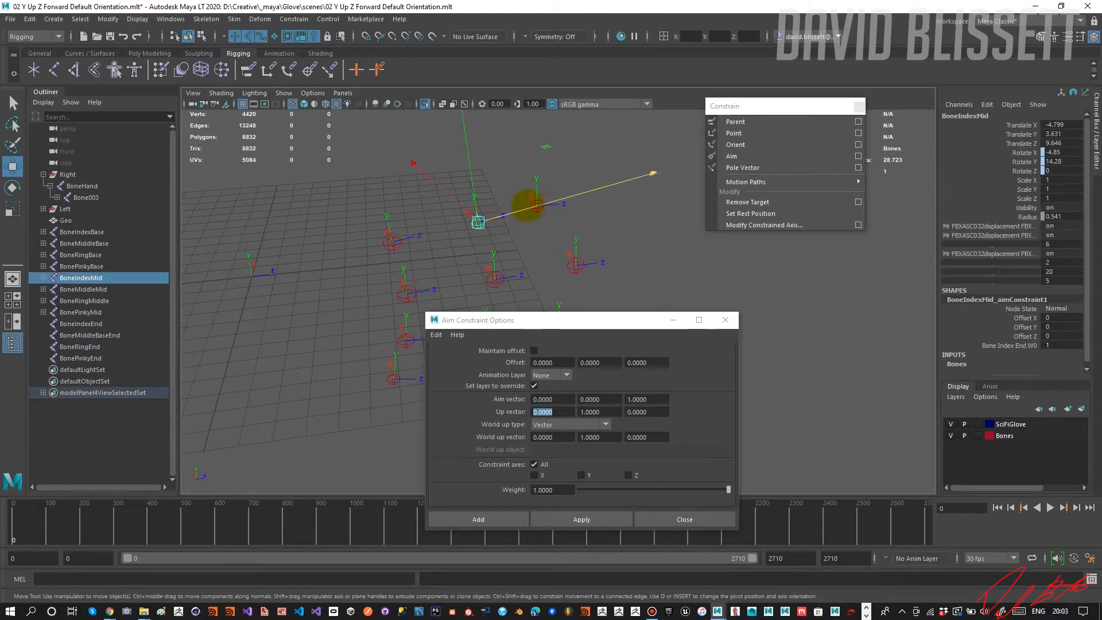
{"action": "left_click", "coordinate": [537, 202]}
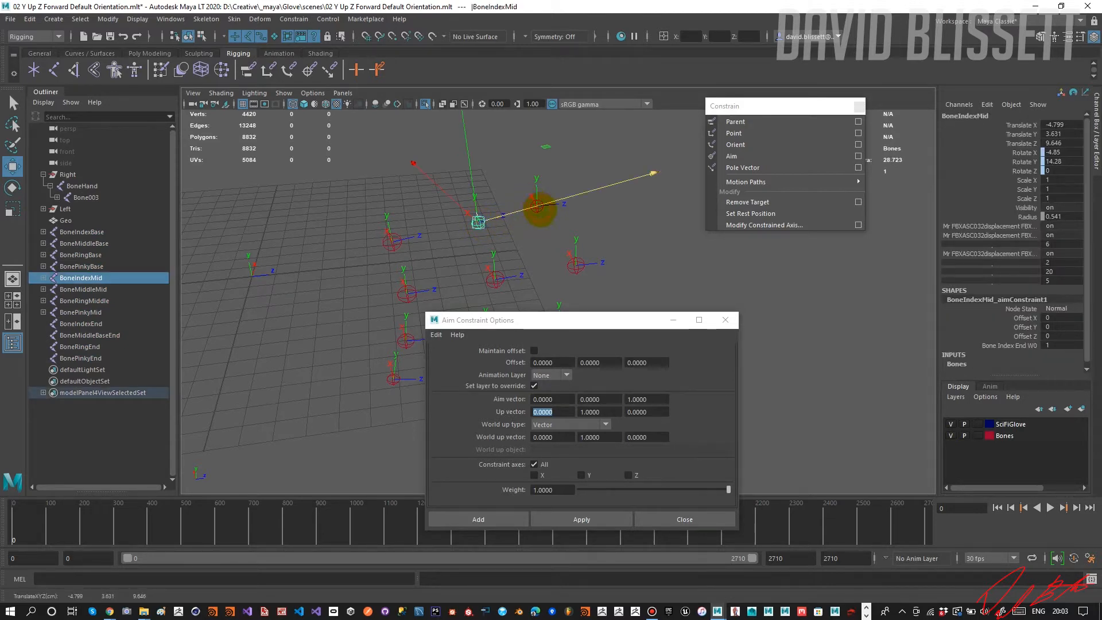
{"action": "scroll", "coordinate": [542, 223], "scroll_direction": "up", "scroll_amount": 3}
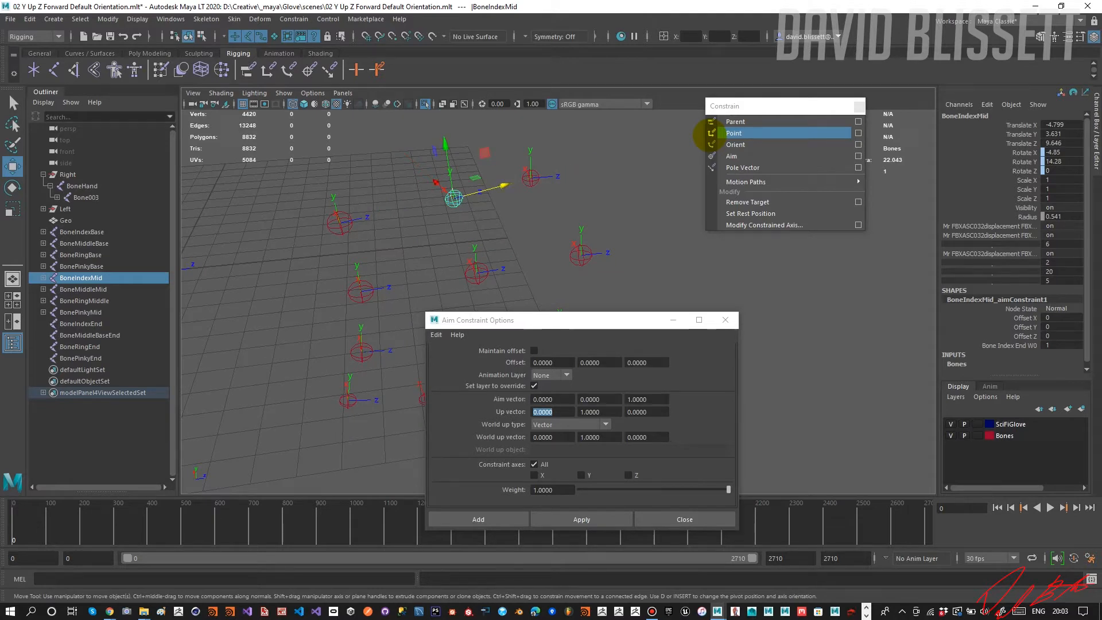
{"action": "left_click", "coordinate": [532, 179], "text": "shift"}
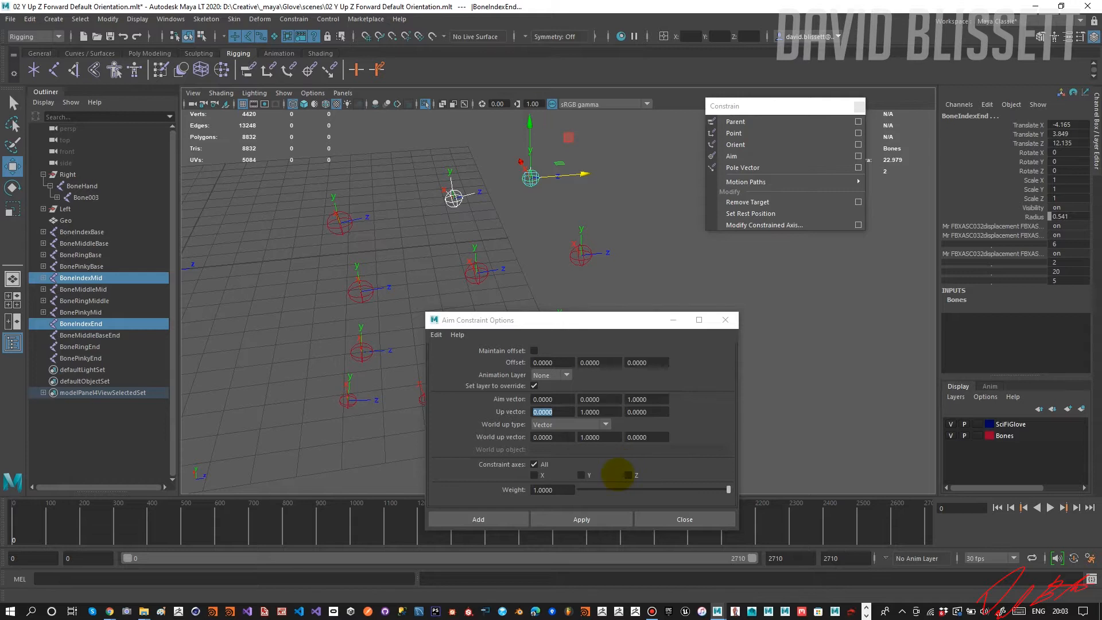
{"action": "left_click", "coordinate": [726, 319]}
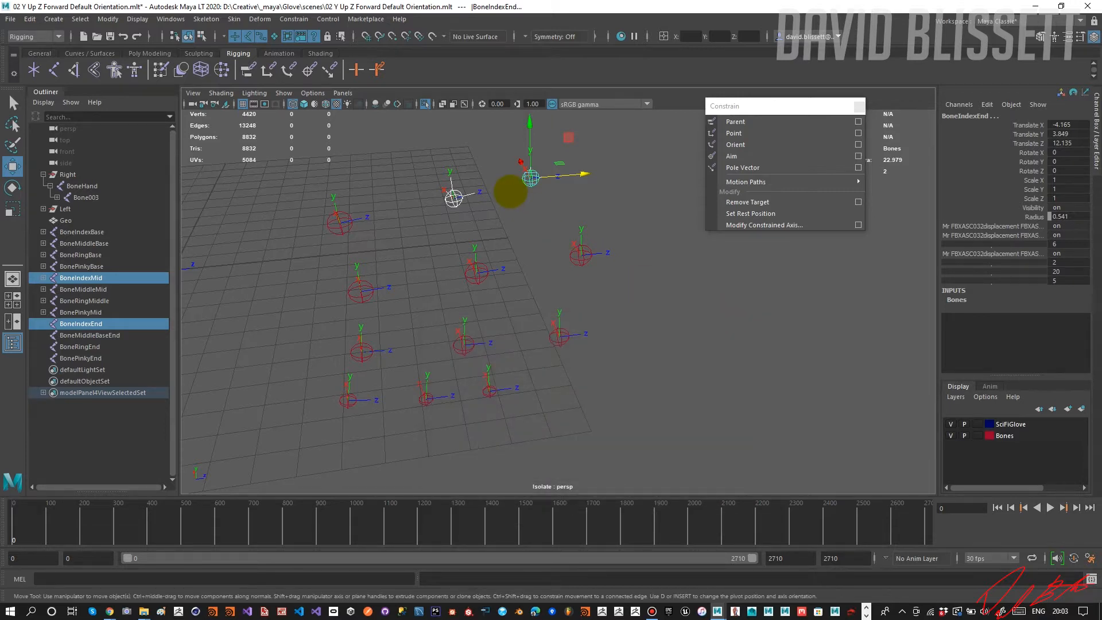
{"action": "key", "text": "p"}
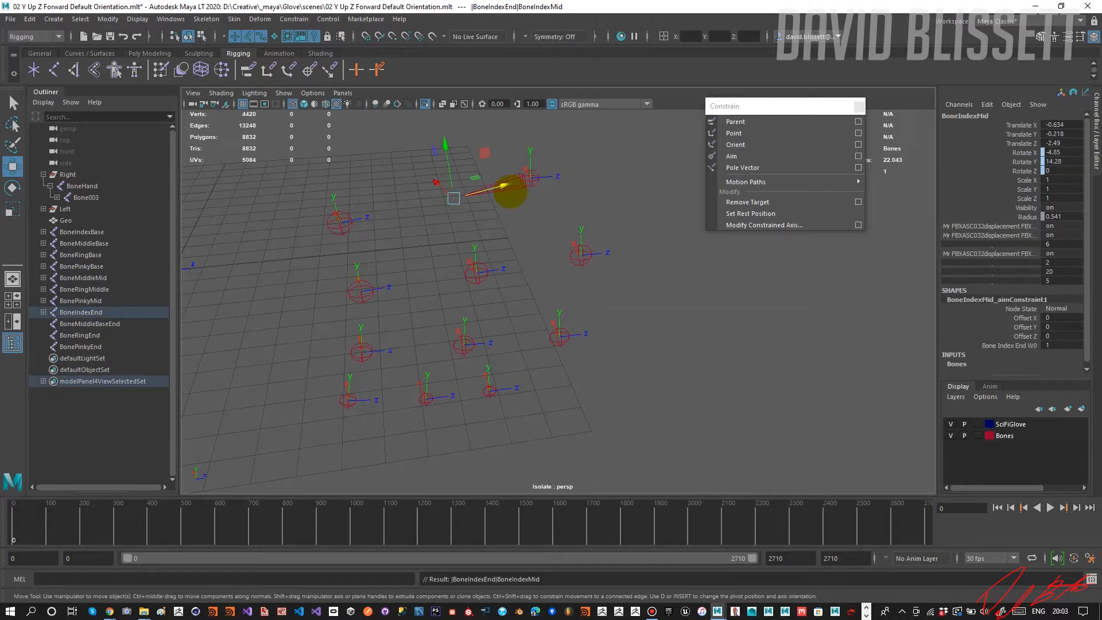
Undo the last parenting of BoneIndexMid and refresh the isolated view of the bones from BoneIndexBase through BonePinkyEnd.
{"action": "key", "text": "ctrl+z"}
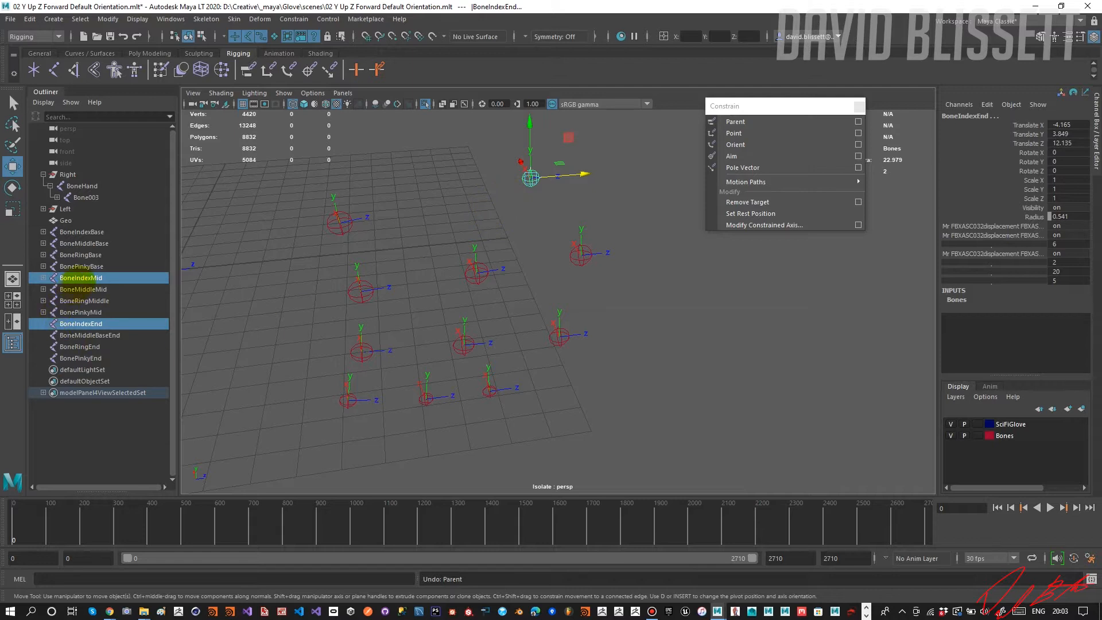
{"action": "left_click", "coordinate": [82, 231]}
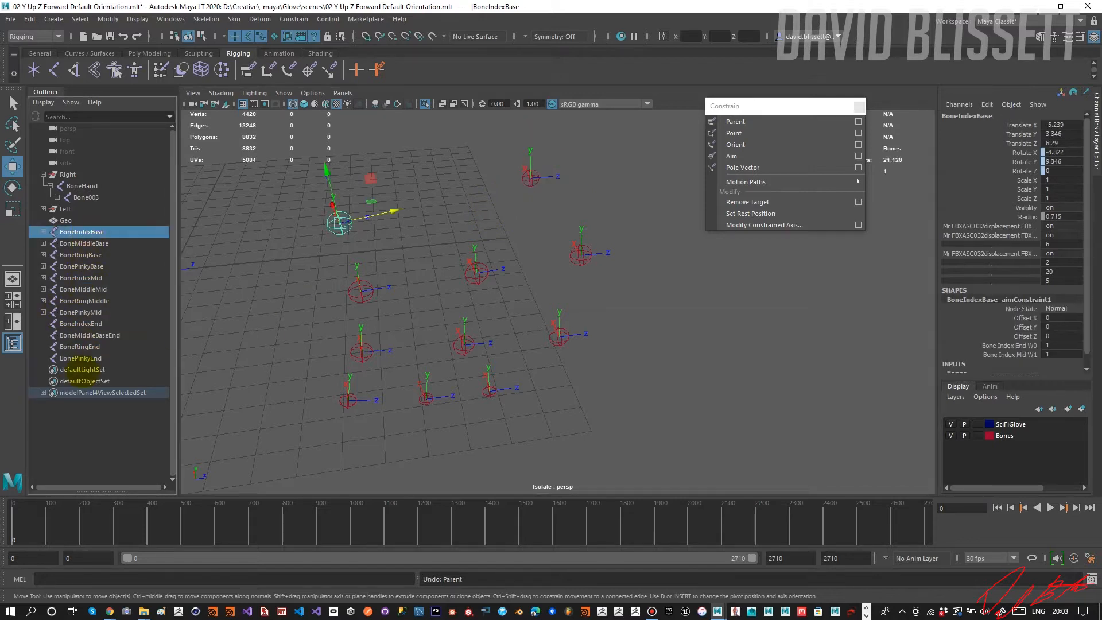
{"action": "left_click", "coordinate": [87, 359], "text": "shift"}
{"action": "left_click", "coordinate": [425, 104]}
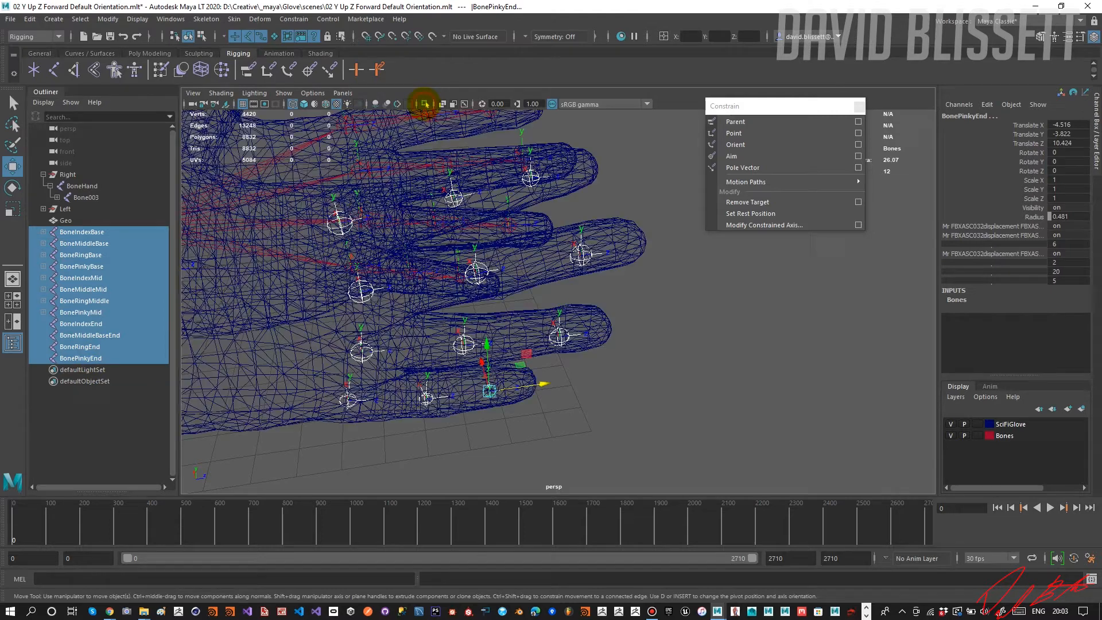
{"action": "left_click", "coordinate": [425, 104]}
{"action": "left_click", "coordinate": [513, 207]}
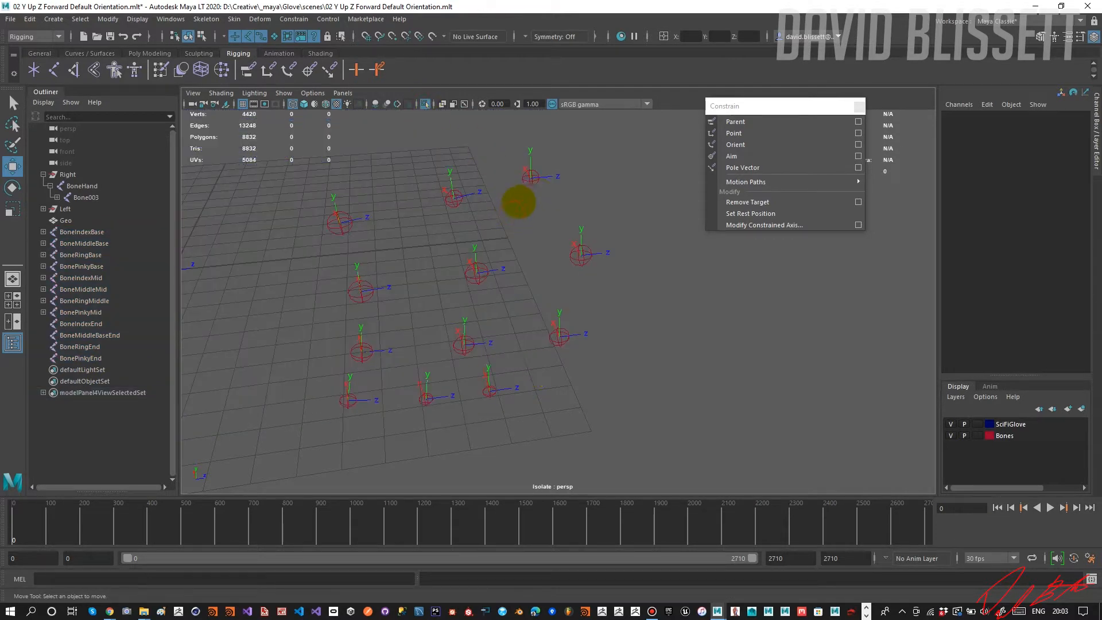
Parent BoneIndexEnd under BoneIndexMid, and BoneIndexMid under BoneIndexBase, to form the index finger chain.
{"action": "left_click", "coordinate": [532, 180]}
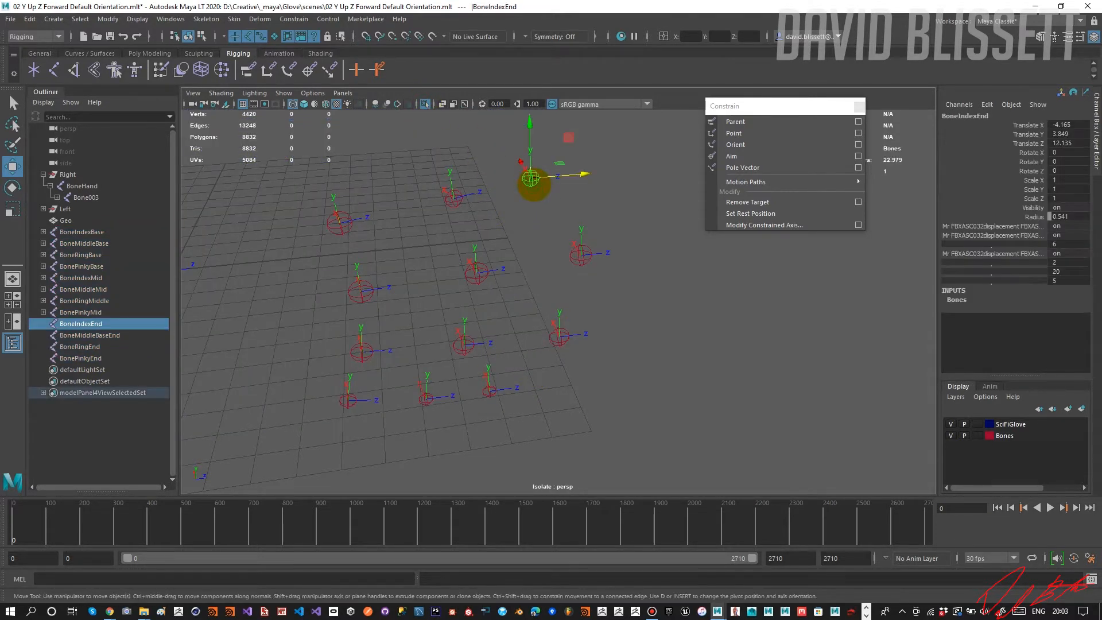
{"action": "left_click", "coordinate": [454, 199], "text": "shift"}
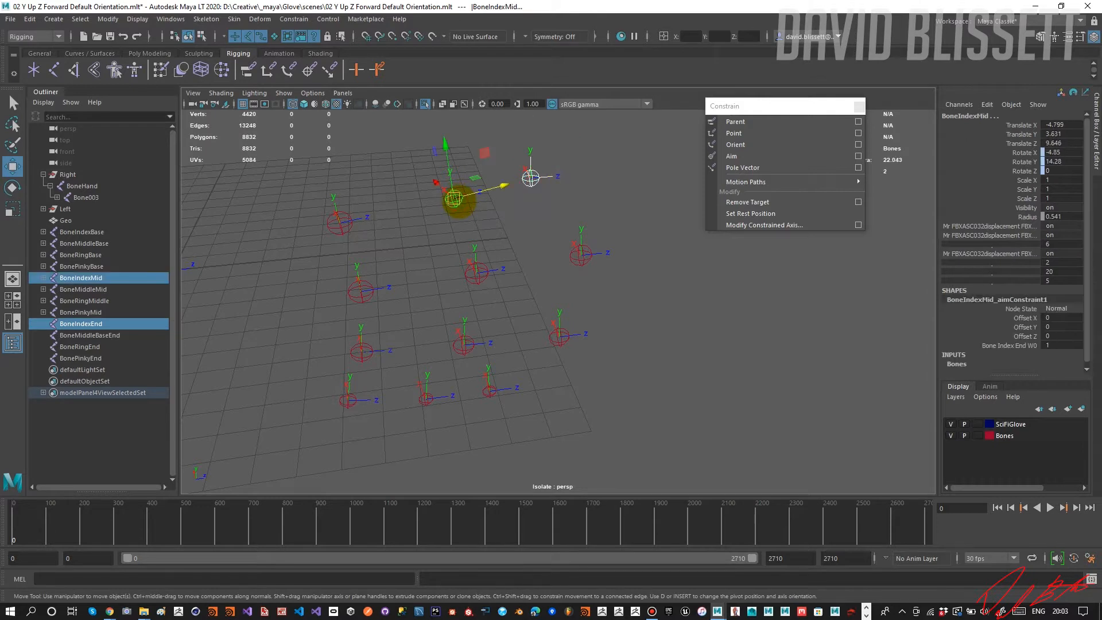
{"action": "key", "text": "p"}
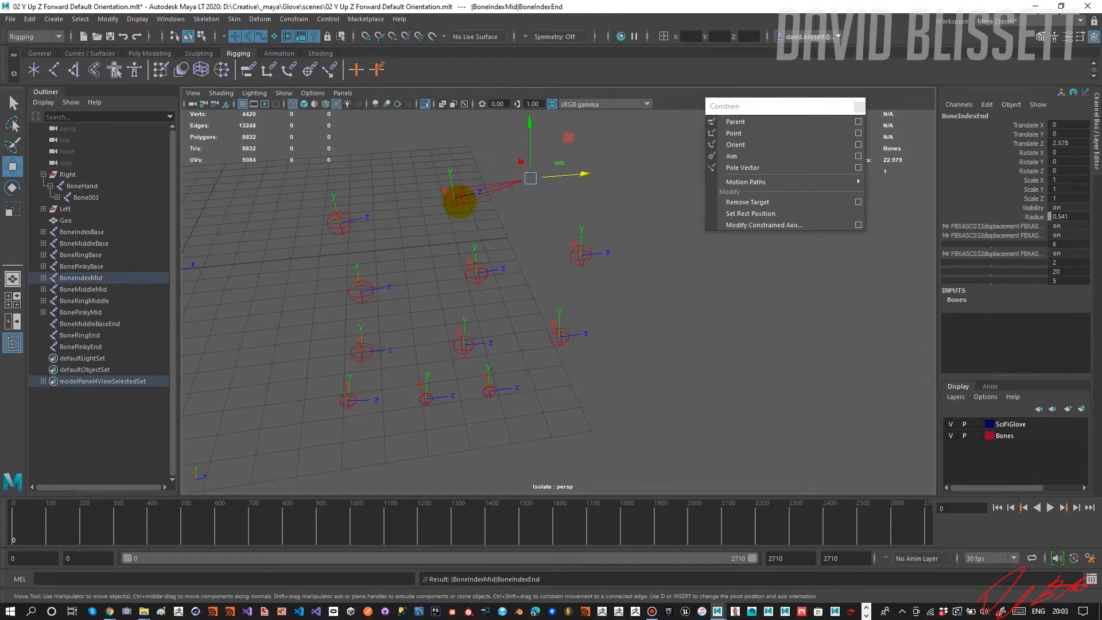
{"action": "left_click", "coordinate": [457, 198]}
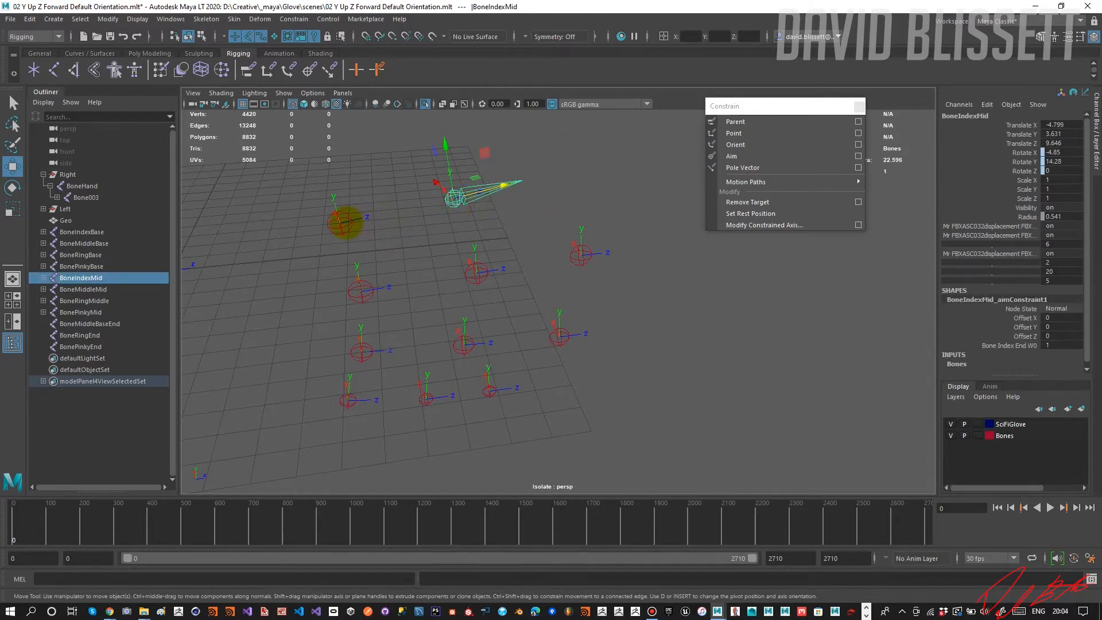
{"action": "left_click", "coordinate": [341, 223], "text": "shift"}
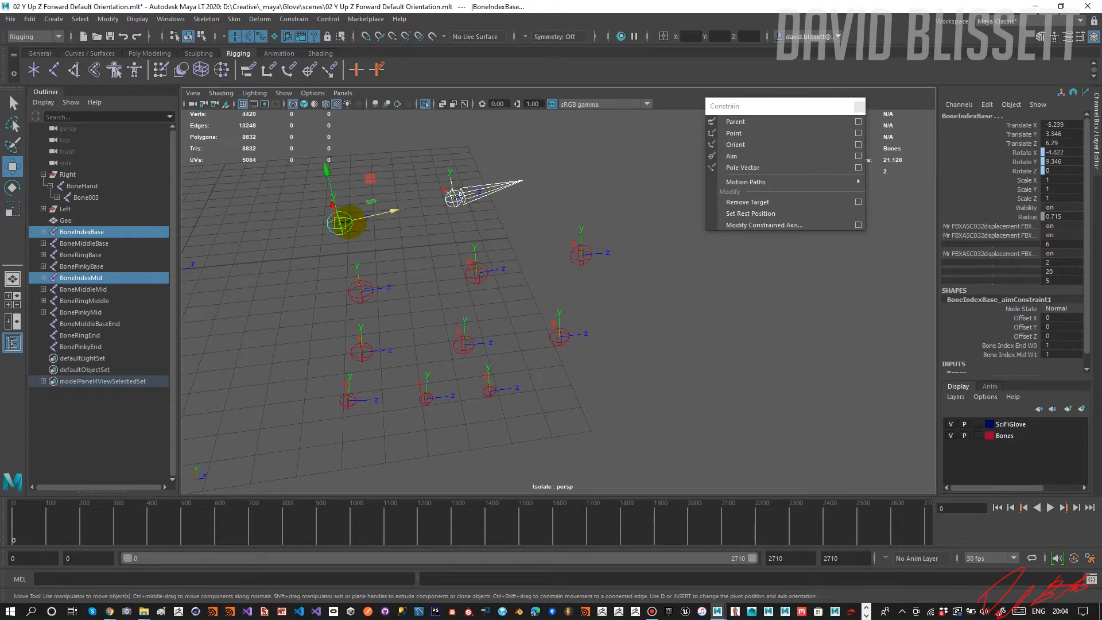
{"action": "key", "text": "p"}
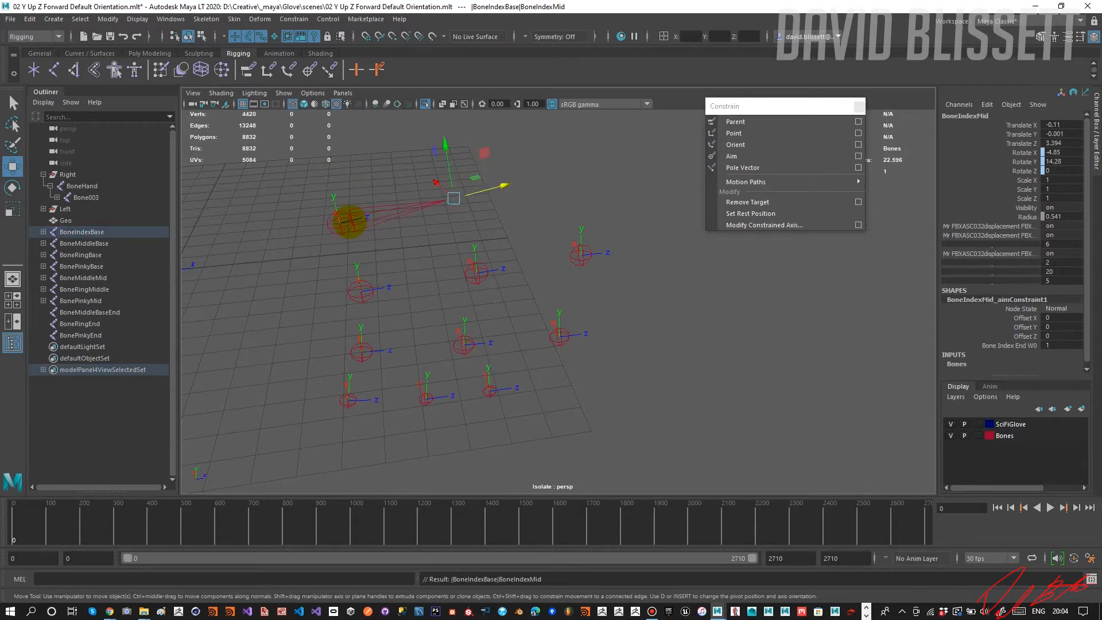
Parent BoneMiddleBaseEnd under BoneMiddleMid, and BoneMiddleMid under BoneMiddleBase, to form the middle finger chain.
{"action": "left_click", "coordinate": [581, 254]}
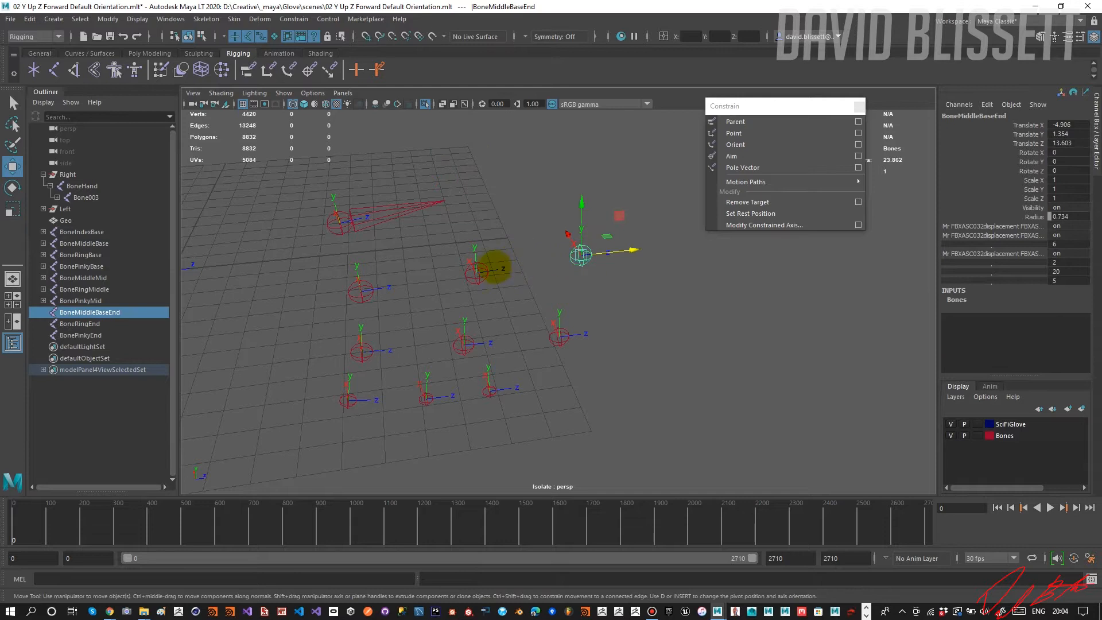
{"action": "left_click", "coordinate": [478, 273], "text": "shift"}
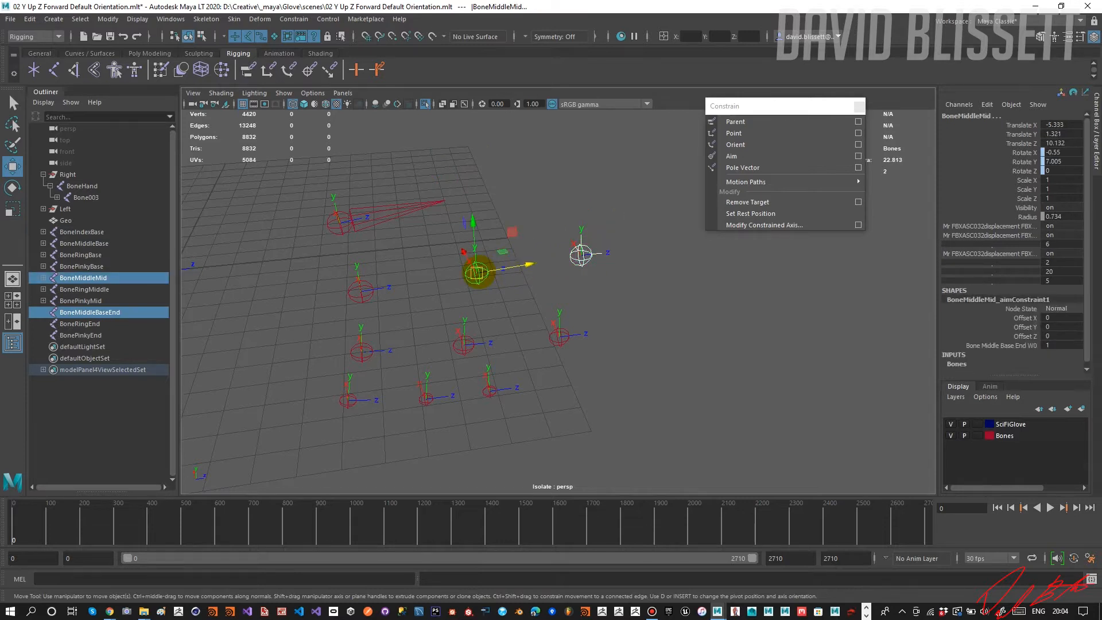
{"action": "key", "text": "p"}
{"action": "left_click", "coordinate": [477, 272]}
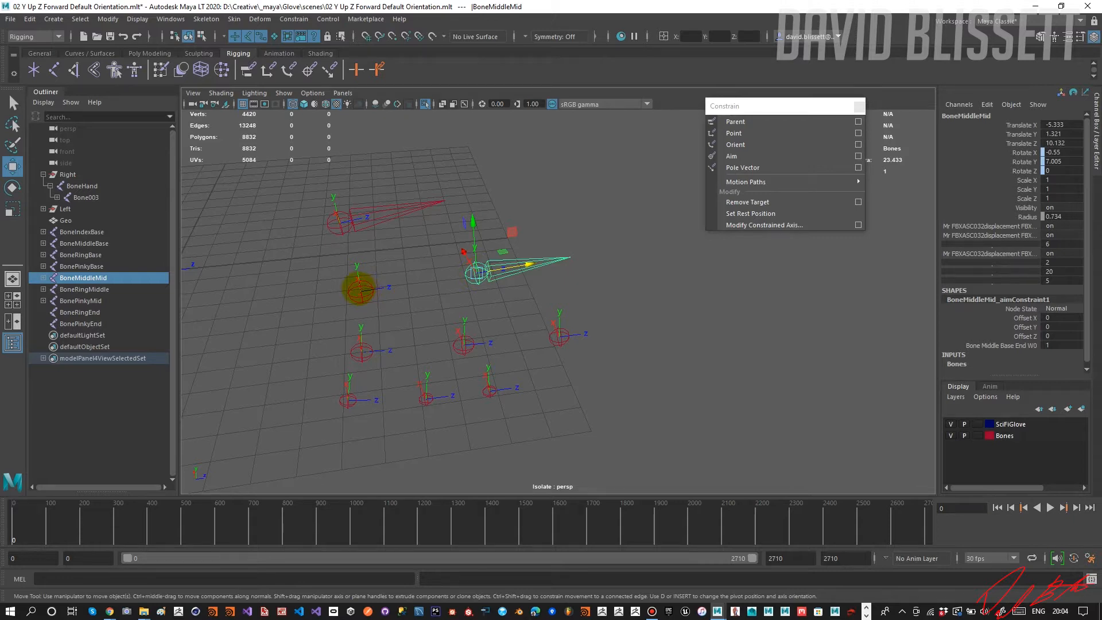
{"action": "left_click", "coordinate": [360, 291], "text": "shift"}
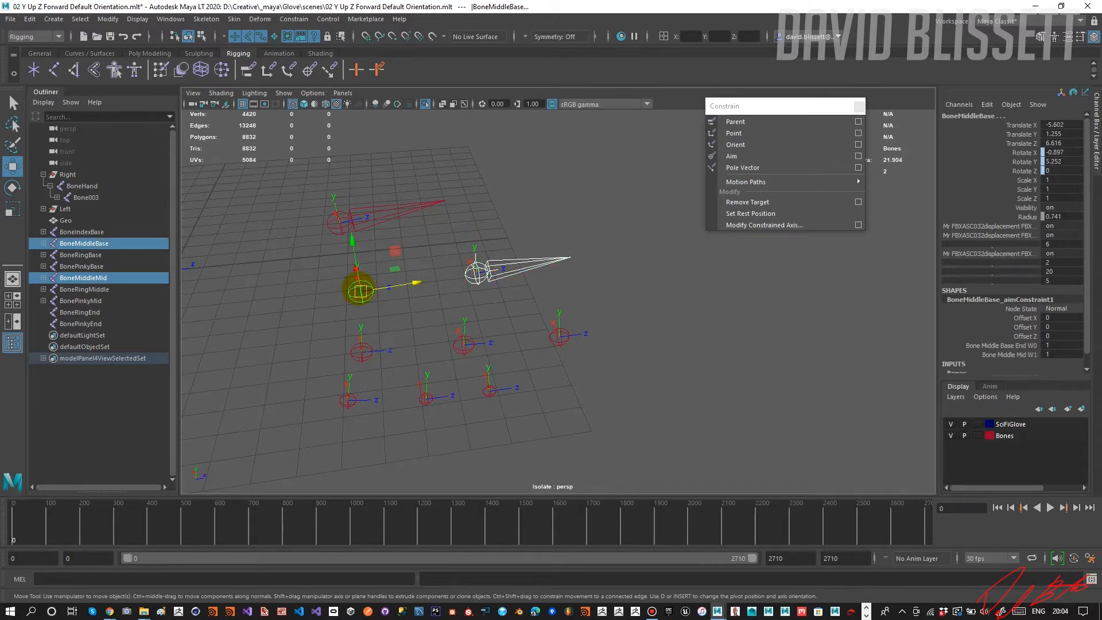
{"action": "key", "text": "p"}
Parent BoneRingEnd under BoneRingMiddle, and BoneRingMiddle under BoneRingBase, to form the ring finger chain.
{"action": "left_click_drag", "start_coordinate": [458, 323], "coordinate": [446, 313], "text": "alt"}
{"action": "left_click", "coordinate": [545, 312]}
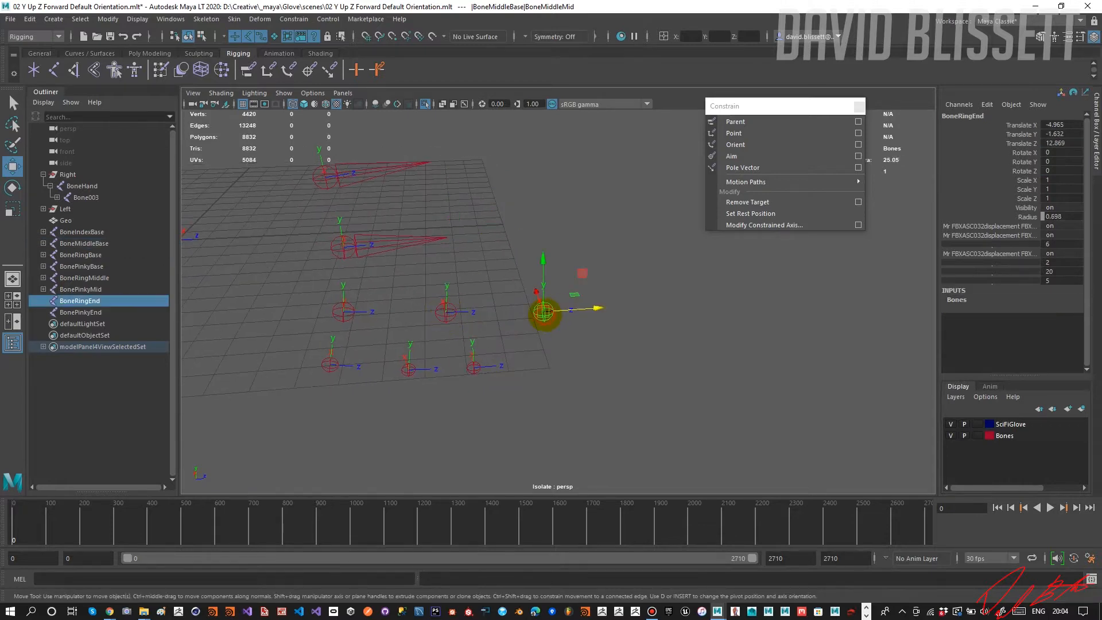
{"action": "left_click", "coordinate": [446, 313], "text": "shift"}
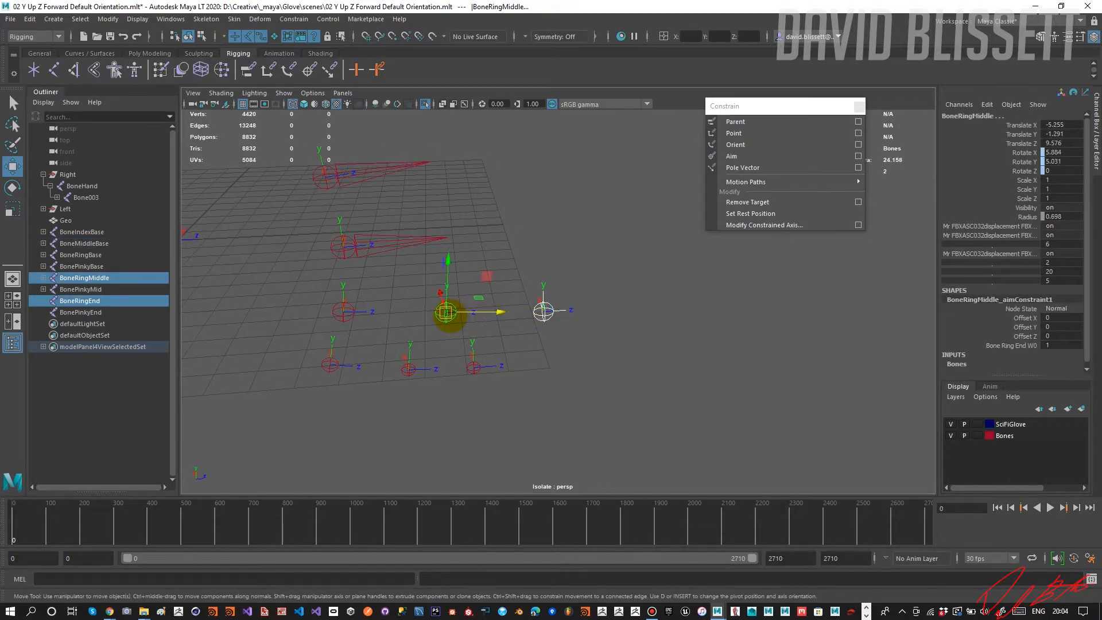
{"action": "left_click", "coordinate": [449, 313]}
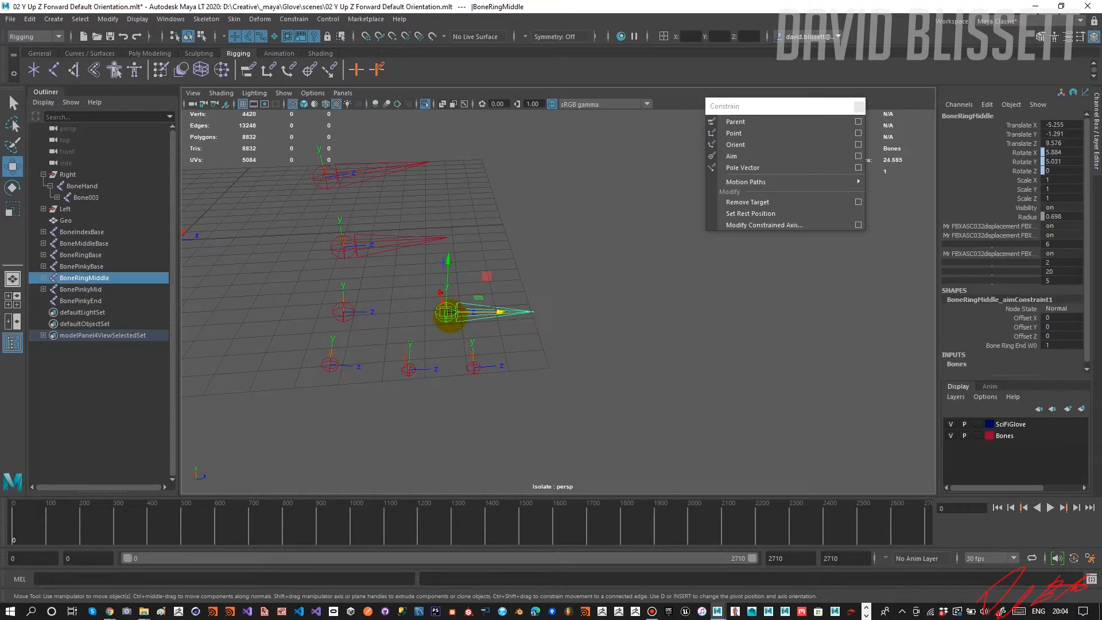
{"action": "left_click", "coordinate": [343, 313], "text": "shift"}
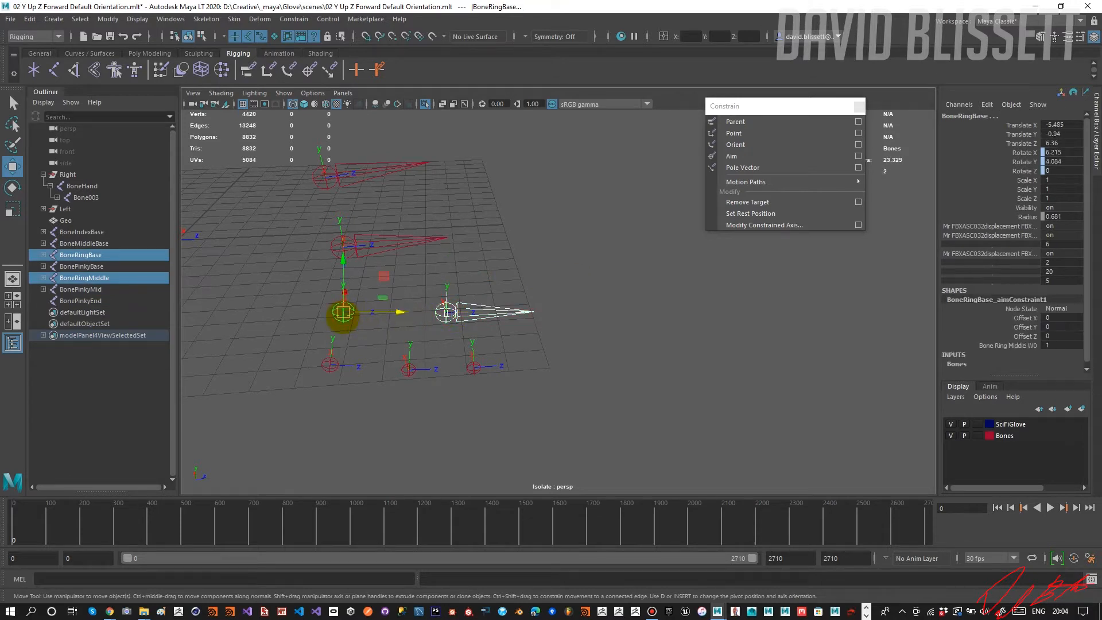
{"action": "key", "text": "p"}
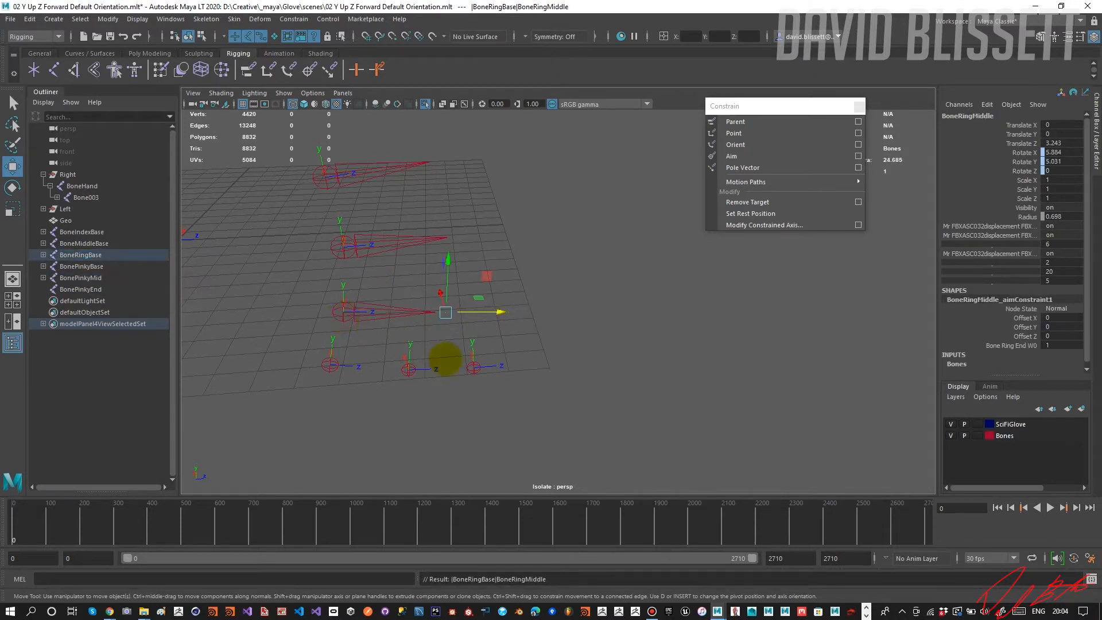
Parent BonePinkyEnd under BonePinkyMid, and BonePinkyMid under BonePinkyBase, to form the pinky chain.
{"action": "left_click", "coordinate": [475, 368]}
{"action": "left_click", "coordinate": [409, 369], "text": "shift"}
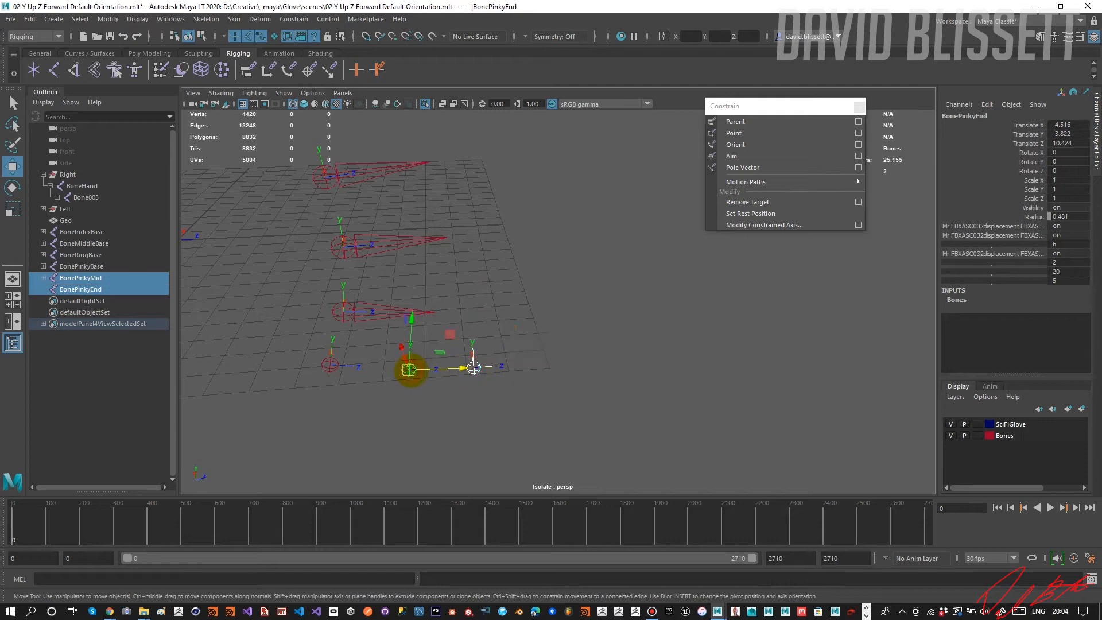
{"action": "key", "text": "p"}
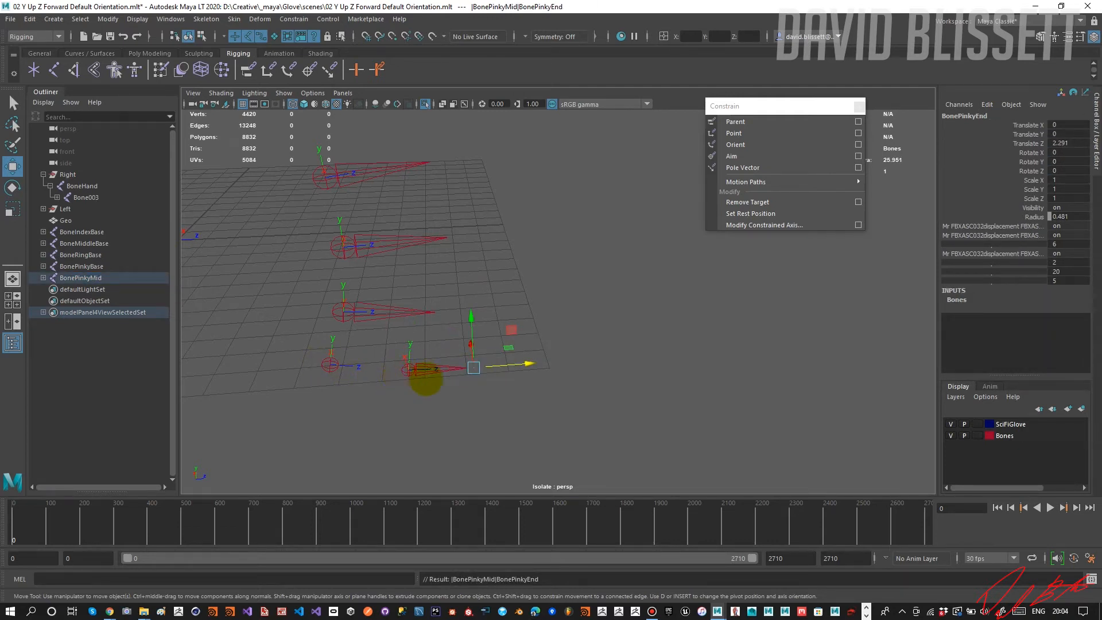
{"action": "left_click", "coordinate": [412, 372]}
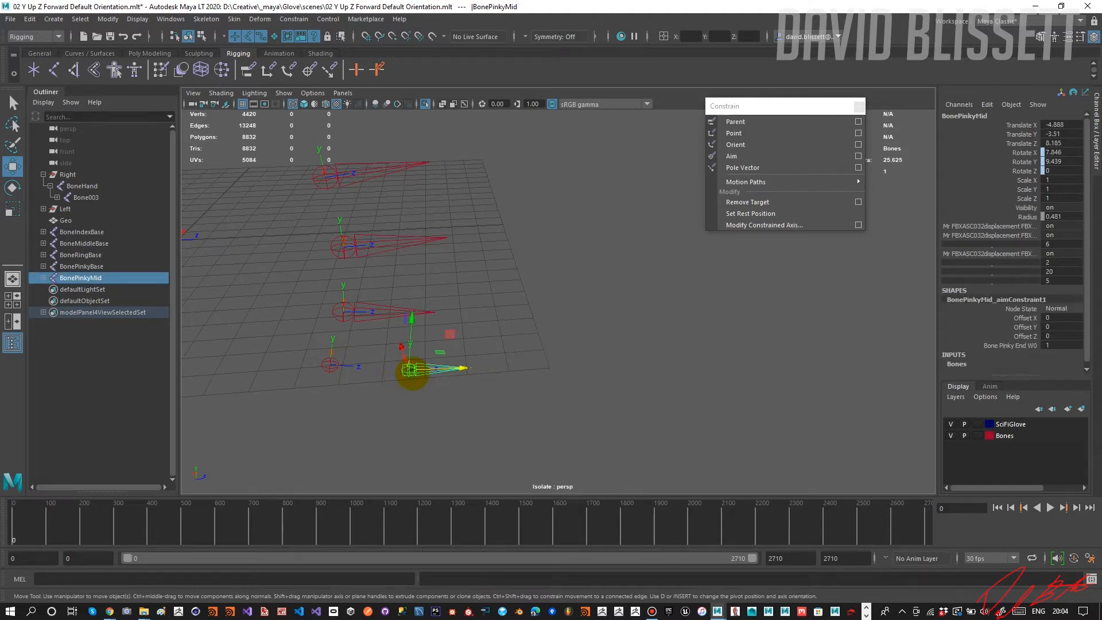
{"action": "left_click", "coordinate": [329, 367], "text": "shift"}
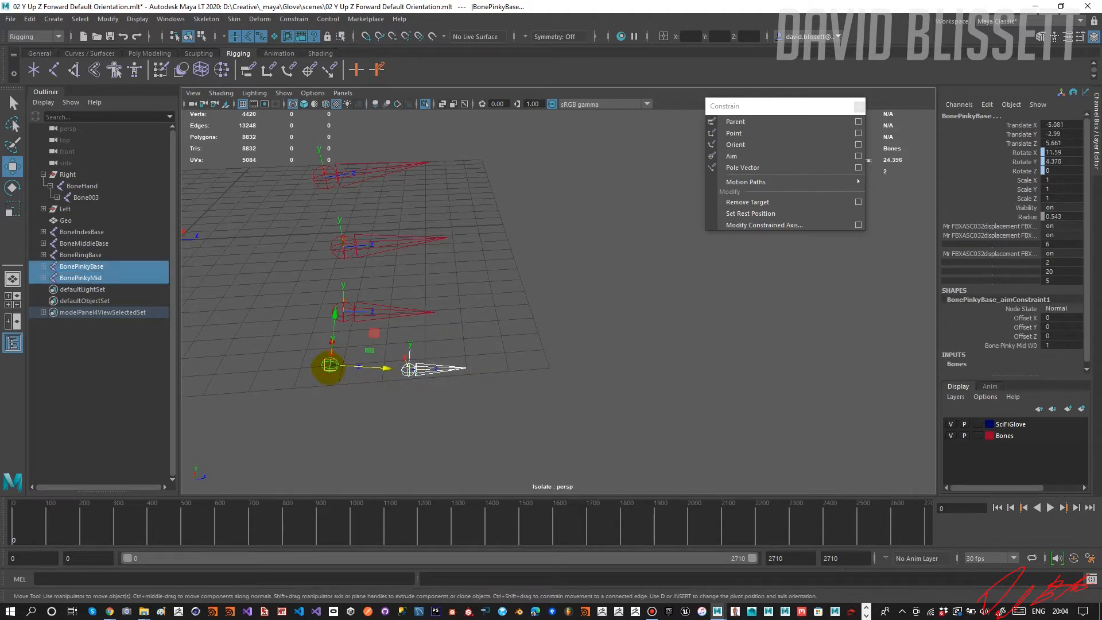
{"action": "key", "text": "p"}
Turn off the isolated view and check the four finger chains from BoneIndexBase to BonePinkyBase inside the glove mesh.
{"action": "left_click_drag", "start_coordinate": [315, 367], "coordinate": [406, 352], "text": "alt"}
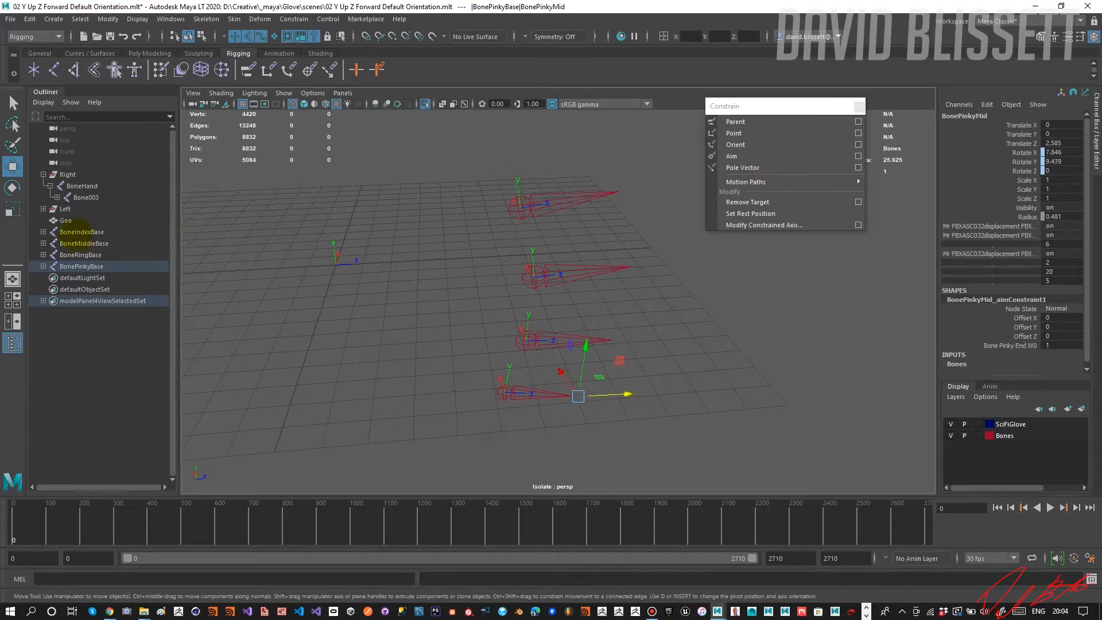
{"action": "left_click", "coordinate": [80, 232]}
{"action": "left_click", "coordinate": [83, 266], "text": "shift"}
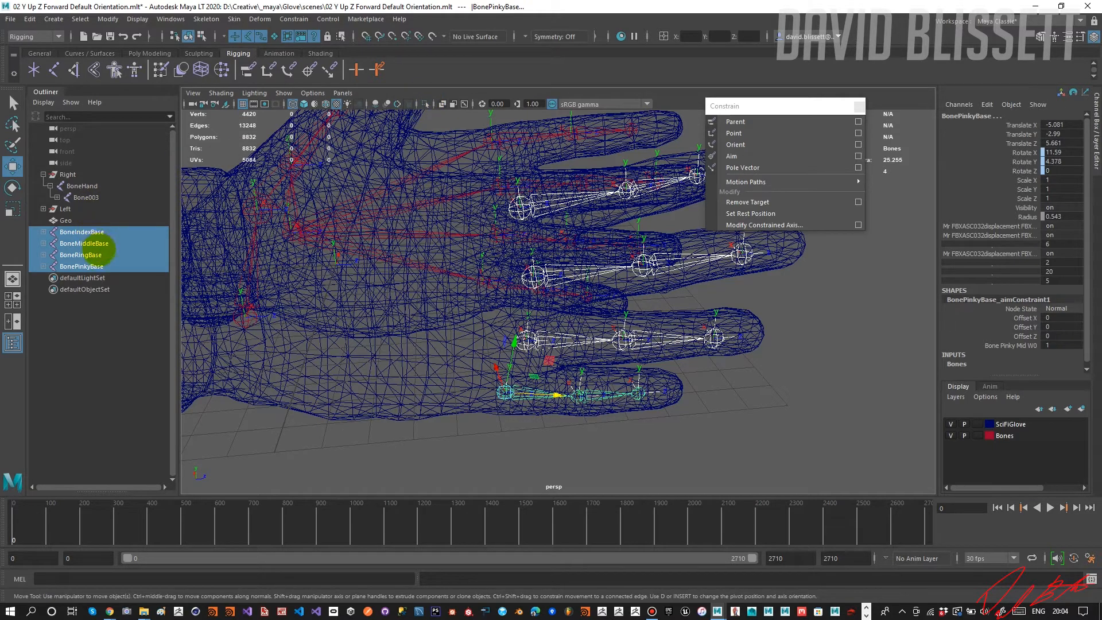
{"action": "left_click", "coordinate": [105, 232]}
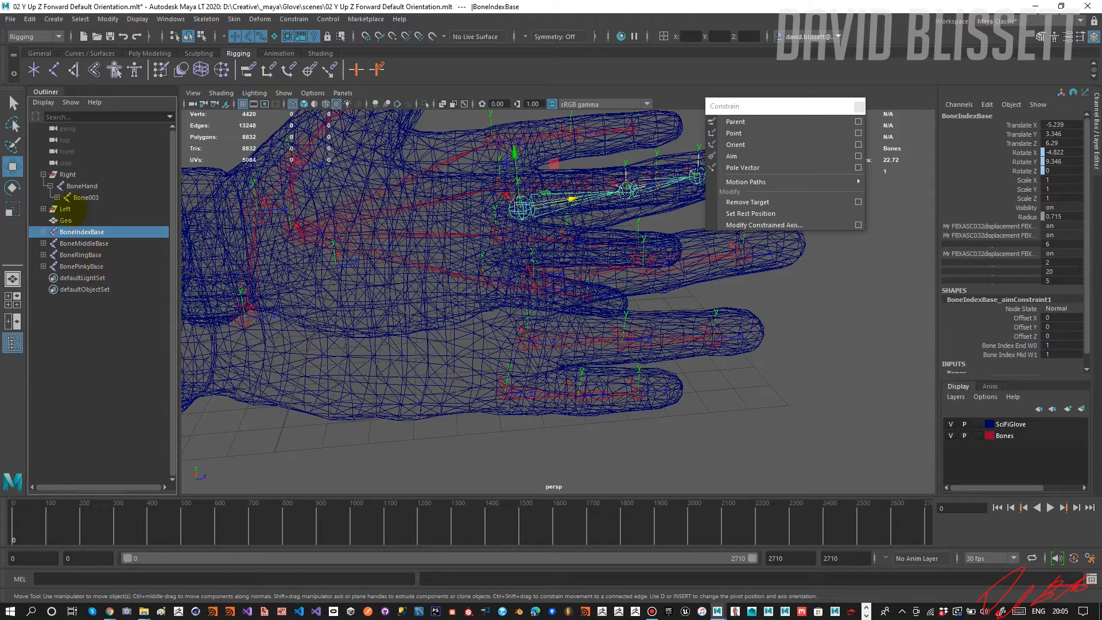
Expand the thumb bones below BoneHand and unparent Bone003 so its chain sits at the scene root.
{"action": "left_click", "coordinate": [57, 198]}
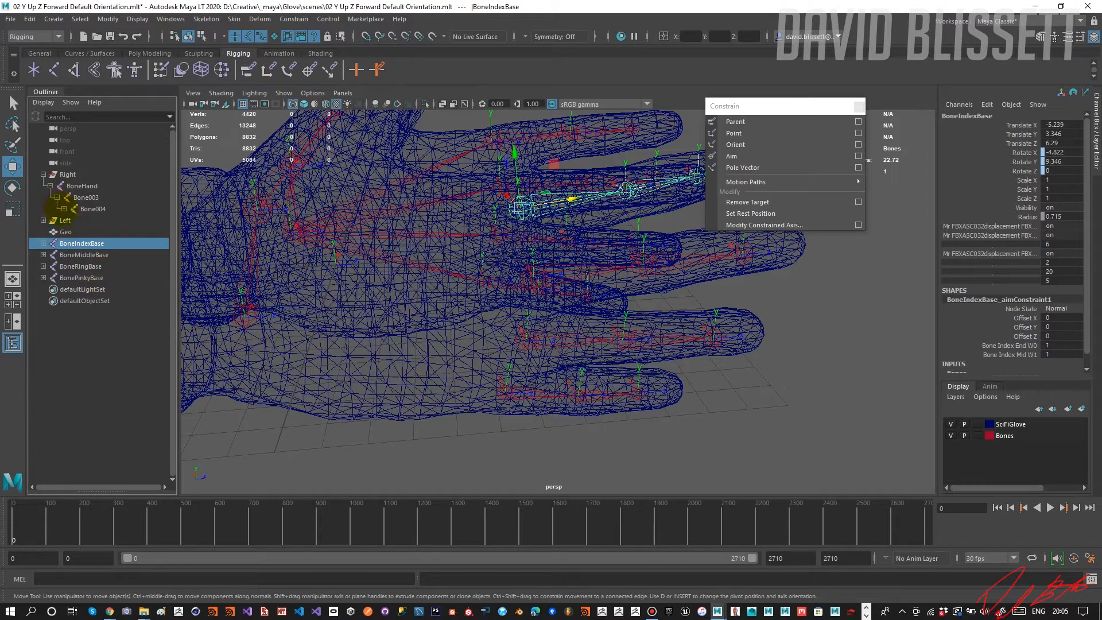
{"action": "left_click", "coordinate": [64, 209]}
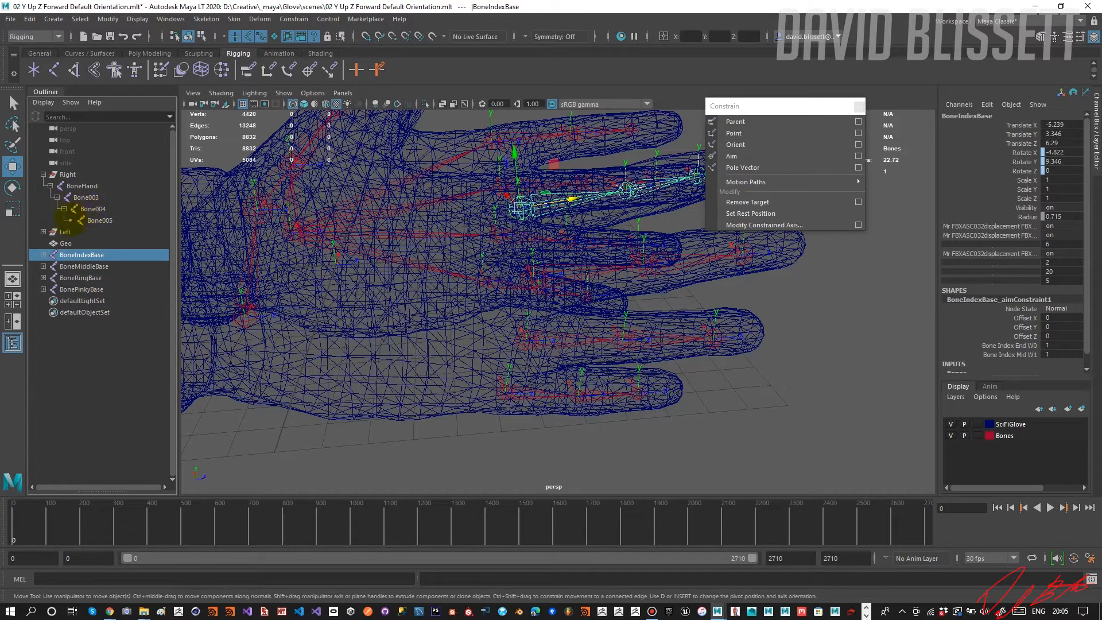
{"action": "left_click", "coordinate": [83, 198]}
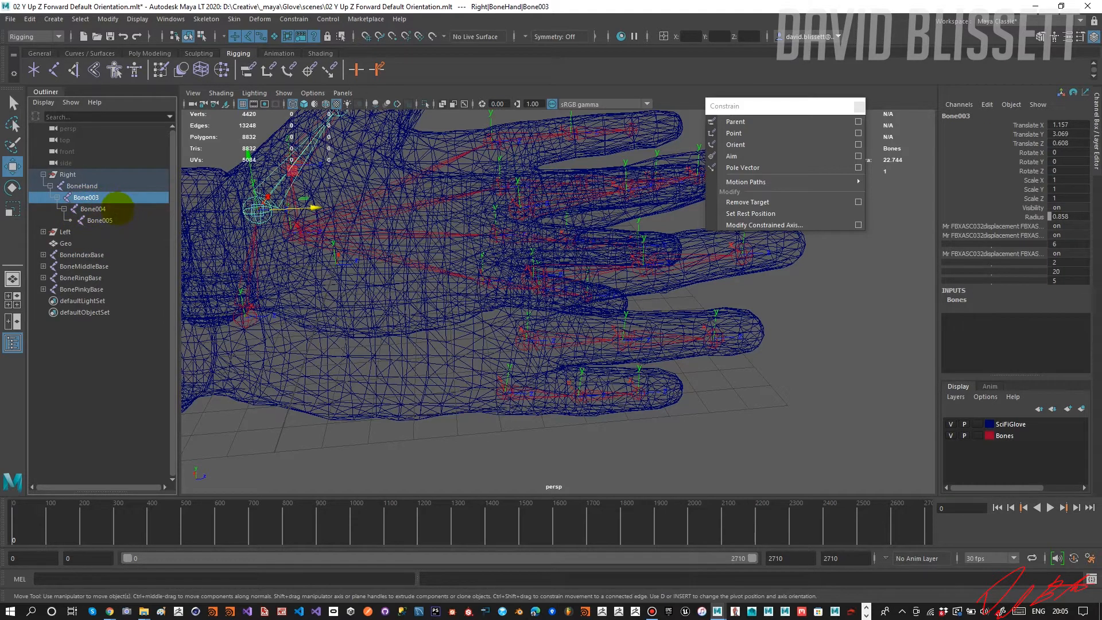
{"action": "key", "text": "shift+p"}
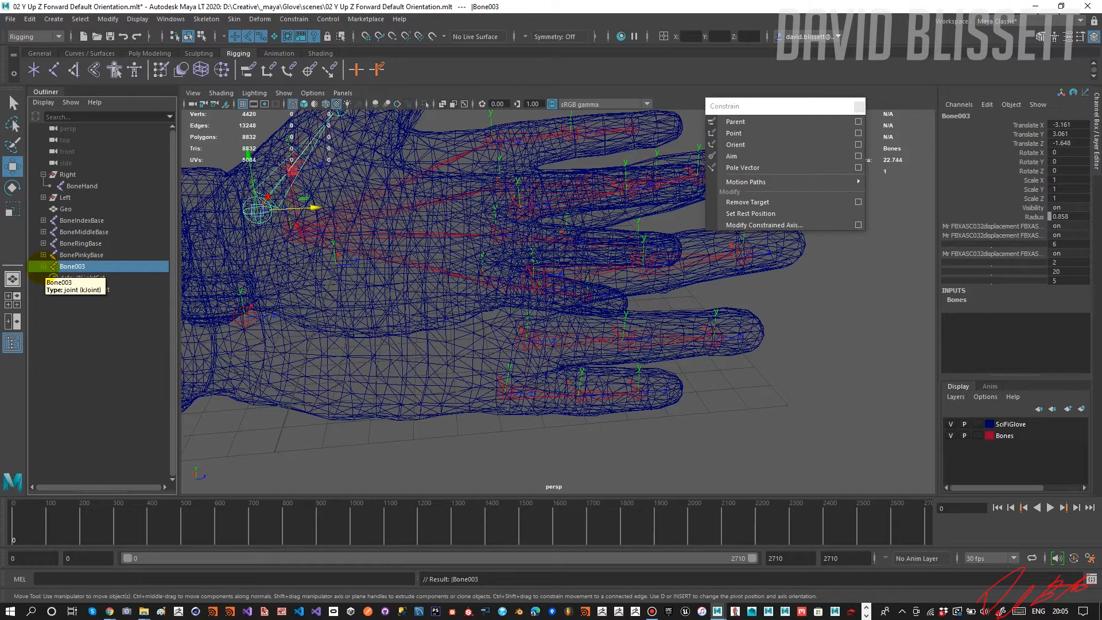
Expand the unparented thumb chain and rename Bone003 as BoneThumbBase.
{"action": "left_click", "coordinate": [43, 266]}
{"action": "left_click", "coordinate": [50, 277]}
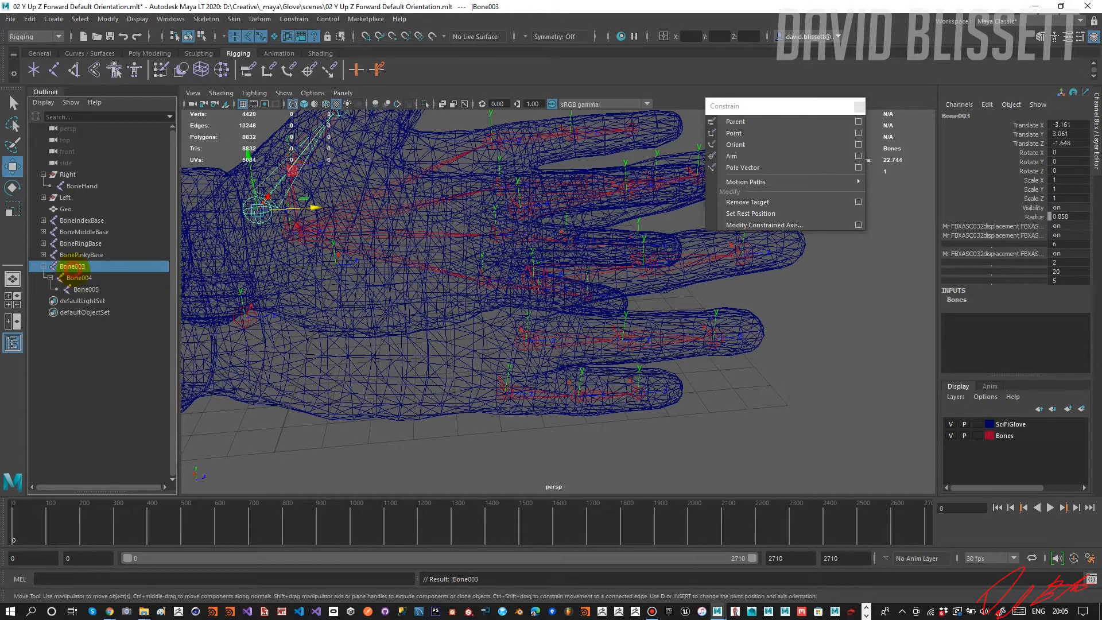
{"action": "double_click", "coordinate": [73, 266]}
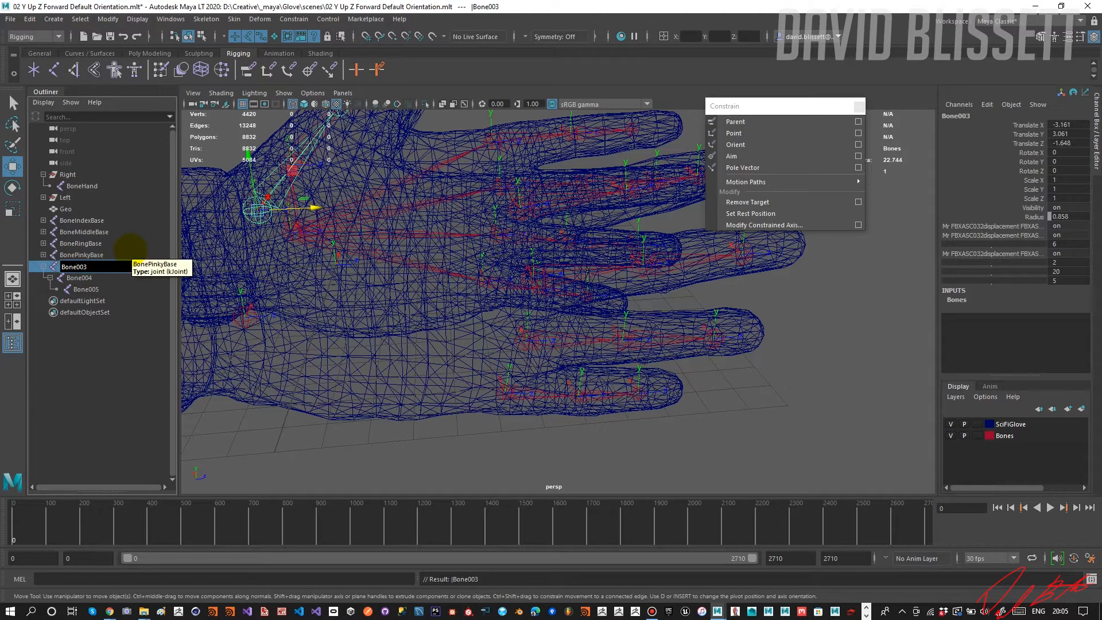
{"action": "key", "text": "shift+End"}
{"action": "type", "text": "ThumbBase"}
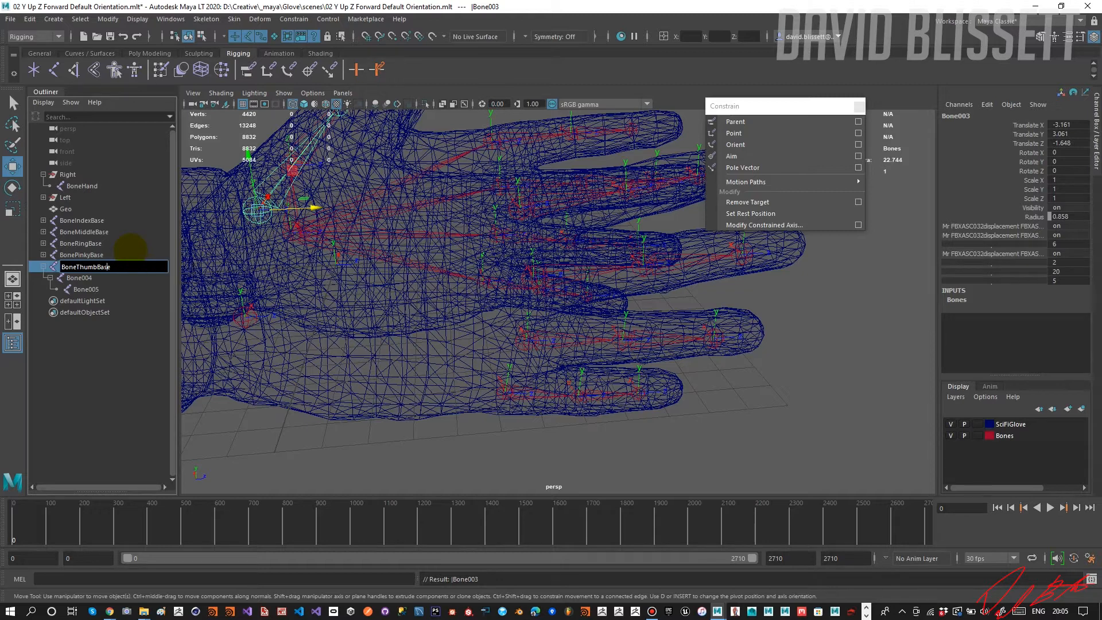
{"action": "key", "text": "shift+Home"}
Rename Bone004, the child of BoneThumbBase, as BoneThumbMiddle.
{"action": "left_click", "coordinate": [79, 278]}
{"action": "double_click", "coordinate": [79, 278]}
{"action": "left_click", "coordinate": [83, 278]}
{"action": "key", "text": "shift+Home"}
{"action": "type", "text": "BoneThumb"}
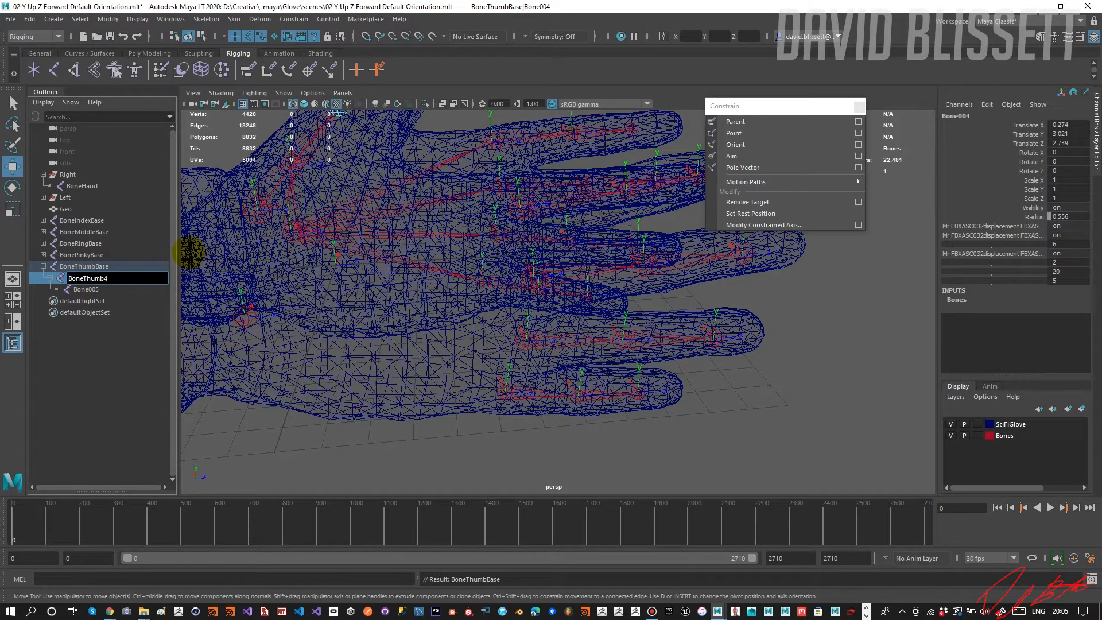
{"action": "type", "text": "Middle"}
{"action": "key", "text": "Return"}
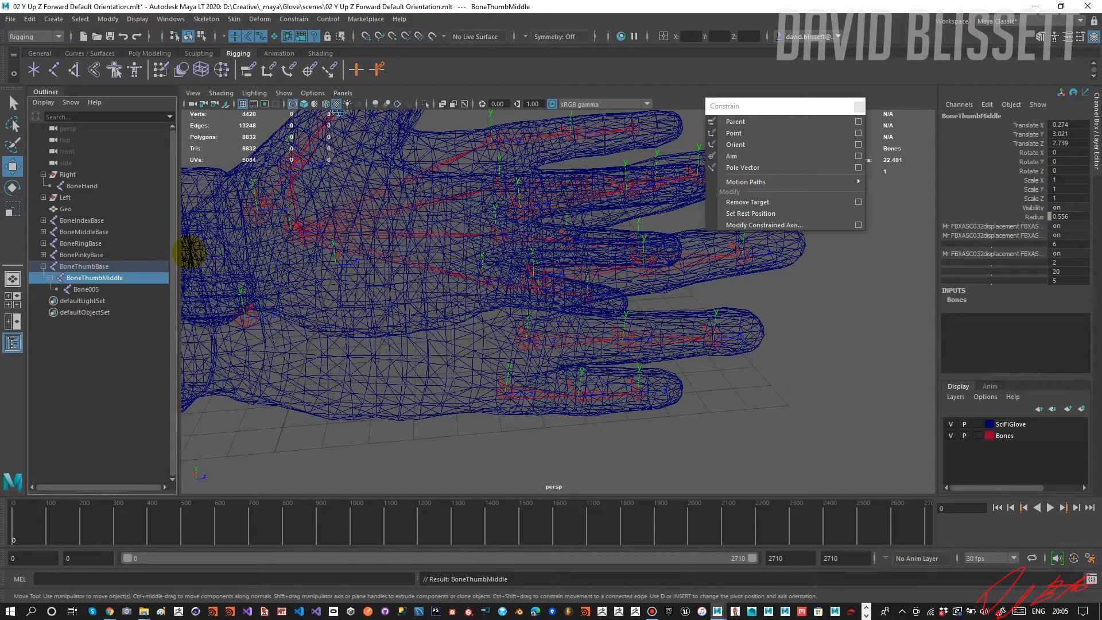
Rename Bone005, the child of BoneThumbMiddle, as BoneThumbTip.
{"action": "double_click", "coordinate": [86, 289]}
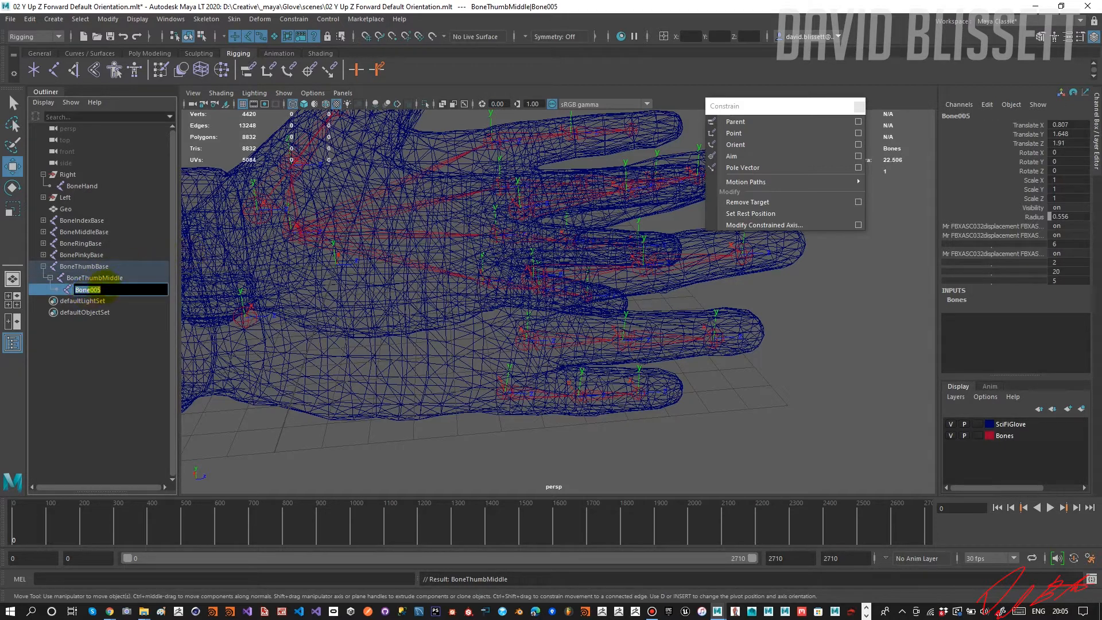
{"action": "type", "text": "BoneThumbTip"}
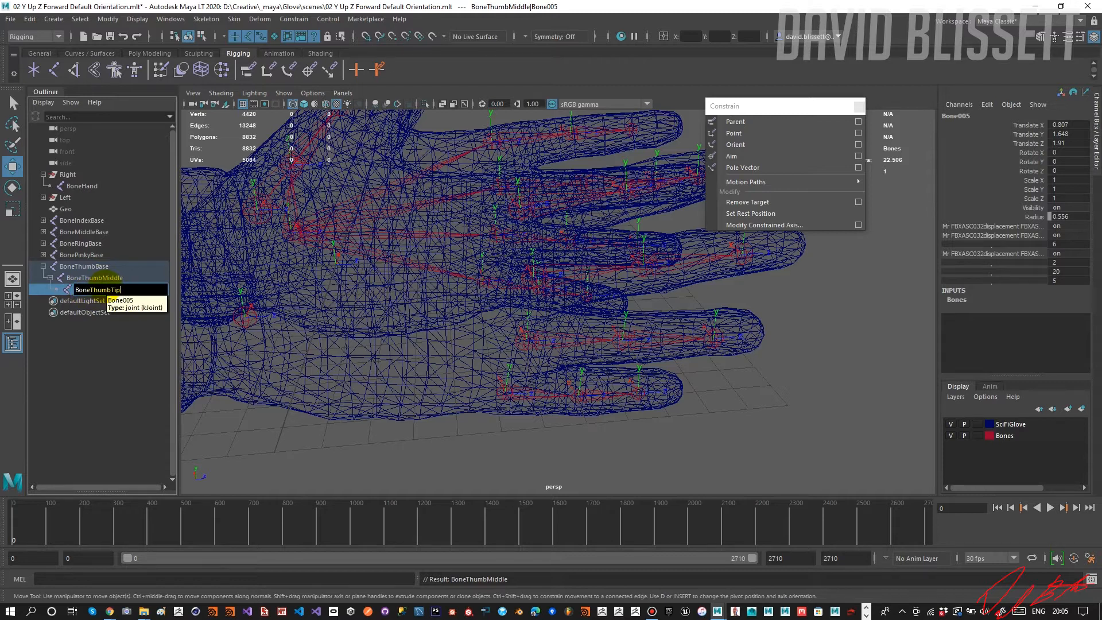
{"action": "key", "text": "Return"}
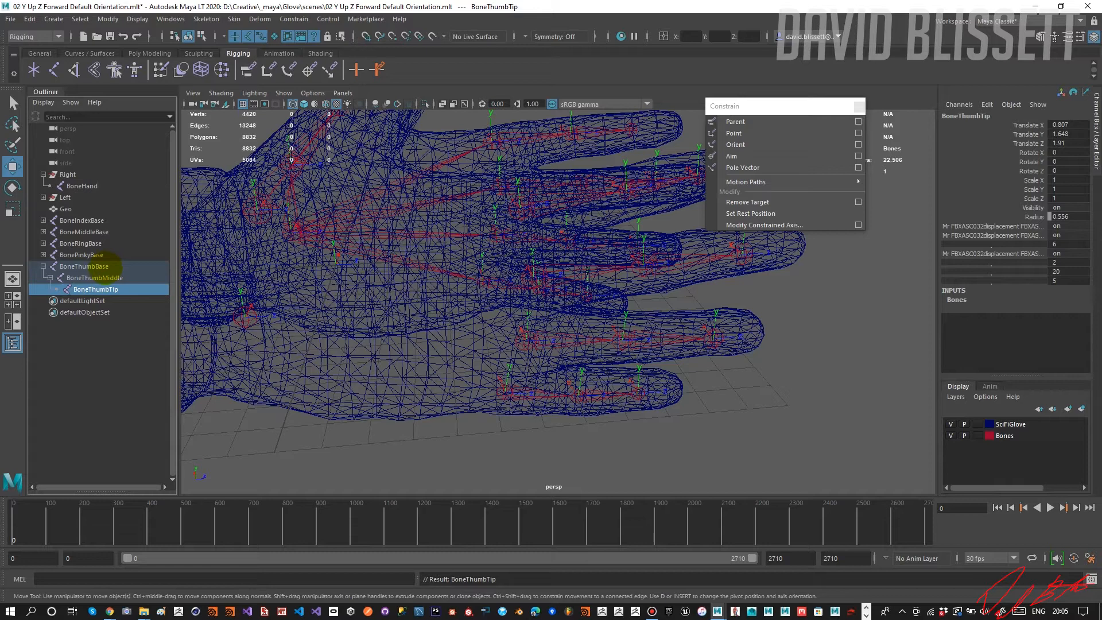
Select the three thumb bones from BoneThumbBase to BoneThumbTip and isolate them in the view.
{"action": "left_click", "coordinate": [112, 265]}
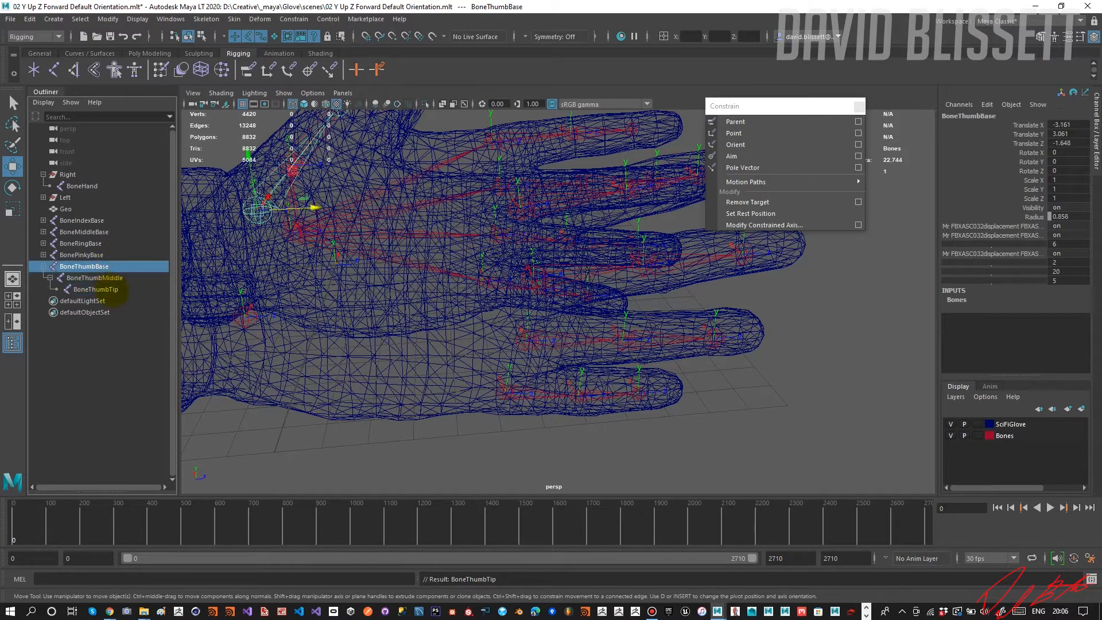
{"action": "left_click", "coordinate": [117, 290], "text": "shift"}
{"action": "left_click_drag", "start_coordinate": [434, 188], "coordinate": [482, 207], "text": "alt"}
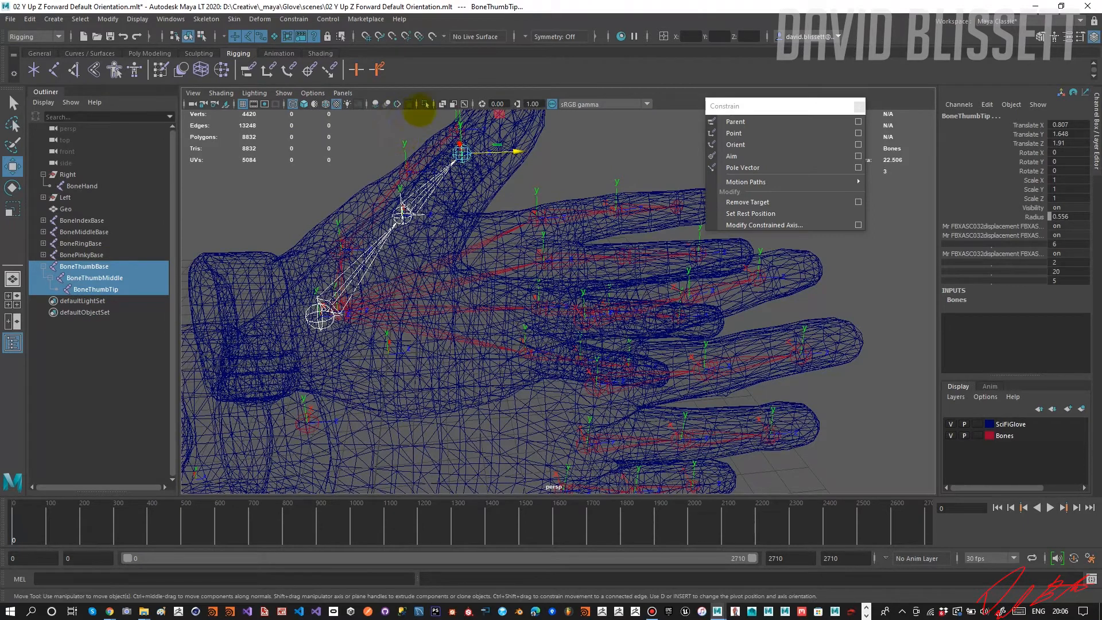
{"action": "left_click", "coordinate": [425, 104]}
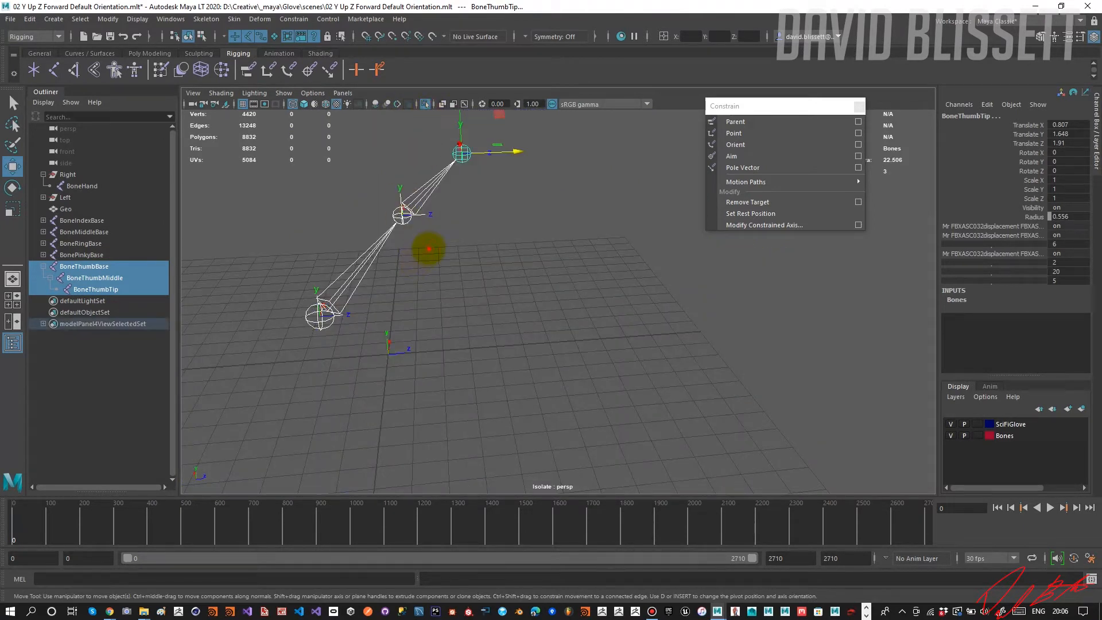
Unparent BoneThumbTip and BoneThumbMiddle so the thumb bones are separate at the scene root.
{"action": "left_click", "coordinate": [429, 248]}
{"action": "left_click", "coordinate": [462, 160]}
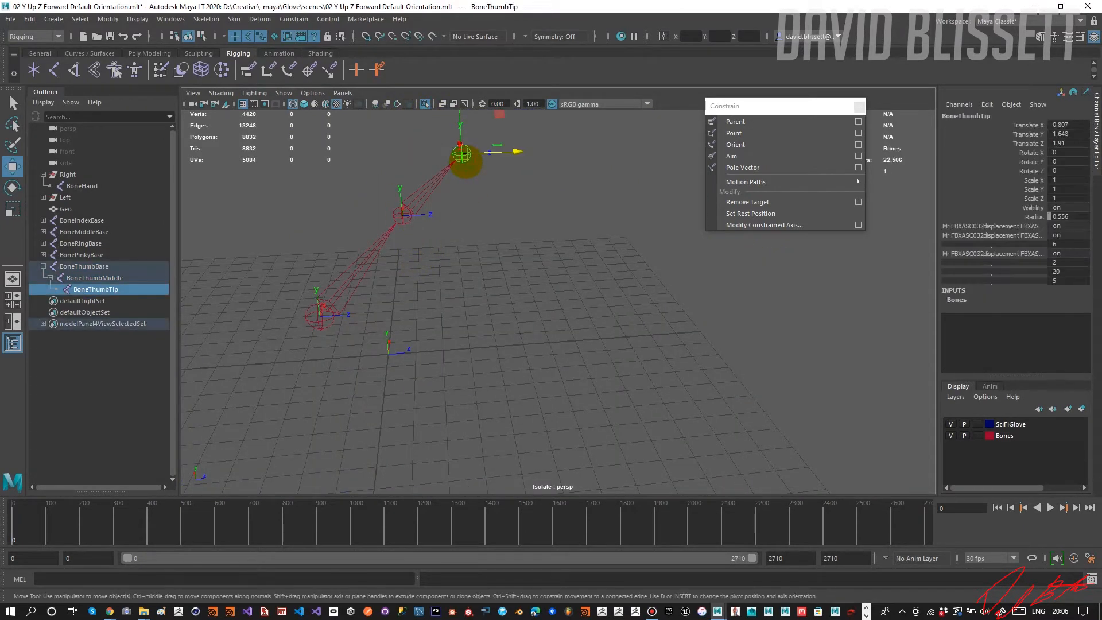
{"action": "key", "text": "shift+p"}
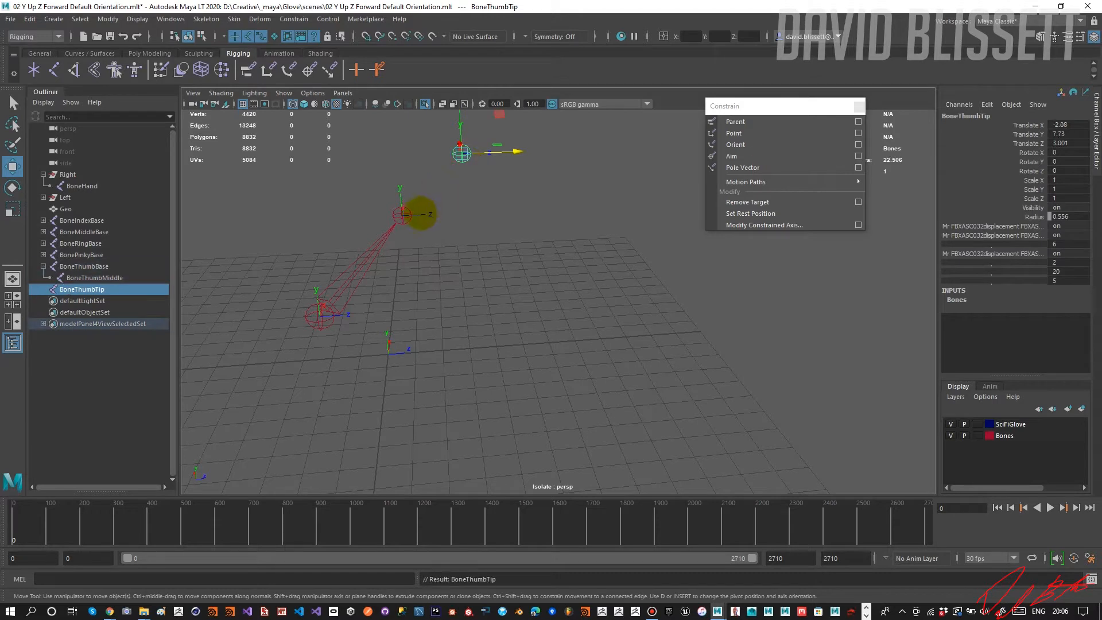
{"action": "left_click", "coordinate": [403, 212]}
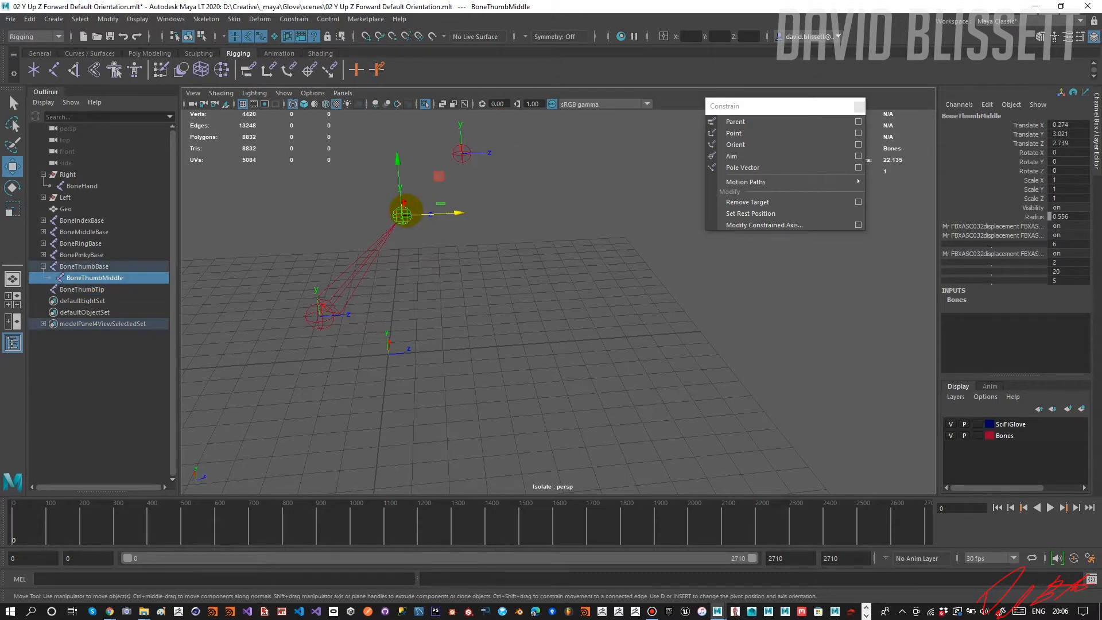
{"action": "key", "text": "shift+p"}
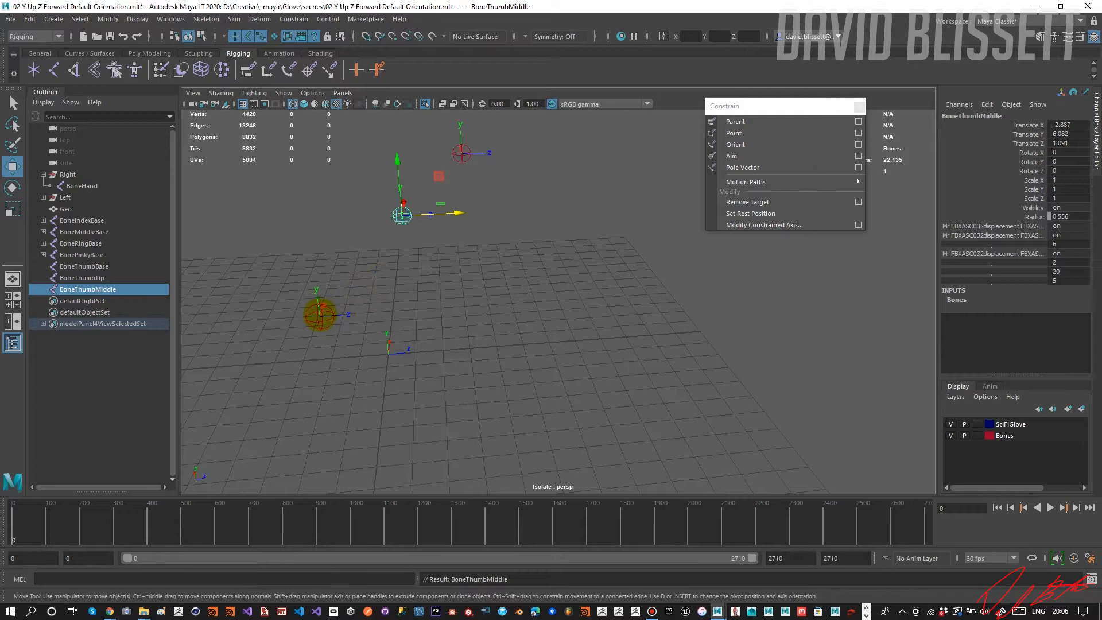
Try Orient Joint on BoneThumbMiddle and BoneThumbTip with primary axis Y, secondary axis Z and world orientation X.
{"action": "left_click", "coordinate": [320, 315]}
{"action": "middle_click_drag", "start_coordinate": [412, 240], "coordinate": [418, 256], "text": "alt"}
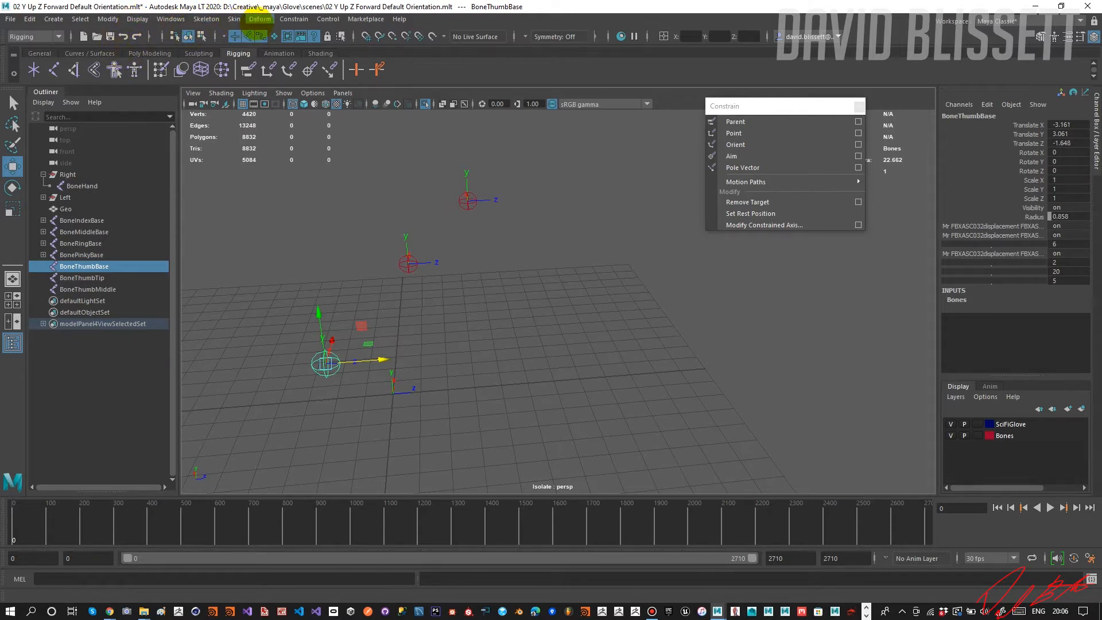
{"action": "left_click", "coordinate": [210, 21]}
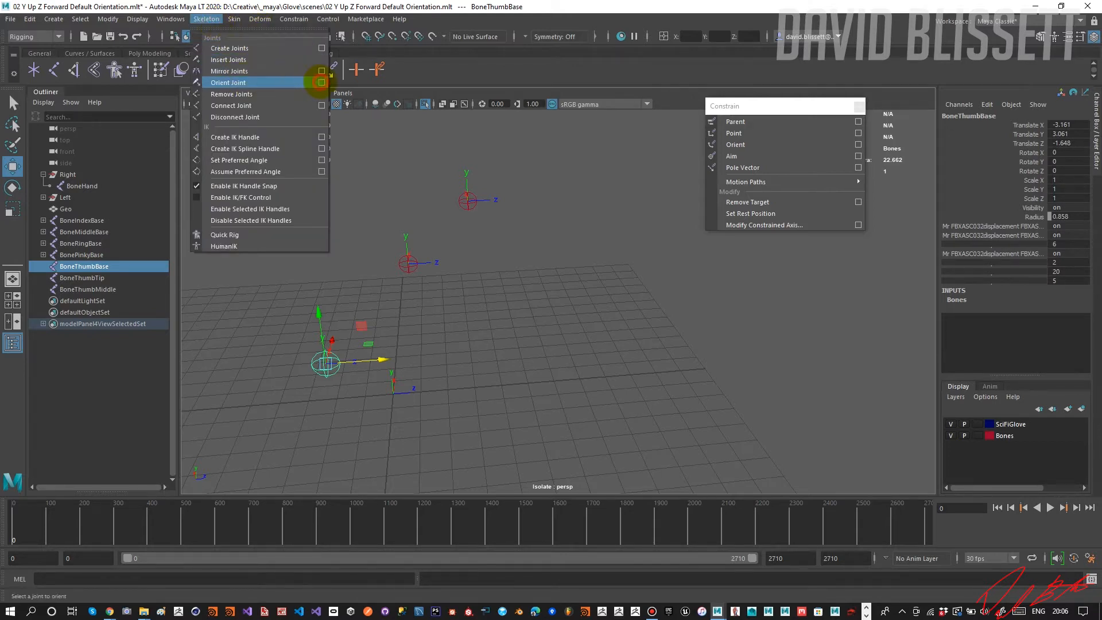
{"action": "left_click", "coordinate": [320, 82]}
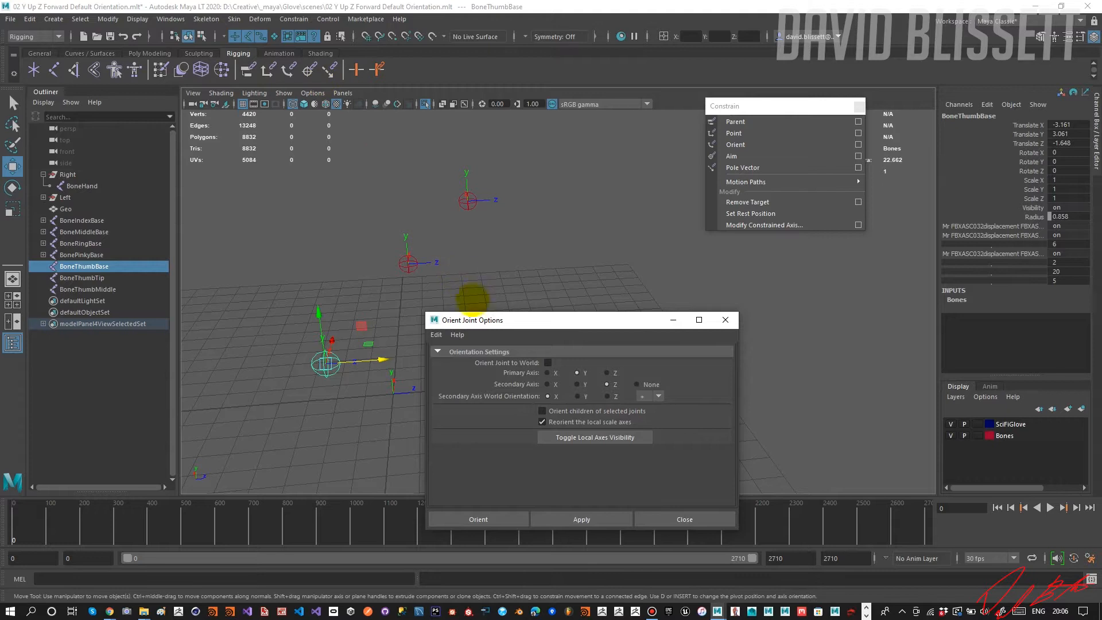
{"action": "left_click_drag", "start_coordinate": [485, 320], "coordinate": [508, 320]}
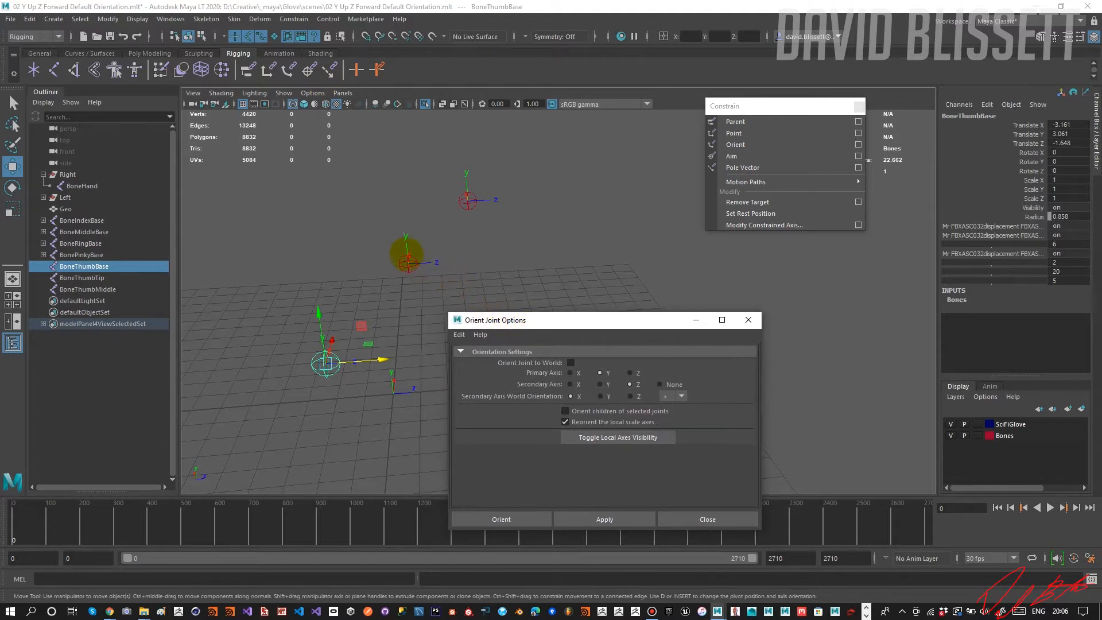
{"action": "left_click", "coordinate": [407, 261]}
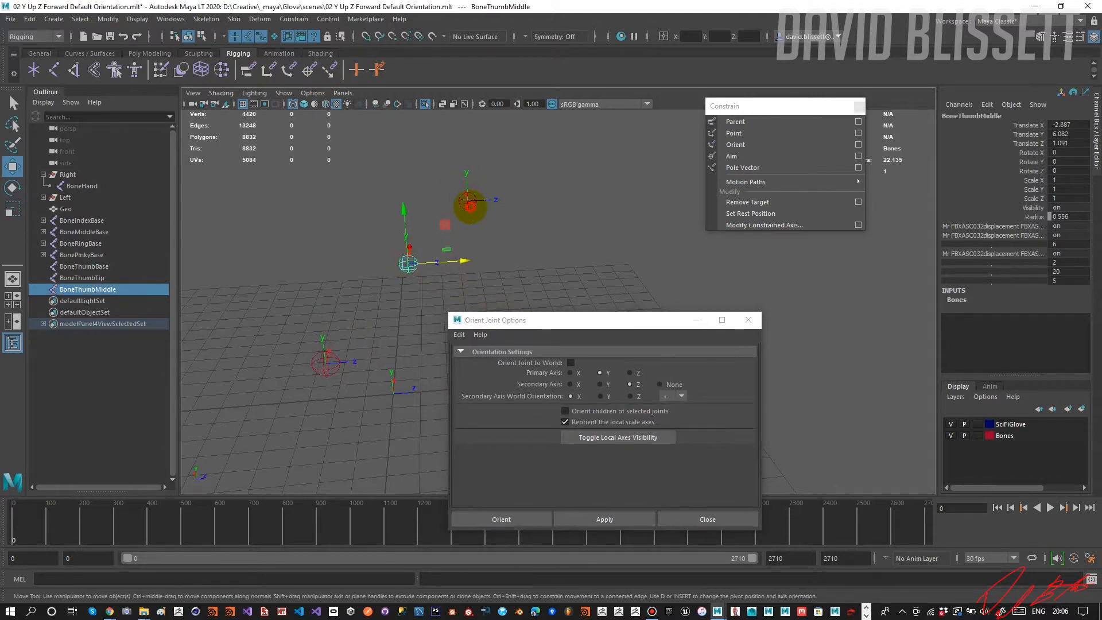
{"action": "left_click", "coordinate": [468, 198], "text": "shift"}
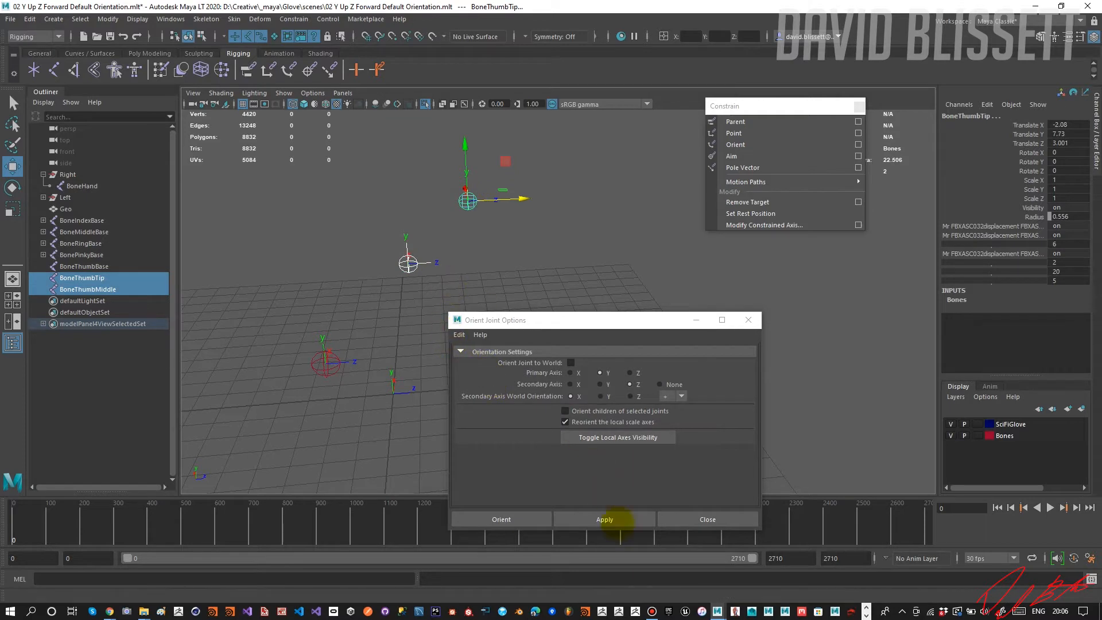
{"action": "left_click", "coordinate": [605, 519]}
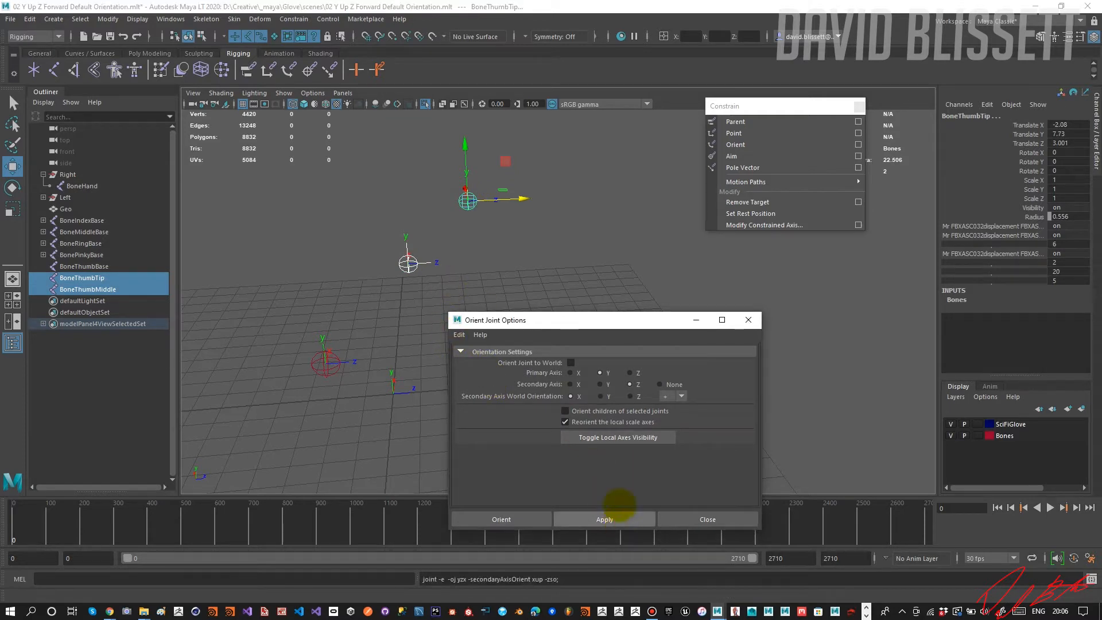
{"action": "left_click_drag", "start_coordinate": [452, 300], "coordinate": [442, 285], "text": "alt"}
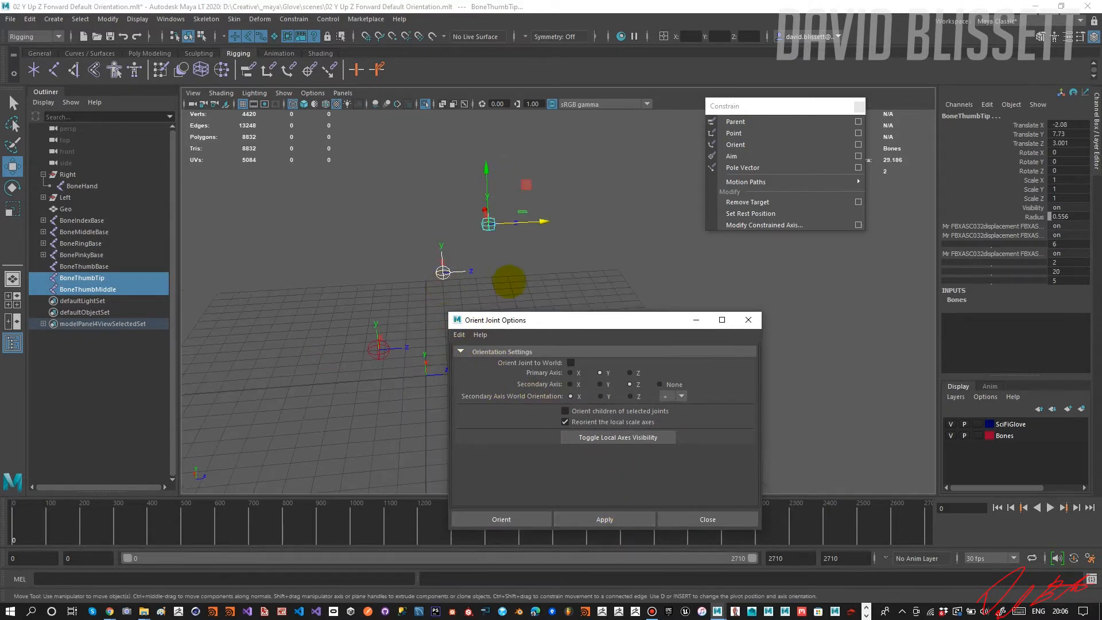
{"action": "left_click_drag", "start_coordinate": [499, 266], "coordinate": [479, 261], "text": "alt"}
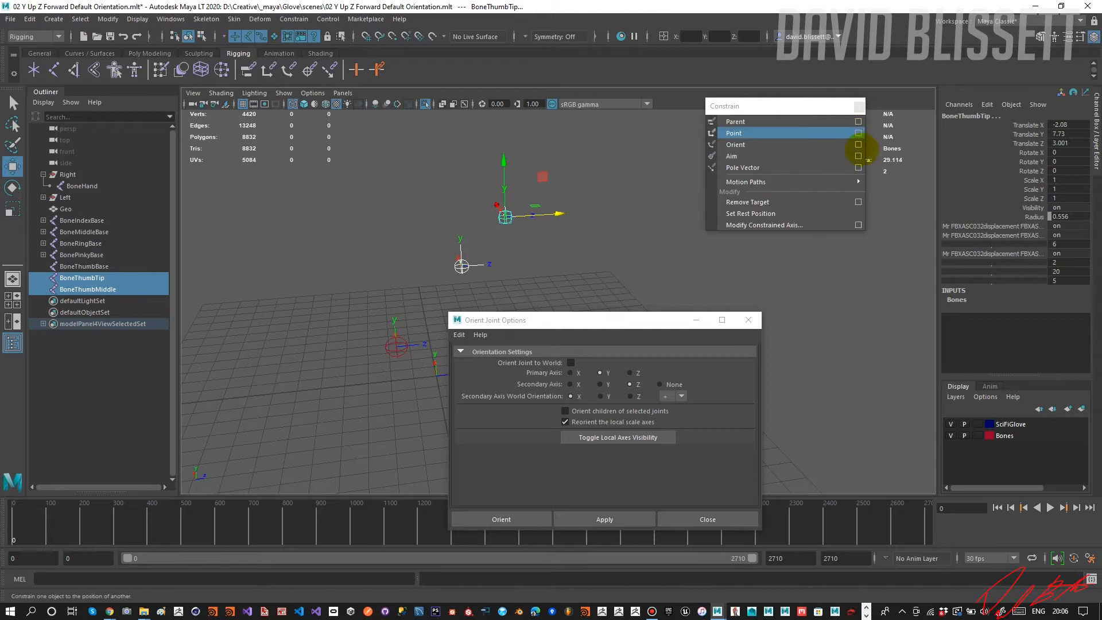
Open the Aim Constraint options.
{"action": "left_click", "coordinate": [858, 144]}
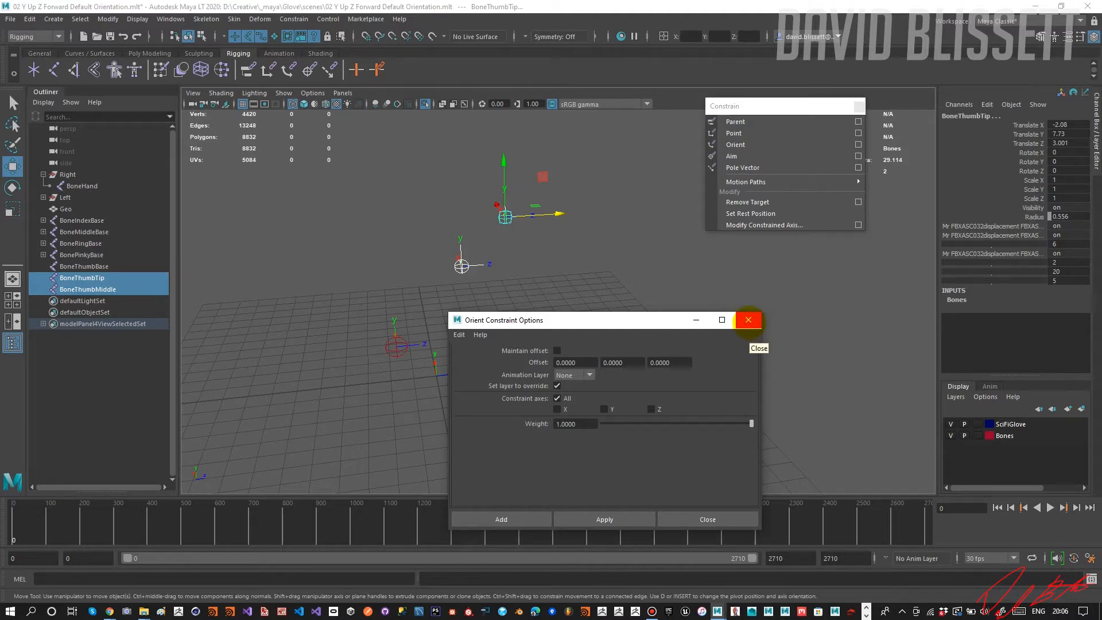
{"action": "left_click", "coordinate": [748, 320]}
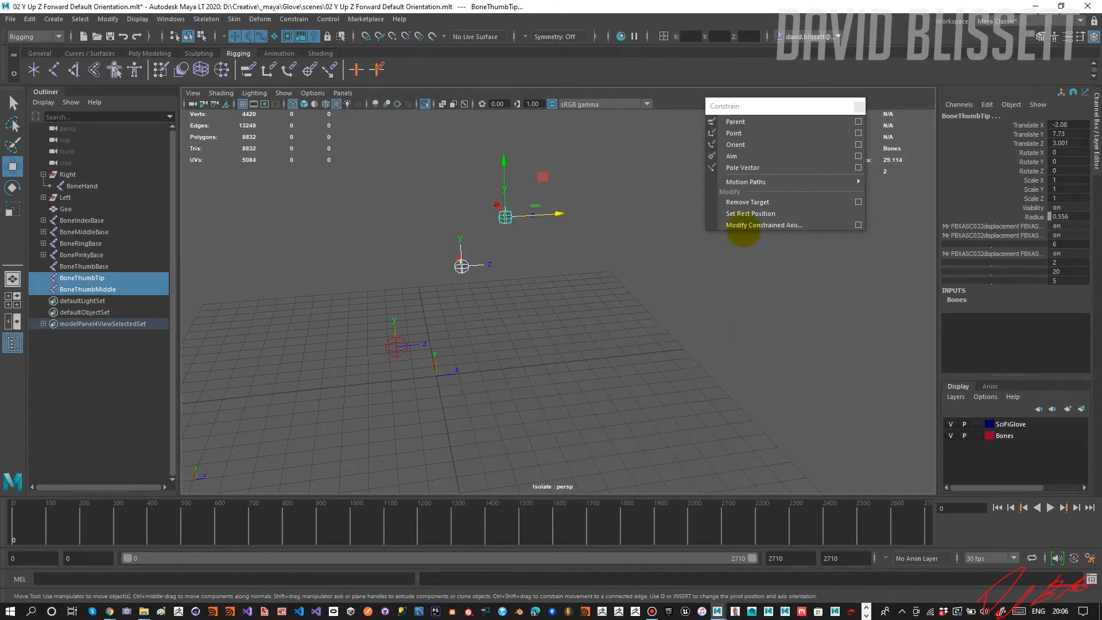
{"action": "left_click", "coordinate": [858, 156]}
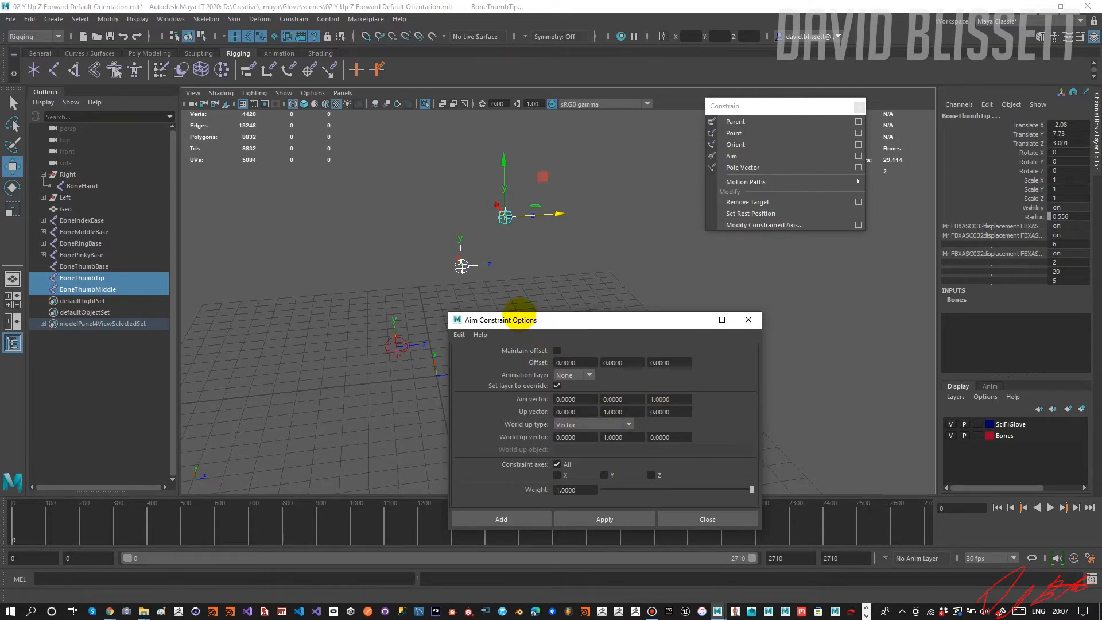
Try to aim BoneThumbTip at BoneThumbMiddle with an aim constraint, and undo it.
{"action": "left_click", "coordinate": [604, 519]}
{"action": "left_click", "coordinate": [602, 254]}
{"action": "key", "text": "ctrl+z"}
{"action": "key", "text": "ctrl+z"}
{"action": "key", "text": "ctrl+z"}
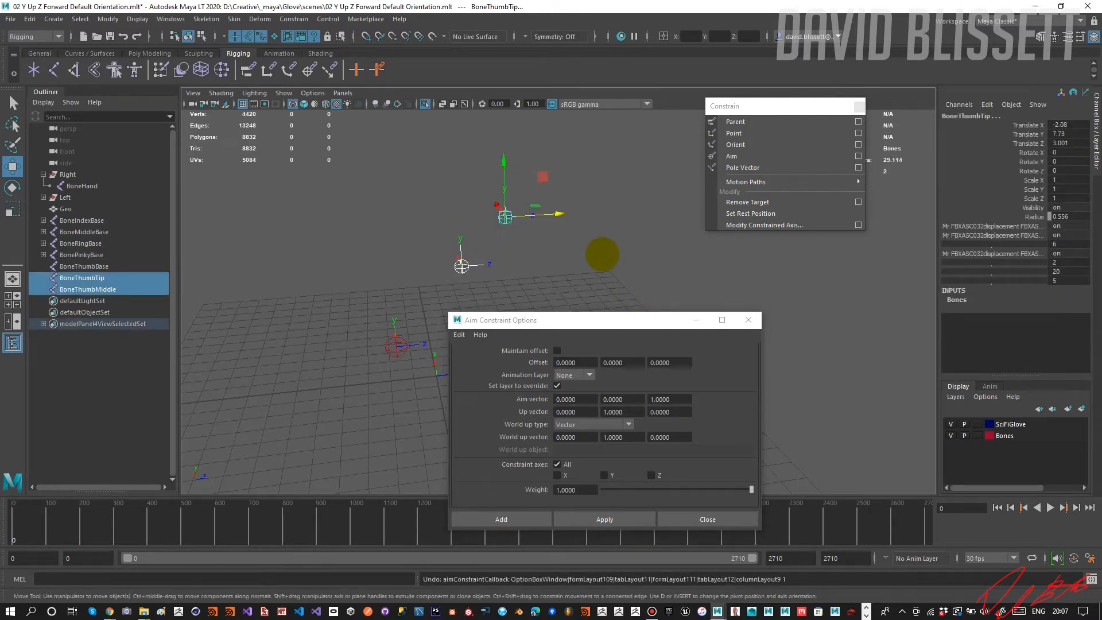
Aim BoneThumbMiddle at BoneThumbTip with an aim constraint using aim vector 0, 0, 1 and up vector 0, 1, 0.
{"action": "left_click", "coordinate": [506, 218]}
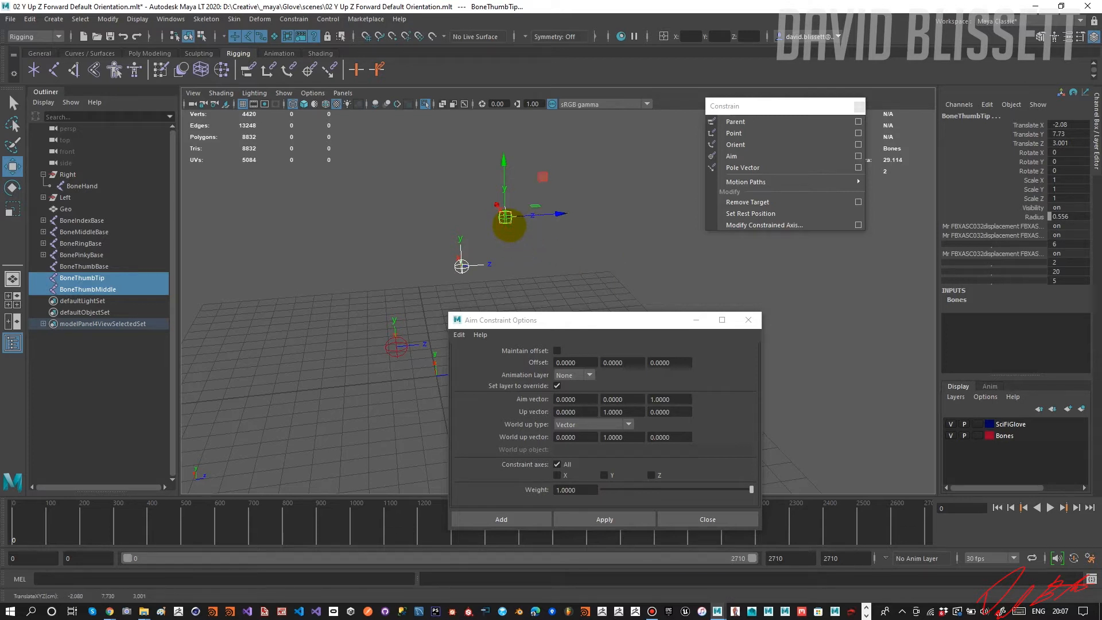
{"action": "left_click", "coordinate": [462, 266], "text": "shift"}
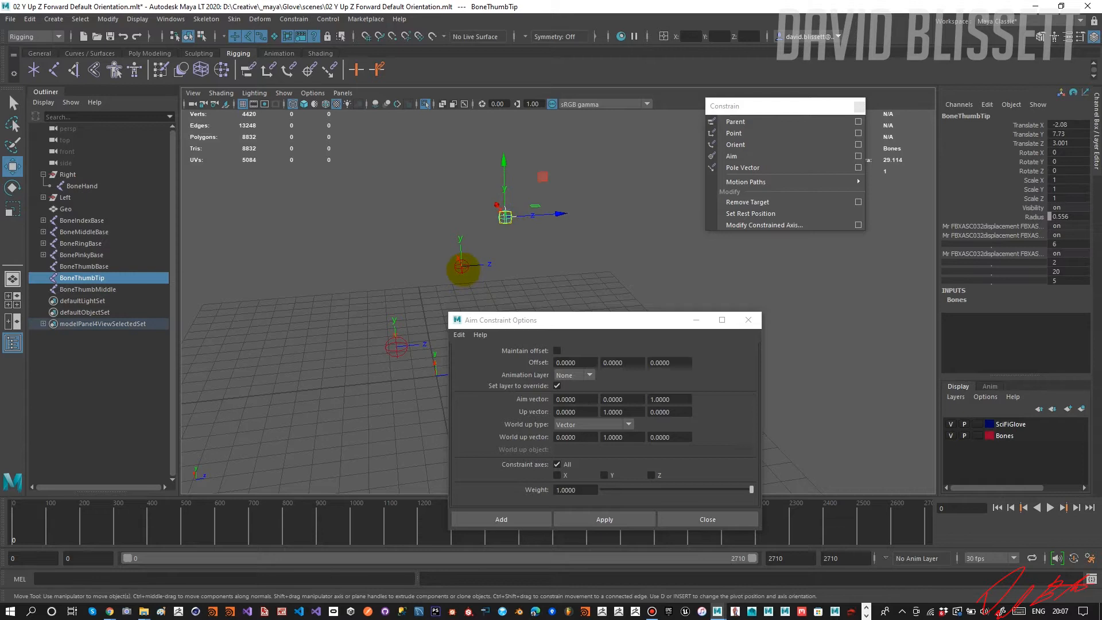
{"action": "left_click", "coordinate": [462, 267], "text": "shift"}
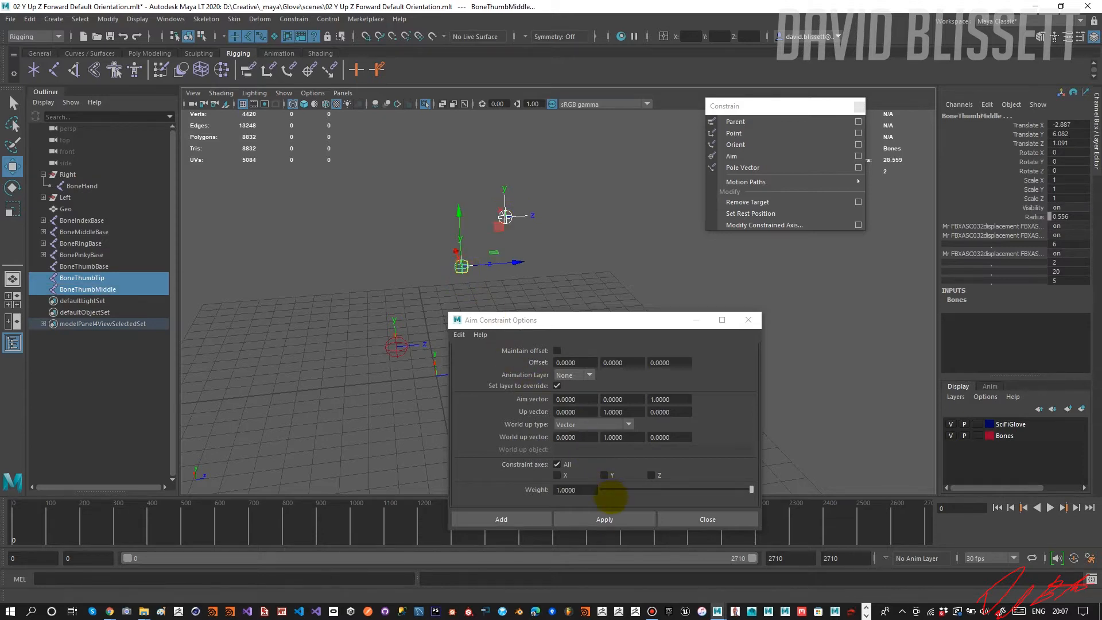
{"action": "left_click", "coordinate": [605, 520]}
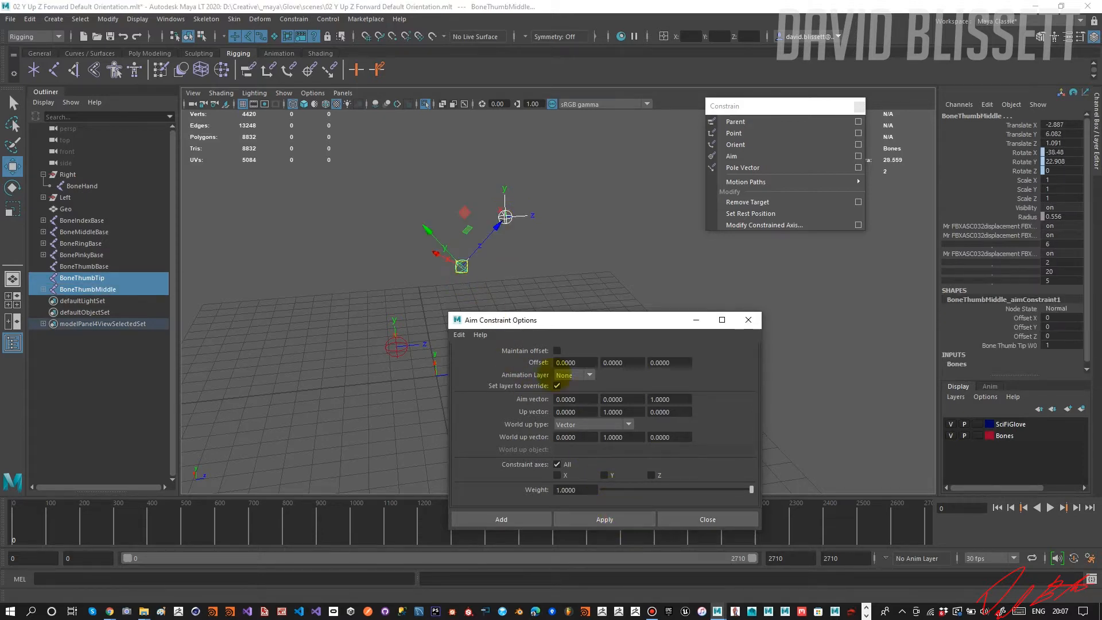
Aim BoneThumbBase at BoneThumbMiddle with the same aim constraint settings, and close the constraint options.
{"action": "left_click_drag", "start_coordinate": [503, 275], "coordinate": [472, 234], "text": "alt"}
{"action": "left_click", "coordinate": [472, 235]}
{"action": "left_click", "coordinate": [456, 214]}
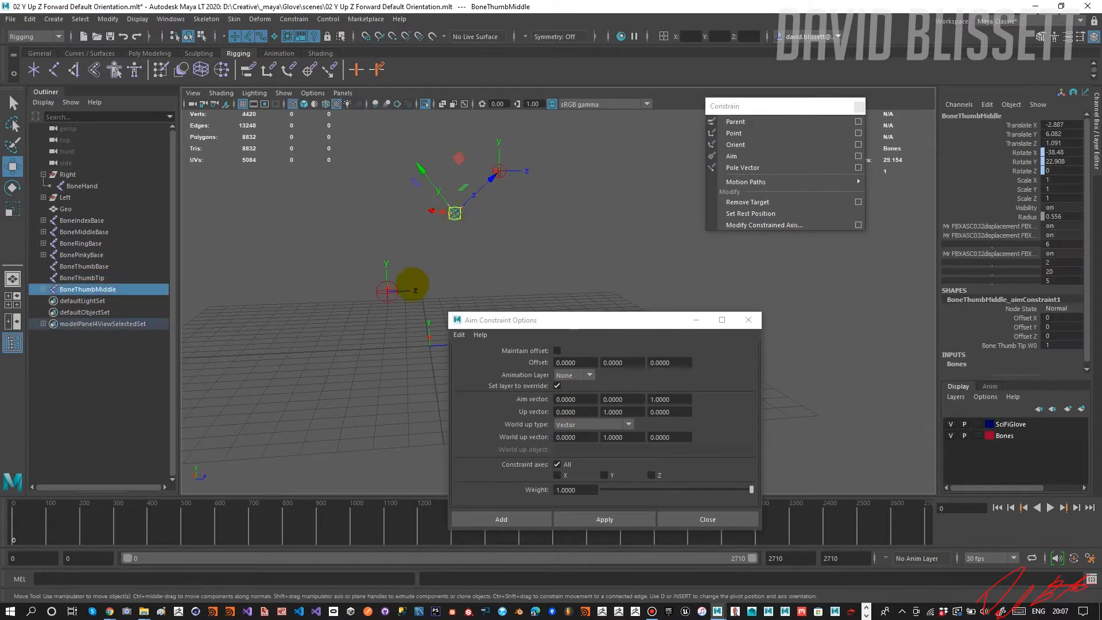
{"action": "left_click", "coordinate": [390, 292], "text": "shift"}
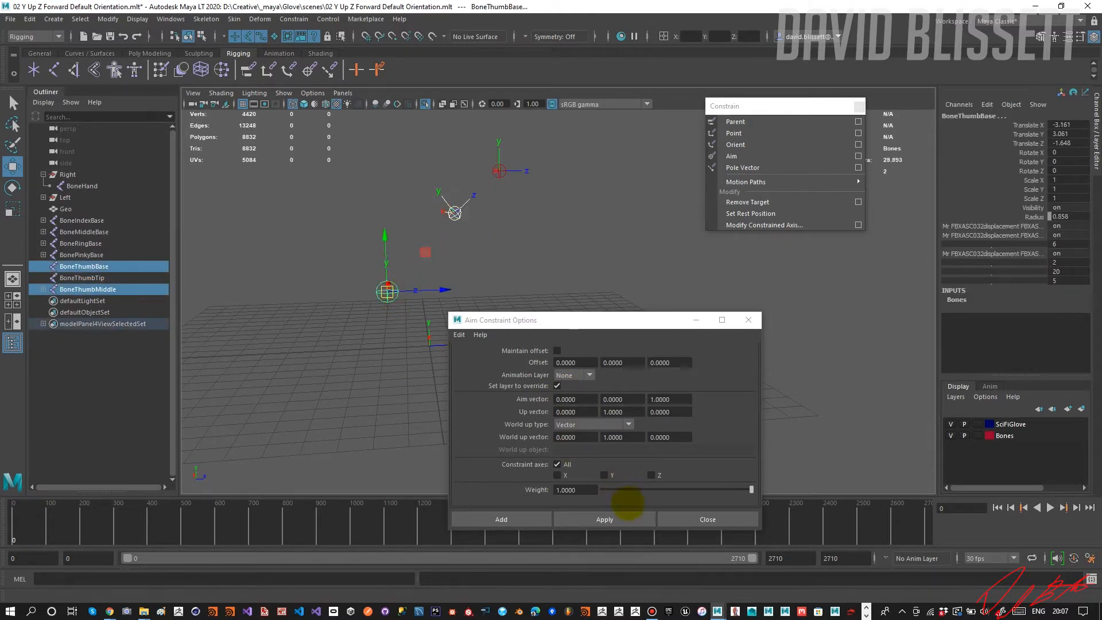
{"action": "left_click", "coordinate": [630, 523]}
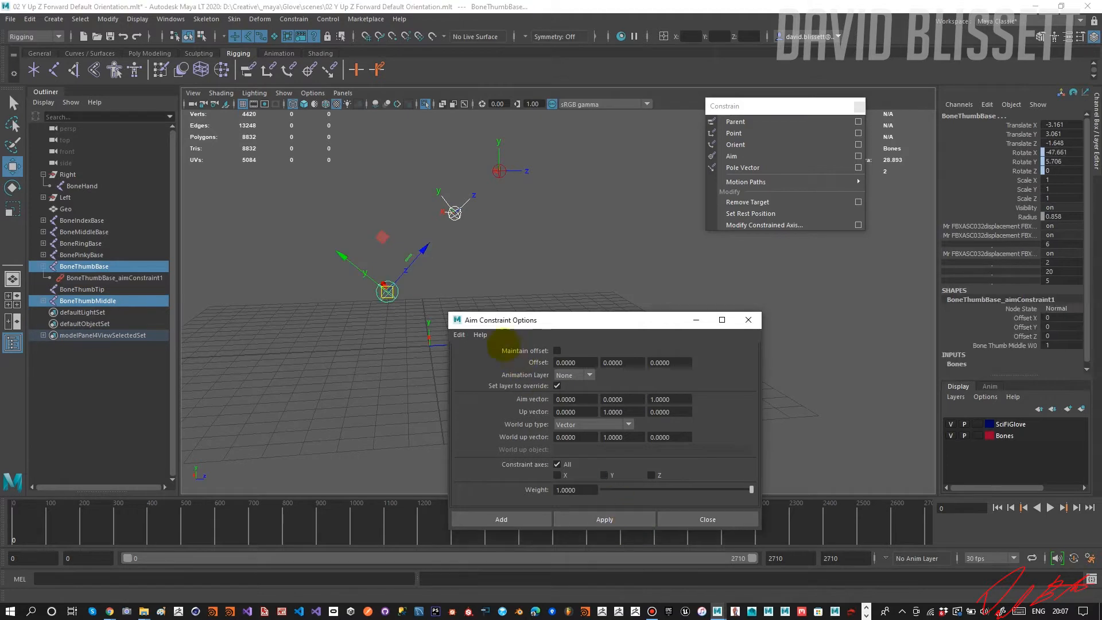
{"action": "mouse_move", "coordinate": [443, 265]}
{"action": "left_mouse_down", "text": "alt"}
{"action": "mouse_move", "coordinate": [453, 273]}
{"action": "mouse_move", "coordinate": [430, 269]}
{"action": "mouse_move", "coordinate": [442, 264]}
{"action": "left_mouse_up", "text": "alt"}
{"action": "left_click", "coordinate": [492, 264]}
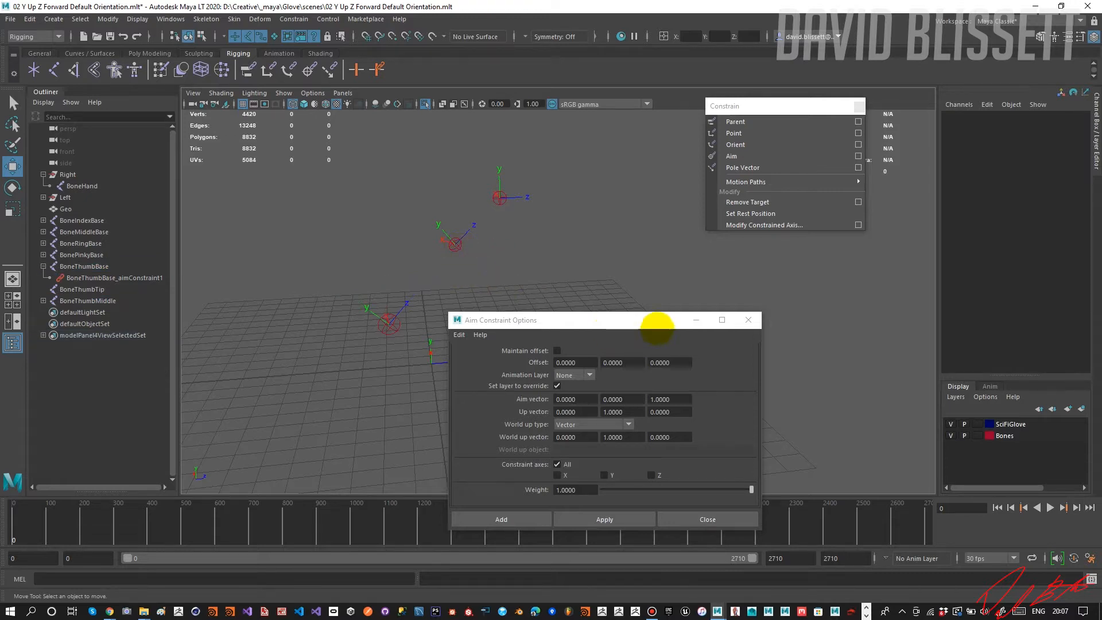
{"action": "left_click", "coordinate": [748, 320]}
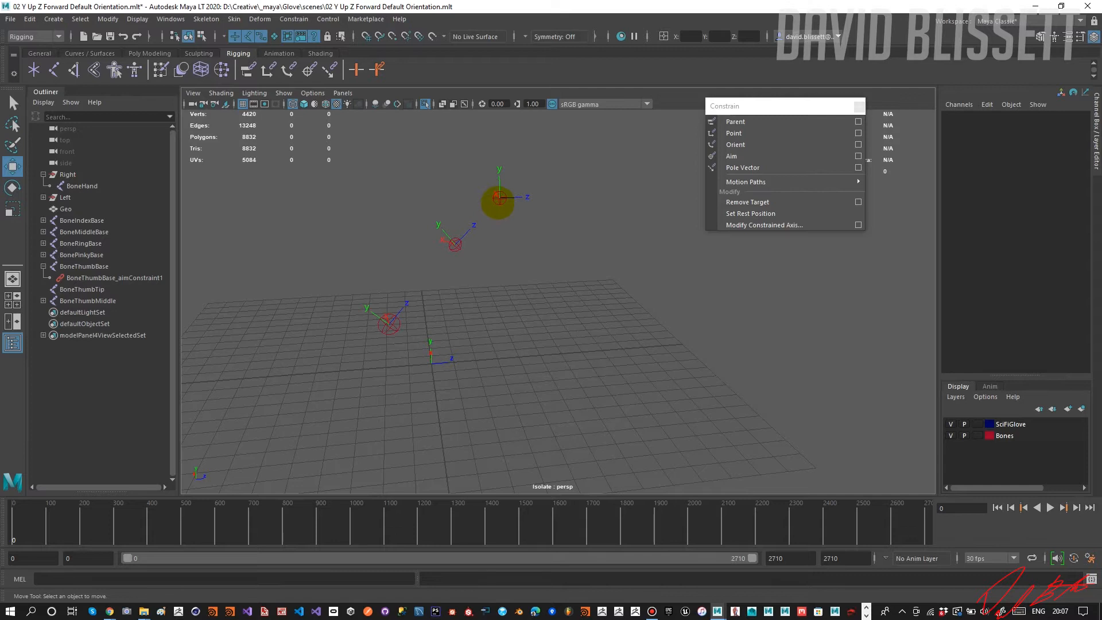
Parent BoneThumbTip under BoneThumbMiddle.
{"action": "left_click", "coordinate": [499, 197]}
{"action": "left_click", "coordinate": [456, 245], "text": "shift"}
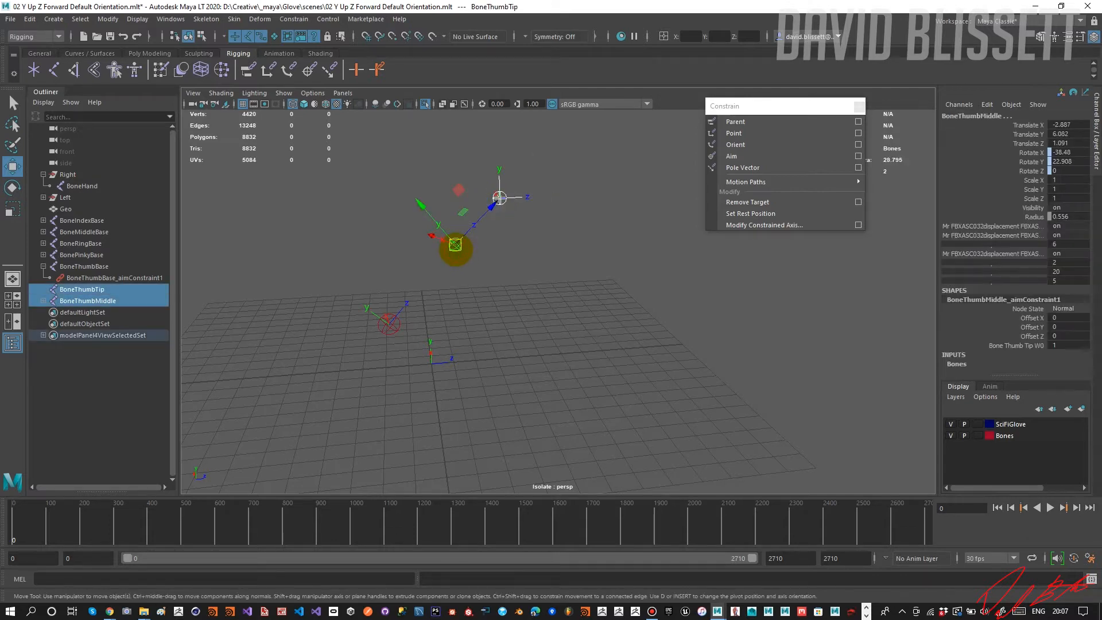
{"action": "key", "text": "p"}
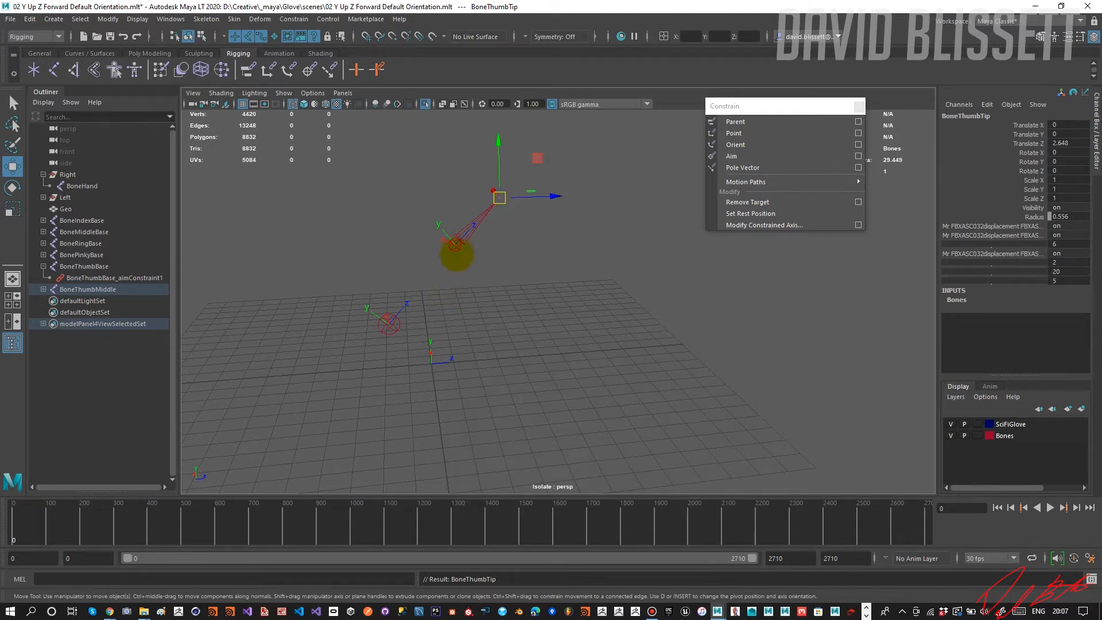
Parent BoneThumbMiddle under BoneThumbBase to complete the thumb's bone chain.
{"action": "left_click", "coordinate": [455, 245]}
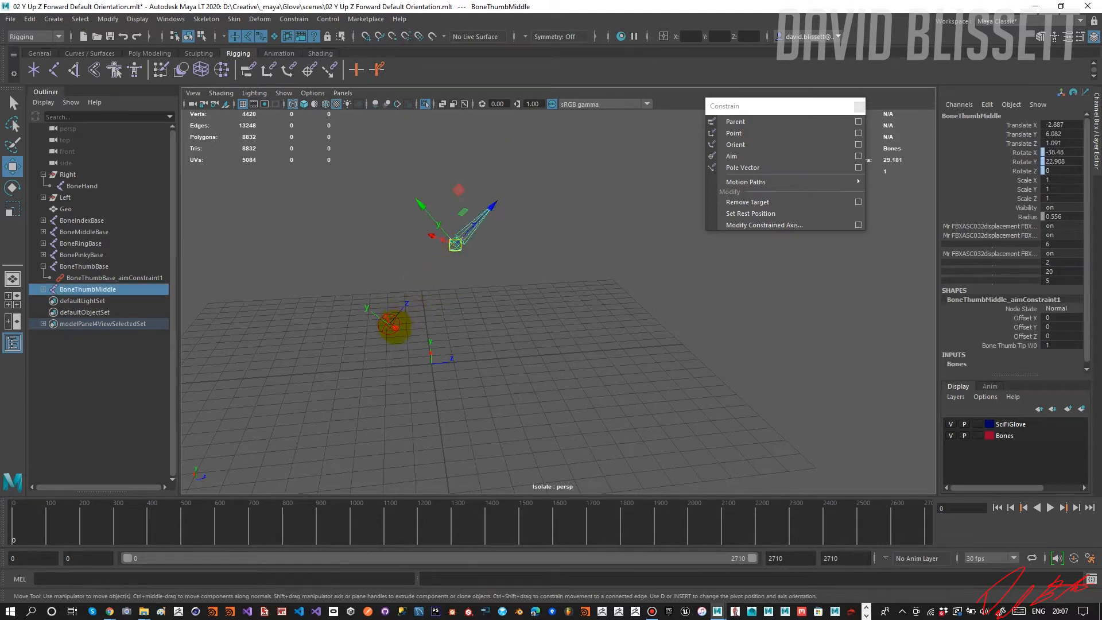
{"action": "left_click", "coordinate": [389, 324], "text": "shift"}
{"action": "key", "text": "p"}
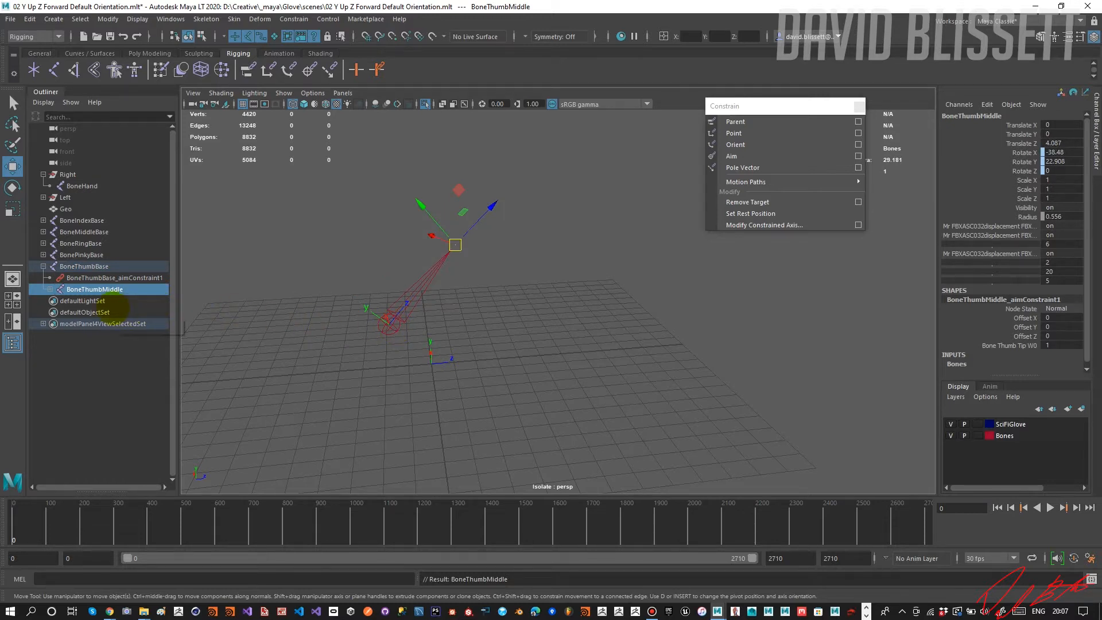
Collapse the thumb hierarchy in the Outliner and parent BoneThumbBase under the Right group's BoneHand.
{"action": "left_click", "coordinate": [43, 255]}
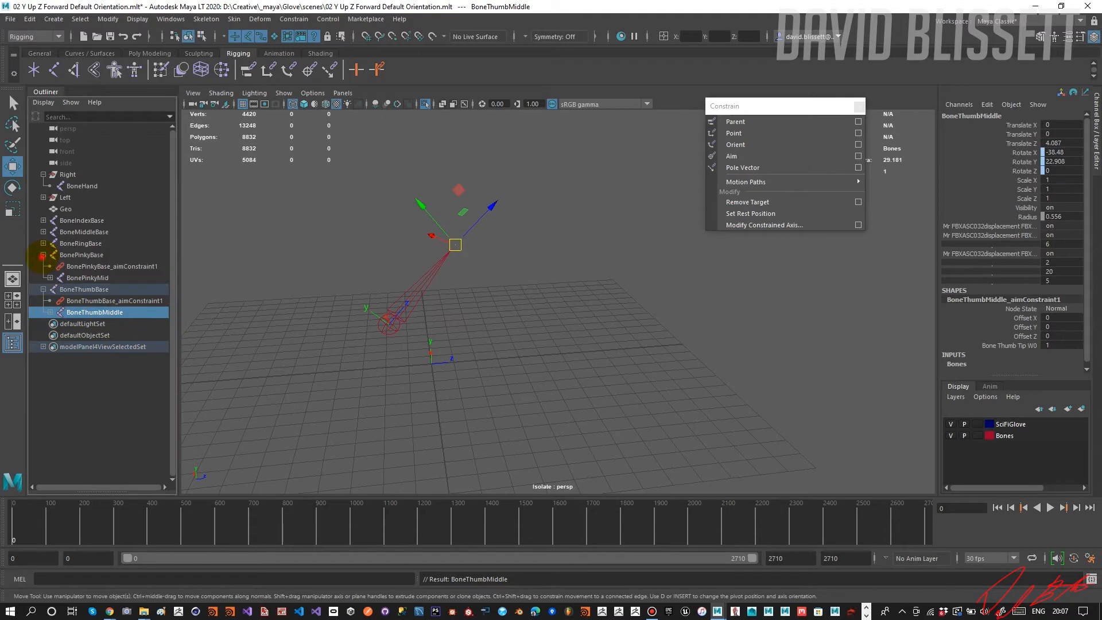
{"action": "left_click", "coordinate": [43, 255]}
{"action": "left_click", "coordinate": [43, 266]}
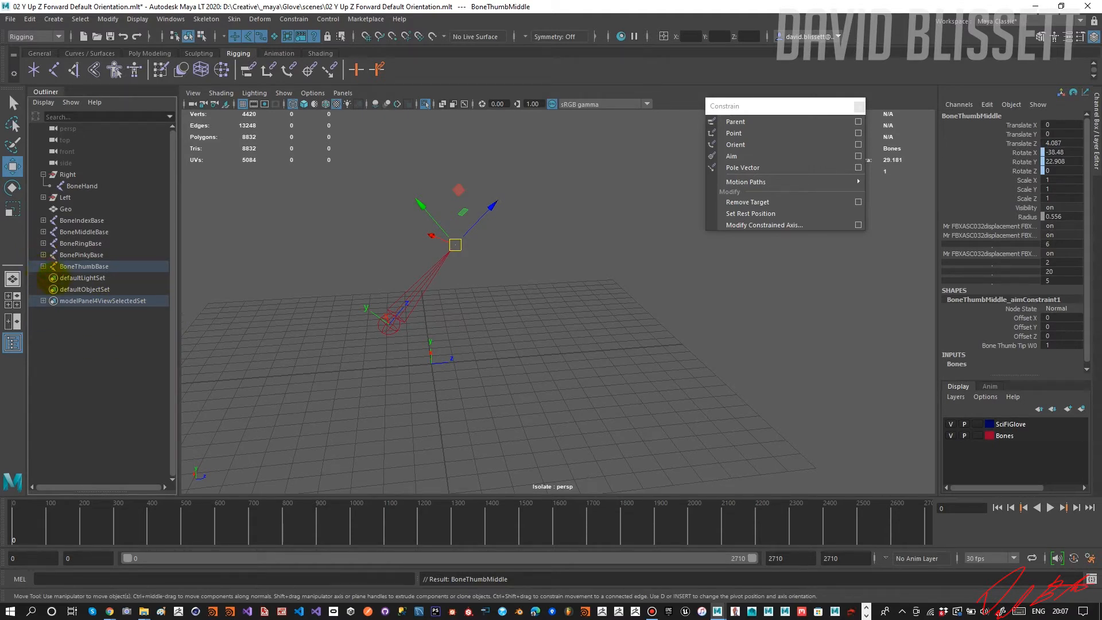
{"action": "left_click", "coordinate": [84, 266]}
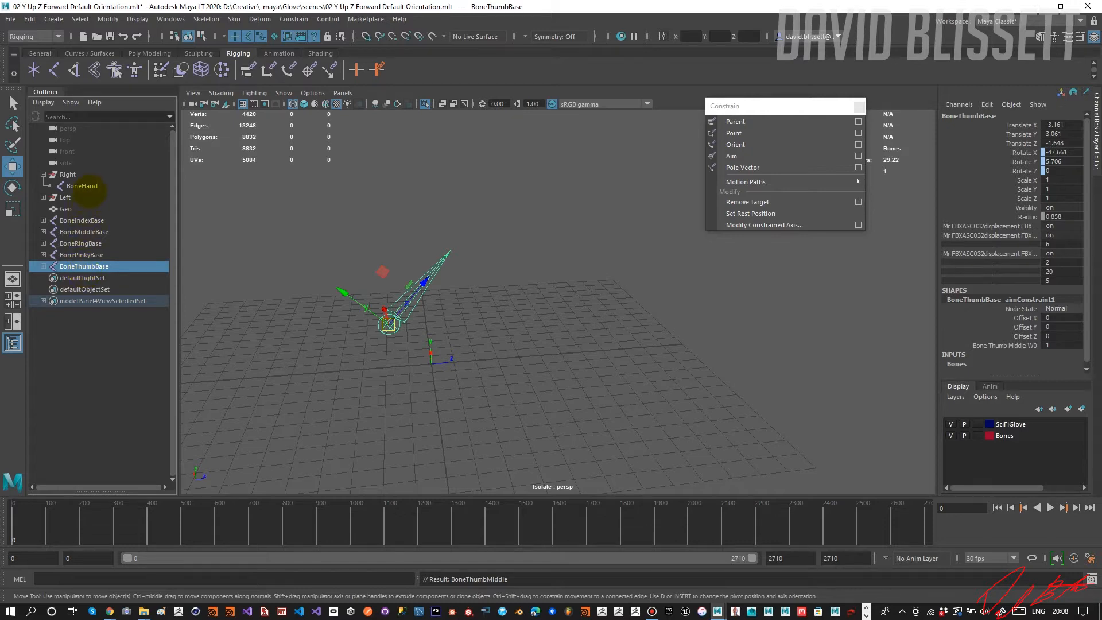
{"action": "left_click", "coordinate": [86, 188], "text": "ctrl"}
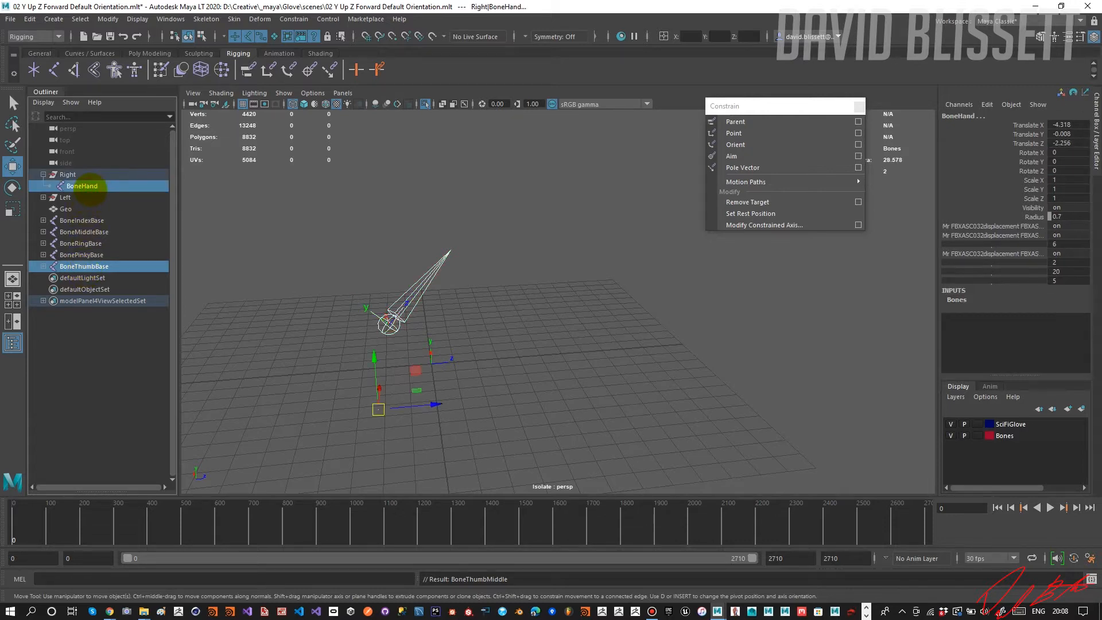
{"action": "key", "text": "p"}
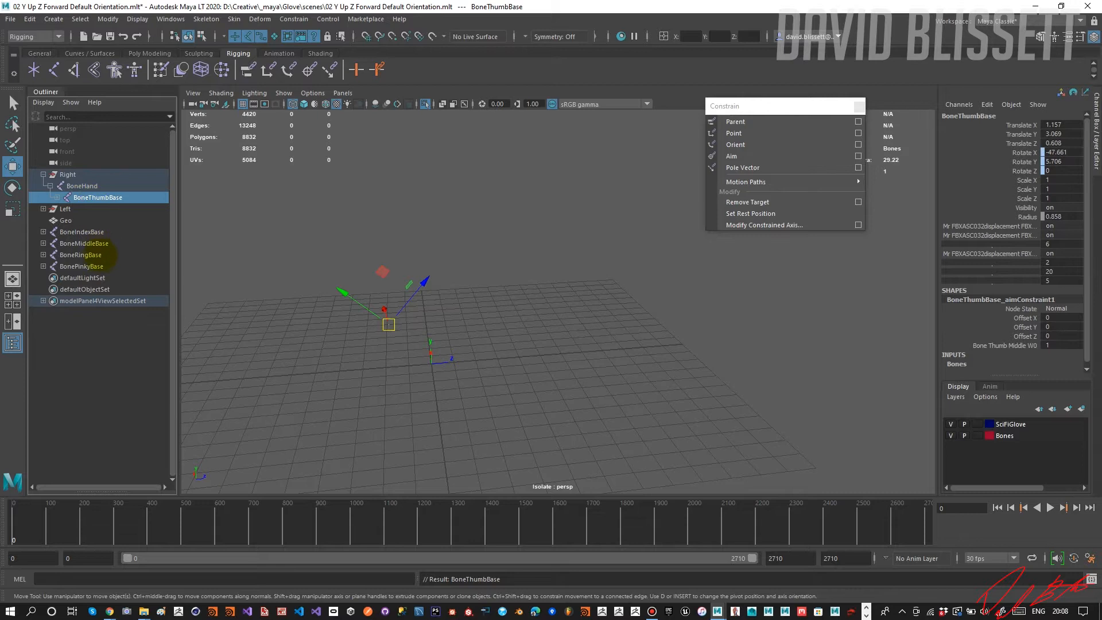
Parent BoneIndexBase under the Right group's BoneHand, and do the same with BoneMiddleBase.
{"action": "left_click", "coordinate": [84, 232]}
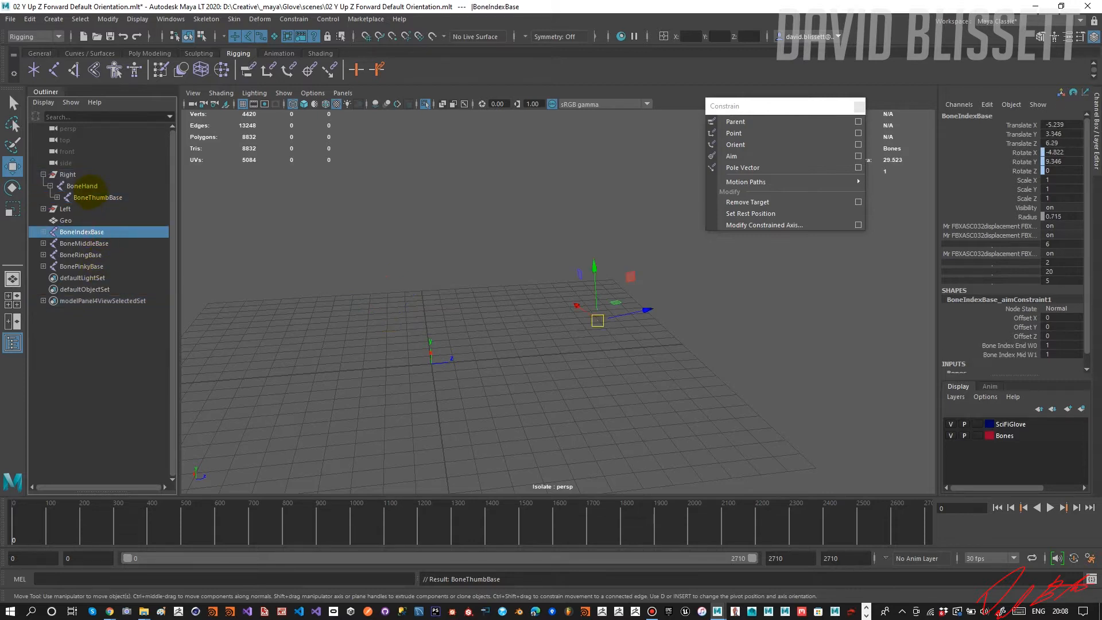
{"action": "left_click", "coordinate": [82, 186], "text": "ctrl"}
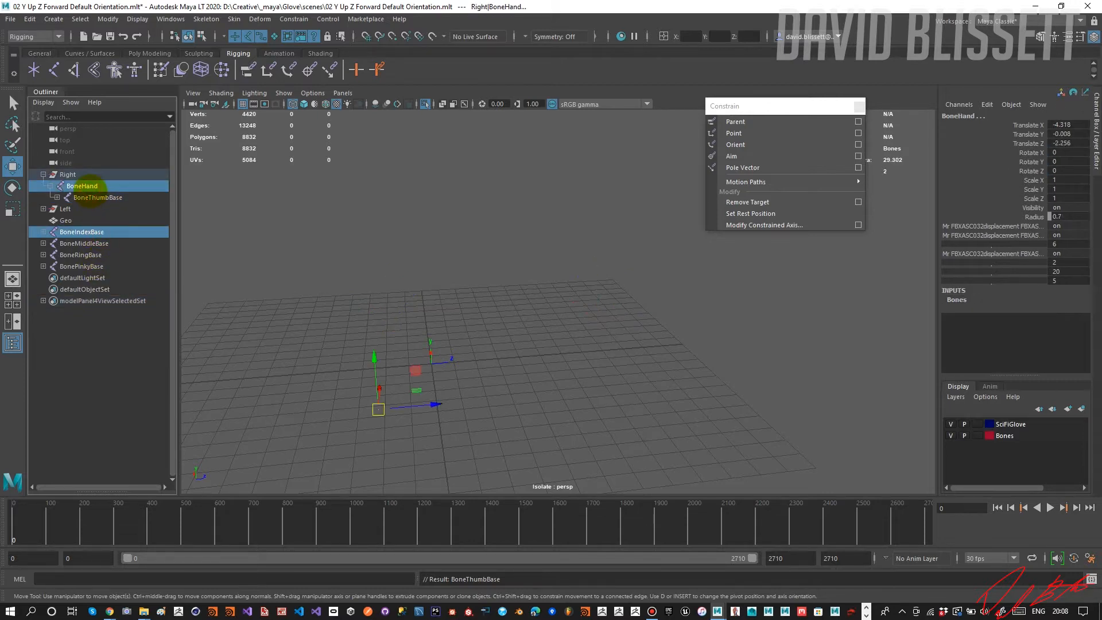
{"action": "key", "text": "p"}
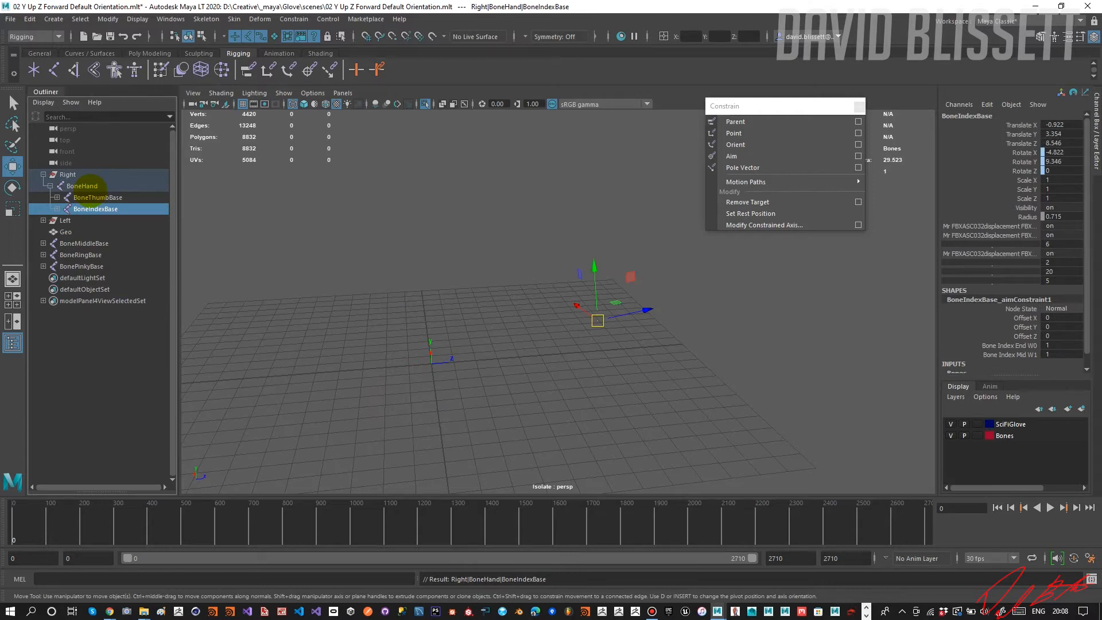
{"action": "left_click", "coordinate": [96, 244]}
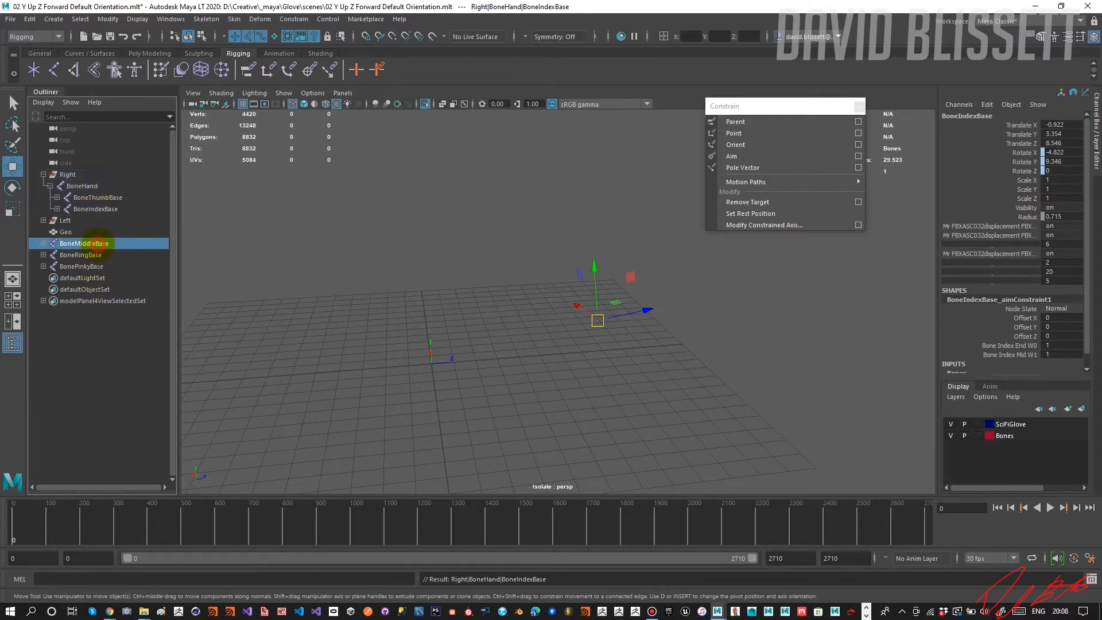
{"action": "left_click", "coordinate": [96, 186], "text": "ctrl"}
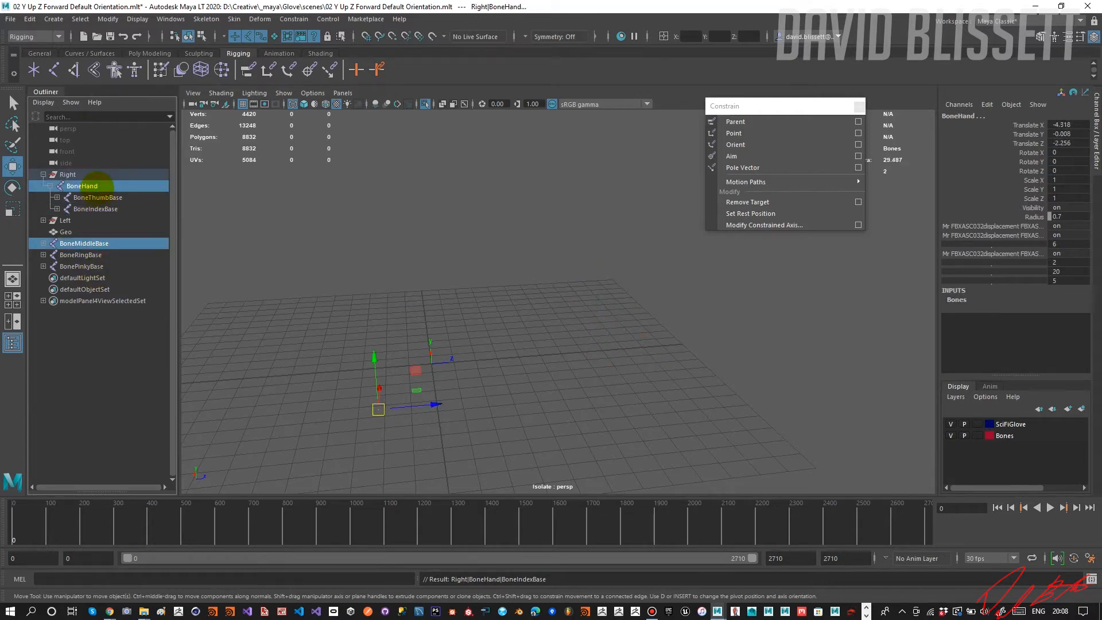
{"action": "key", "text": "p"}
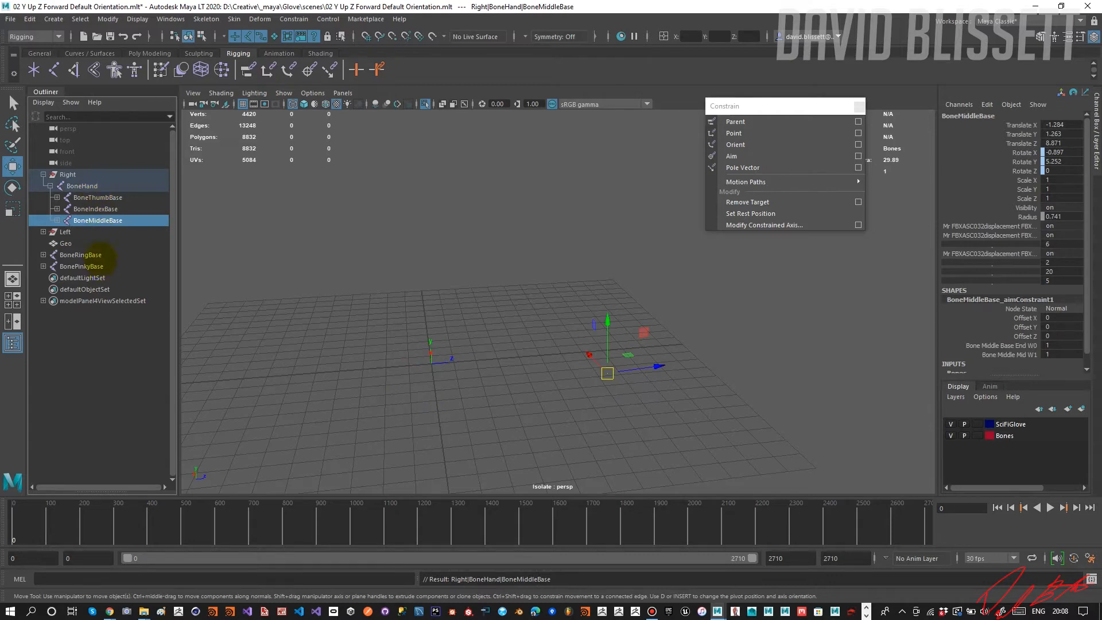
Parent BoneRingBase and BonePinkyBase under the Right group's BoneHand, one after the other.
{"action": "left_click", "coordinate": [86, 255]}
{"action": "left_click", "coordinate": [97, 186], "text": "ctrl"}
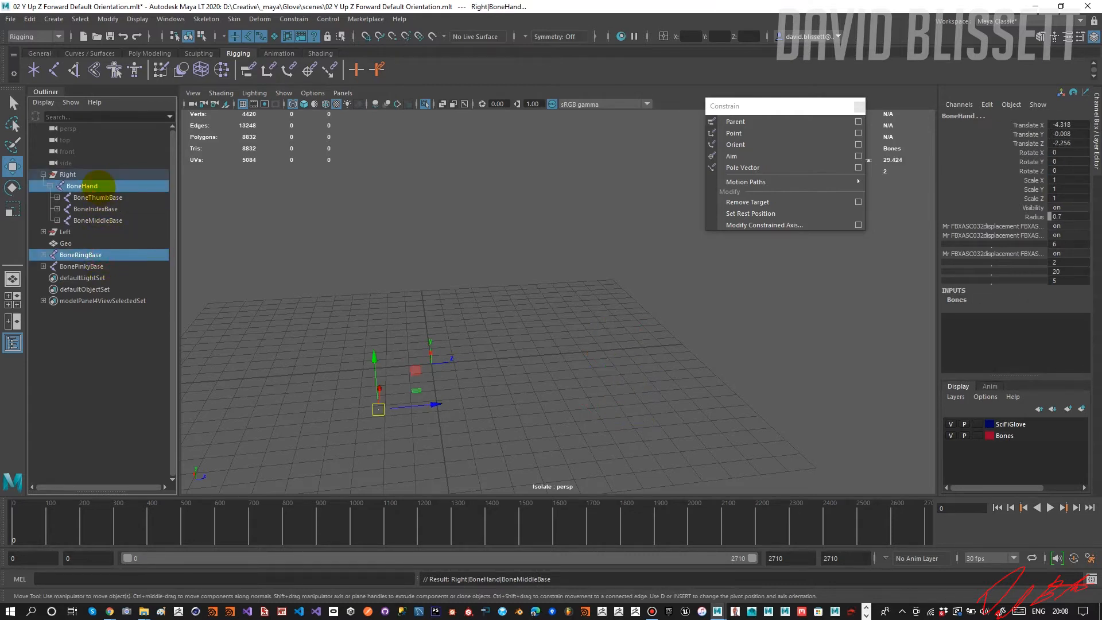
{"action": "key", "text": "p"}
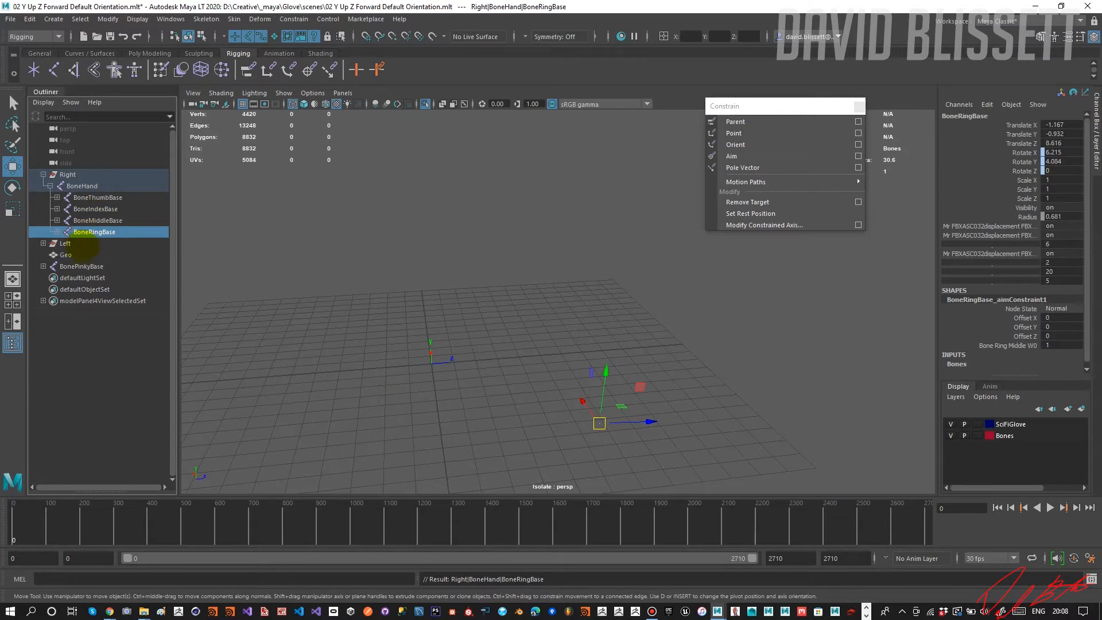
{"action": "left_click", "coordinate": [80, 267]}
{"action": "left_click", "coordinate": [86, 185], "text": "ctrl"}
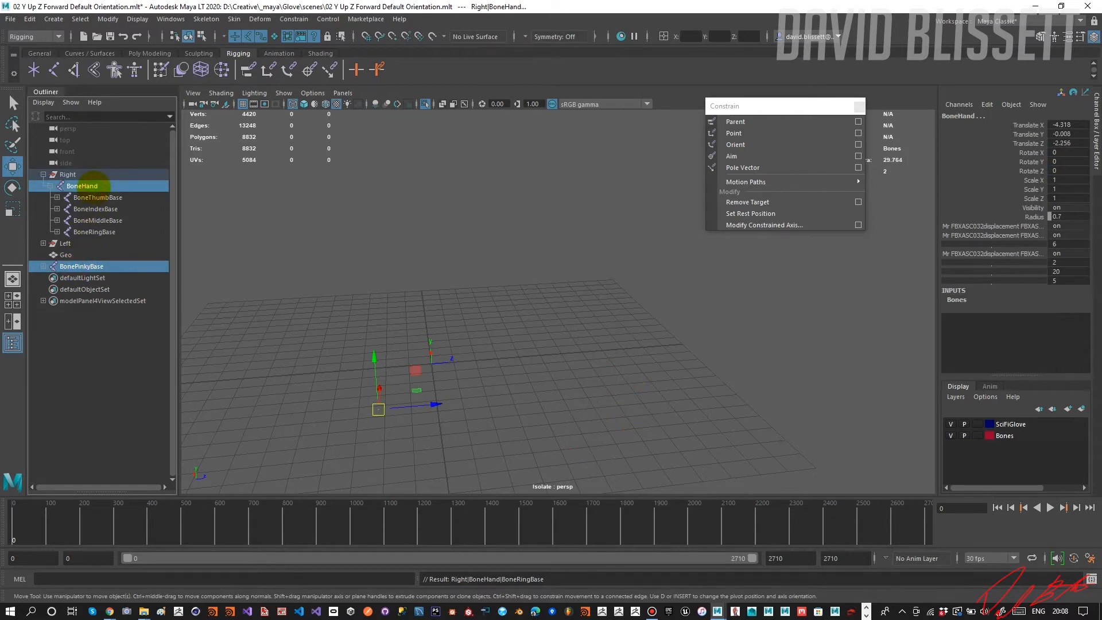
{"action": "key", "text": "p"}
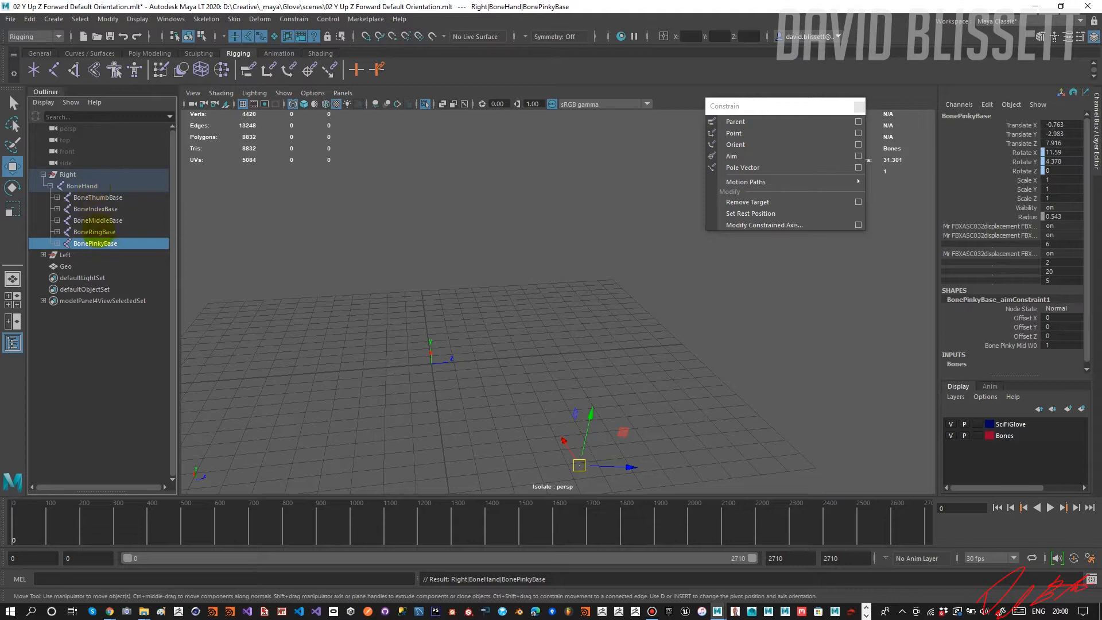
Select BoneHand together with its five base bones and isolate the complete hand skeleton in the viewport.
{"action": "left_click", "coordinate": [82, 186]}
{"action": "left_click", "coordinate": [425, 105]}
{"action": "left_click", "coordinate": [426, 105]}
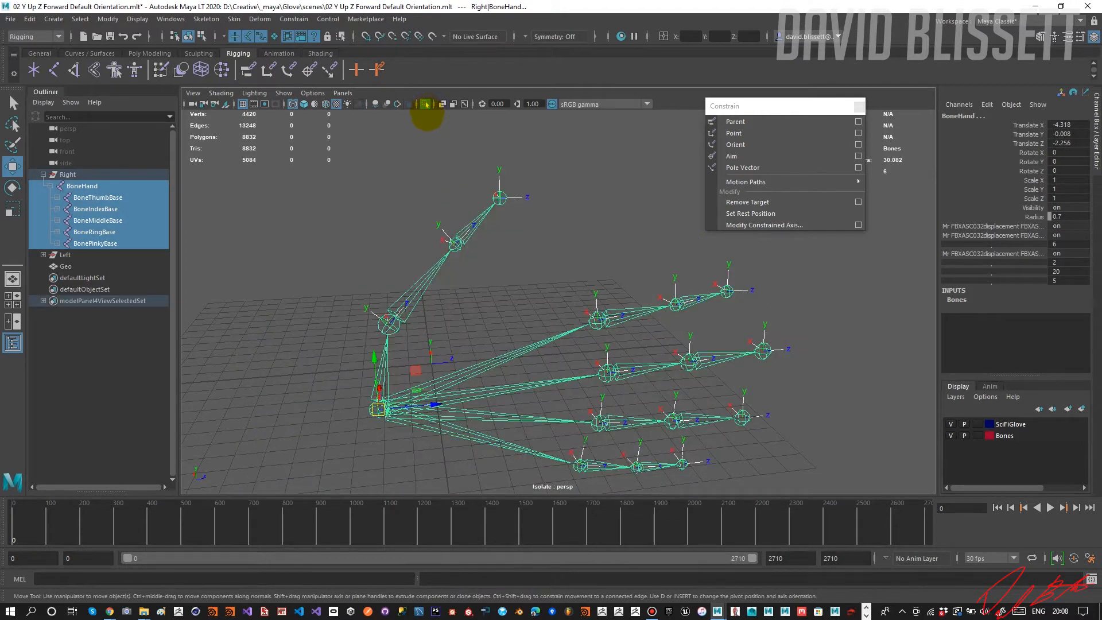
{"action": "scroll", "coordinate": [463, 221], "scroll_direction": "up", "scroll_amount": 2}
{"action": "mouse_move", "coordinate": [463, 221]}
{"action": "left_mouse_down", "text": "alt"}
{"action": "mouse_move", "coordinate": [438, 212]}
{"action": "mouse_move", "coordinate": [480, 226]}
{"action": "mouse_move", "coordinate": [457, 216]}
{"action": "left_mouse_up", "text": "alt"}
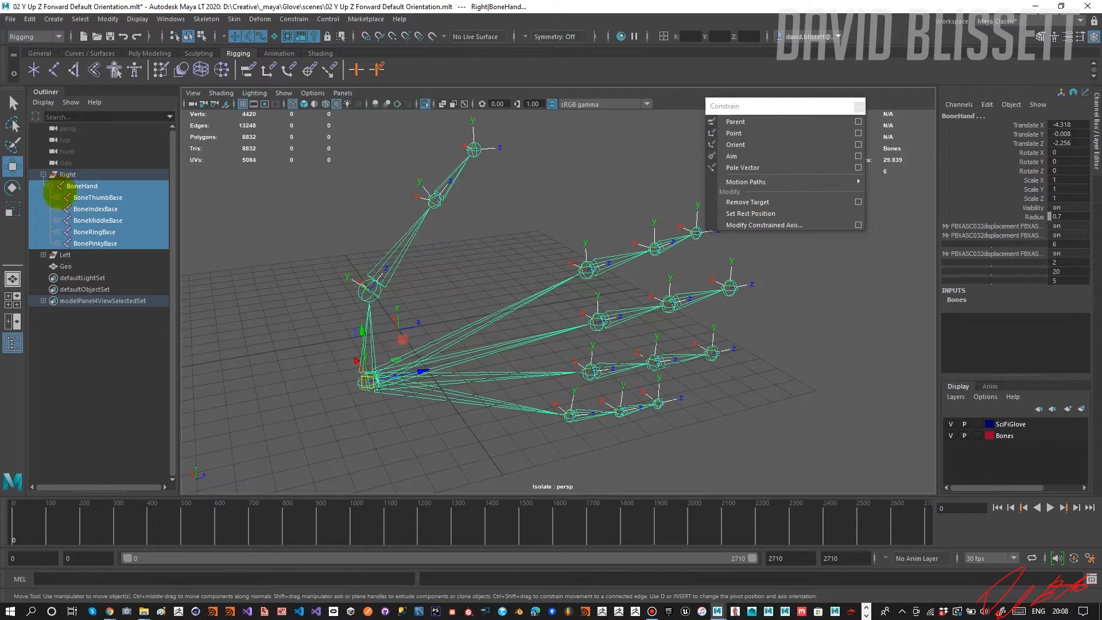
{"action": "key", "text": "p"}
Expand the full BoneHand hierarchy and delete the aim constraints from the base and middle bones of the thumb and all four fingers.
{"action": "left_click", "coordinate": [50, 186]}
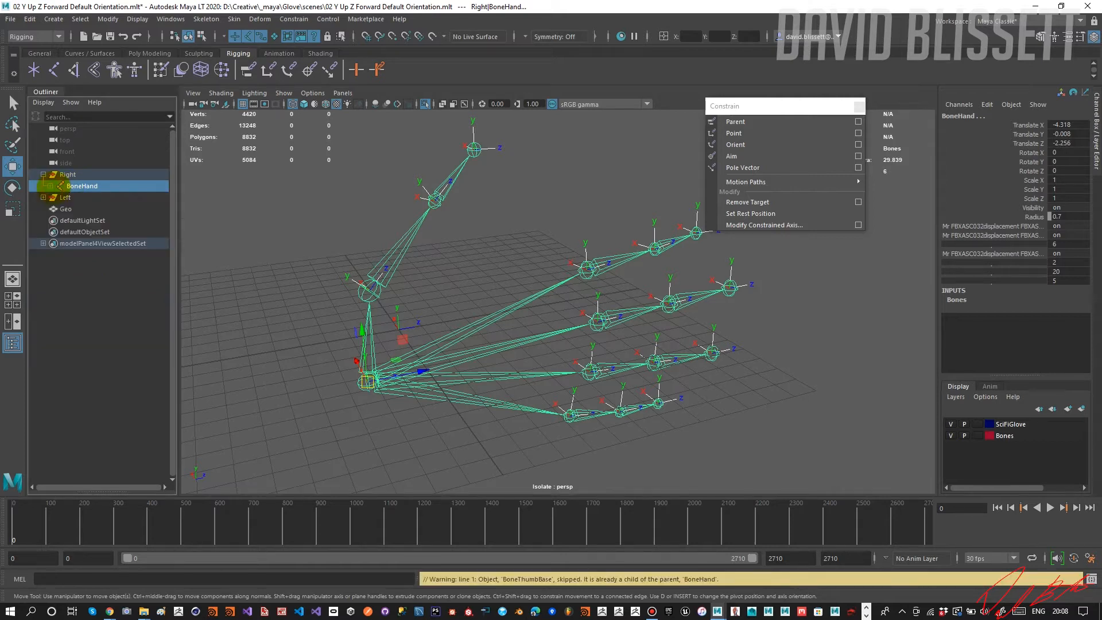
{"action": "left_click", "coordinate": [50, 186], "text": "shift"}
{"action": "left_click", "coordinate": [109, 209]}
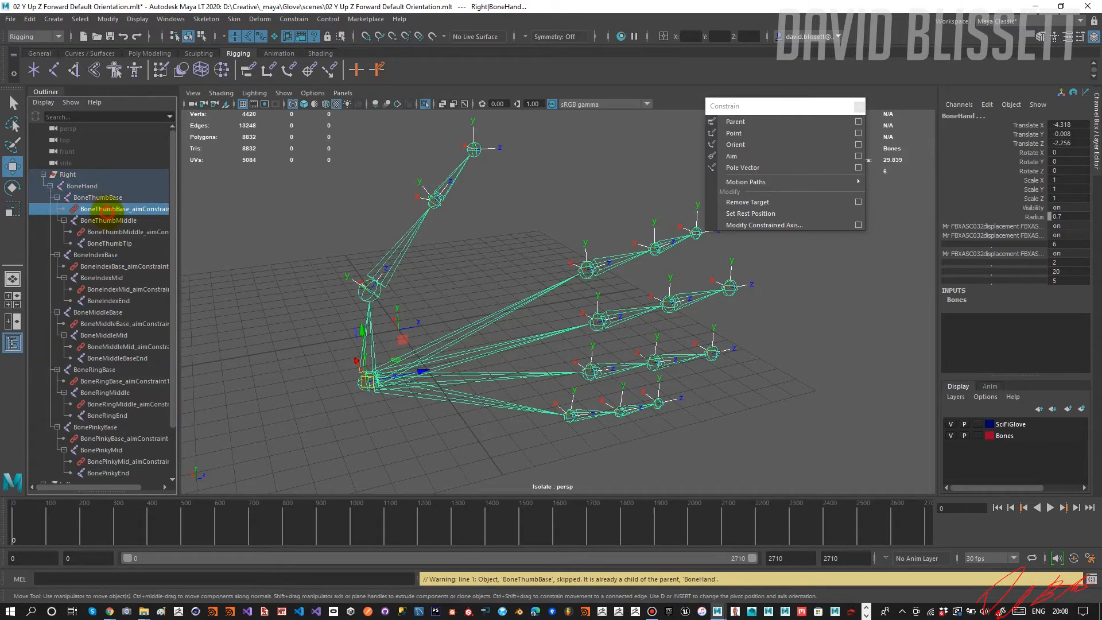
{"action": "left_click", "coordinate": [115, 232], "text": "ctrl"}
{"action": "left_click", "coordinate": [102, 267], "text": "ctrl"}
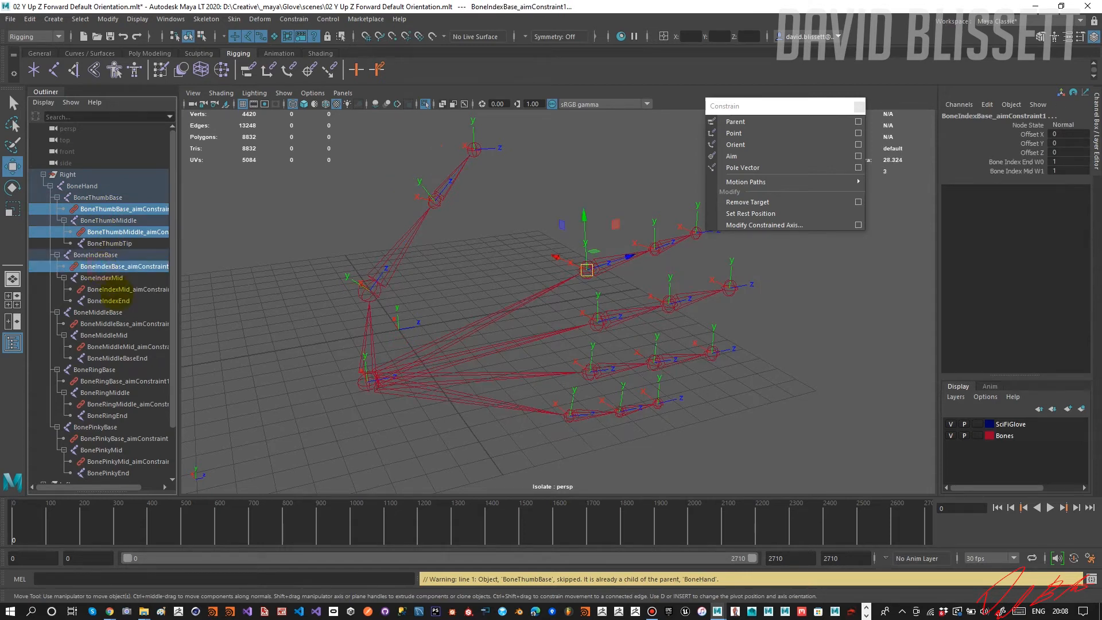
{"action": "left_click", "coordinate": [113, 290], "text": "ctrl"}
{"action": "left_click", "coordinate": [118, 324], "text": "ctrl"}
{"action": "left_click", "coordinate": [127, 346], "text": "ctrl"}
{"action": "scroll", "coordinate": [118, 346], "scroll_direction": "down", "scroll_amount": 3}
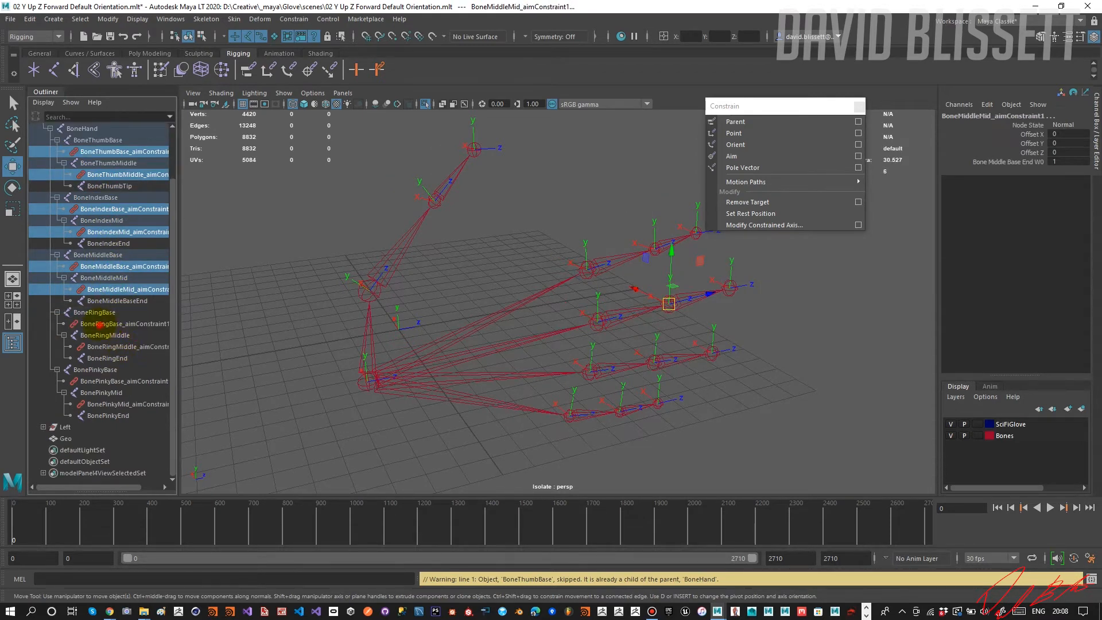
{"action": "left_click", "coordinate": [99, 325], "text": "ctrl"}
{"action": "left_click", "coordinate": [112, 346], "text": "ctrl"}
{"action": "left_click", "coordinate": [114, 381], "text": "ctrl"}
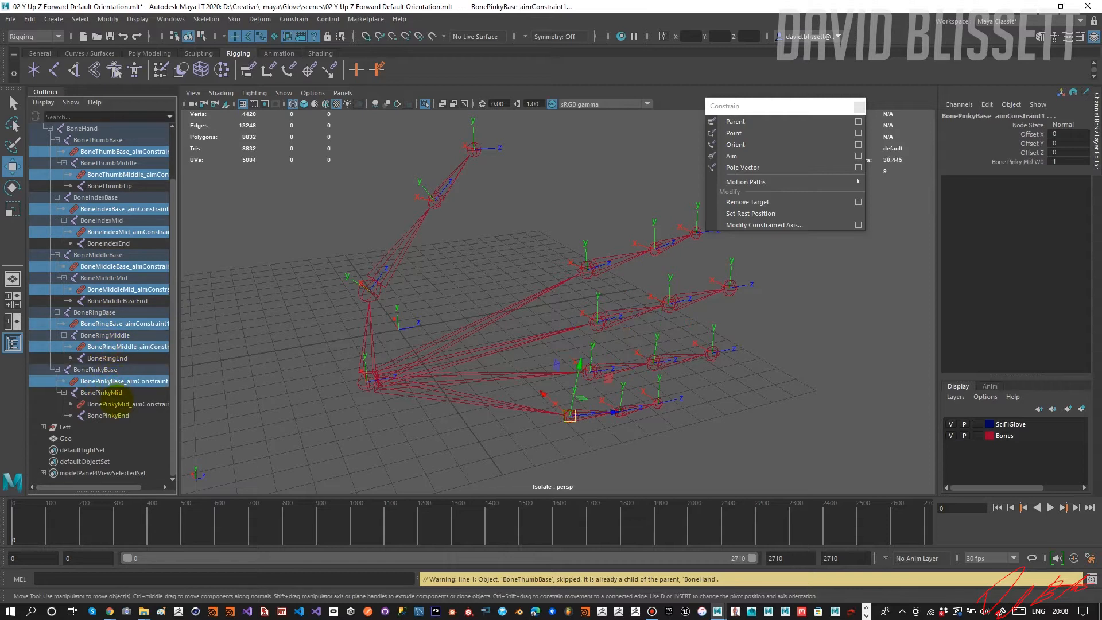
{"action": "left_click", "coordinate": [118, 404], "text": "ctrl"}
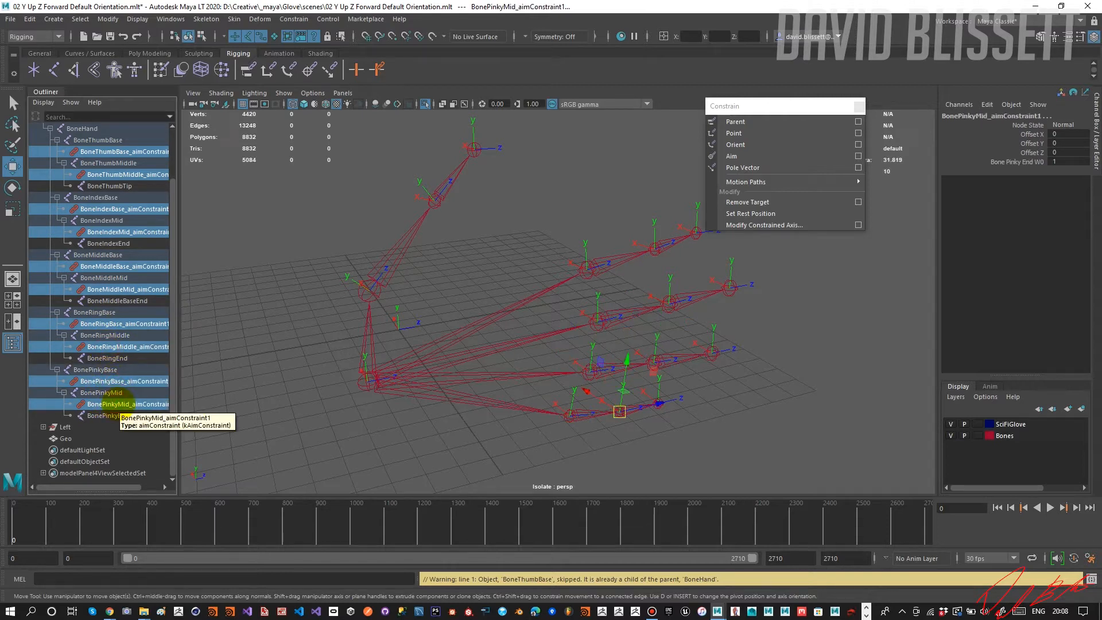
{"action": "key", "text": "Delete"}
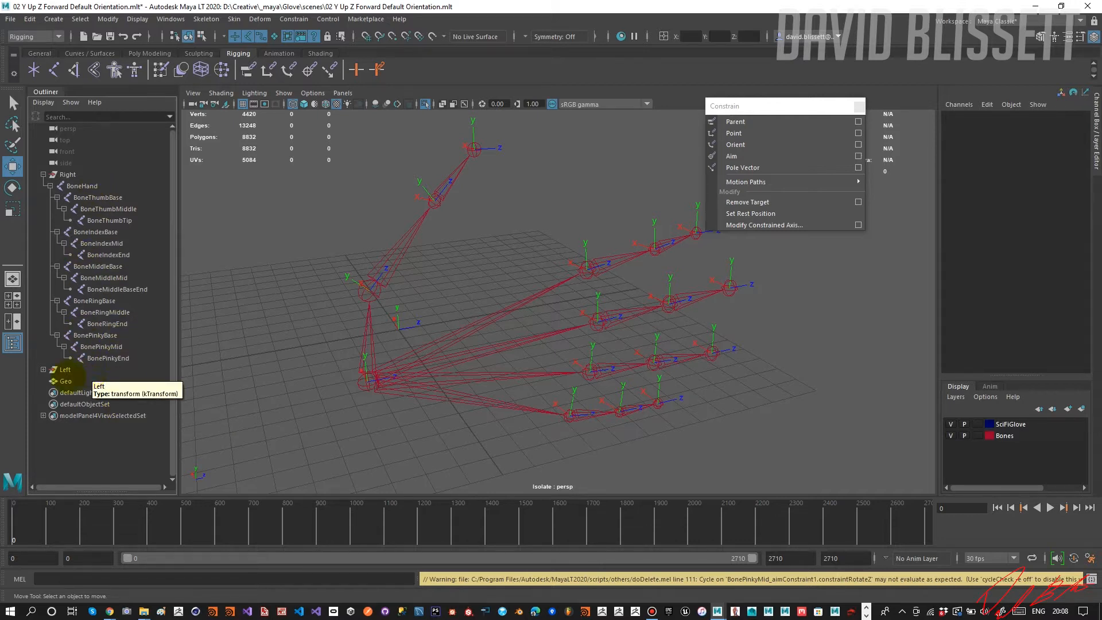
Parent the glove mesh Geo under the Right group's BoneHand.
{"action": "left_click", "coordinate": [69, 381]}
{"action": "left_click", "coordinate": [80, 185], "text": "ctrl"}
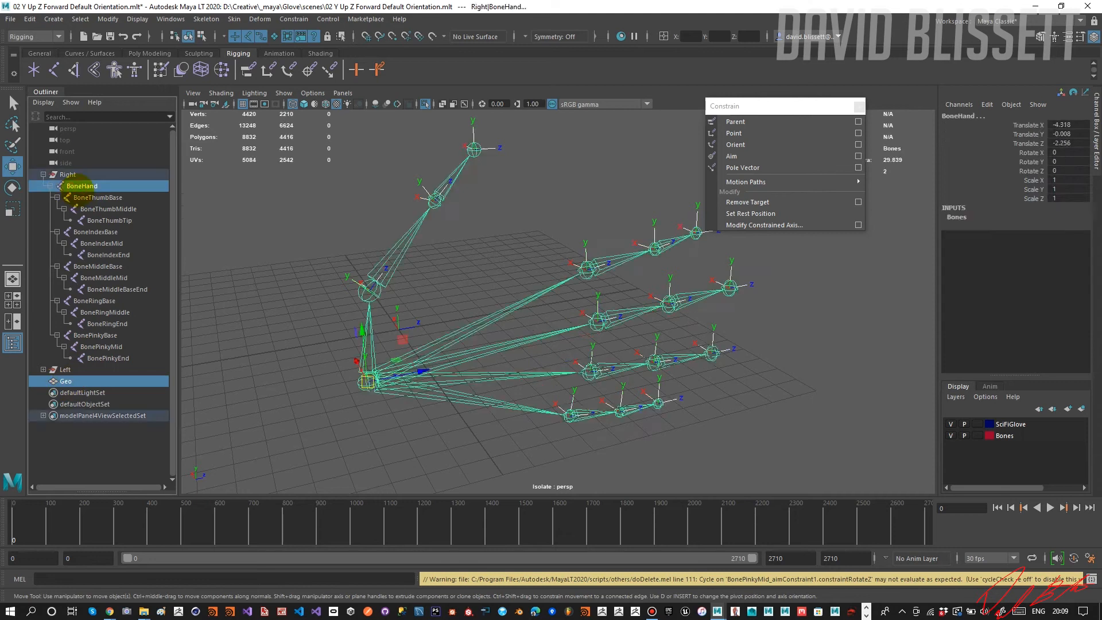
{"action": "key", "text": "p"}
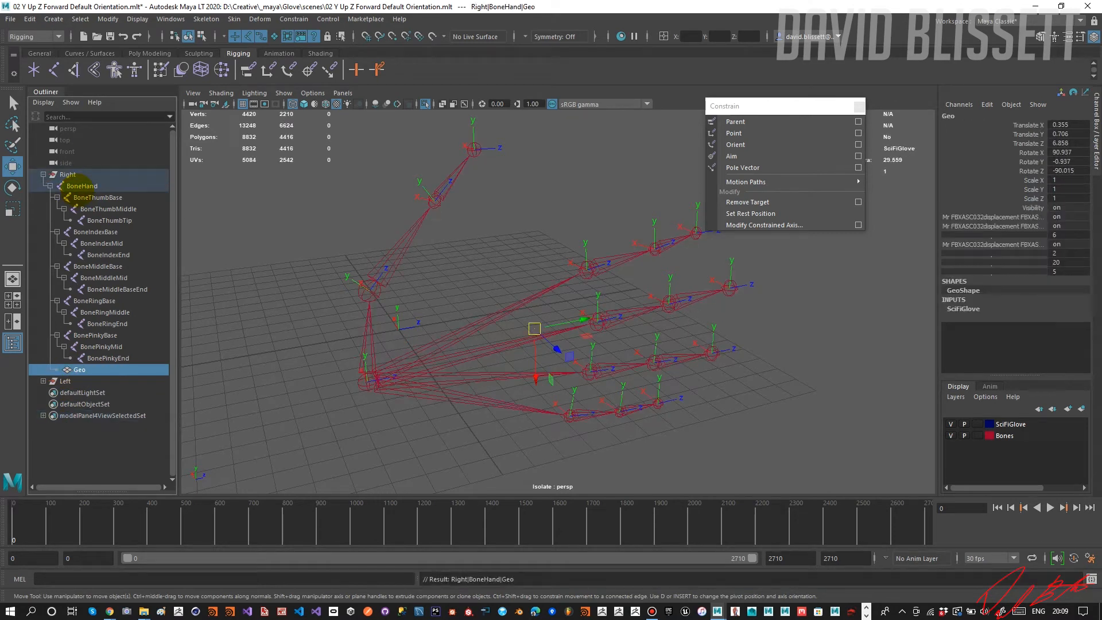
Select the right BoneHand and turn off viewport isolation to show both gloves.
{"action": "left_click", "coordinate": [80, 185]}
{"action": "left_click", "coordinate": [426, 104]}
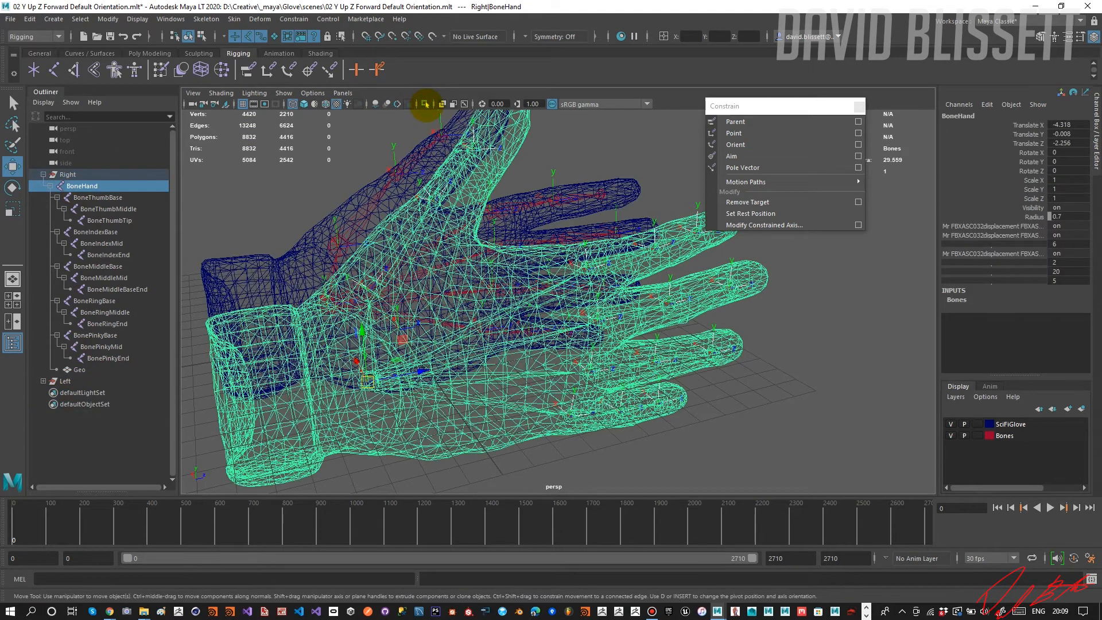
{"action": "mouse_move", "coordinate": [467, 226]}
{"action": "left_mouse_down", "text": "alt"}
{"action": "mouse_move", "coordinate": [467, 239]}
{"action": "mouse_move", "coordinate": [552, 233]}
{"action": "mouse_move", "coordinate": [443, 228]}
{"action": "mouse_move", "coordinate": [364, 247]}
{"action": "mouse_move", "coordinate": [454, 236]}
{"action": "left_mouse_up", "text": "alt"}
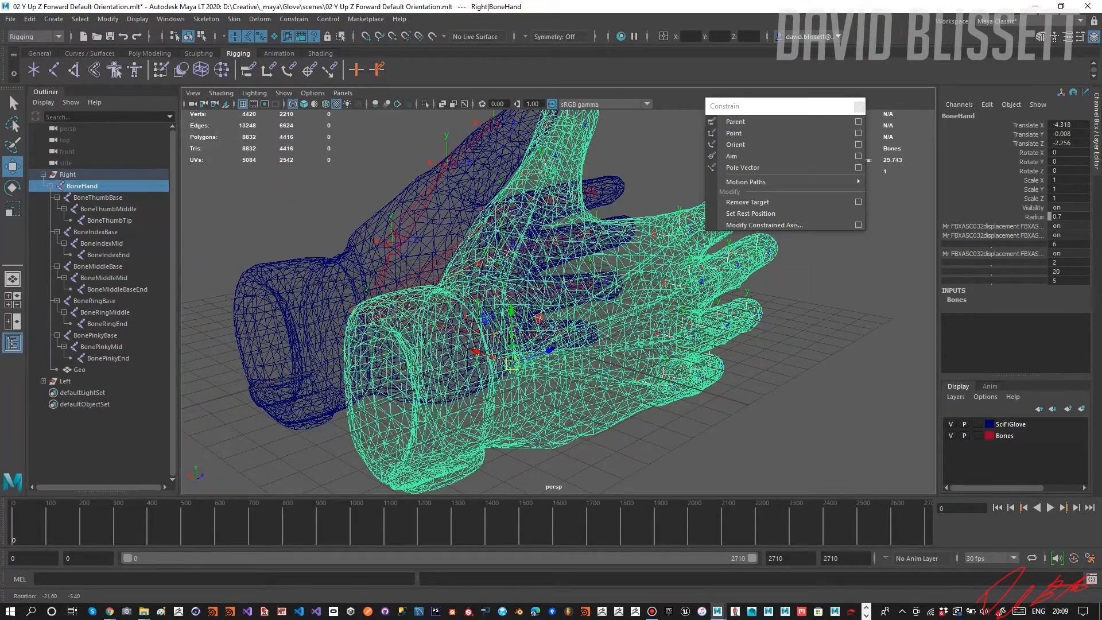
{"action": "left_click_drag", "start_coordinate": [454, 235], "coordinate": [462, 236], "text": "alt"}
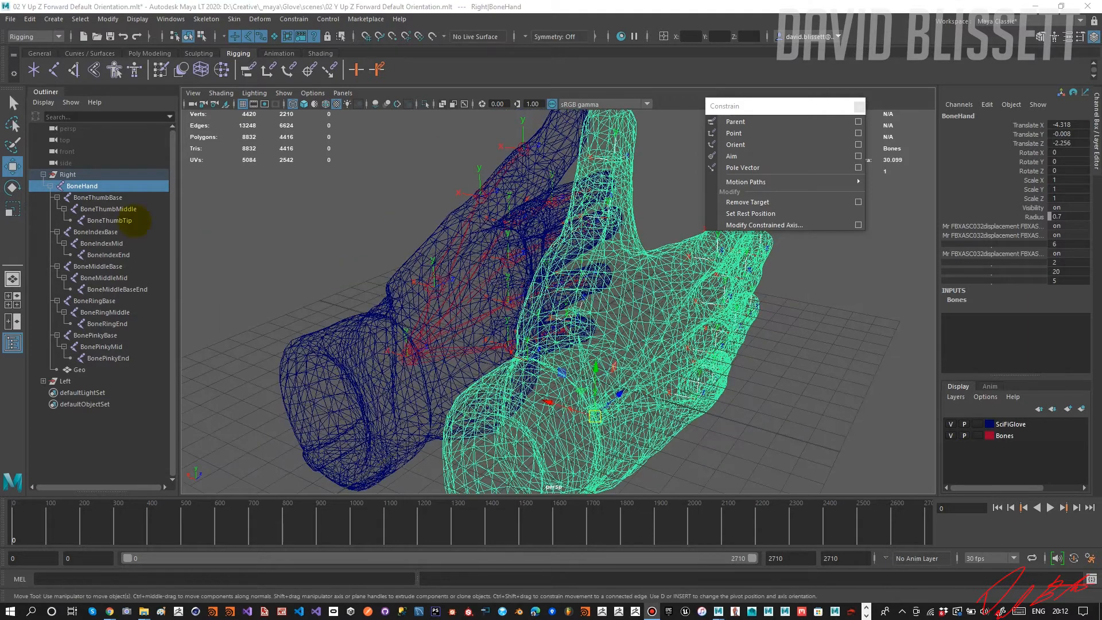
Hide the old Left group and rename it Left_Old.
{"action": "left_click", "coordinate": [49, 186]}
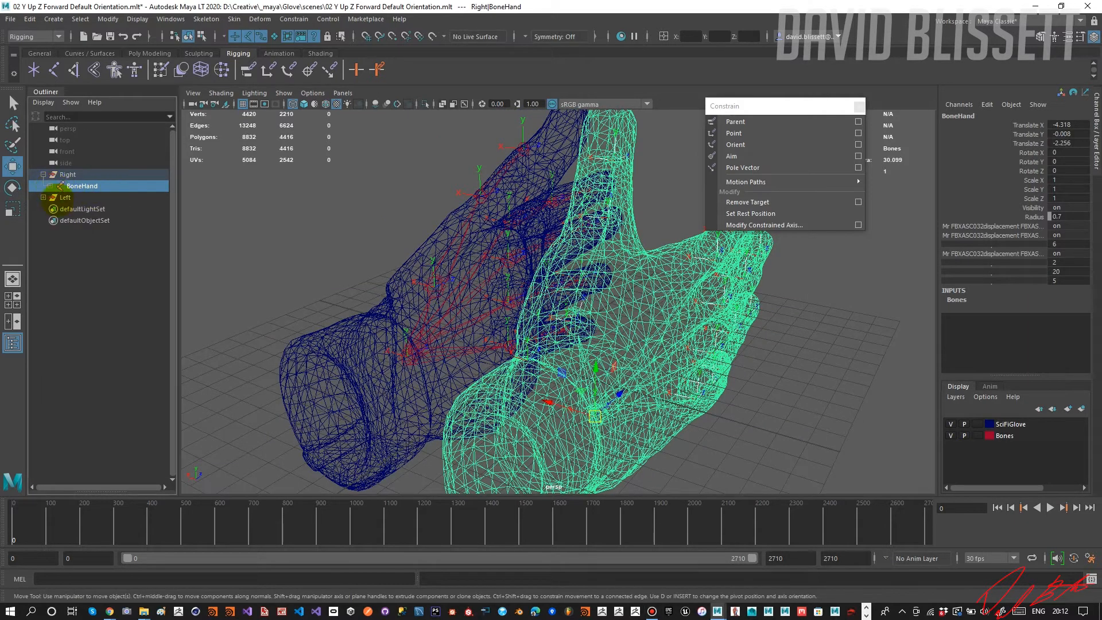
{"action": "left_click", "coordinate": [65, 197]}
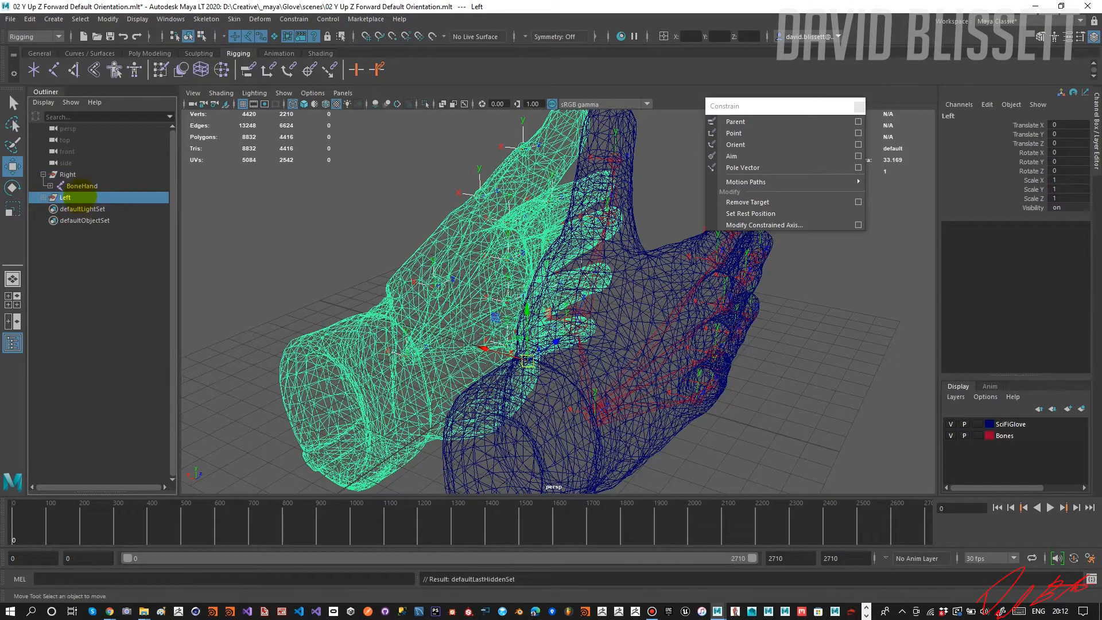
{"action": "key", "text": "ctrl+h"}
{"action": "left_click", "coordinate": [82, 197]}
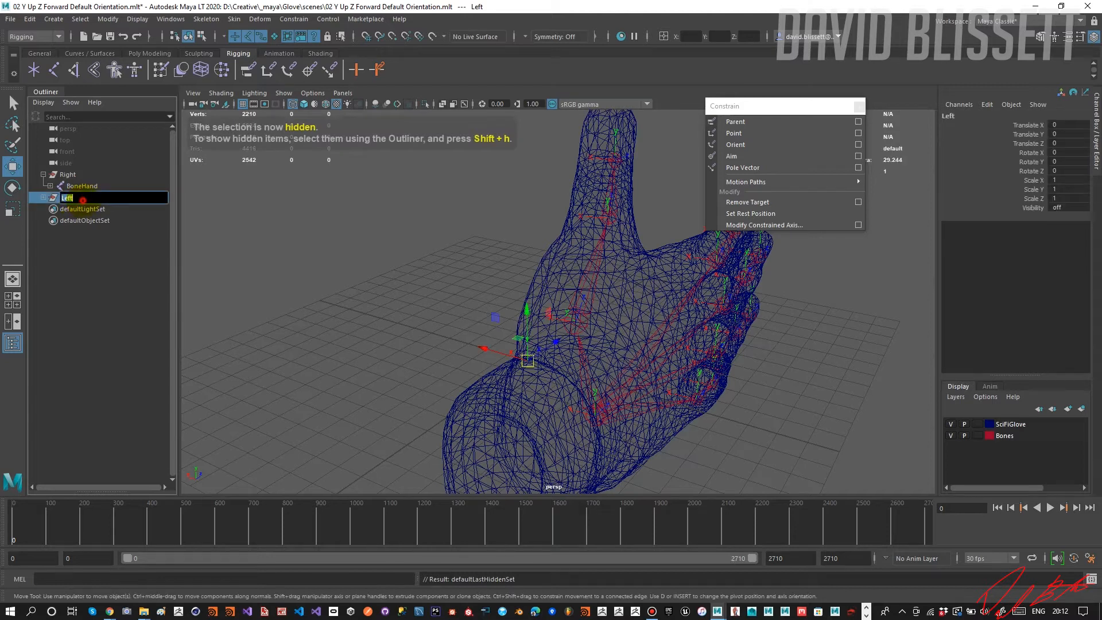
{"action": "type", "text": "_Old"}
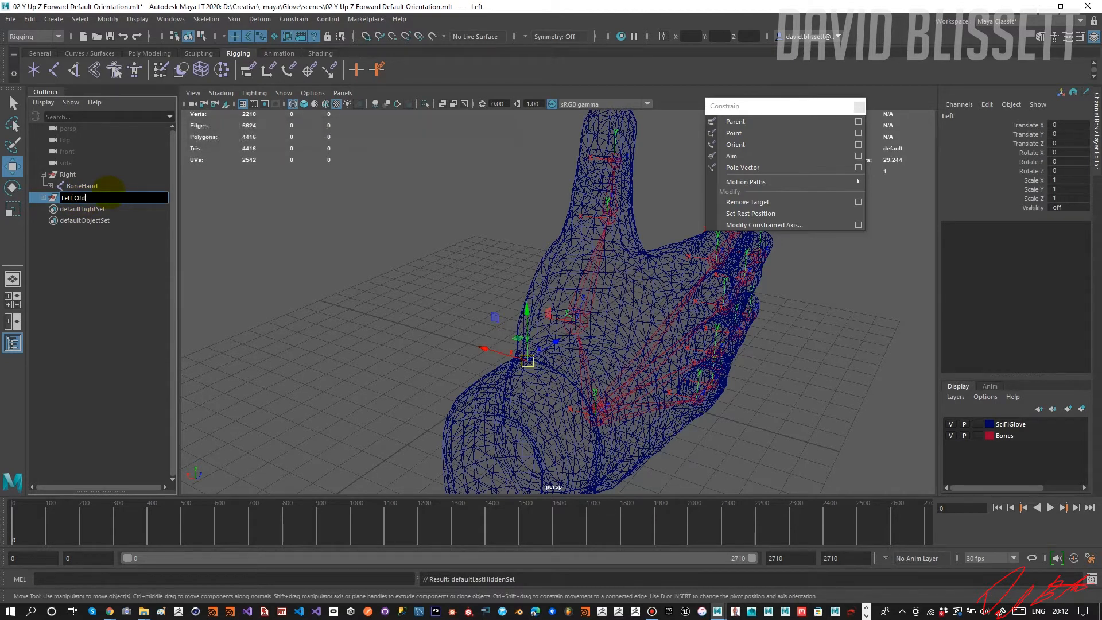
{"action": "key", "text": "Return"}
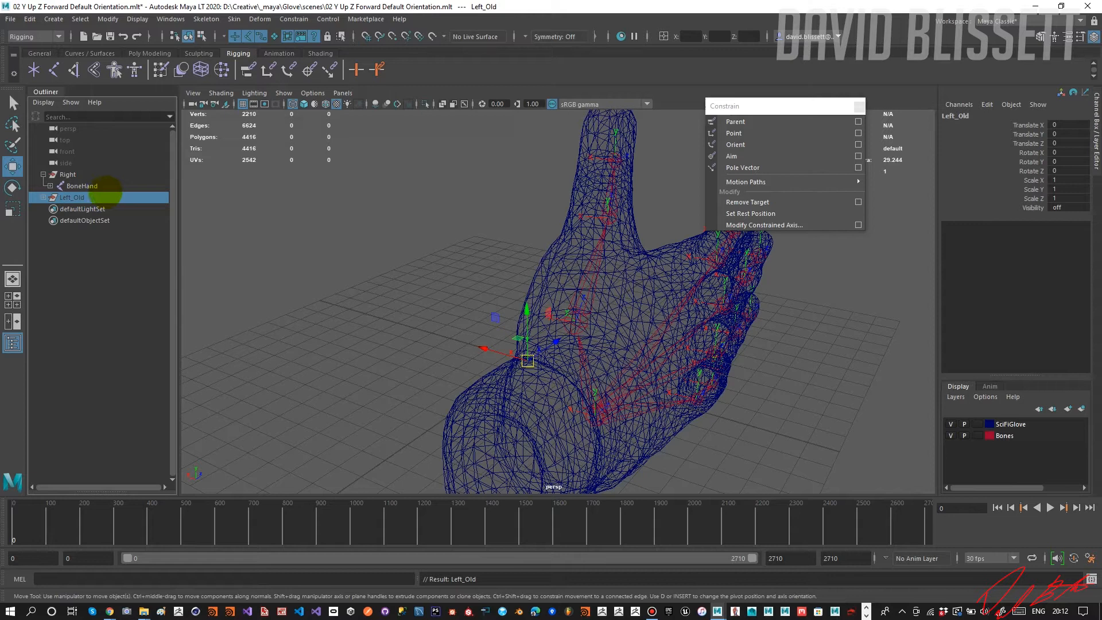
Duplicate the Right group and rename the copy Left.
{"action": "left_click", "coordinate": [43, 175]}
{"action": "left_click", "coordinate": [66, 174]}
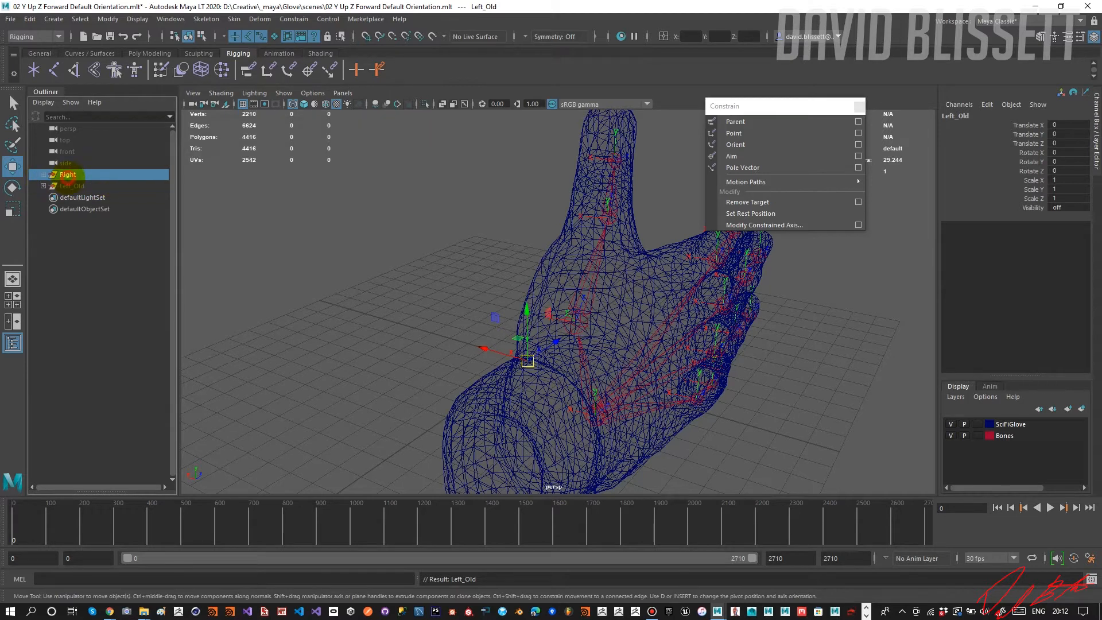
{"action": "key", "text": "ctrl+d"}
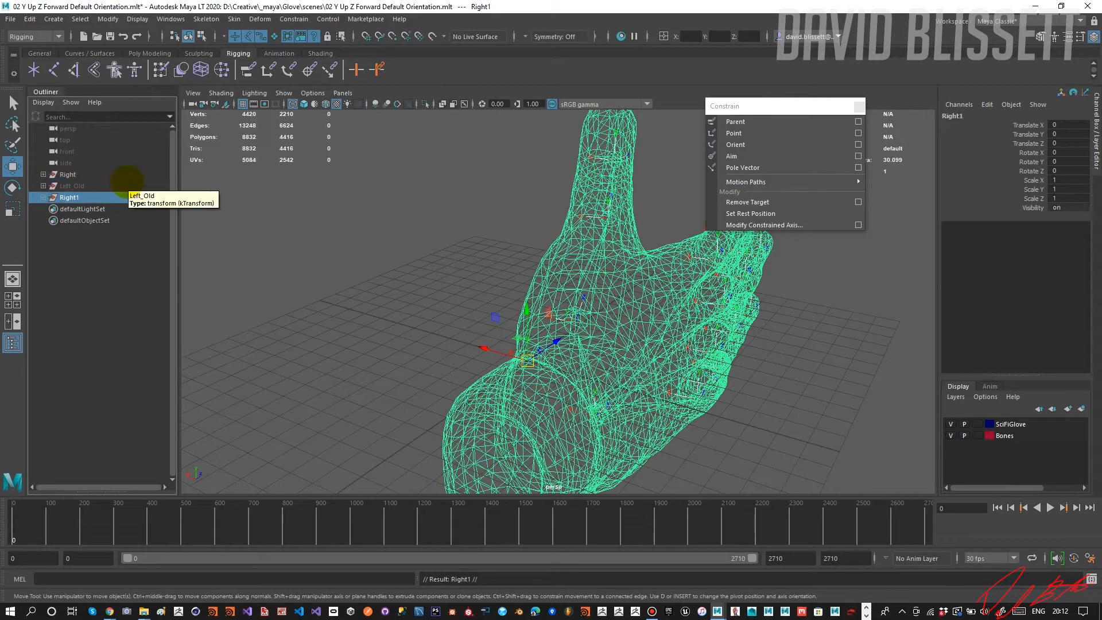
{"action": "double_click", "coordinate": [70, 197]}
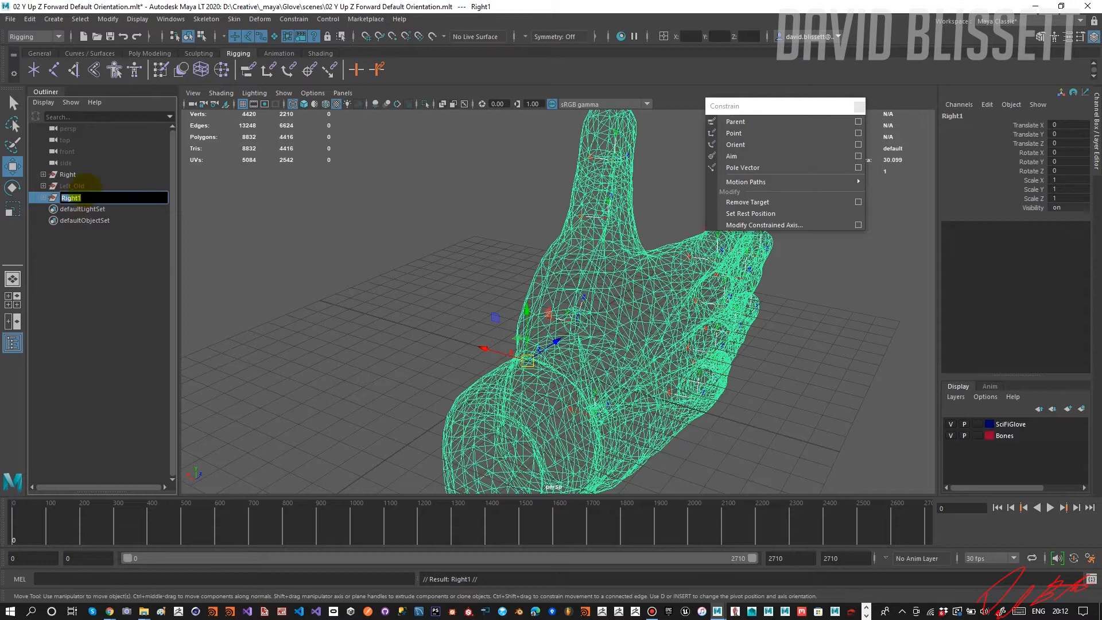
{"action": "type", "text": "Left"}
{"action": "key", "text": "Return"}
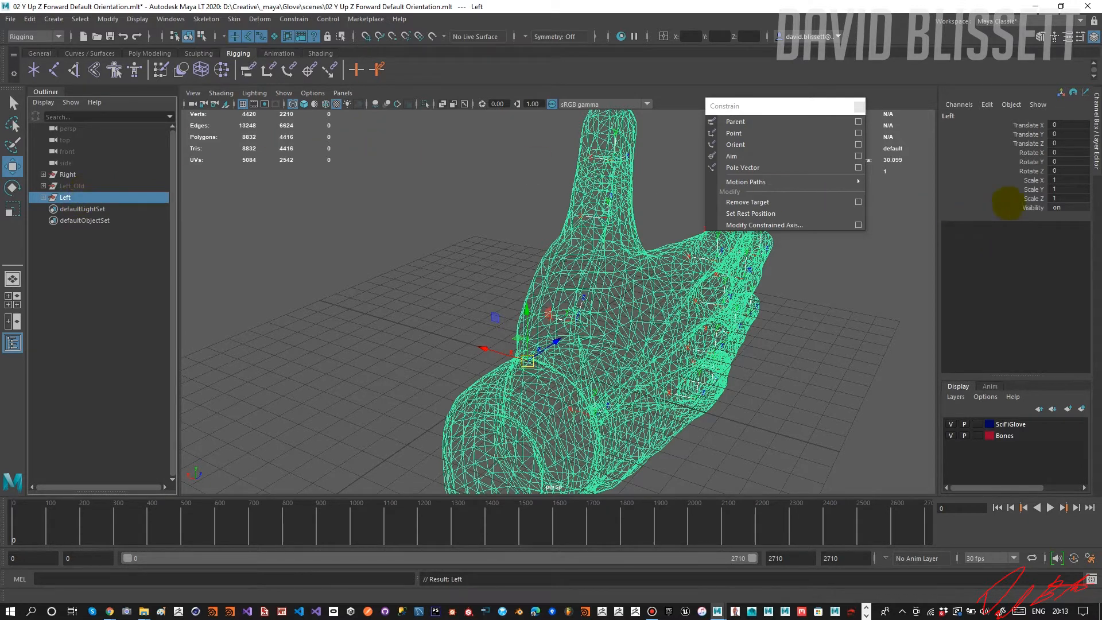
Mirror the new Left group across the X axis by setting its Scale X to -1.
{"action": "left_click", "coordinate": [1071, 180]}
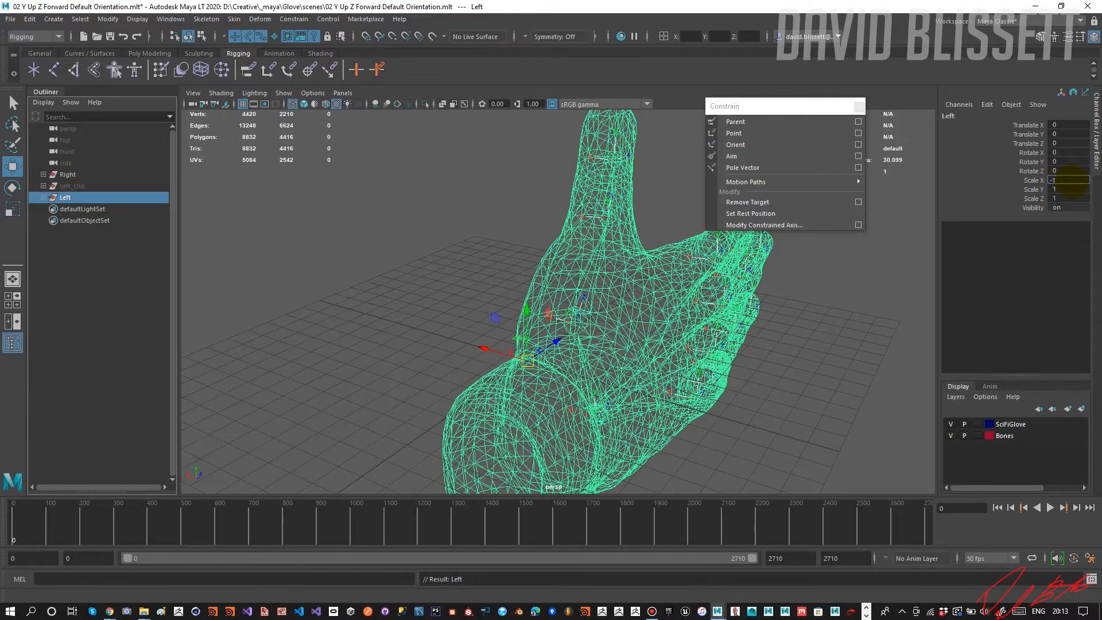
{"action": "type", "text": "-1"}
{"action": "key", "text": "Return"}
{"action": "left_click_drag", "start_coordinate": [543, 278], "coordinate": [599, 279], "text": "alt"}
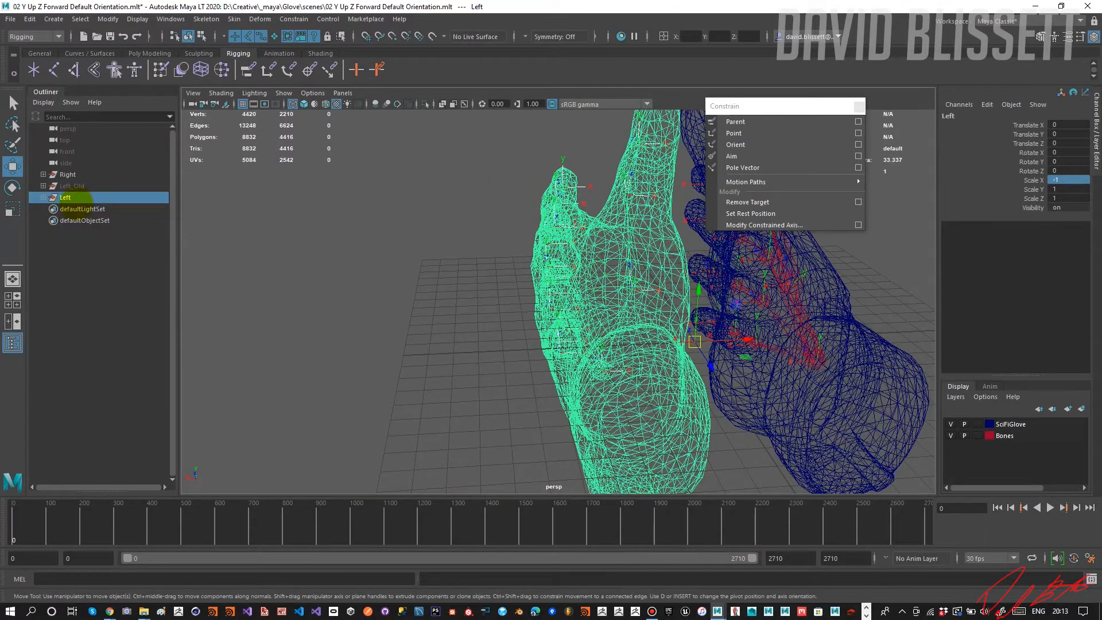
Expand the Left group's full bone hierarchy and unparent its Geo mesh to the world.
{"action": "left_click", "coordinate": [44, 198]}
{"action": "left_click", "coordinate": [50, 209], "text": "shift"}
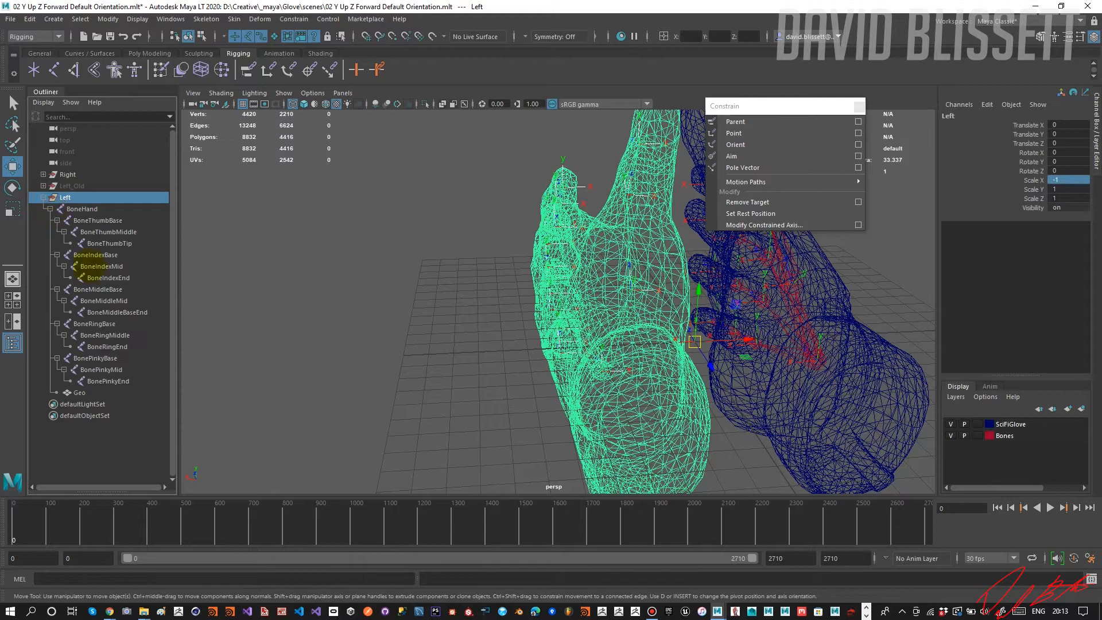
{"action": "left_click", "coordinate": [95, 393]}
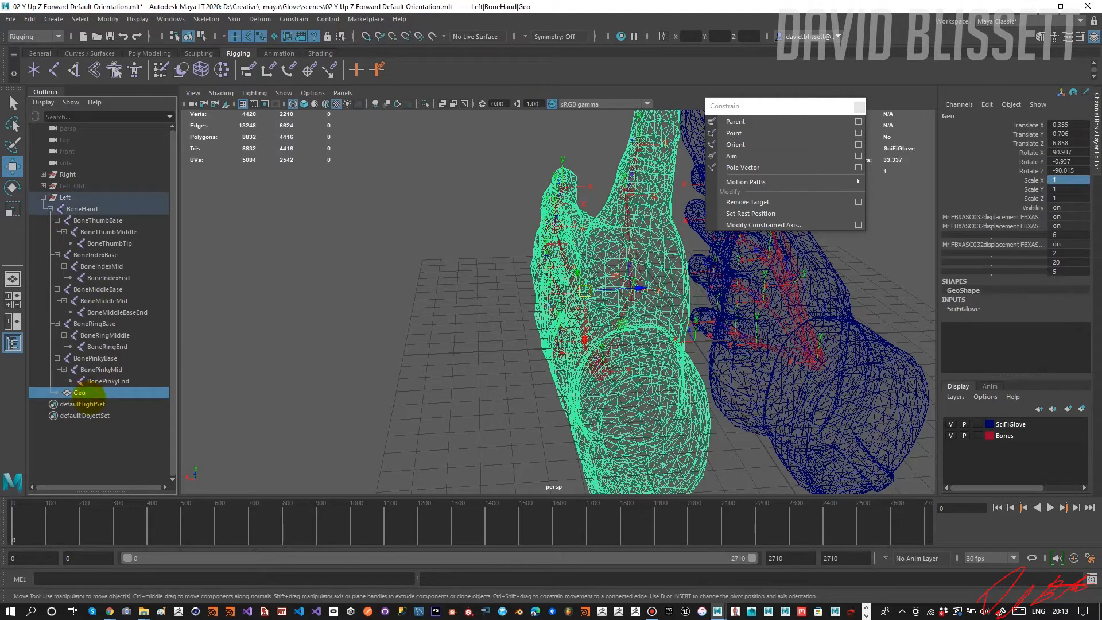
{"action": "key", "text": "shift+p"}
Freeze the transformations of the mirrored Left group and its bones.
{"action": "left_click", "coordinate": [69, 199]}
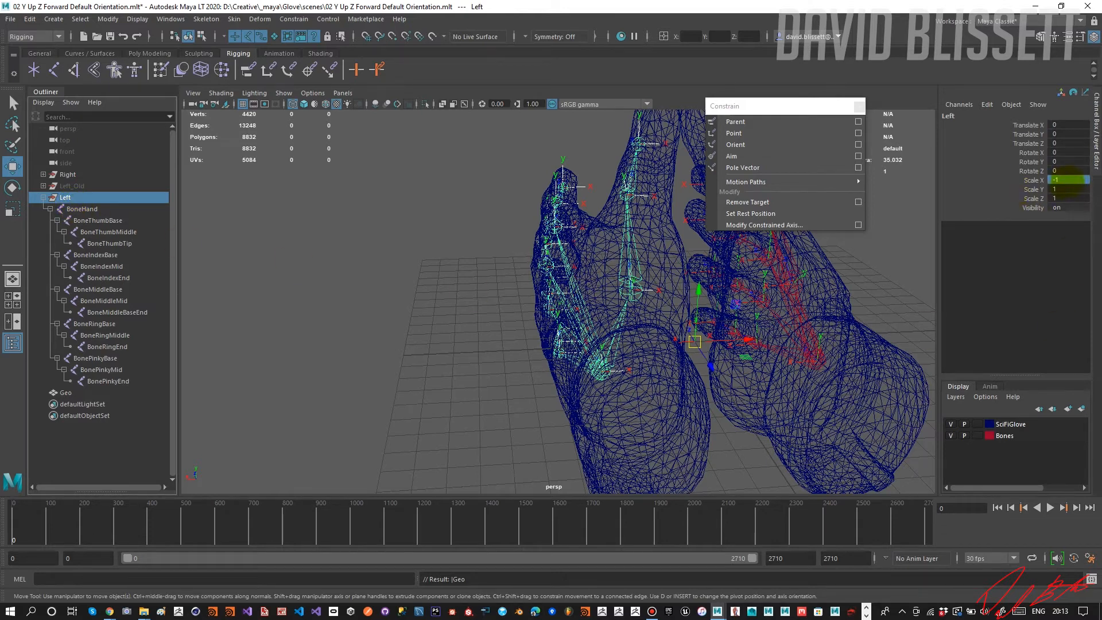
{"action": "left_click", "coordinate": [1071, 189]}
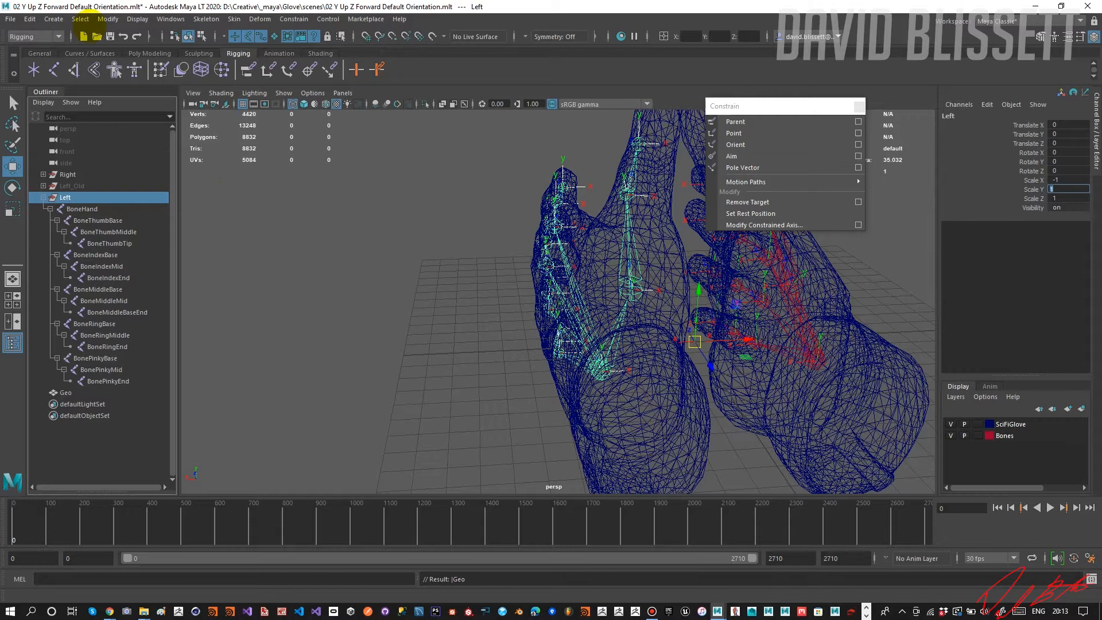
{"action": "left_click", "coordinate": [107, 19]}
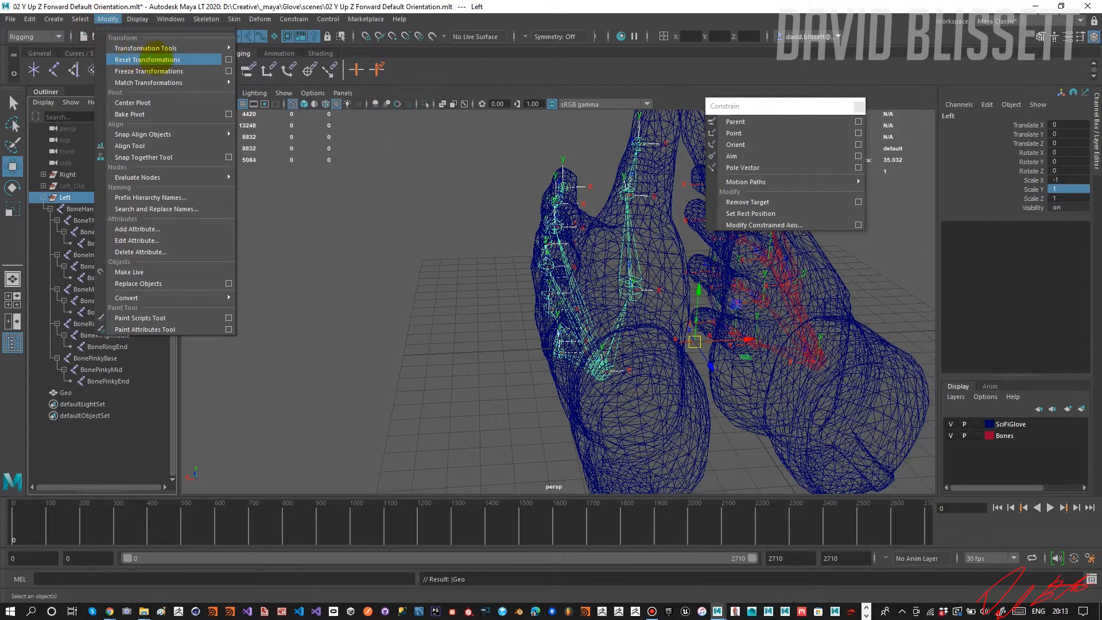
{"action": "left_click", "coordinate": [149, 71]}
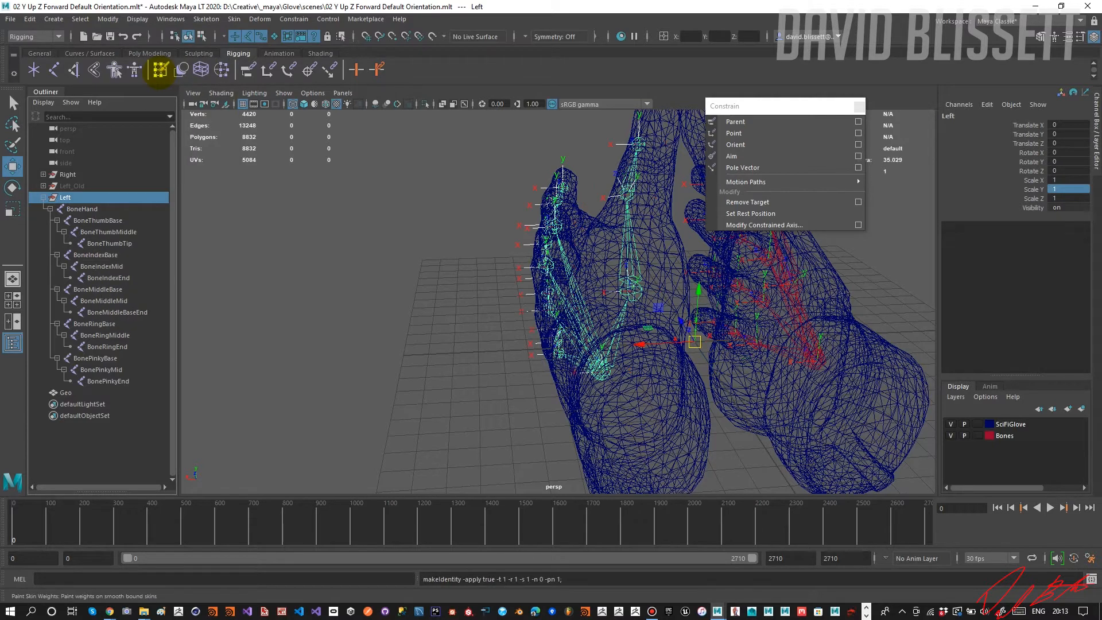
{"action": "left_click_drag", "start_coordinate": [484, 301], "coordinate": [459, 302], "text": "alt"}
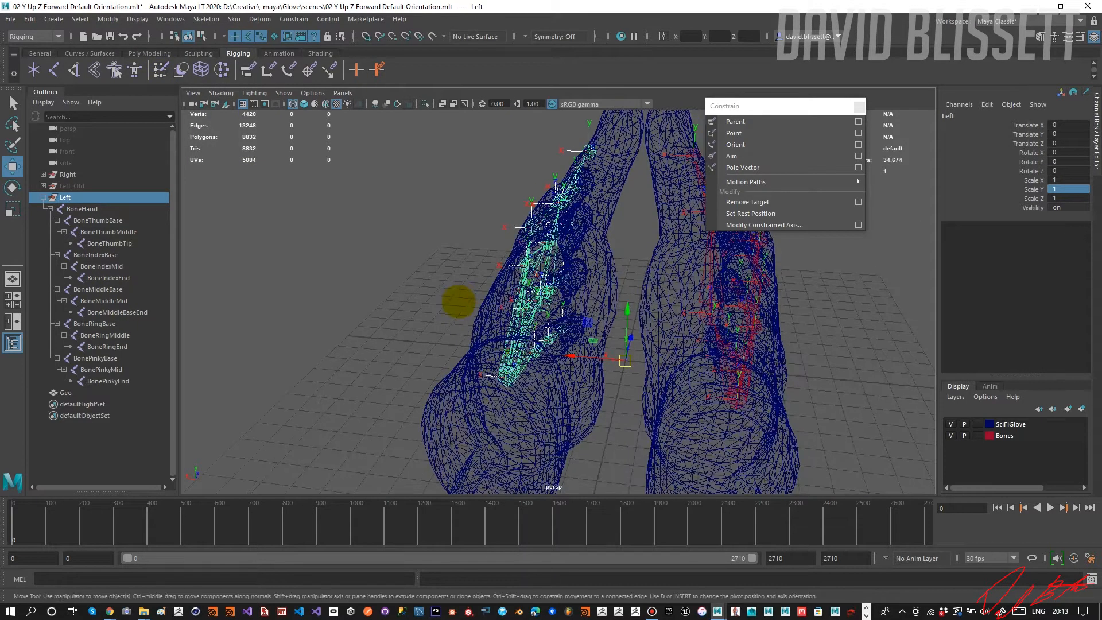
Parent the loose Geo mesh directly under the Left group and close the floating Constrain window.
{"action": "left_click", "coordinate": [78, 393]}
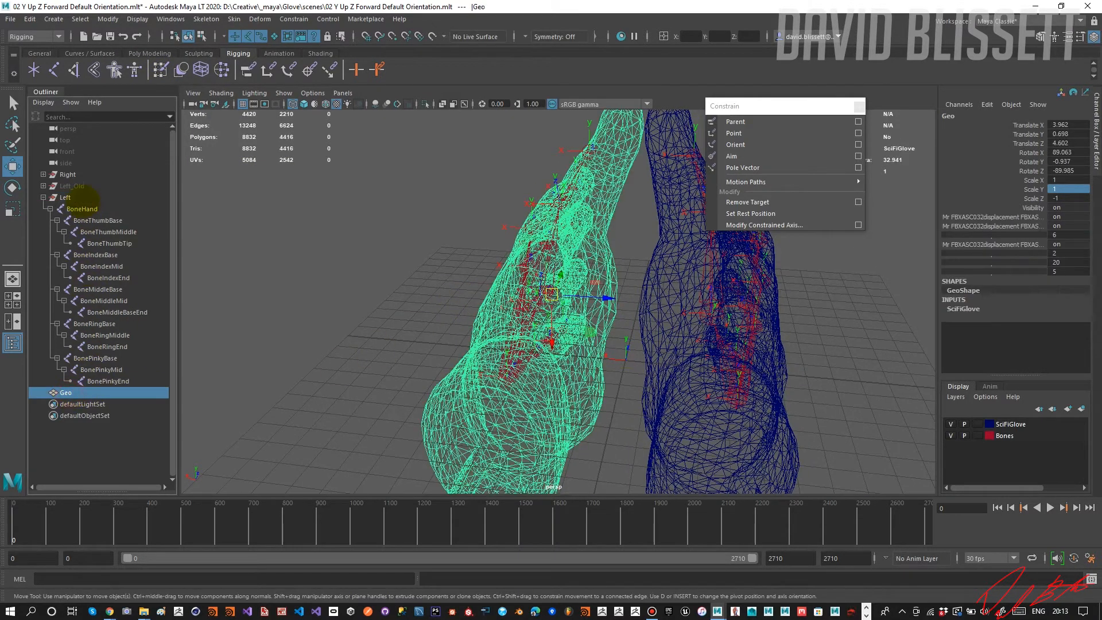
{"action": "left_click", "coordinate": [62, 198], "text": "ctrl"}
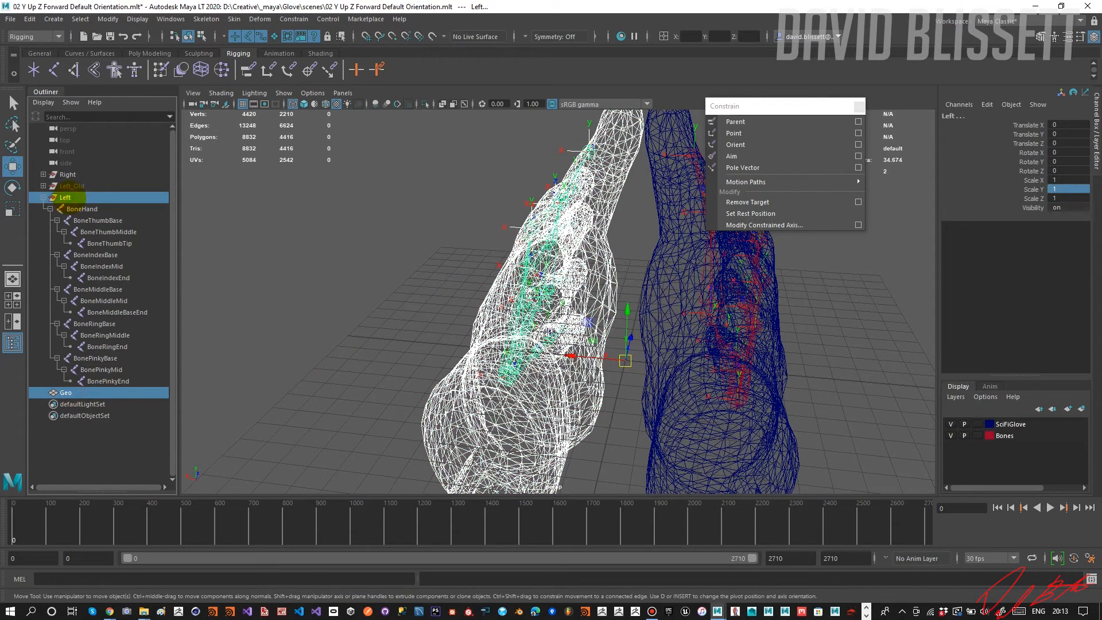
{"action": "key", "text": "p"}
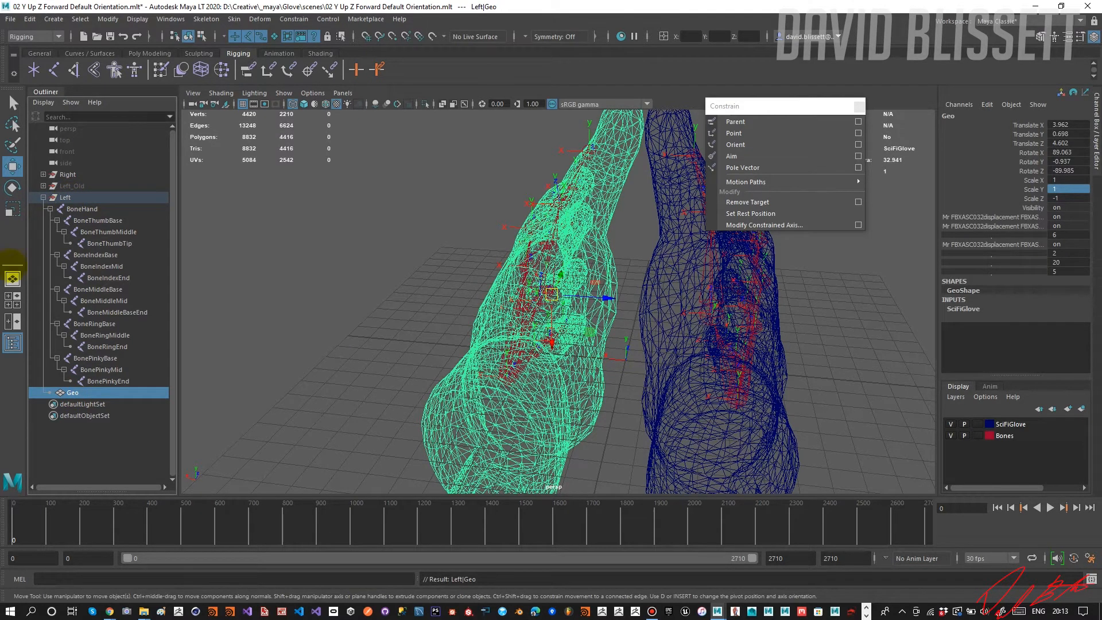
{"action": "left_click", "coordinate": [859, 106]}
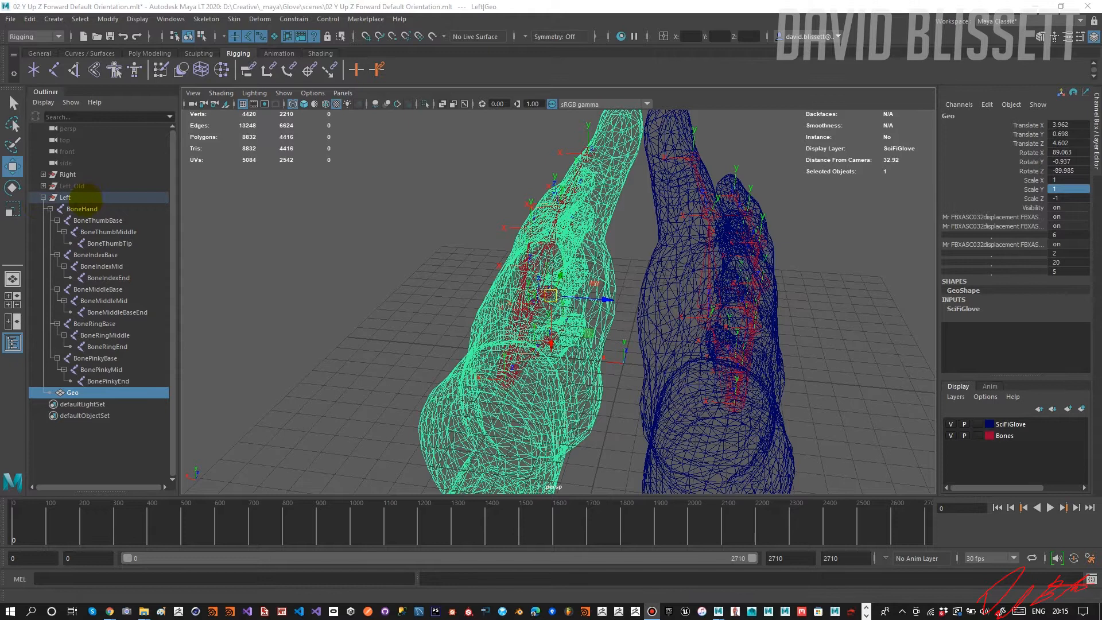
Collapse the Left group, expand the Right group, and unparent its BoneHand to the world.
{"action": "left_click", "coordinate": [65, 197]}
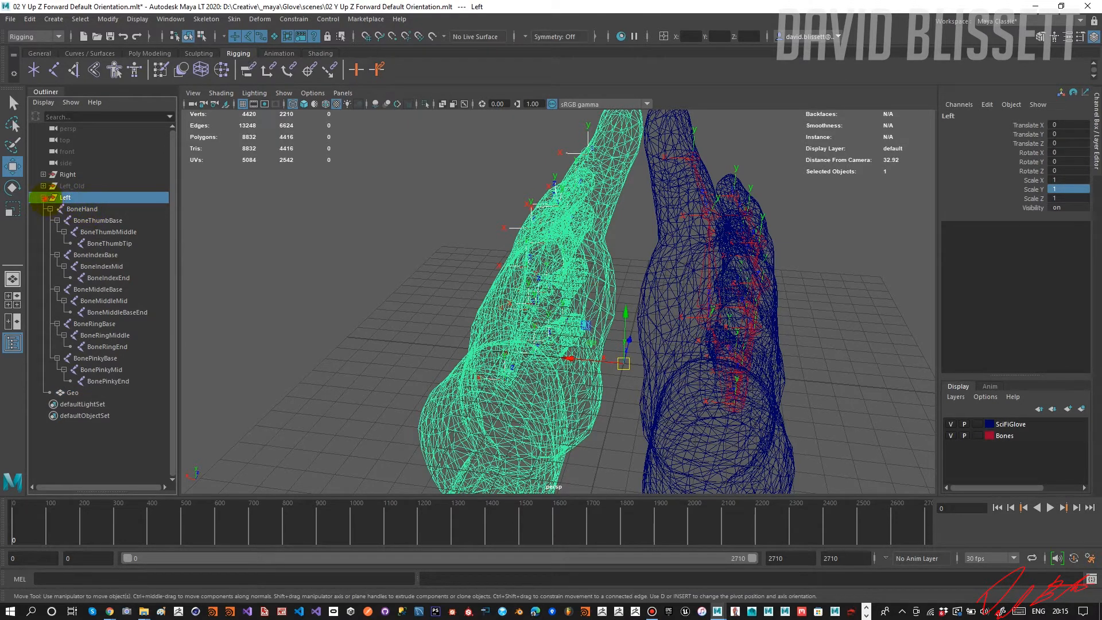
{"action": "left_click", "coordinate": [44, 198]}
{"action": "left_click", "coordinate": [43, 174]}
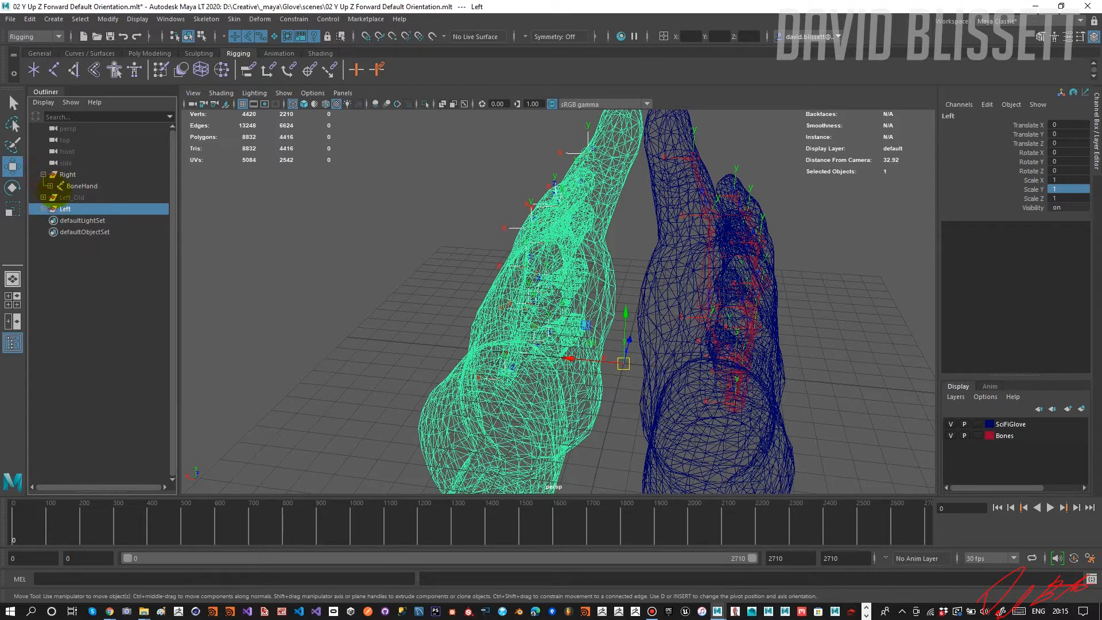
{"action": "left_click", "coordinate": [51, 186]}
{"action": "left_click", "coordinate": [81, 184]}
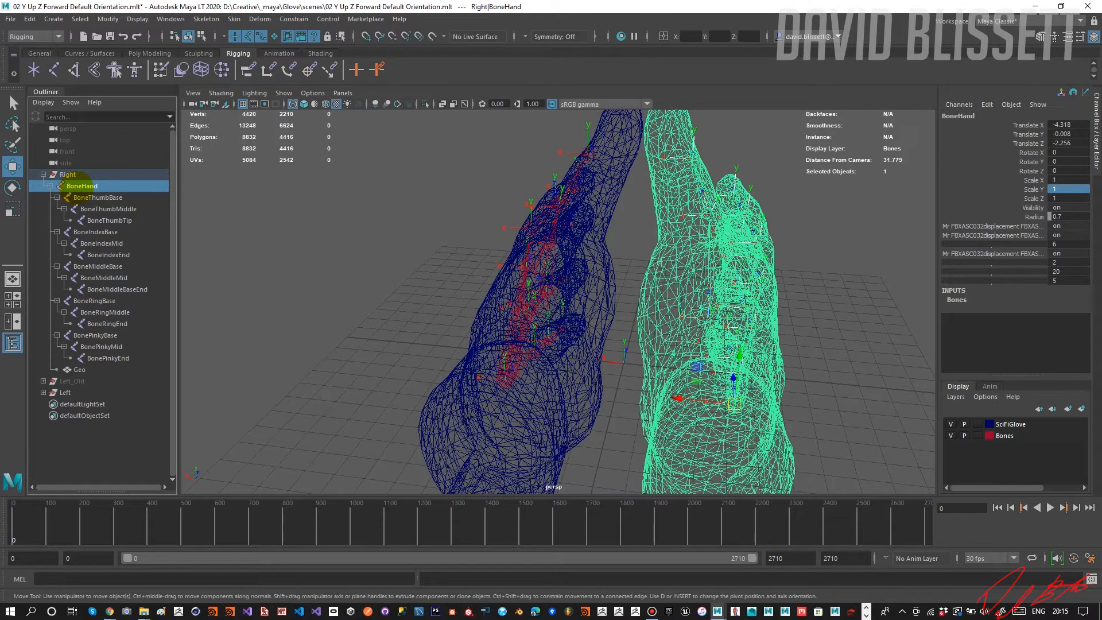
{"action": "key", "text": "shift+p"}
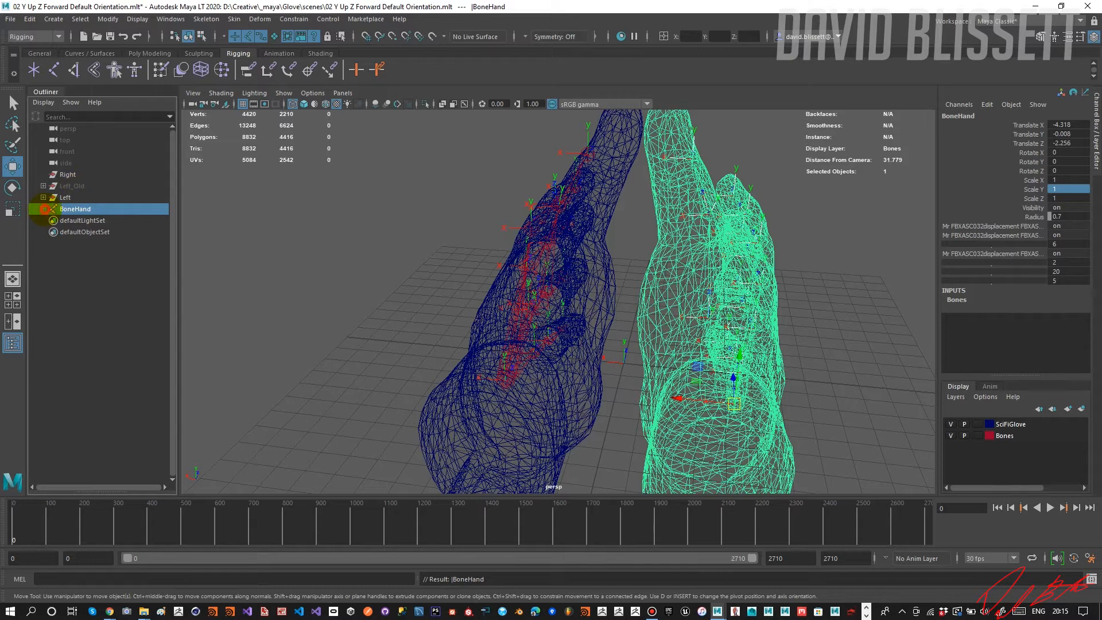
Select the root-level BoneHand together with its Geo mesh and try to unbind the skin.
{"action": "left_click", "coordinate": [44, 209]}
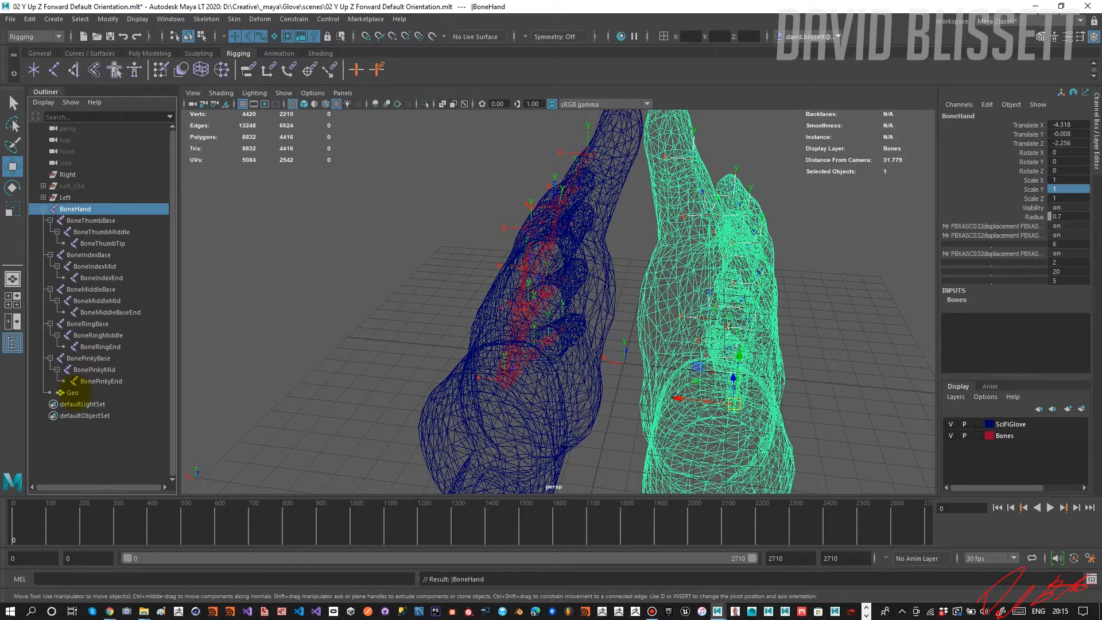
{"action": "left_click", "coordinate": [81, 393], "text": "ctrl"}
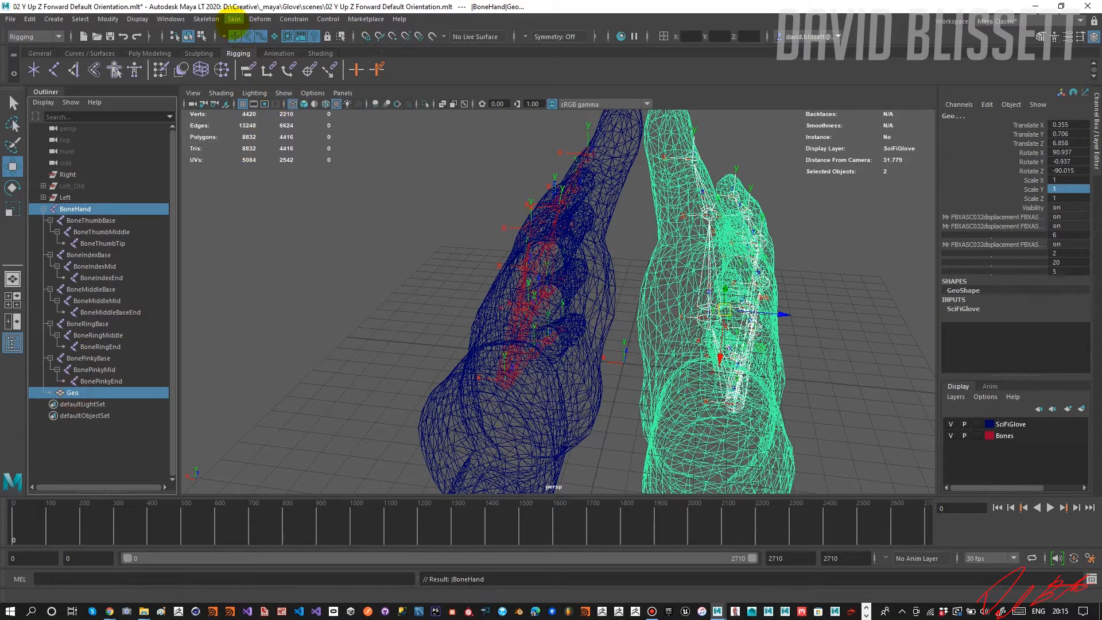
{"action": "left_click", "coordinate": [234, 20]}
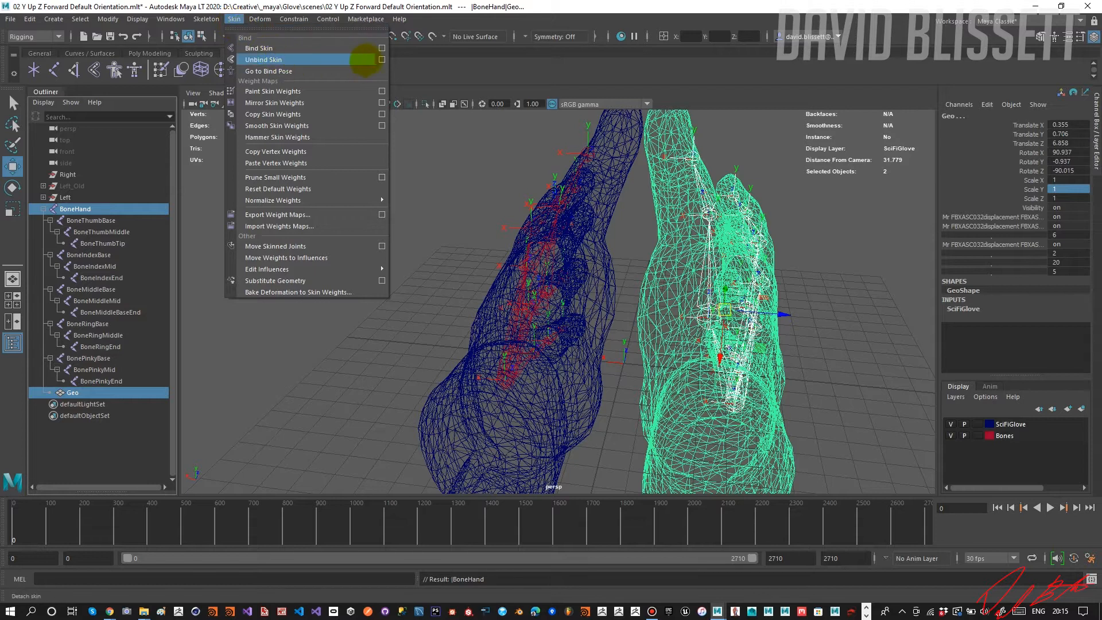
{"action": "left_click", "coordinate": [359, 59]}
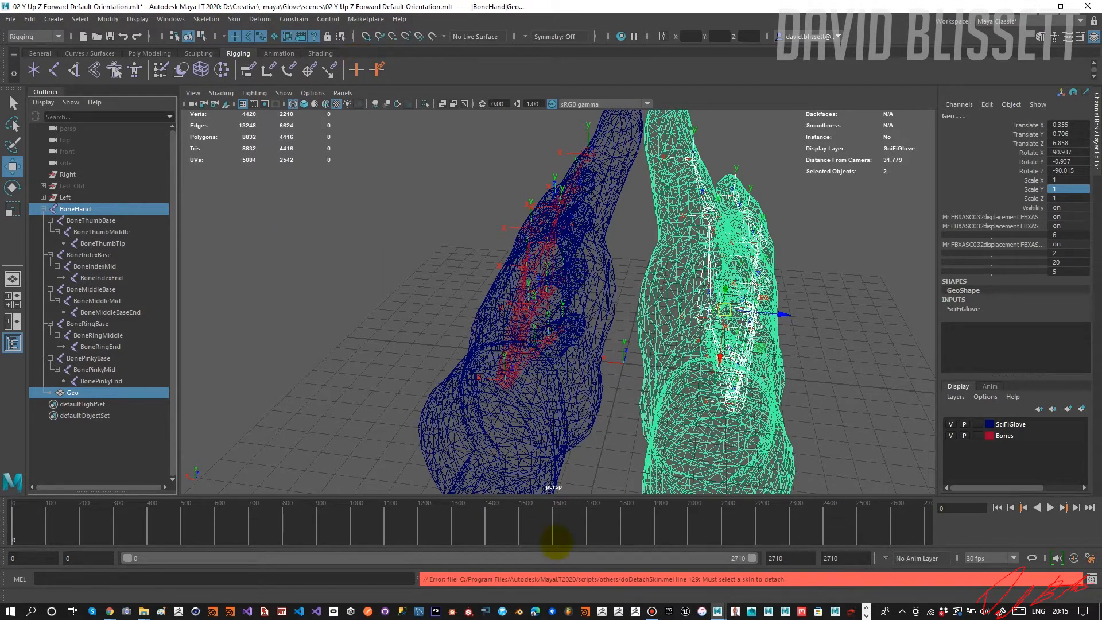
Examine the full unbind error message in an enlarged Script Editor history, and close the editor.
{"action": "left_click", "coordinate": [1091, 579]}
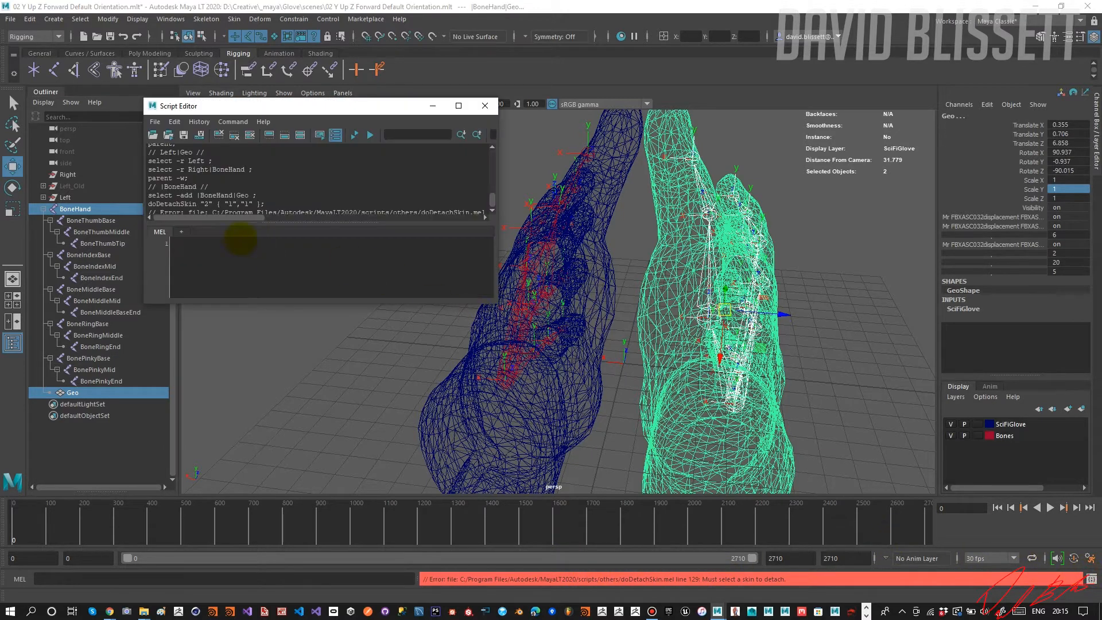
{"action": "left_click_drag", "start_coordinate": [241, 304], "coordinate": [240, 487]}
{"action": "left_click_drag", "start_coordinate": [220, 319], "coordinate": [327, 314]}
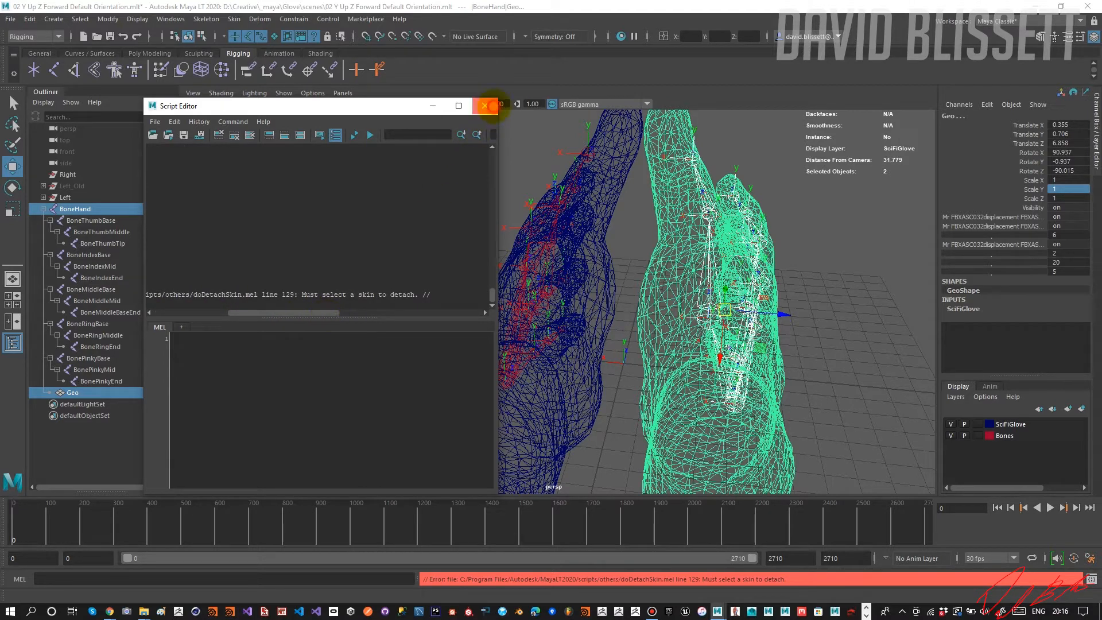
{"action": "left_click", "coordinate": [485, 106]}
Bind the Geo mesh's skin to the root-level BoneHand skeleton and select BoneIndexBase.
{"action": "left_click", "coordinate": [234, 19]}
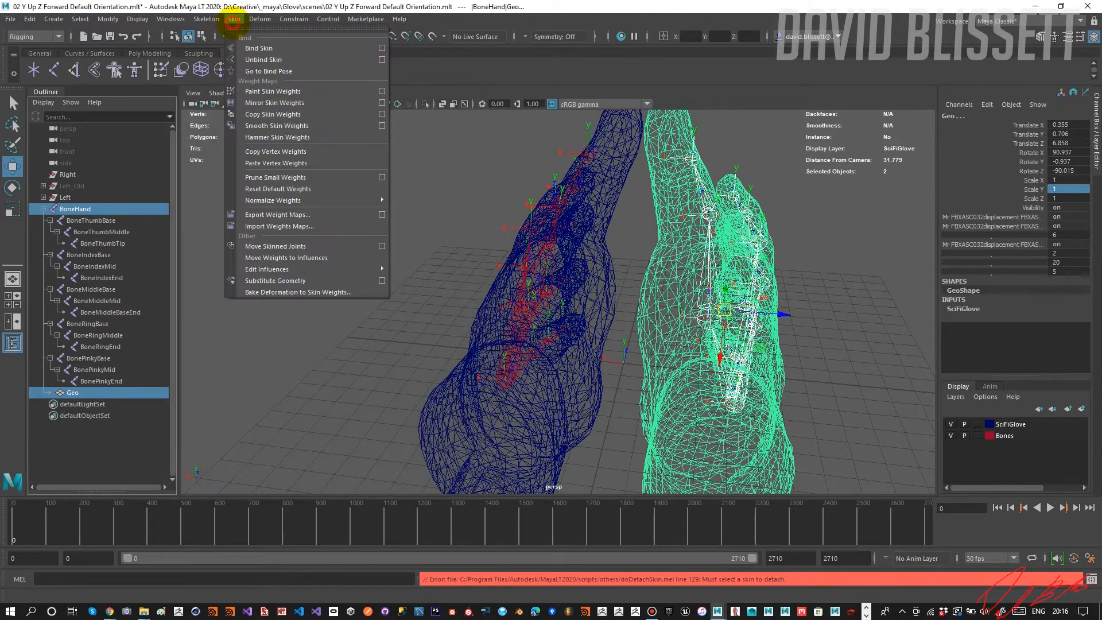
{"action": "left_click", "coordinate": [258, 48]}
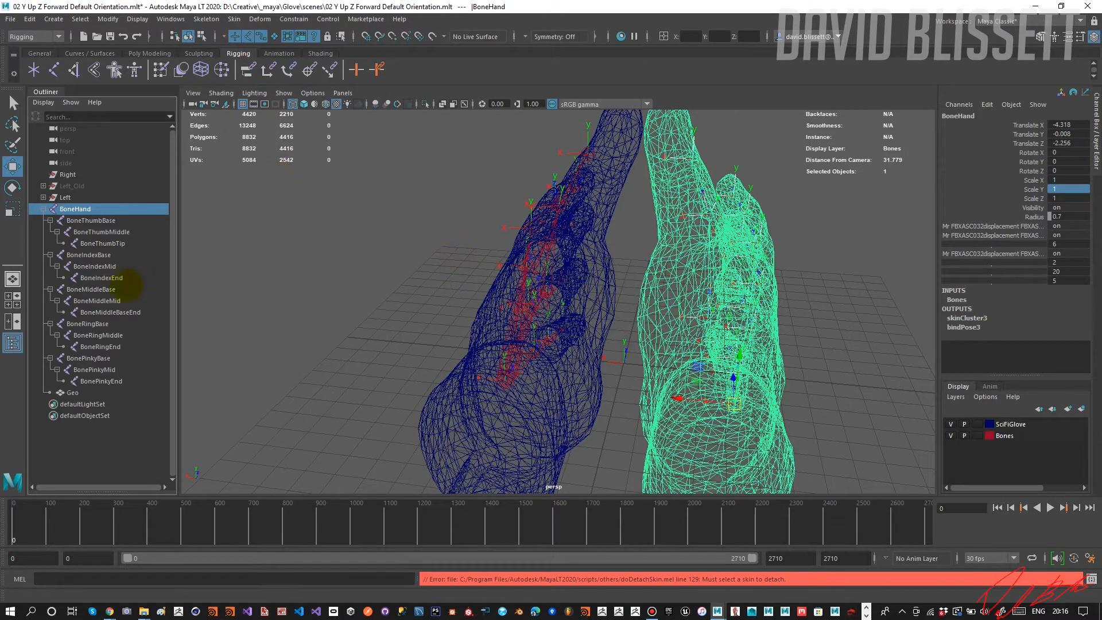
{"action": "left_click", "coordinate": [112, 255]}
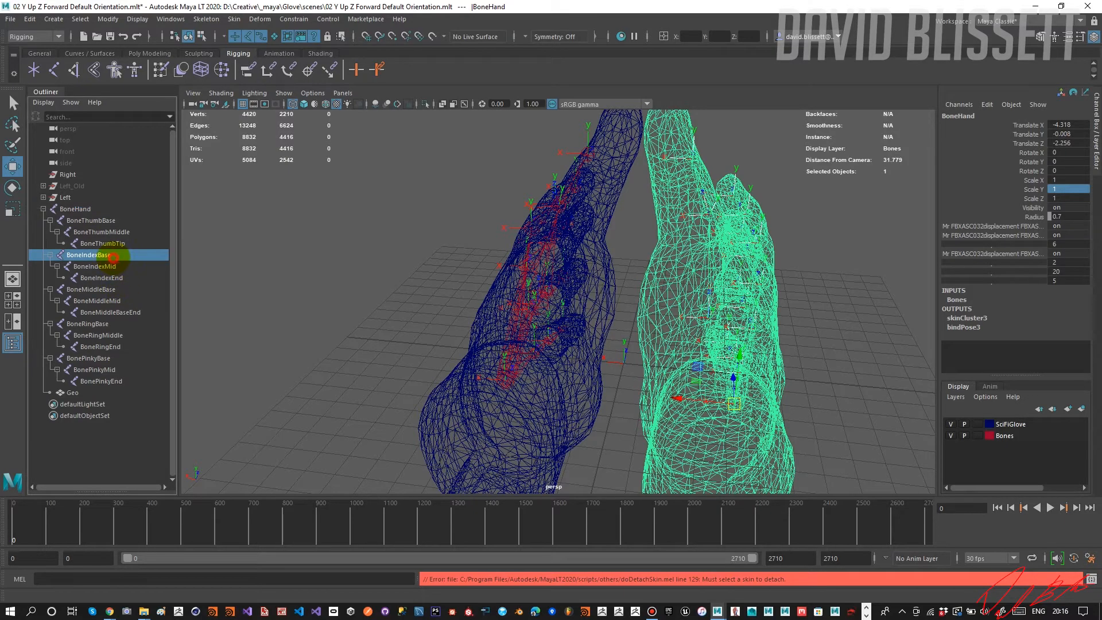
Test the right glove's skin deformation by rotating a finger bone, undo the rotation, and inspect both gloves with BoneMiddleBase selected.
{"action": "left_click_drag", "start_coordinate": [438, 276], "coordinate": [581, 327], "text": "alt"}
{"action": "key", "text": "e"}
{"action": "key", "text": "ctrl+z"}
{"action": "left_click", "coordinate": [146, 292]}
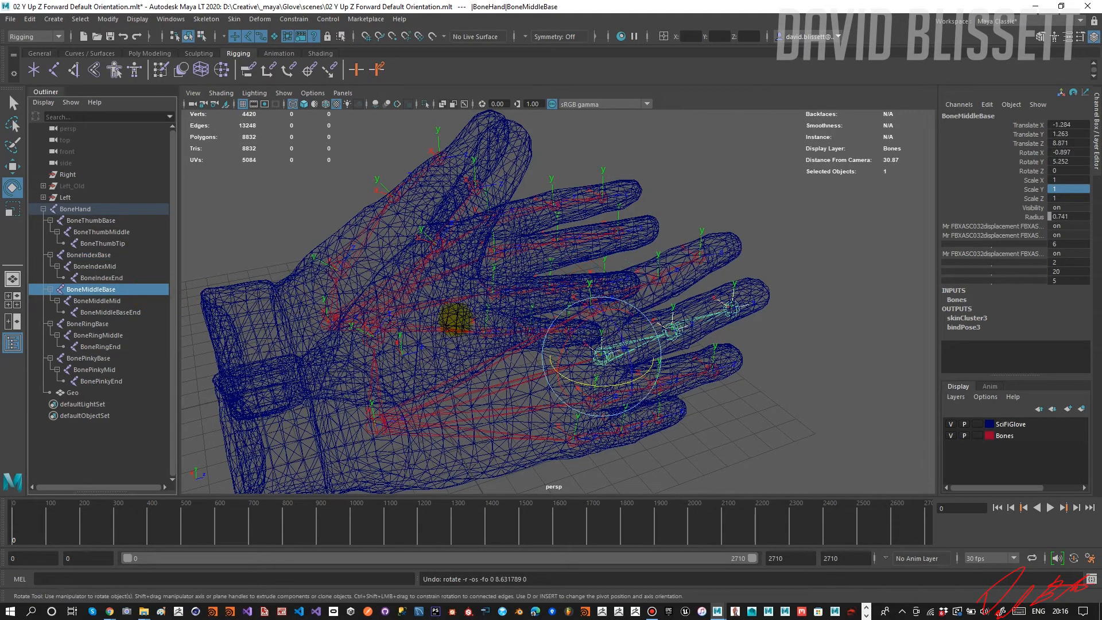
{"action": "left_click_drag", "start_coordinate": [574, 380], "coordinate": [609, 382]}
{"action": "left_click_drag", "start_coordinate": [521, 378], "coordinate": [645, 365], "text": "alt"}
{"action": "right_click_drag", "start_coordinate": [645, 365], "coordinate": [505, 327], "text": "alt"}
{"action": "left_click_drag", "start_coordinate": [505, 328], "coordinate": [509, 332], "text": "alt"}
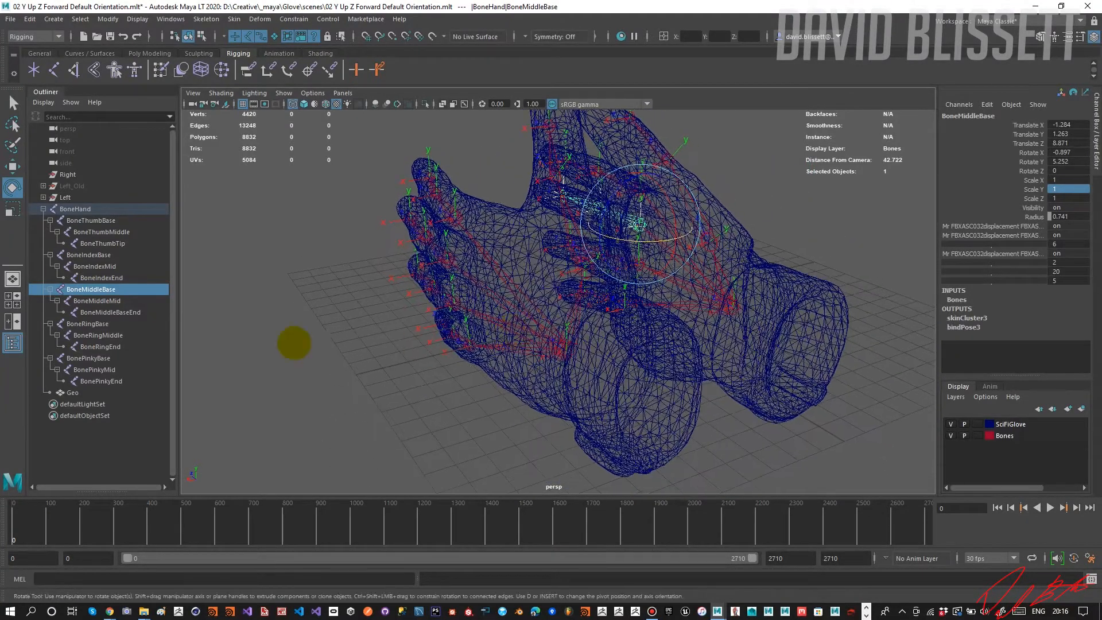
Parent the root-level BoneHand under the Right group and delete the Left_Old group.
{"action": "left_click", "coordinate": [43, 208]}
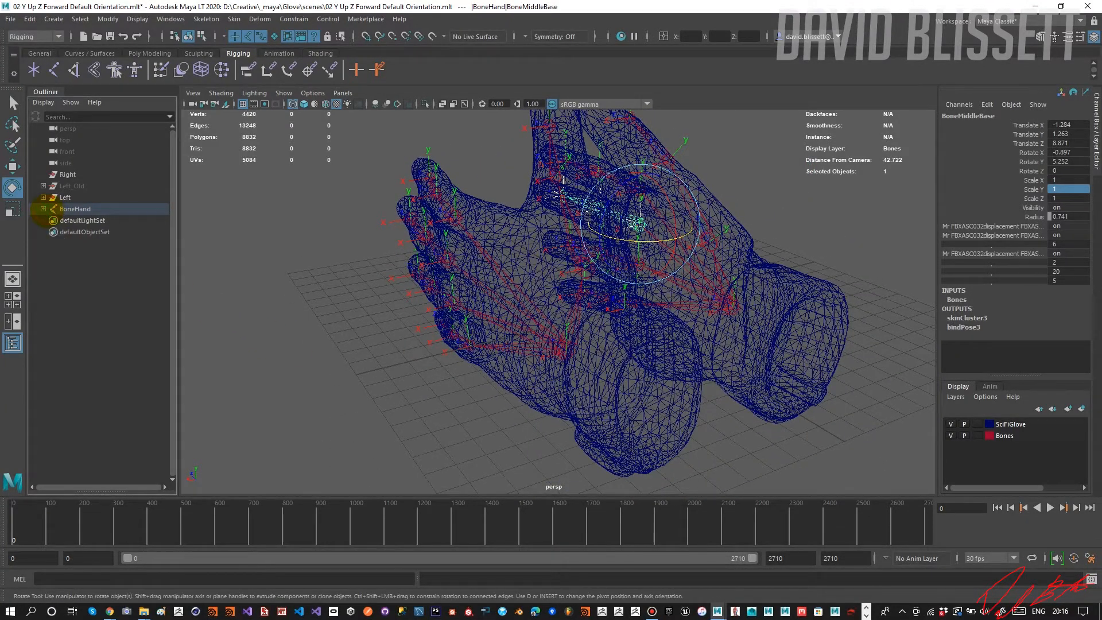
{"action": "left_click", "coordinate": [73, 209]}
{"action": "left_click", "coordinate": [70, 175], "text": "ctrl"}
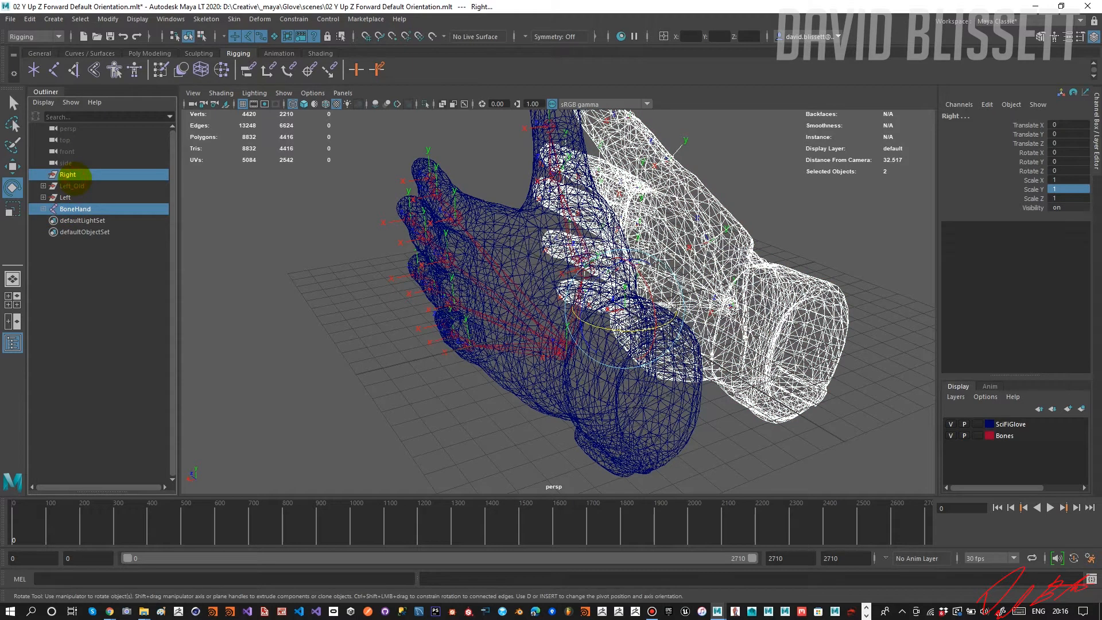
{"action": "key", "text": "p"}
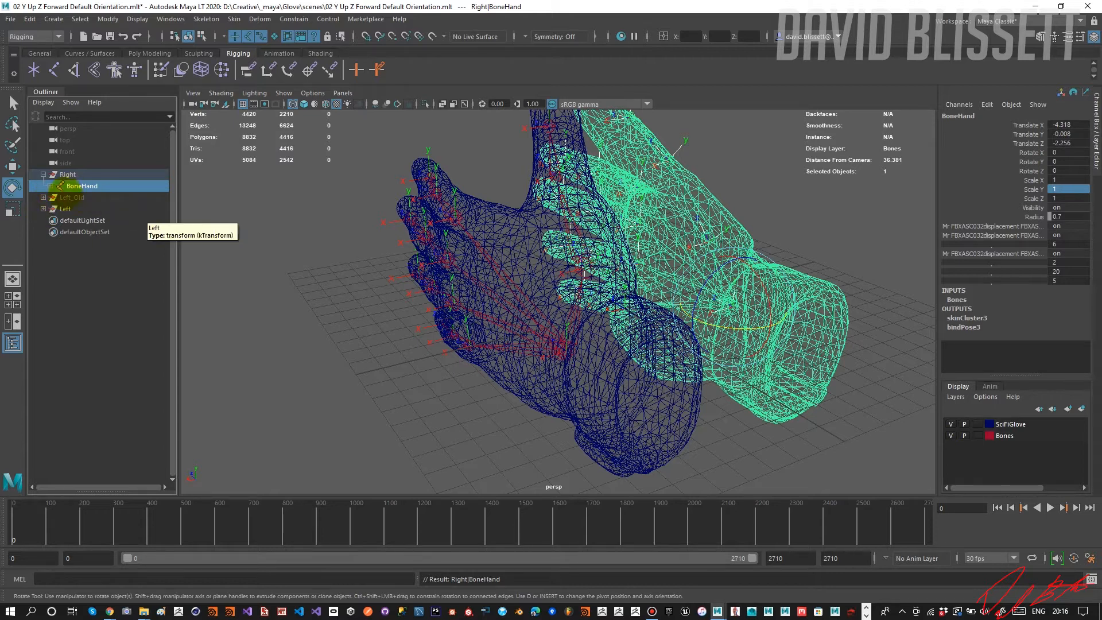
{"action": "left_click", "coordinate": [60, 198]}
{"action": "key", "text": "Delete"}
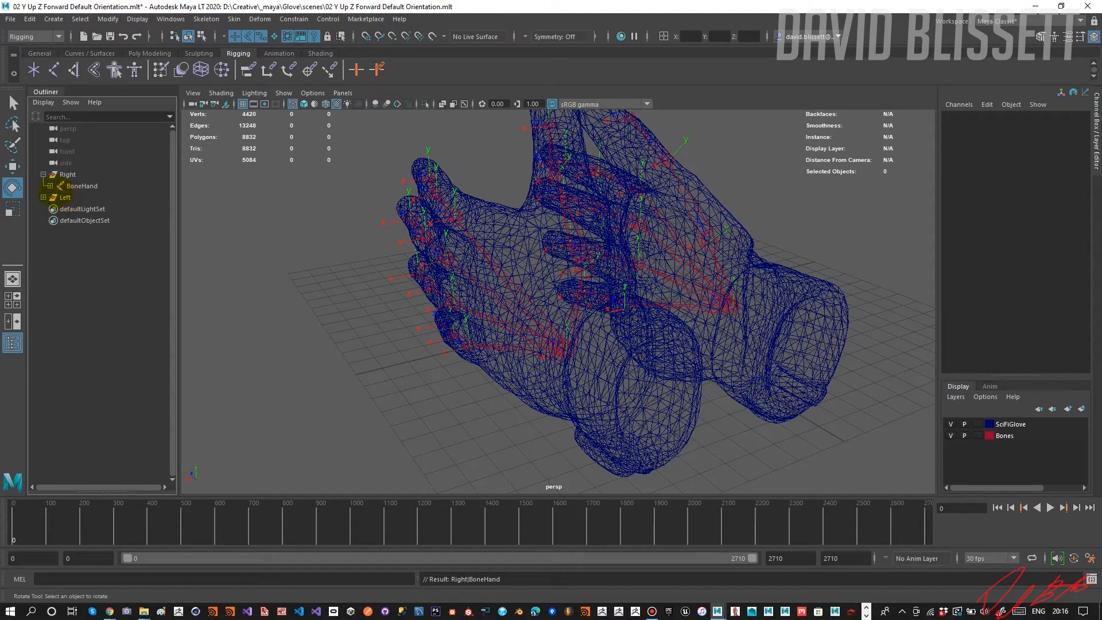
Unparent the Left group's BoneHand to the world and parent the left Geo mesh under it.
{"action": "left_click", "coordinate": [43, 197]}
{"action": "left_click", "coordinate": [73, 208]}
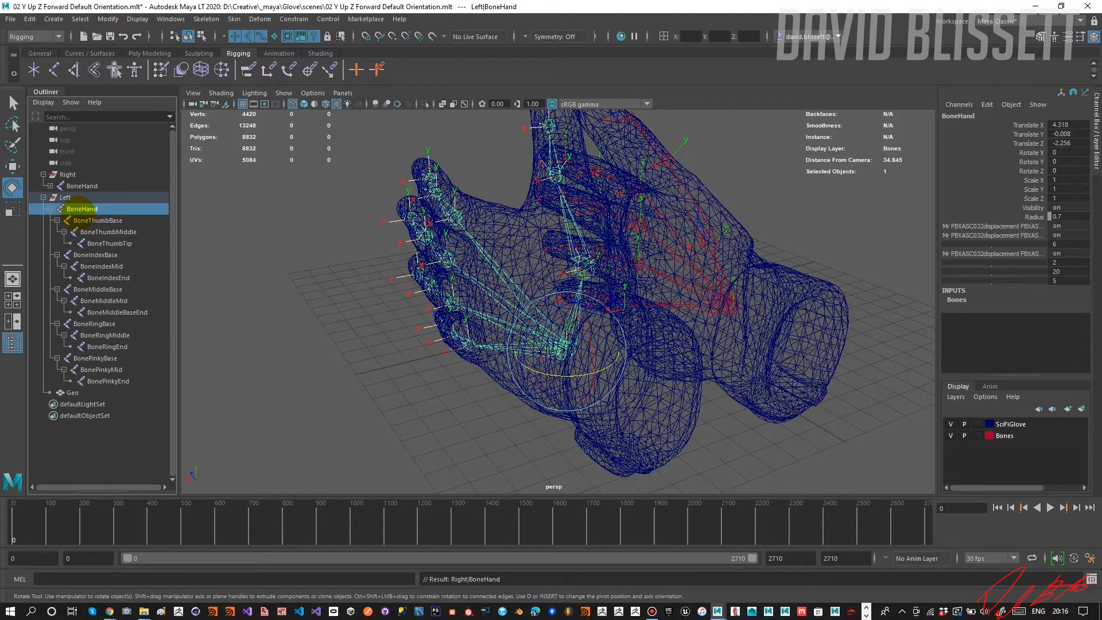
{"action": "key", "text": "shift+p"}
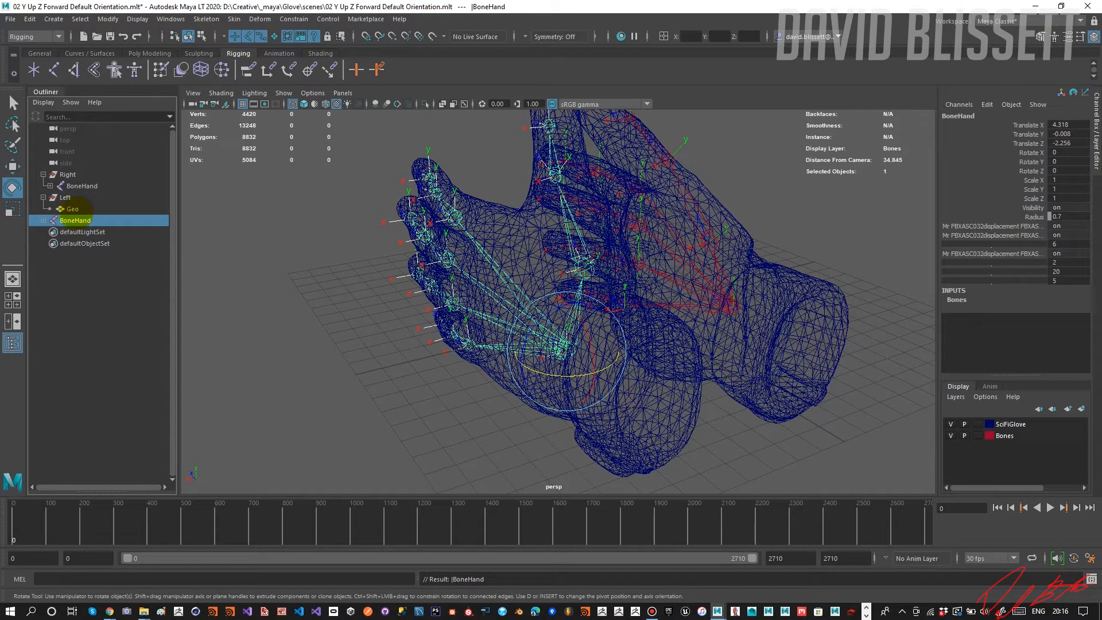
{"action": "left_click", "coordinate": [44, 221], "text": "shift"}
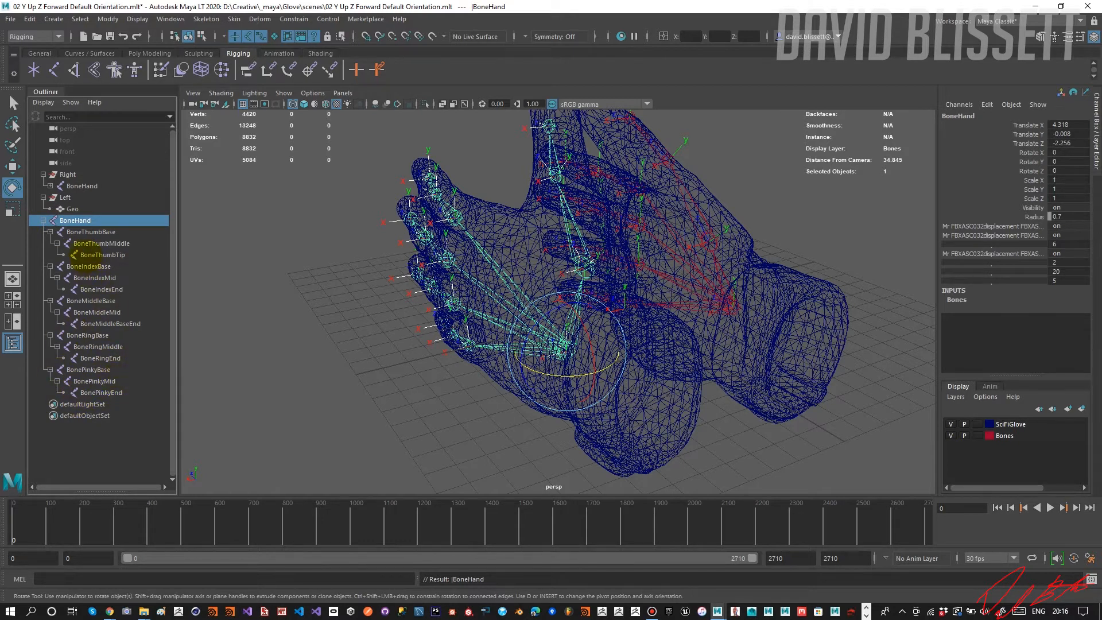
{"action": "left_click", "coordinate": [70, 209]}
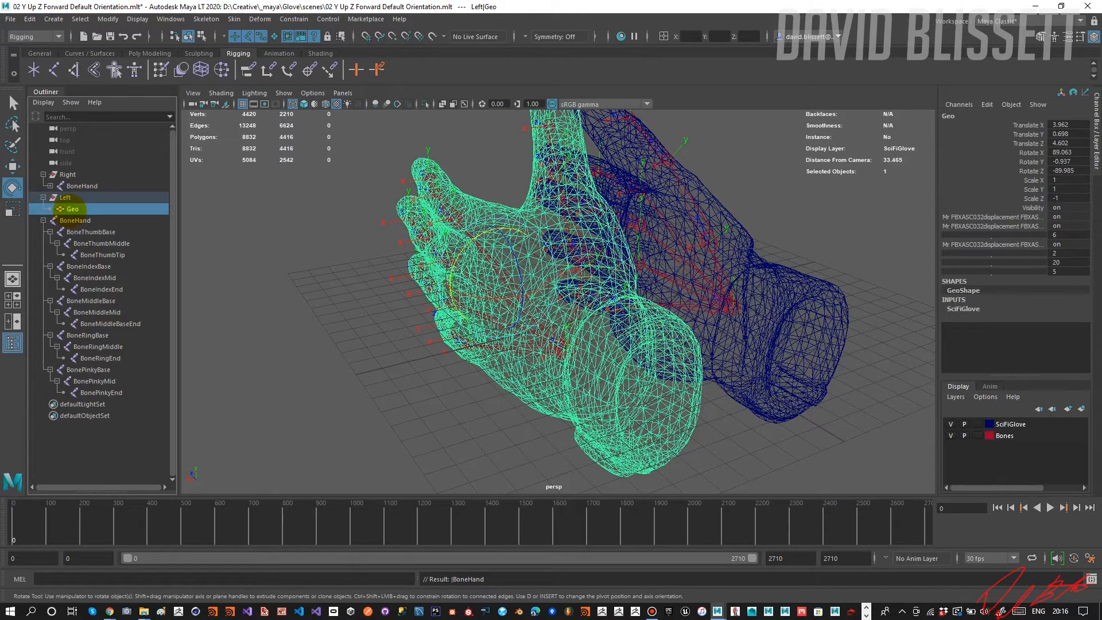
{"action": "left_click", "coordinate": [70, 221], "text": "ctrl"}
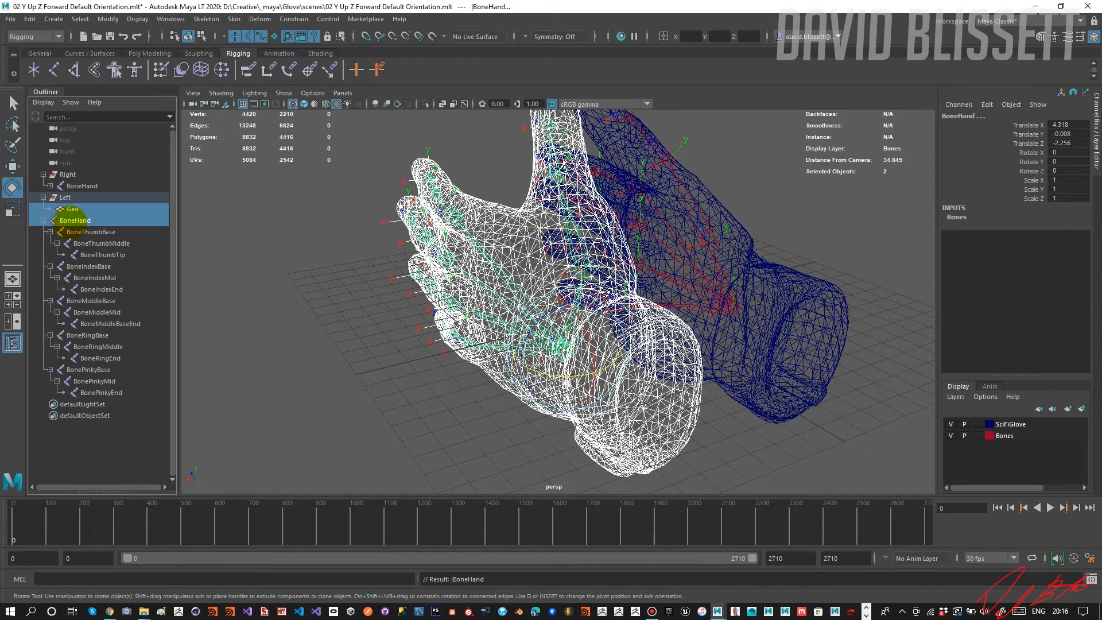
{"action": "key", "text": "p"}
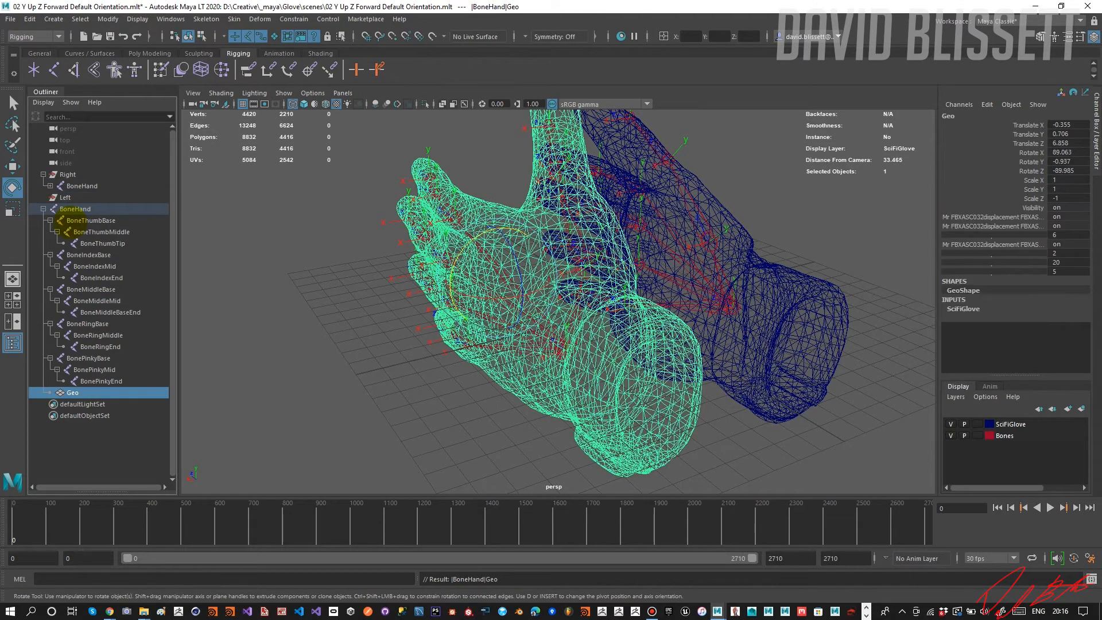
Bind the left Geo mesh's skin to the root-level BoneHand skeleton.
{"action": "left_click", "coordinate": [75, 209]}
{"action": "left_click", "coordinate": [59, 393], "text": "ctrl"}
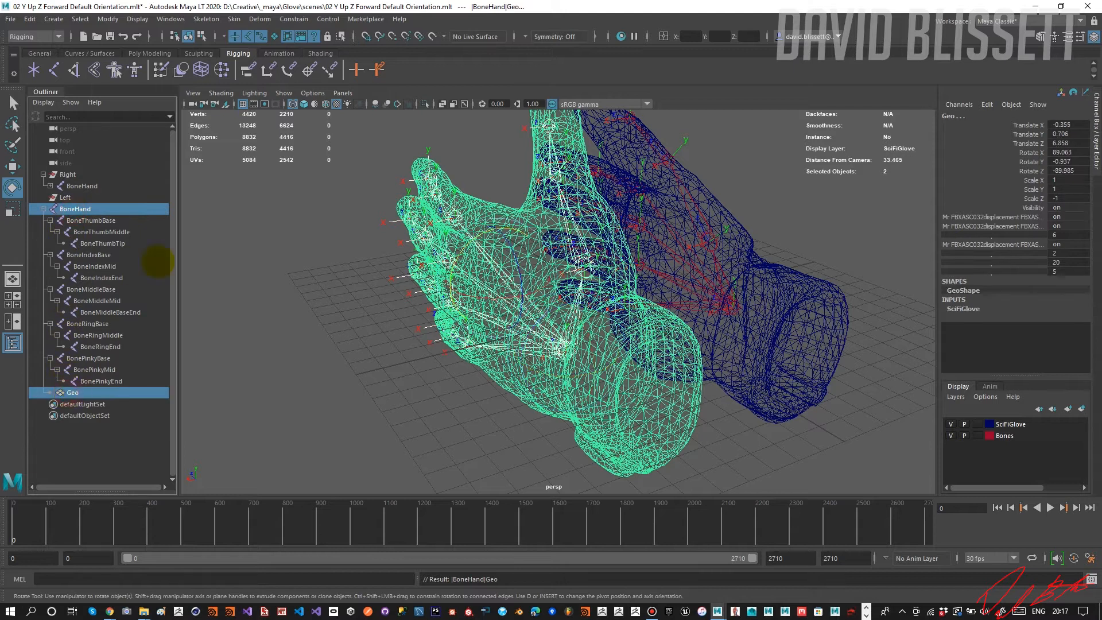
{"action": "left_click", "coordinate": [235, 19]}
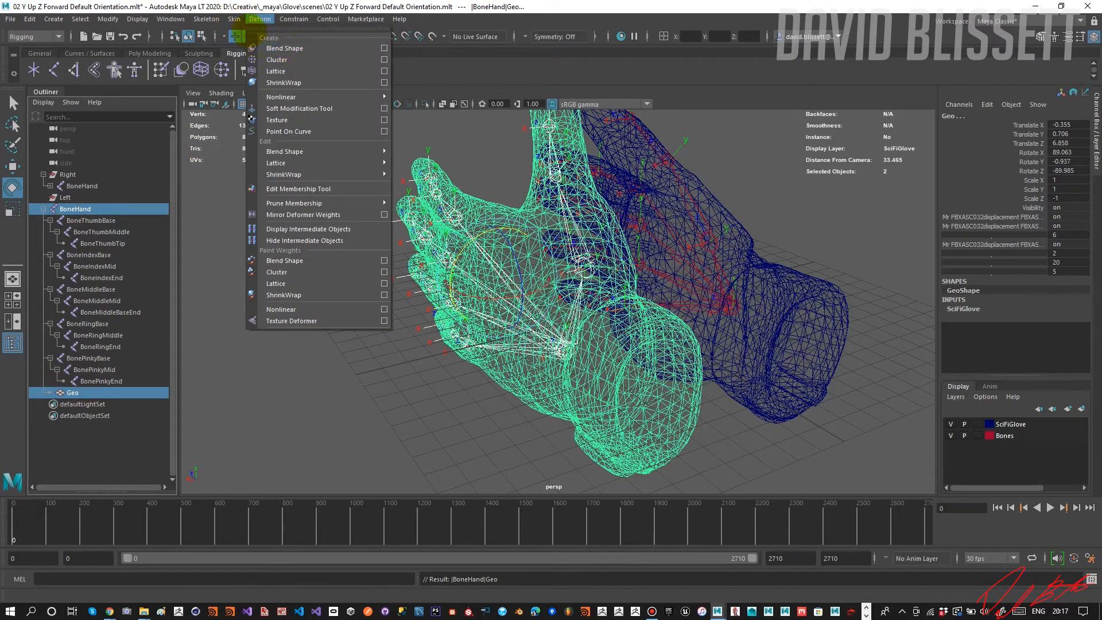
{"action": "left_click", "coordinate": [253, 48]}
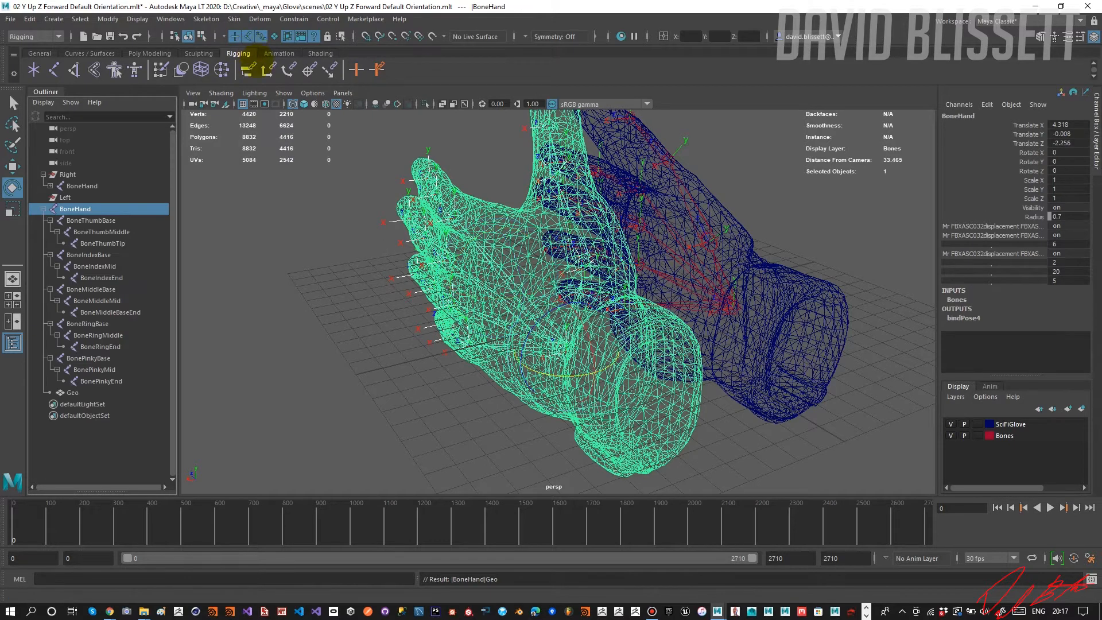
Test-rotate the left glove's BoneIndexBase, and undo both the rotation and the skin bind.
{"action": "left_click_drag", "start_coordinate": [281, 251], "coordinate": [493, 267], "text": "alt"}
{"action": "left_click", "coordinate": [499, 258]}
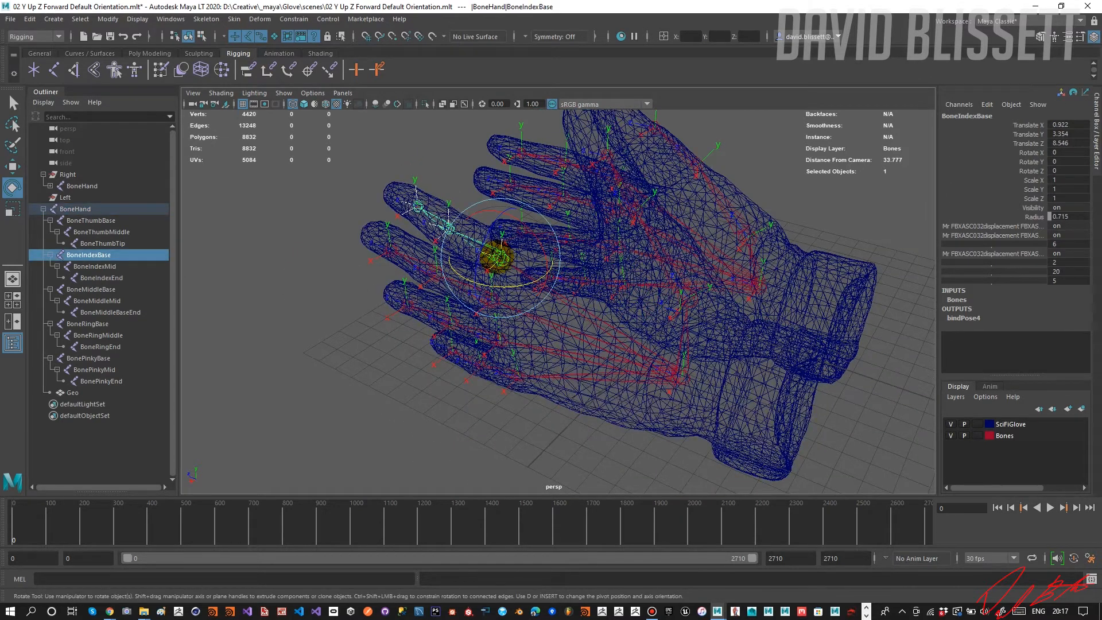
{"action": "left_click_drag", "start_coordinate": [470, 282], "coordinate": [455, 270]}
{"action": "key", "text": "ctrl+z"}
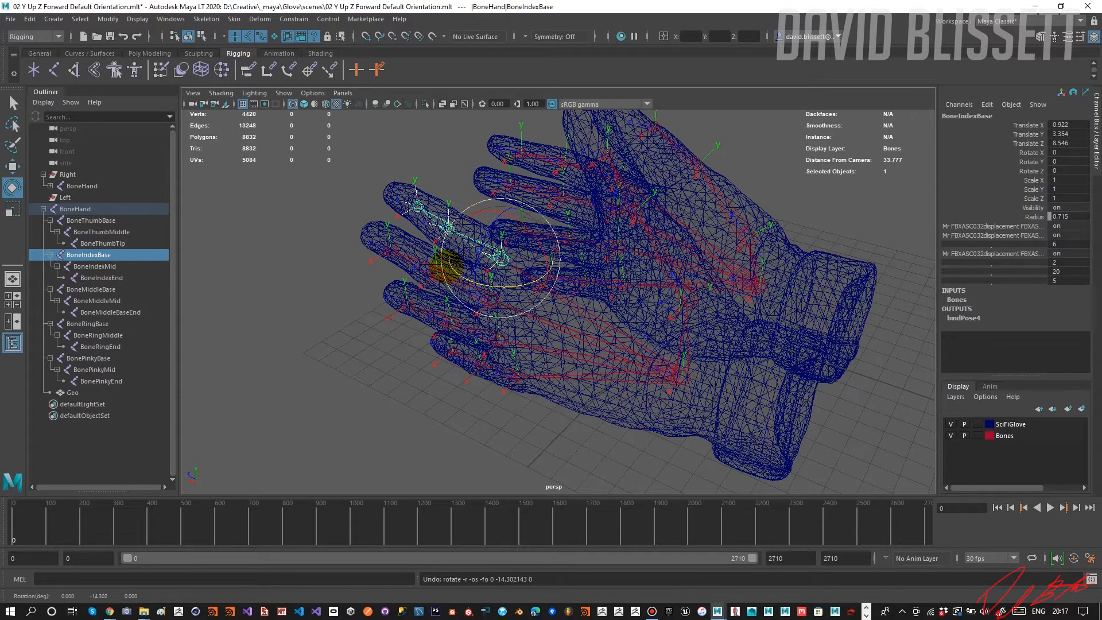
{"action": "key", "text": "ctrl+z"}
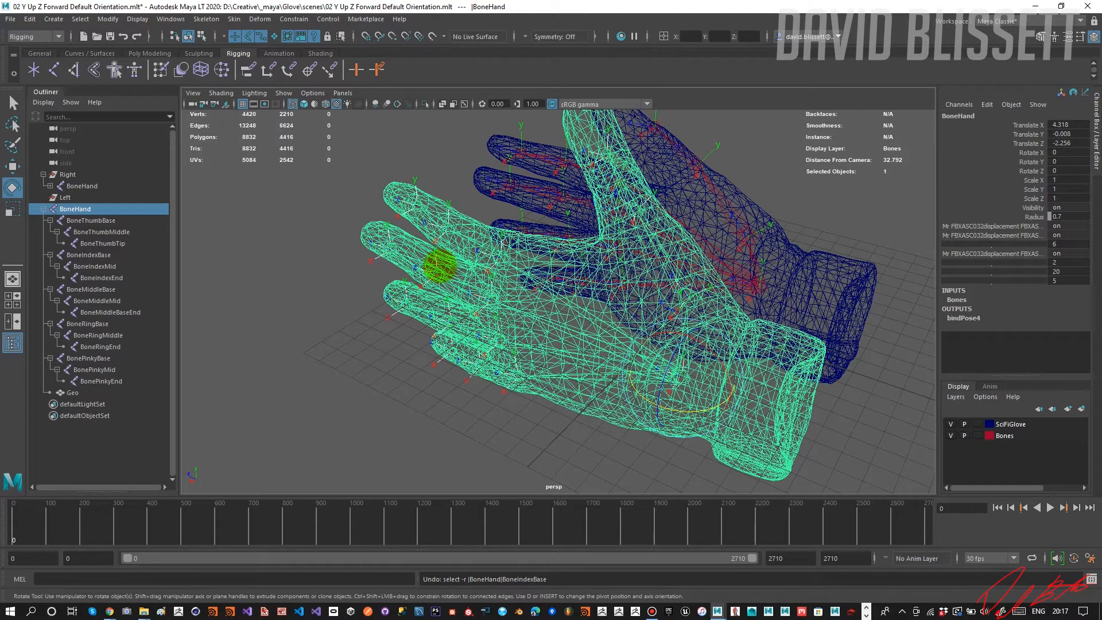
{"action": "key", "text": "ctrl+z"}
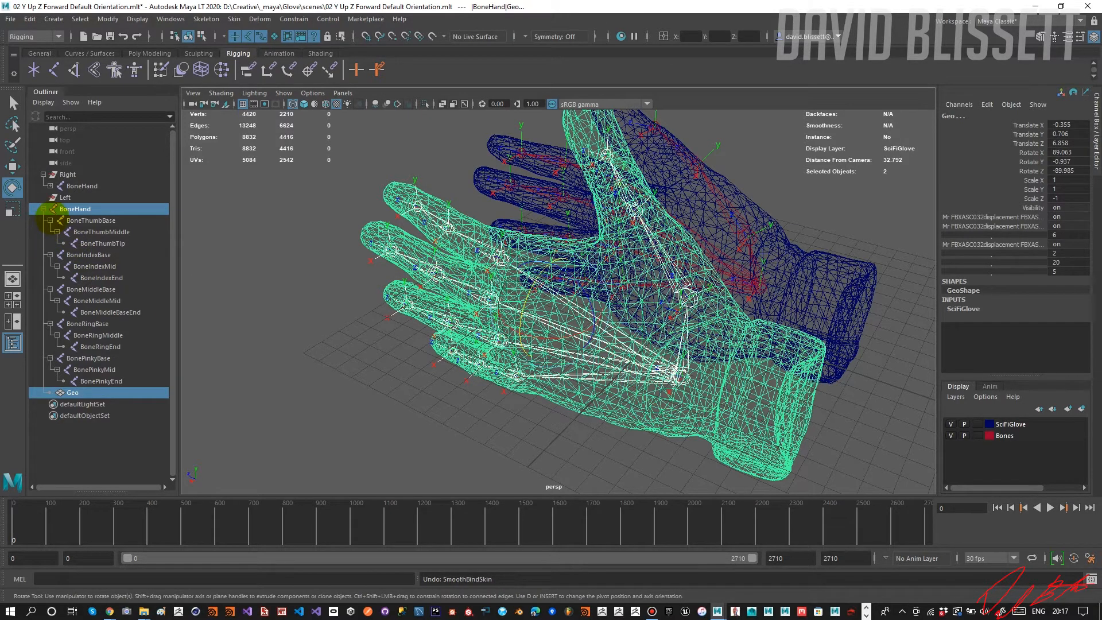
Move BoneHand and Geo back into the Left group and parent Geo under BoneHand.
{"action": "left_click", "coordinate": [43, 209]}
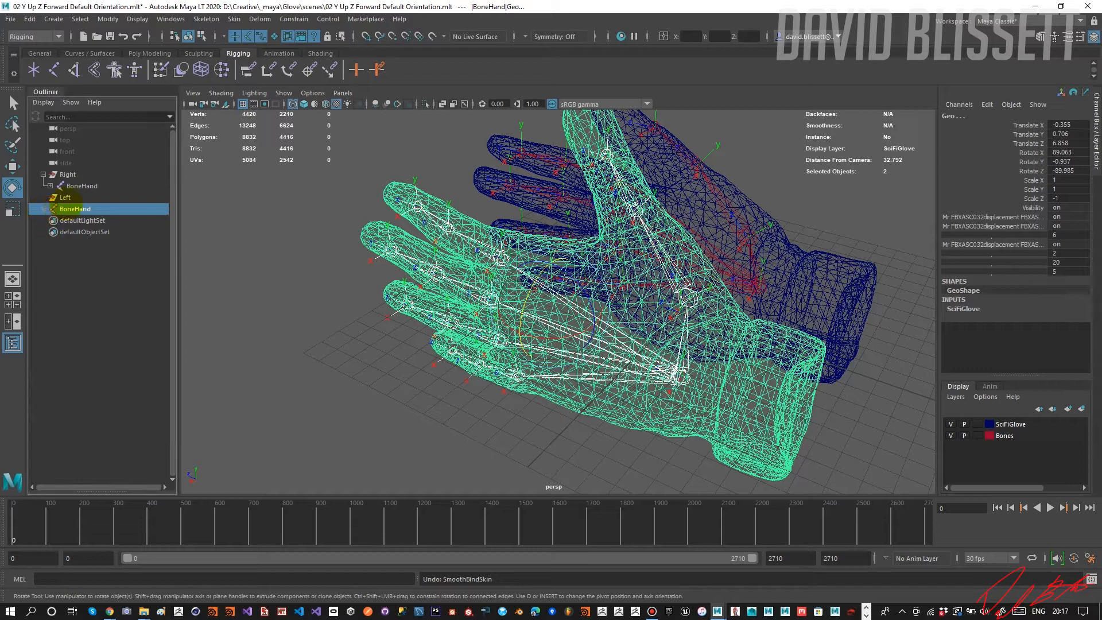
{"action": "left_click", "coordinate": [64, 198], "text": "ctrl"}
{"action": "key", "text": "p"}
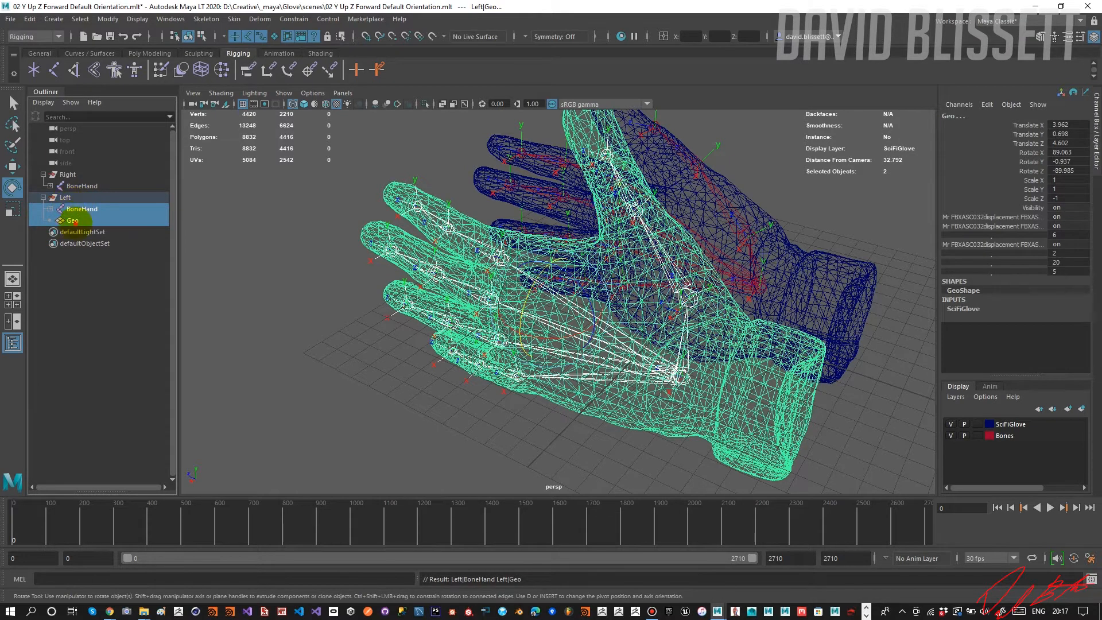
{"action": "left_click", "coordinate": [72, 221]}
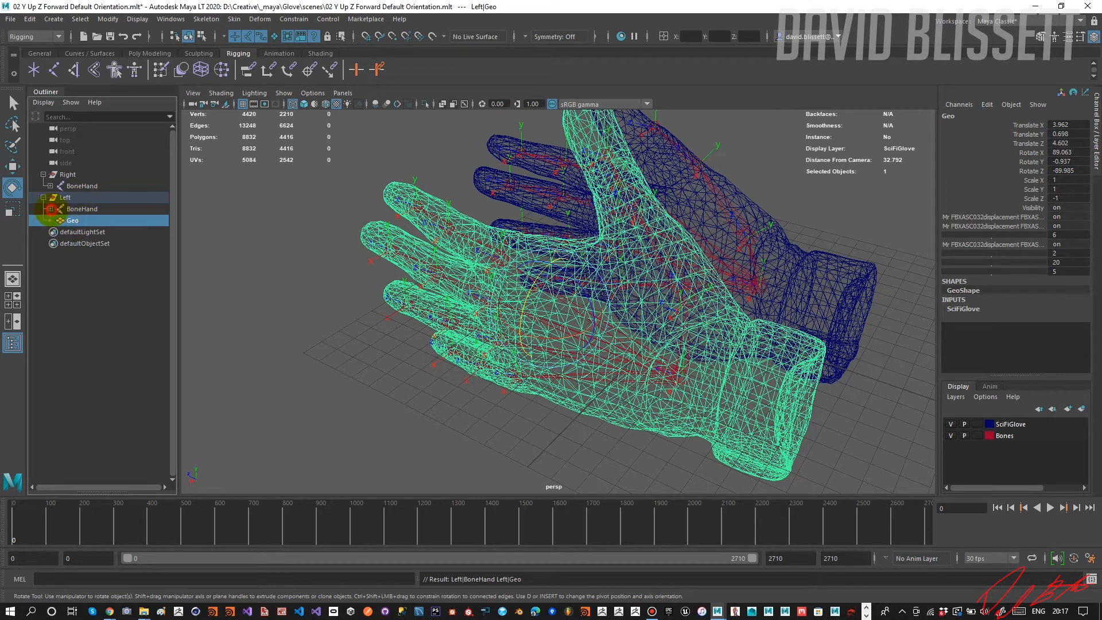
{"action": "left_click", "coordinate": [51, 209]}
{"action": "left_click", "coordinate": [50, 209]}
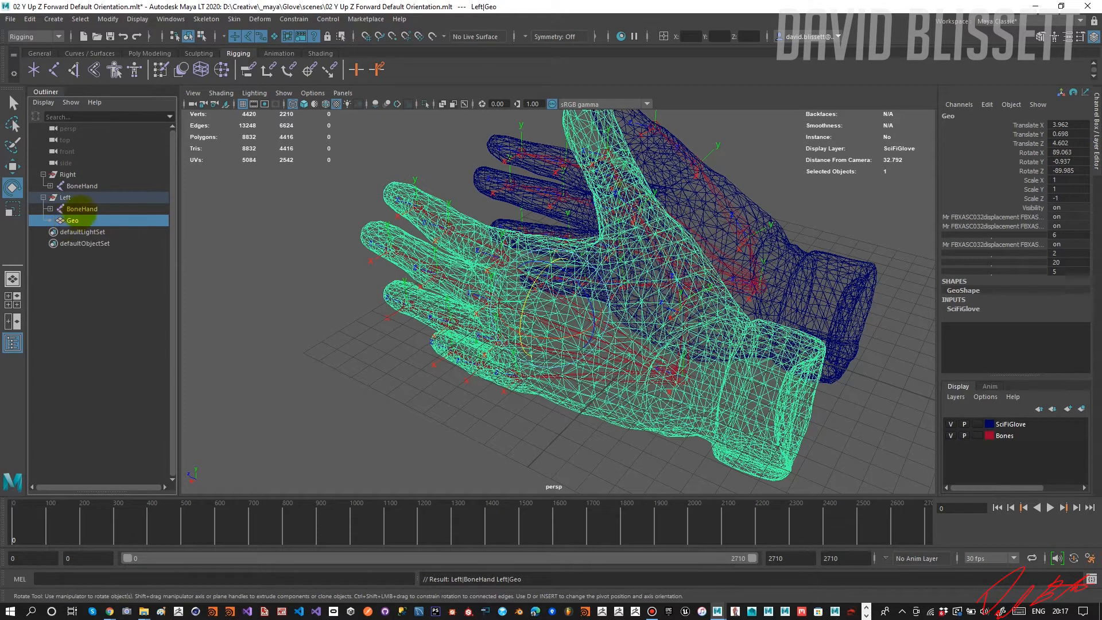
{"action": "left_click", "coordinate": [81, 209], "text": "ctrl"}
{"action": "key", "text": "p"}
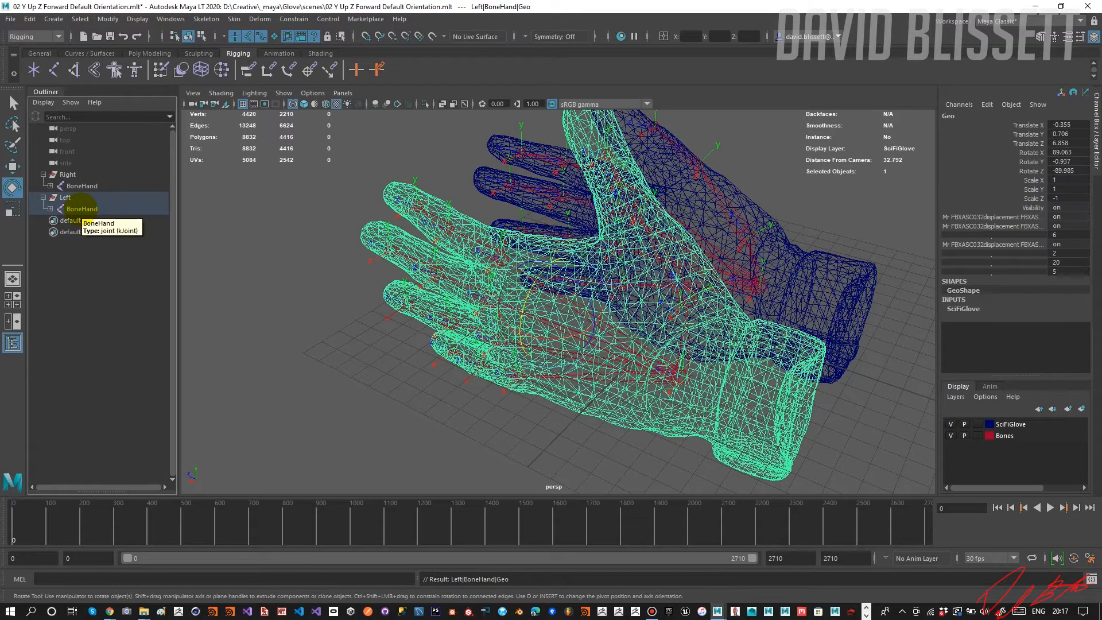
Expand the left BoneHand and delete the construction history of the Left group.
{"action": "left_click", "coordinate": [51, 209]}
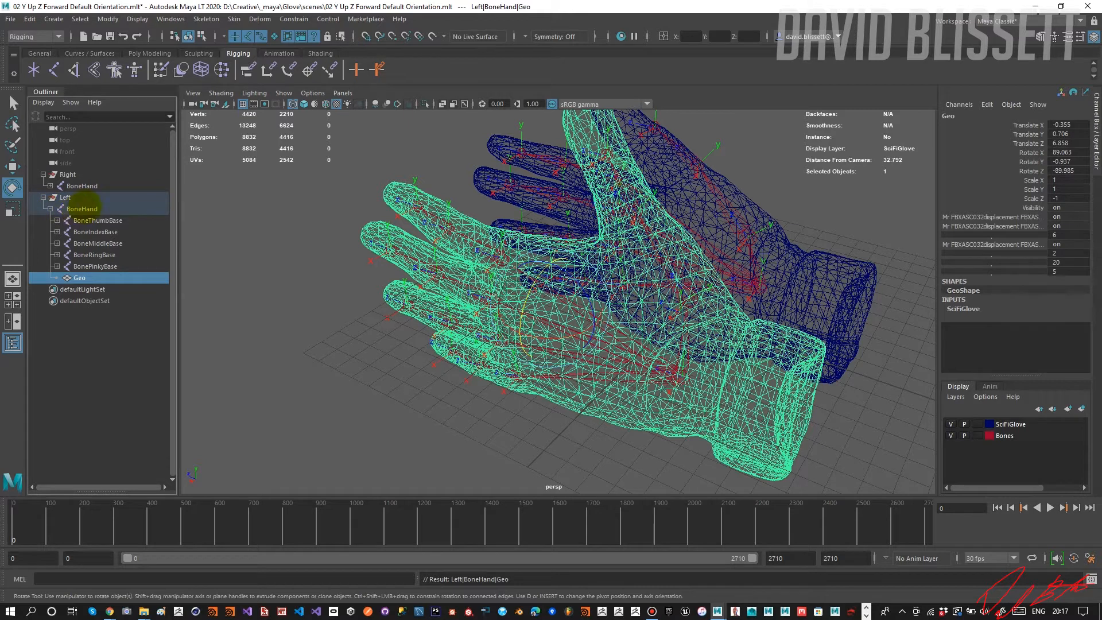
{"action": "left_click", "coordinate": [63, 198]}
{"action": "left_click", "coordinate": [29, 19]}
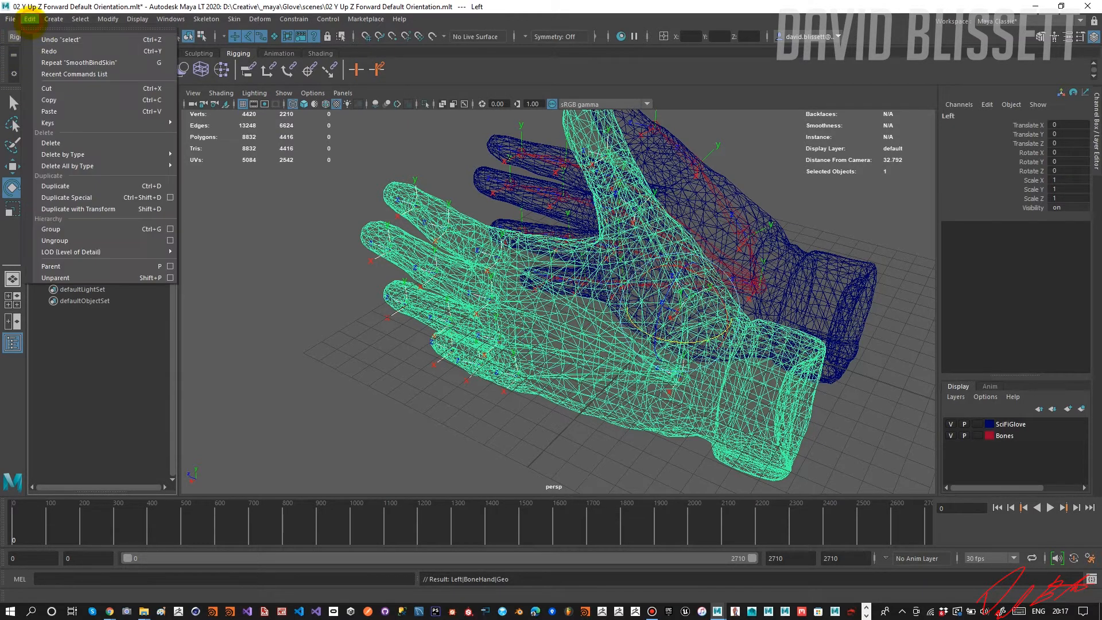
{"action": "left_click", "coordinate": [72, 153]}
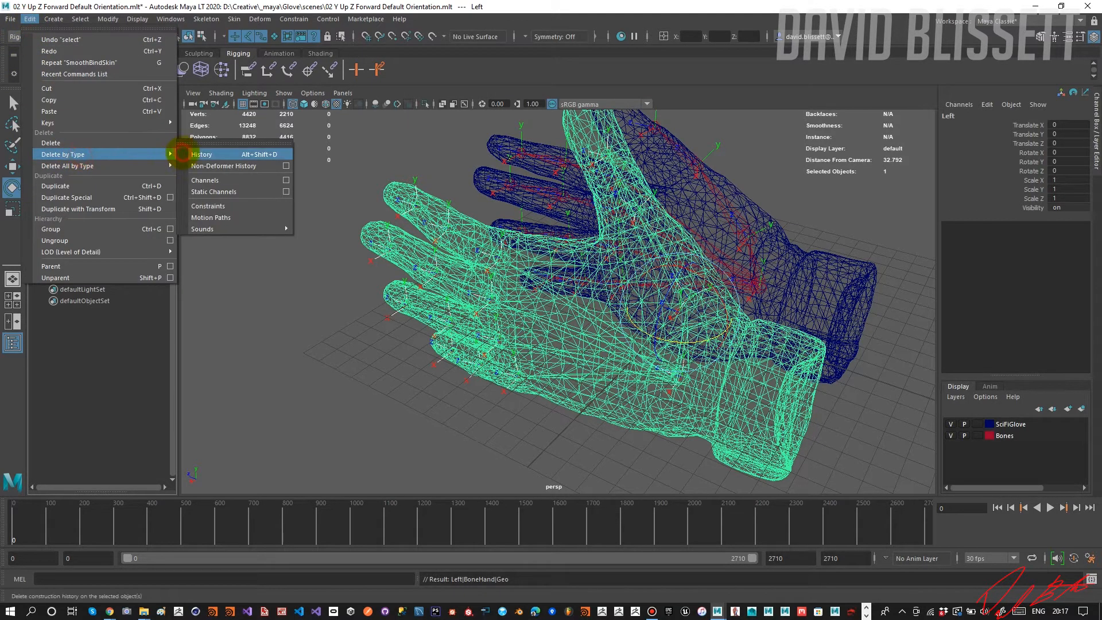
{"action": "left_click", "coordinate": [182, 154]}
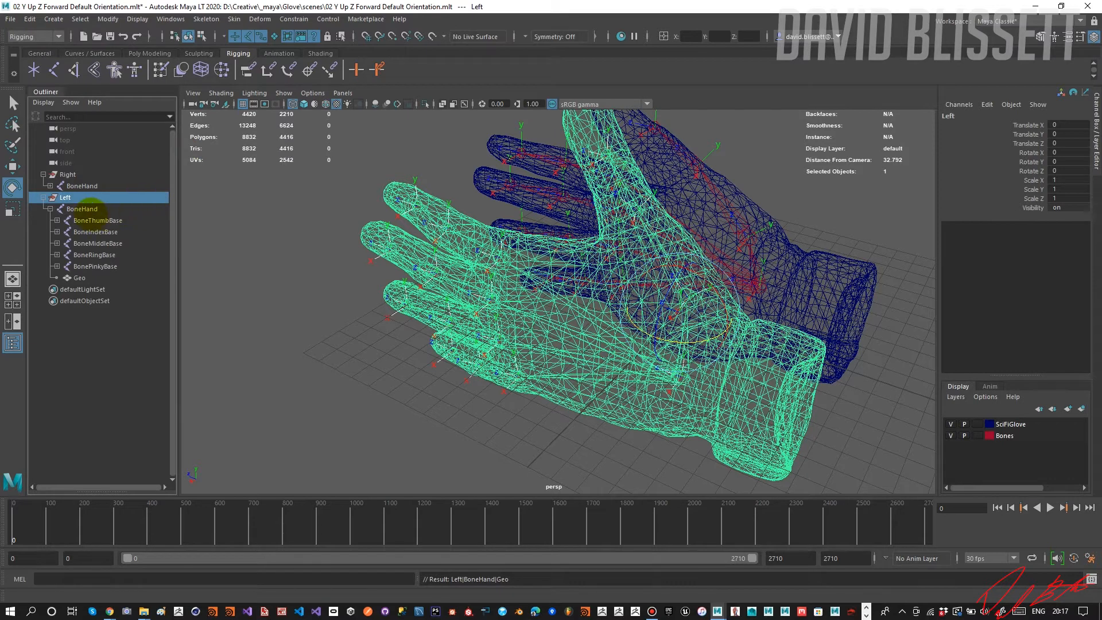
Bind the left Geo mesh's skin to the Left group's BoneHand, test-rotate BoneMiddleBase, and undo the rotation.
{"action": "left_click", "coordinate": [79, 278]}
{"action": "left_click", "coordinate": [84, 209], "text": "ctrl"}
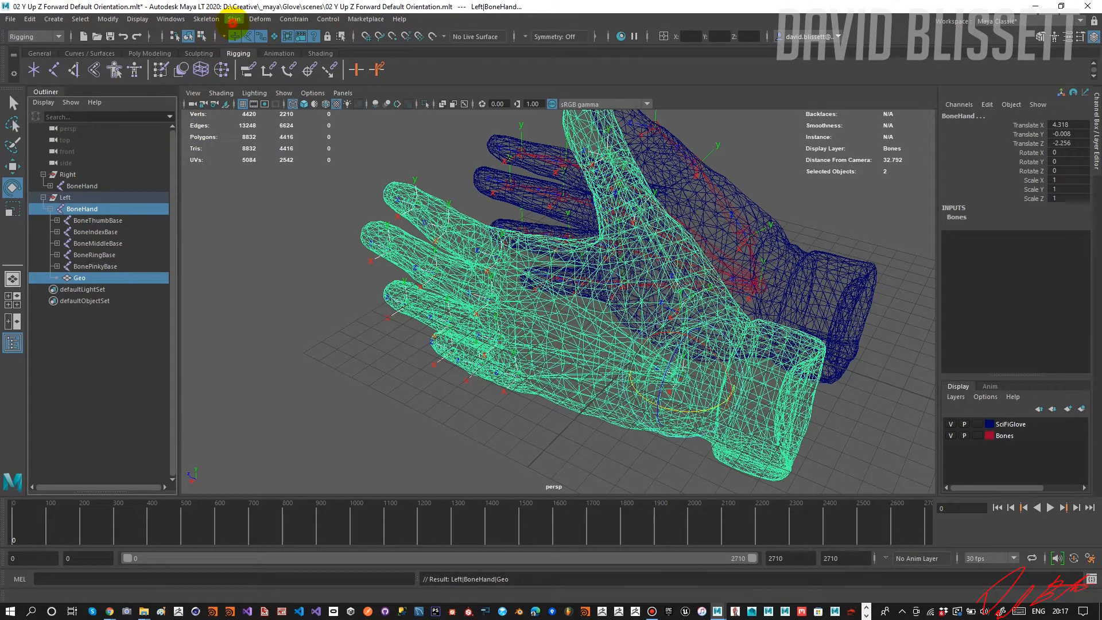
{"action": "left_click", "coordinate": [233, 19]}
{"action": "left_click", "coordinate": [123, 281]}
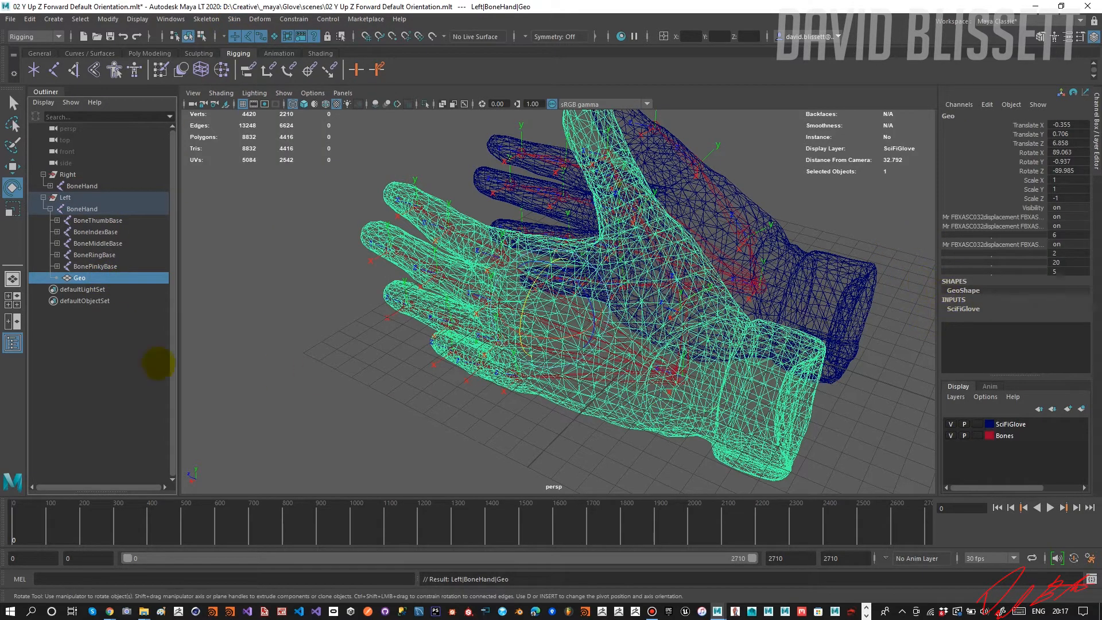
{"action": "left_click", "coordinate": [86, 209], "text": "ctrl"}
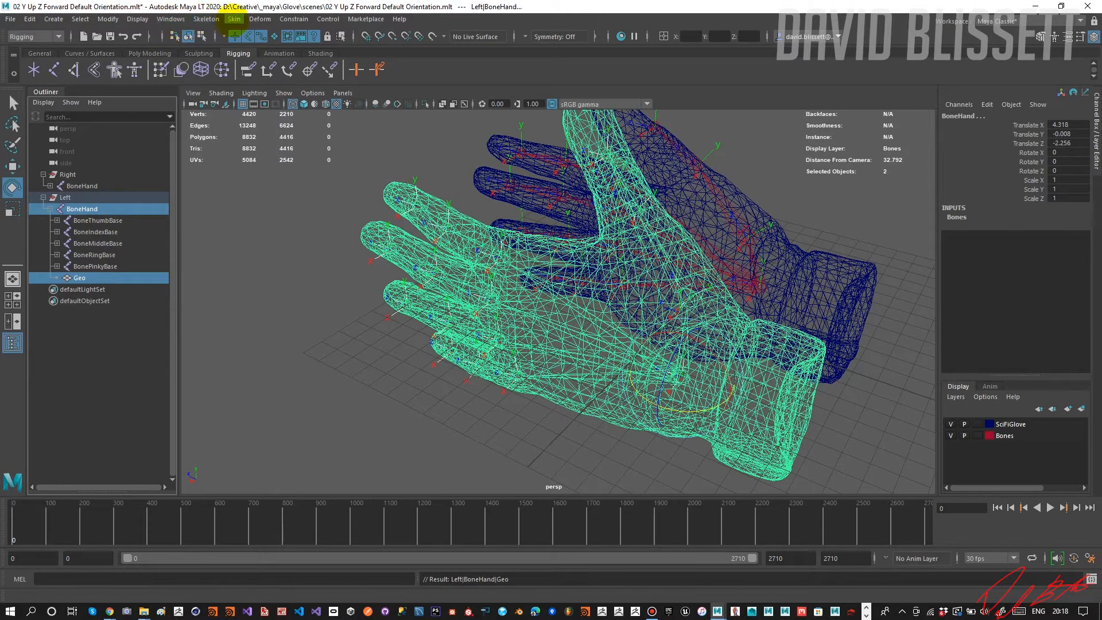
{"action": "left_click", "coordinate": [234, 19]}
{"action": "left_click", "coordinate": [253, 47]}
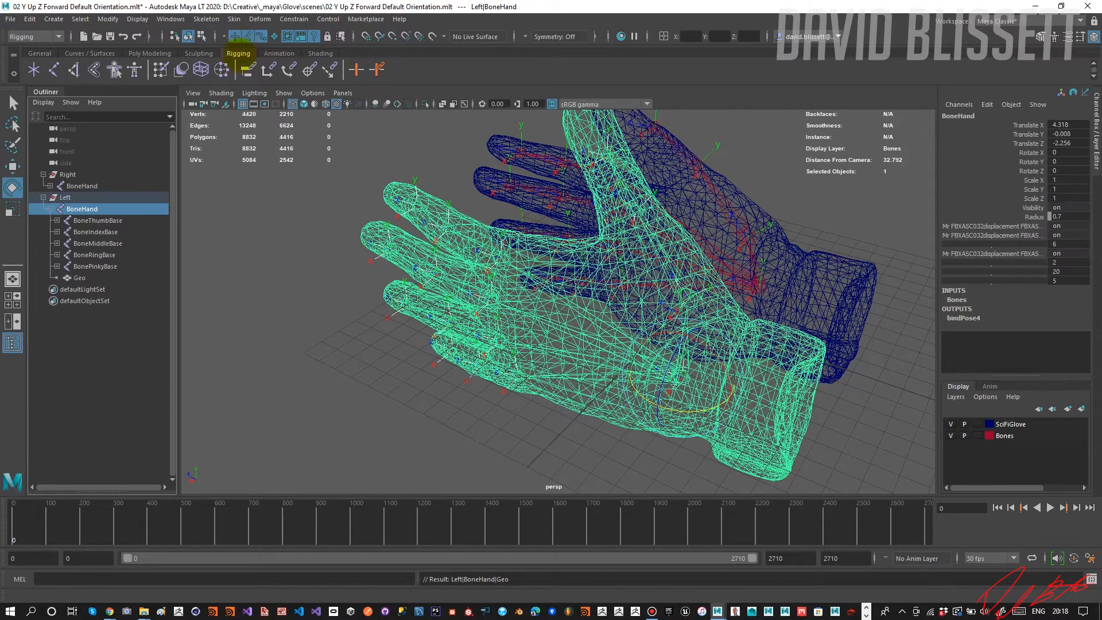
{"action": "left_click", "coordinate": [122, 243]}
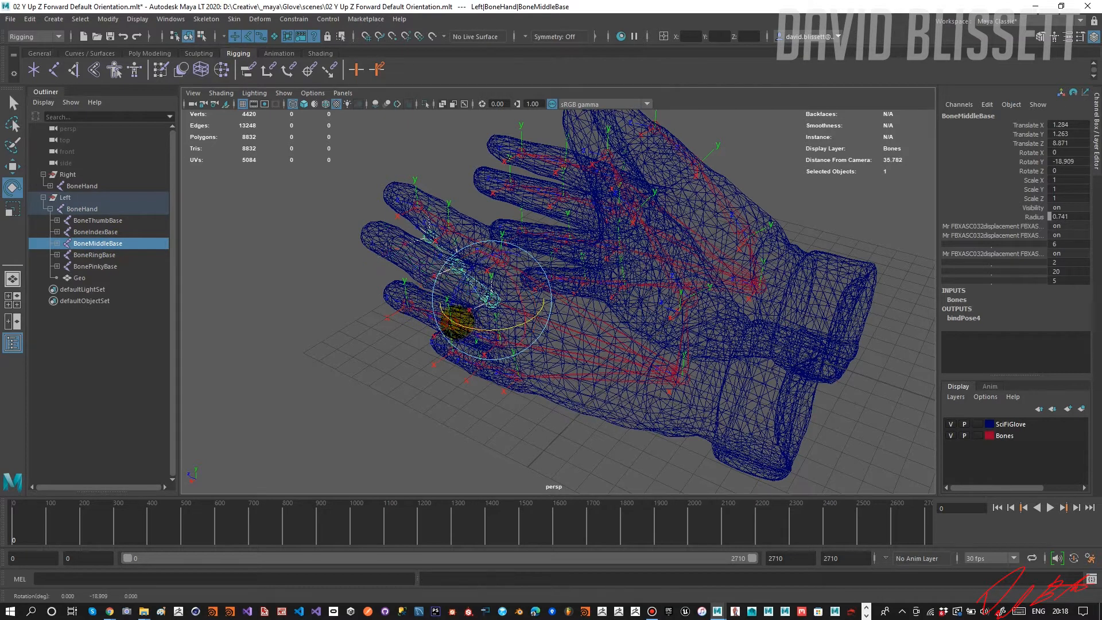
{"action": "key", "text": "ctrl+z"}
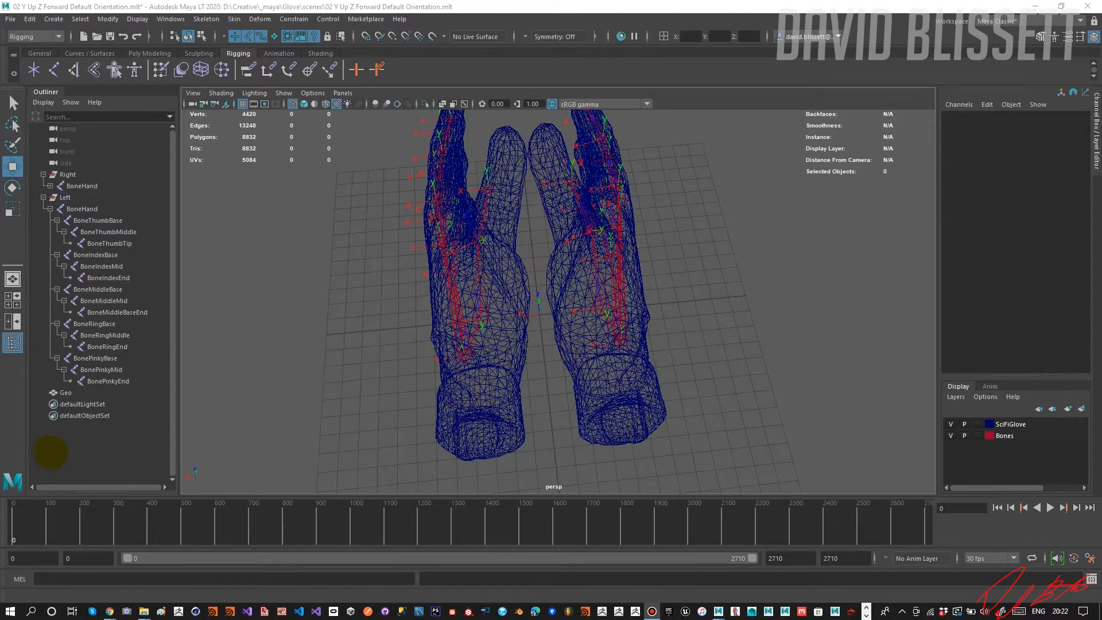
Freeze the transformations of the left glove's ungrouped Geo mesh and parent it under the Left group.
{"action": "left_click", "coordinate": [66, 393]}
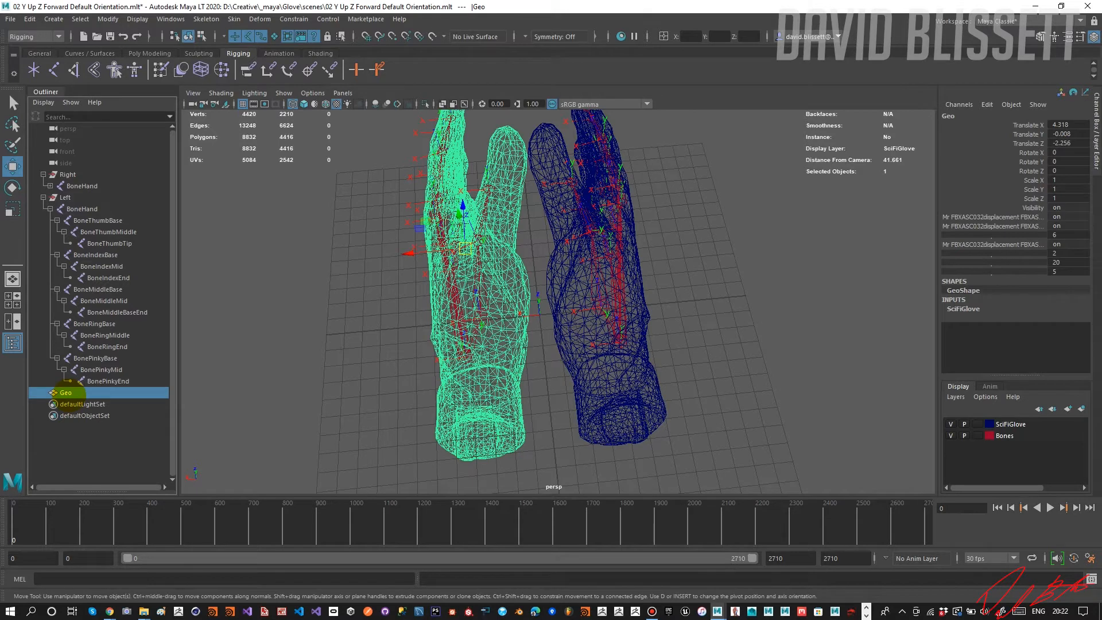
{"action": "key", "text": "shift+p"}
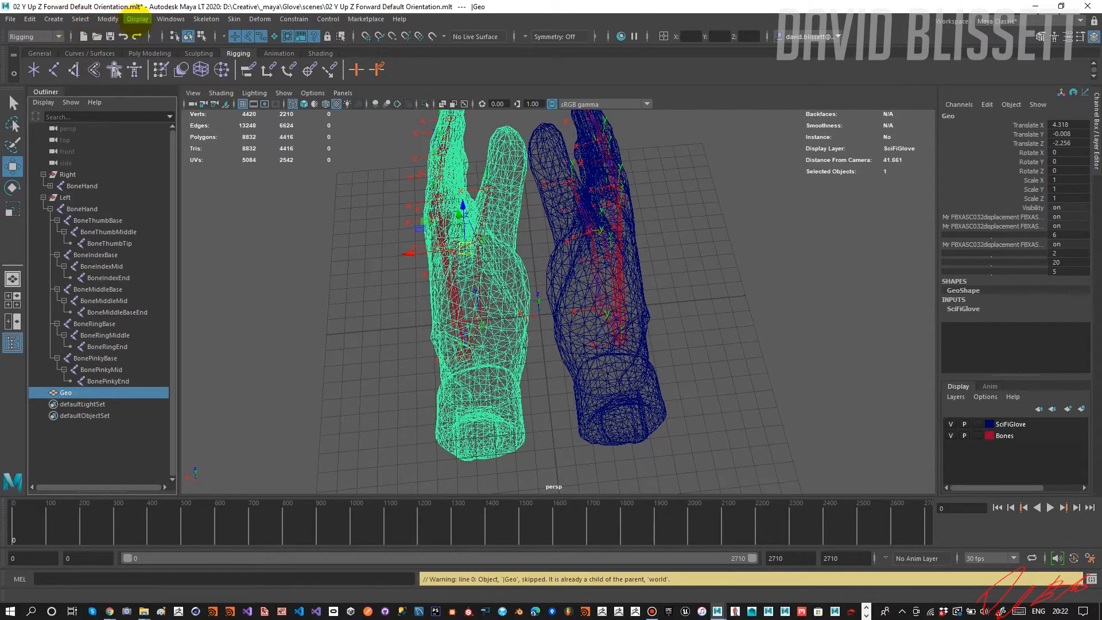
{"action": "left_click", "coordinate": [137, 19]}
{"action": "left_click", "coordinate": [108, 19]}
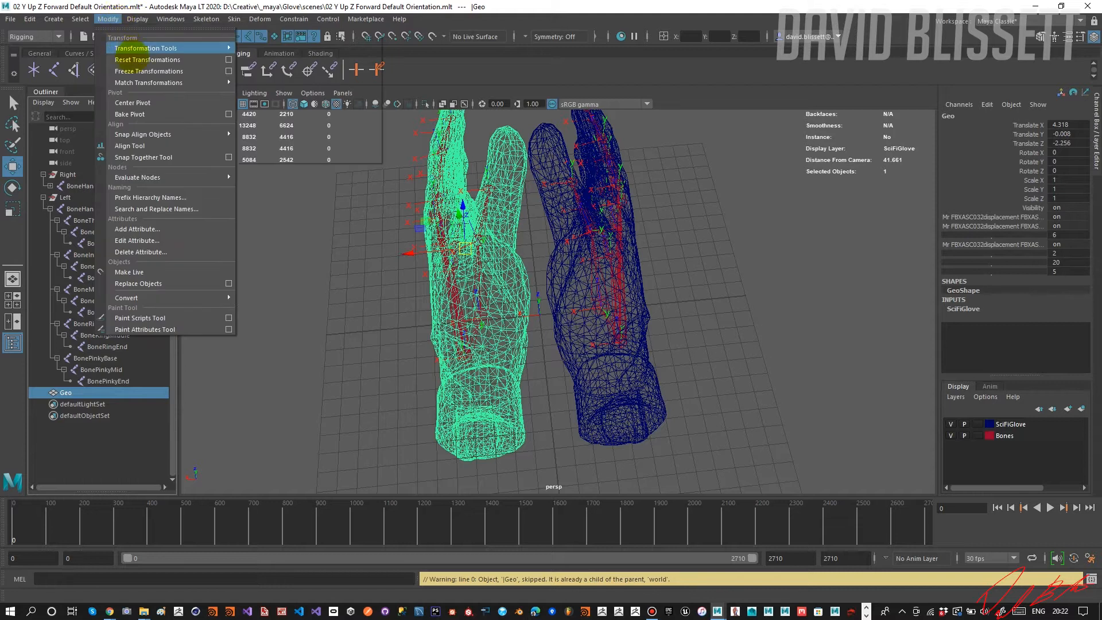
{"action": "left_click", "coordinate": [149, 71]}
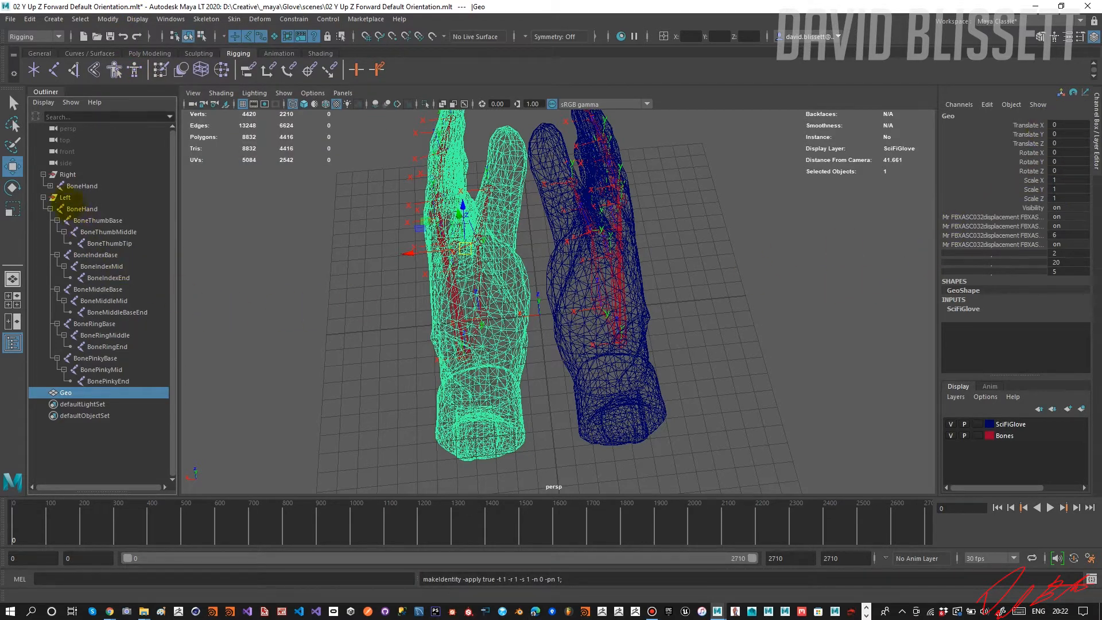
{"action": "left_click", "coordinate": [63, 198], "text": "ctrl"}
{"action": "key", "text": "p"}
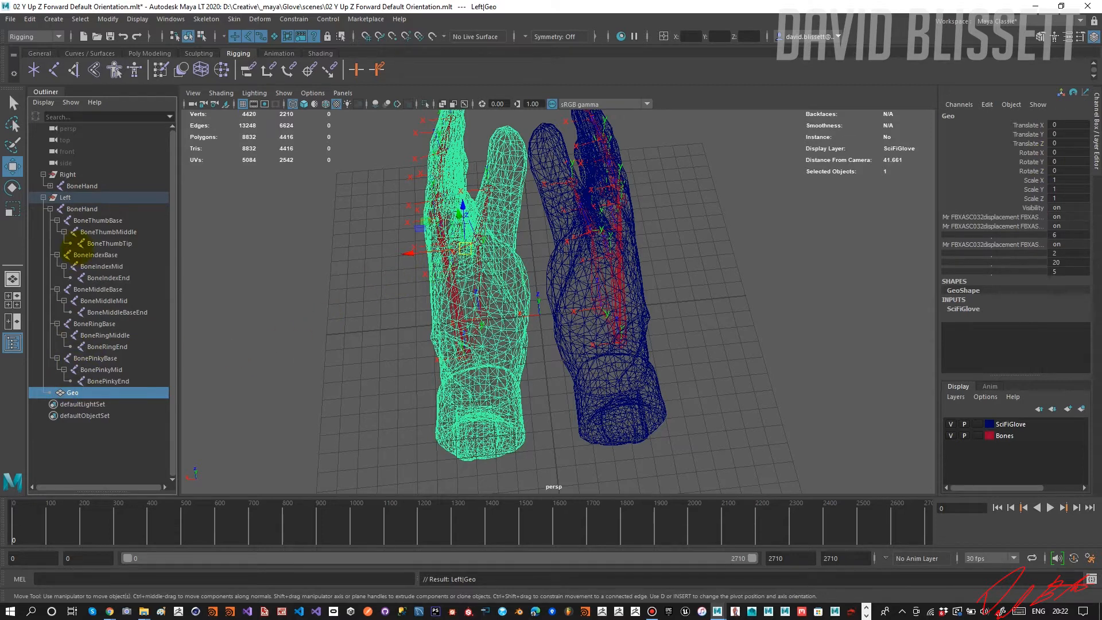
Bind the left Geo mesh's skin to the BoneHand joint in the Left group.
{"action": "left_click", "coordinate": [85, 209], "text": "ctrl"}
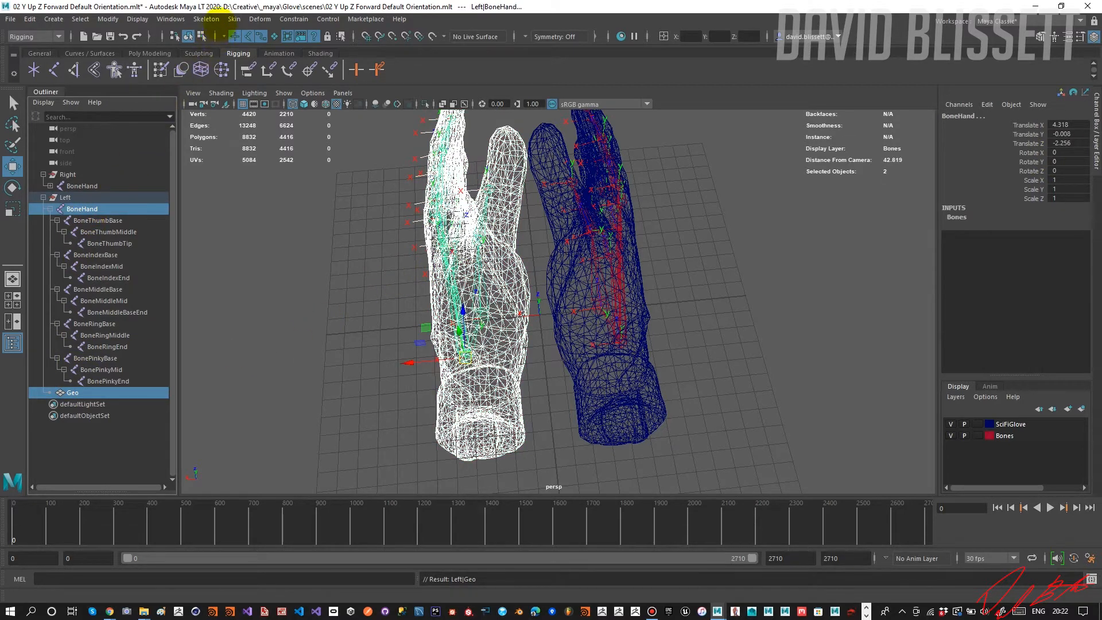
{"action": "left_click", "coordinate": [207, 19]}
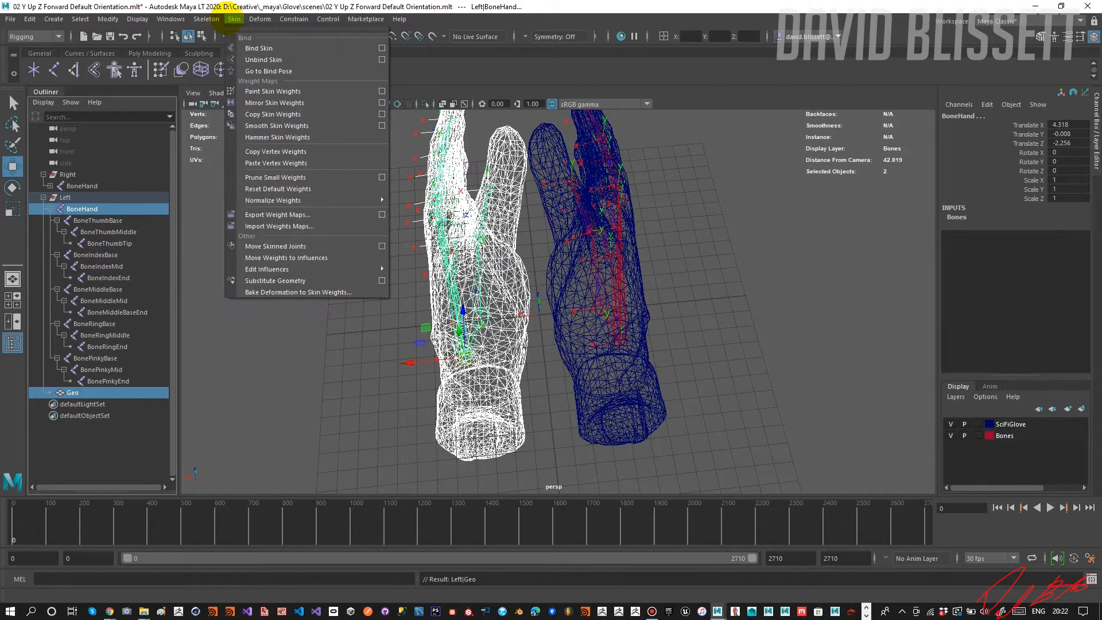
{"action": "left_click", "coordinate": [248, 43]}
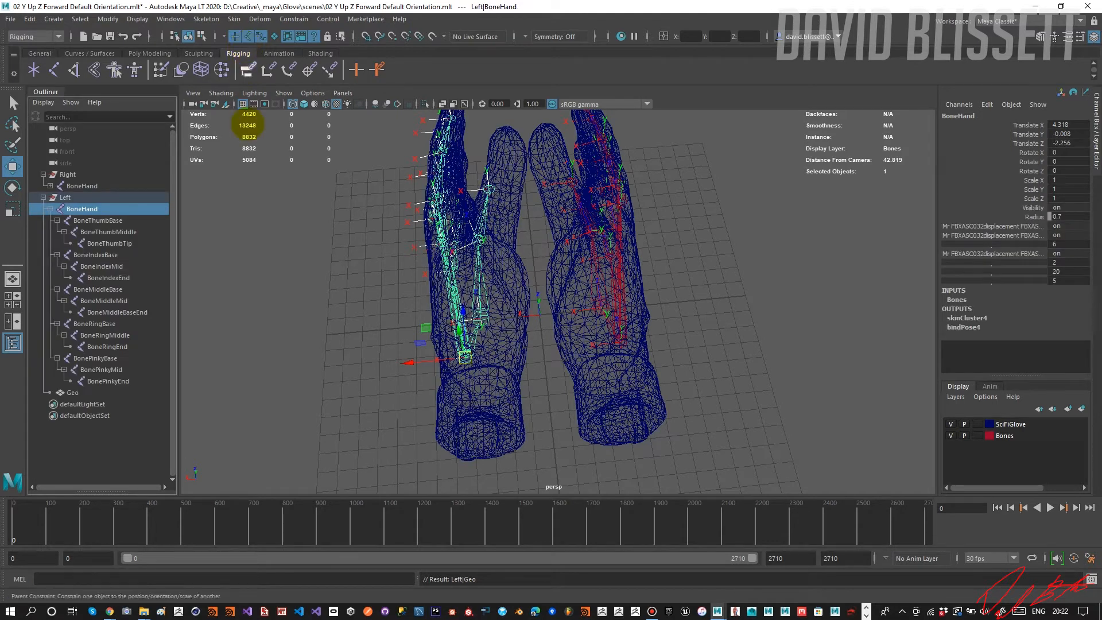
Test-rotate the left glove's BoneMiddleBase to check the skin deformation, and undo the rotation.
{"action": "left_click", "coordinate": [97, 290]}
{"action": "left_click_drag", "start_coordinate": [255, 305], "coordinate": [342, 268], "text": "alt"}
{"action": "key", "text": "e"}
{"action": "left_click_drag", "start_coordinate": [454, 242], "coordinate": [442, 232]}
{"action": "key", "text": "ctrl+z"}
{"action": "left_click_drag", "start_coordinate": [413, 294], "coordinate": [422, 291], "text": "alt"}
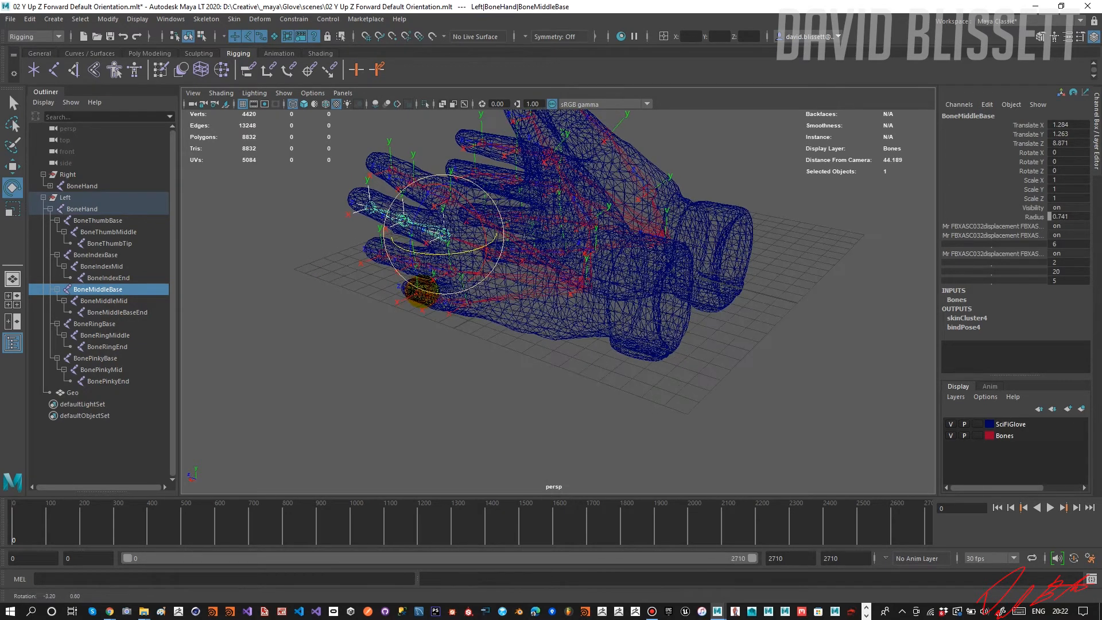
Collapse the left BoneHand, unbind the skin of the Geo mesh under the right BoneHand, and freeze that mesh's transformations.
{"action": "left_click", "coordinate": [97, 209]}
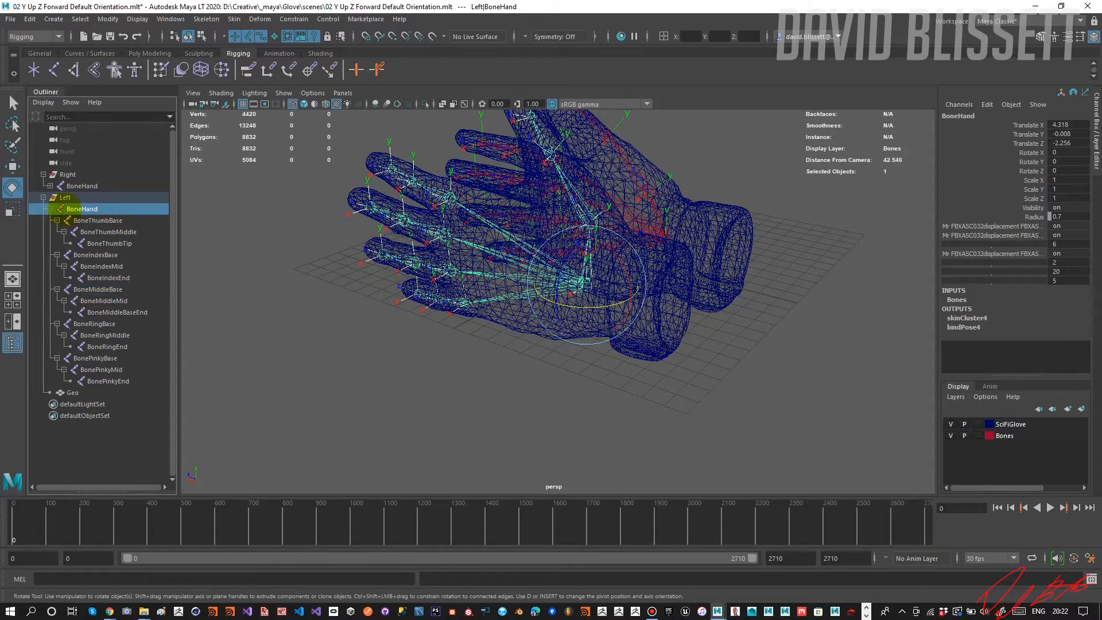
{"action": "left_click", "coordinate": [50, 209]}
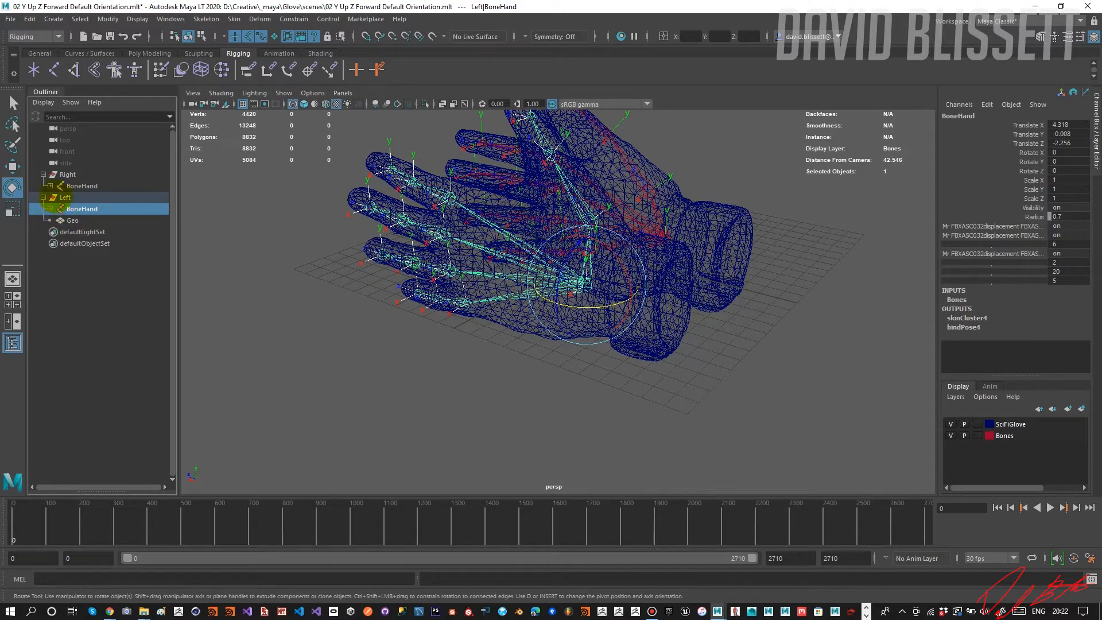
{"action": "left_click", "coordinate": [50, 186]}
{"action": "left_click", "coordinate": [79, 255]}
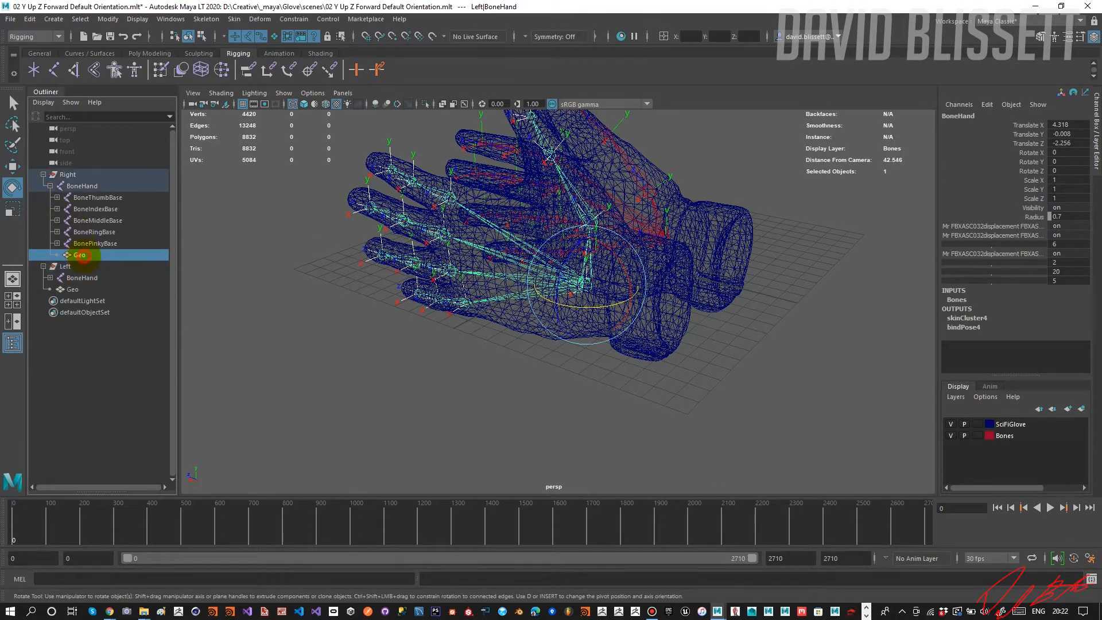
{"action": "left_click_drag", "start_coordinate": [443, 332], "coordinate": [347, 337], "text": "alt"}
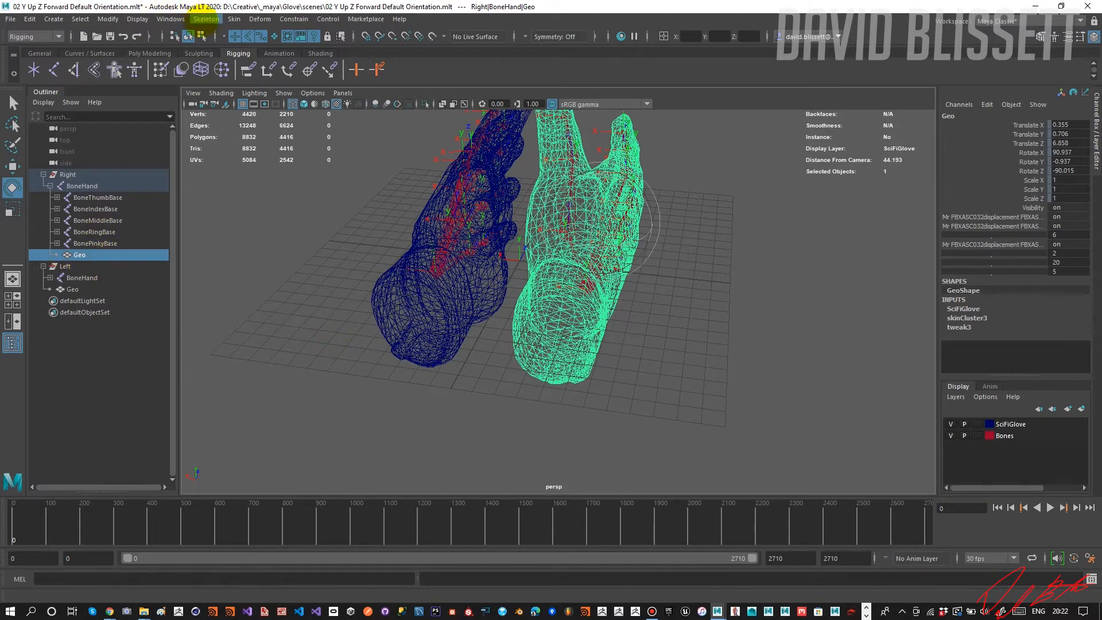
{"action": "left_click", "coordinate": [234, 19]}
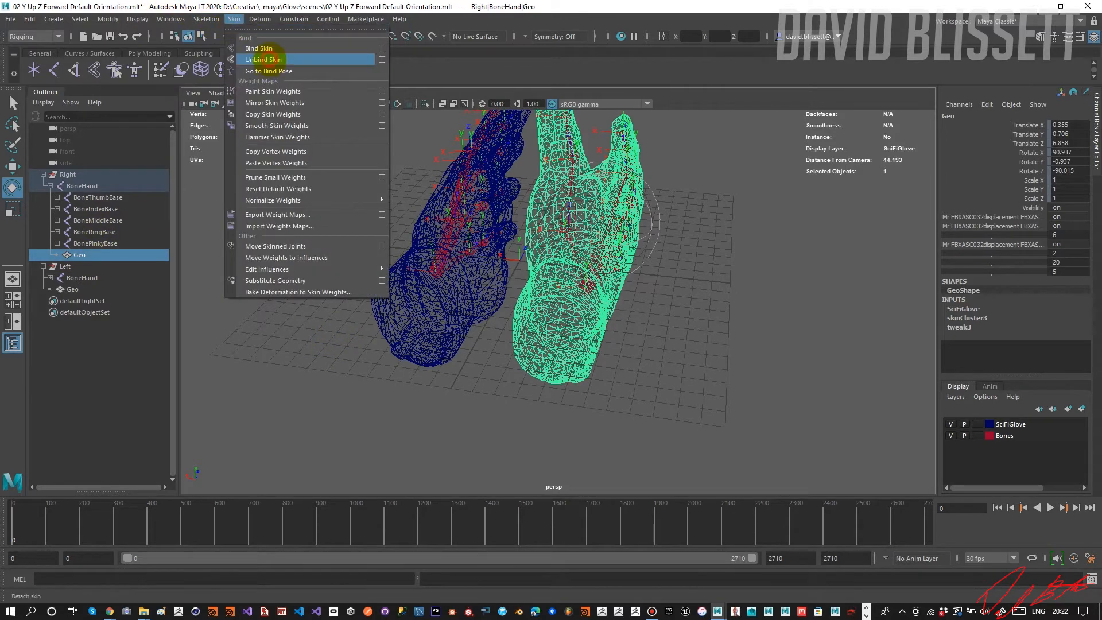
{"action": "left_click", "coordinate": [263, 59]}
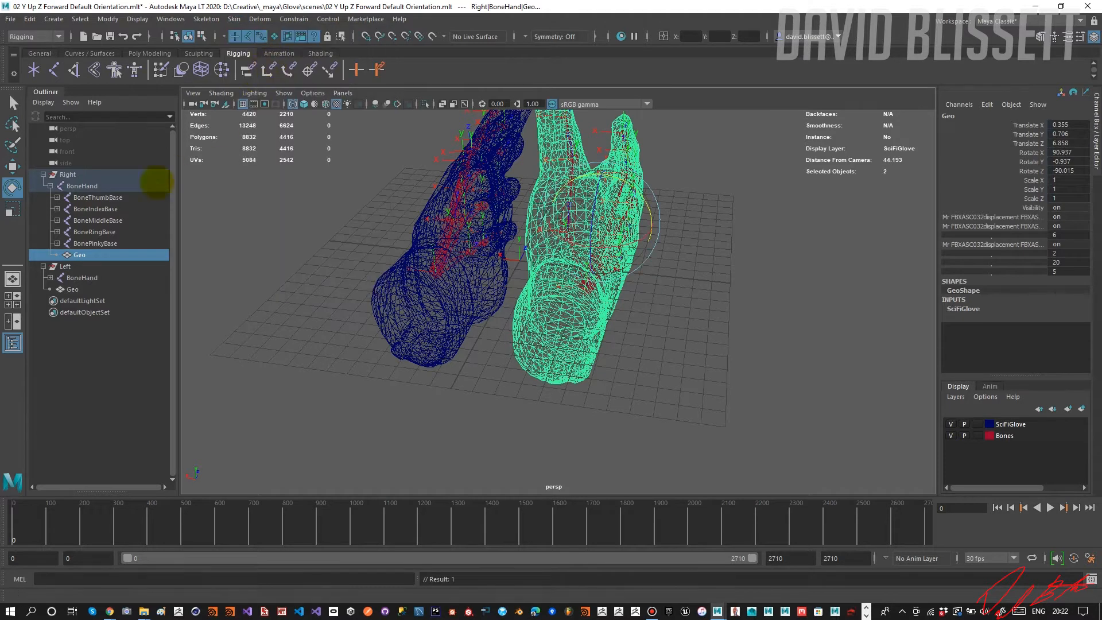
{"action": "left_click", "coordinate": [80, 255]}
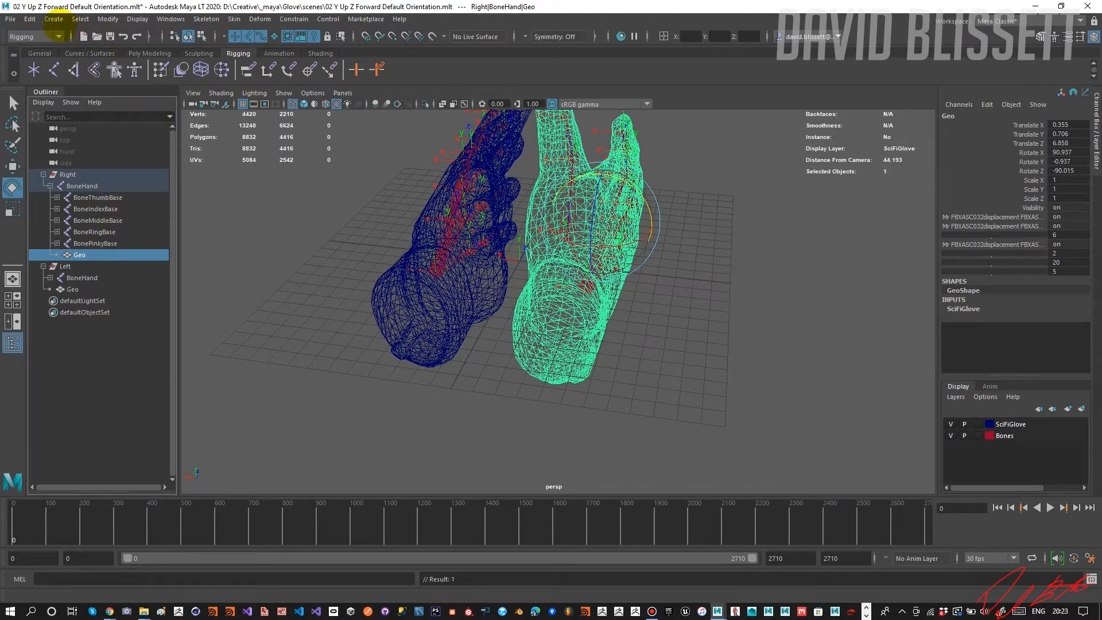
{"action": "left_click", "coordinate": [108, 19]}
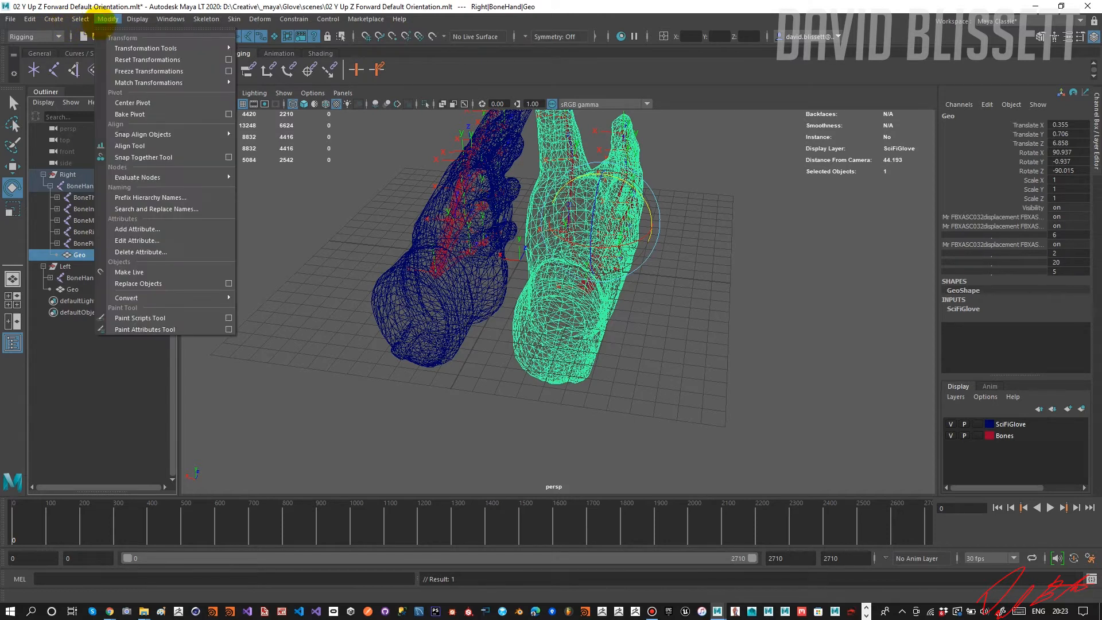
{"action": "left_click", "coordinate": [133, 71]}
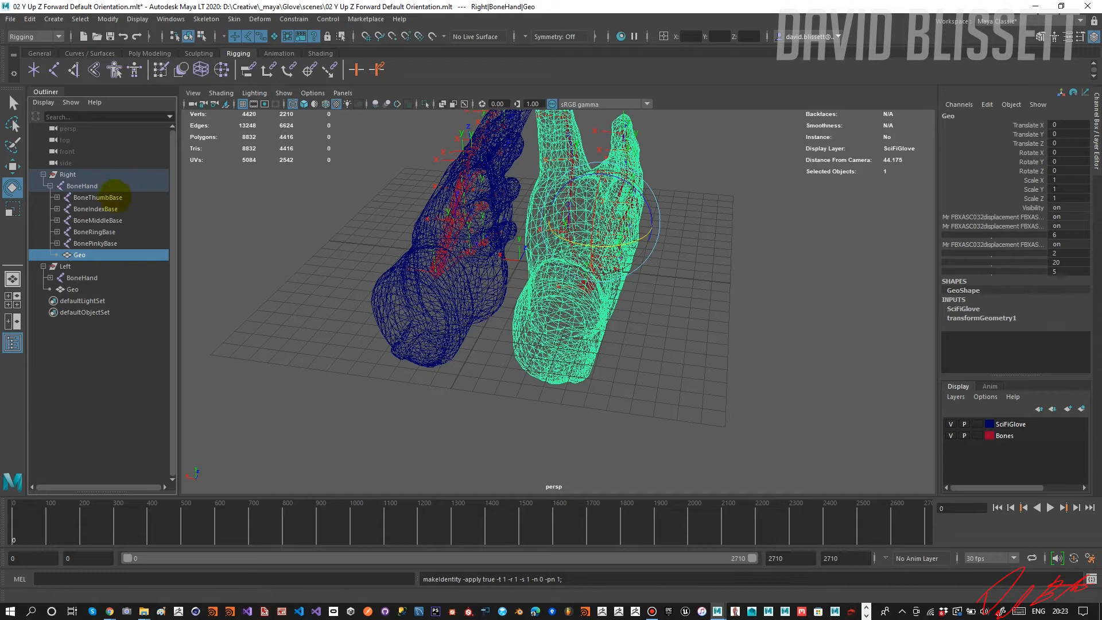
Bind the right Geo mesh's skin to the BoneHand joint in the Right group.
{"action": "left_click", "coordinate": [95, 185]}
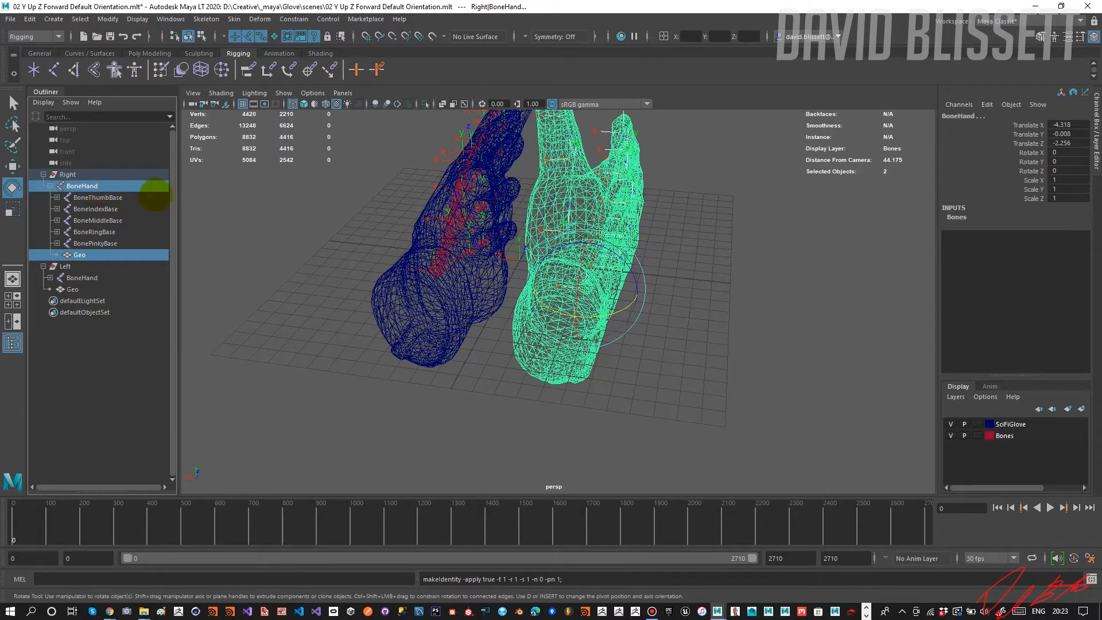
{"action": "left_click", "coordinate": [274, 231]}
{"action": "left_click", "coordinate": [78, 254]}
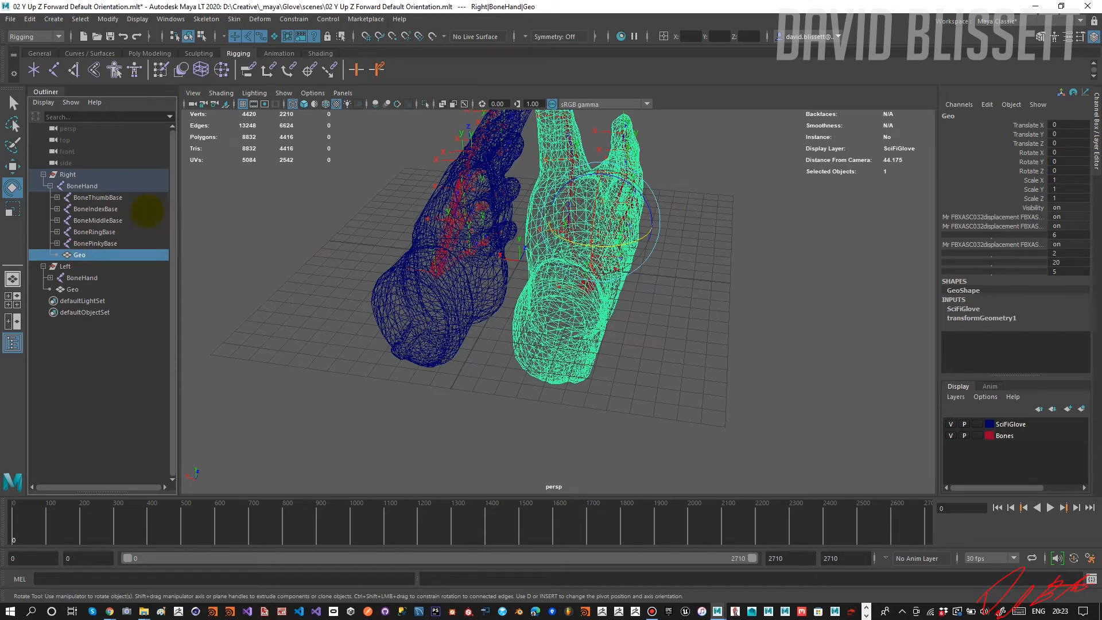
{"action": "left_click", "coordinate": [82, 185], "text": "ctrl"}
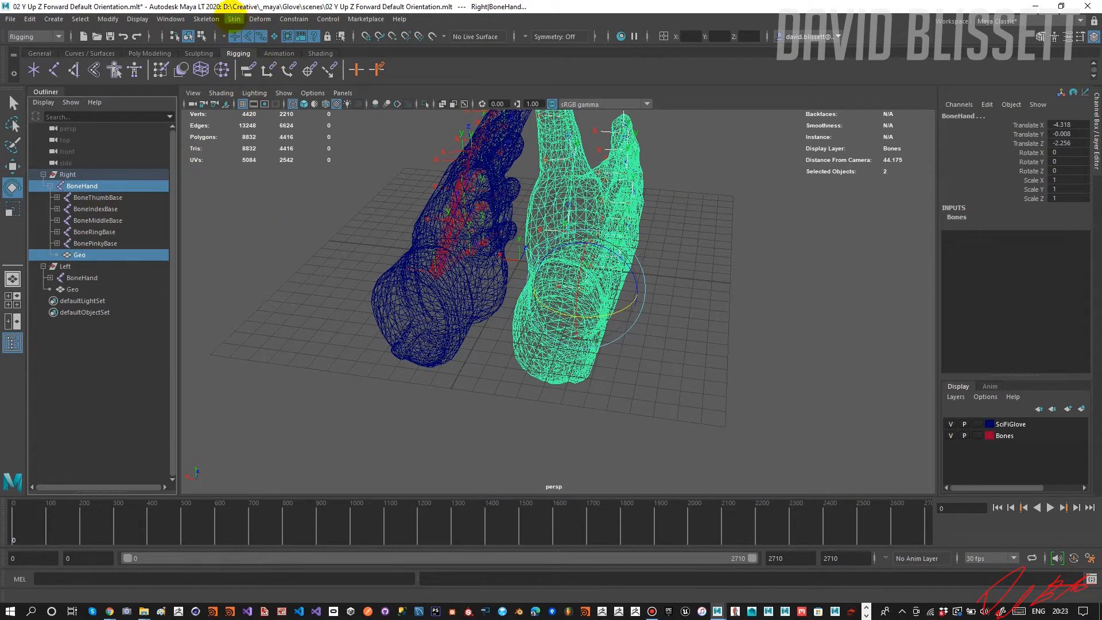
{"action": "left_click", "coordinate": [234, 19]}
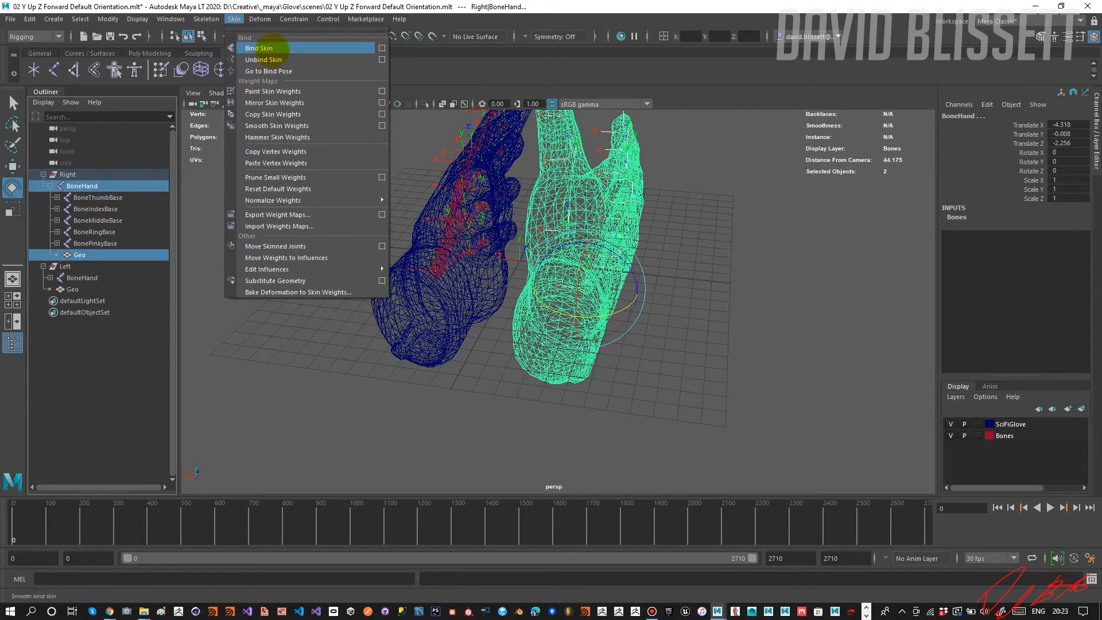
{"action": "left_click", "coordinate": [275, 50]}
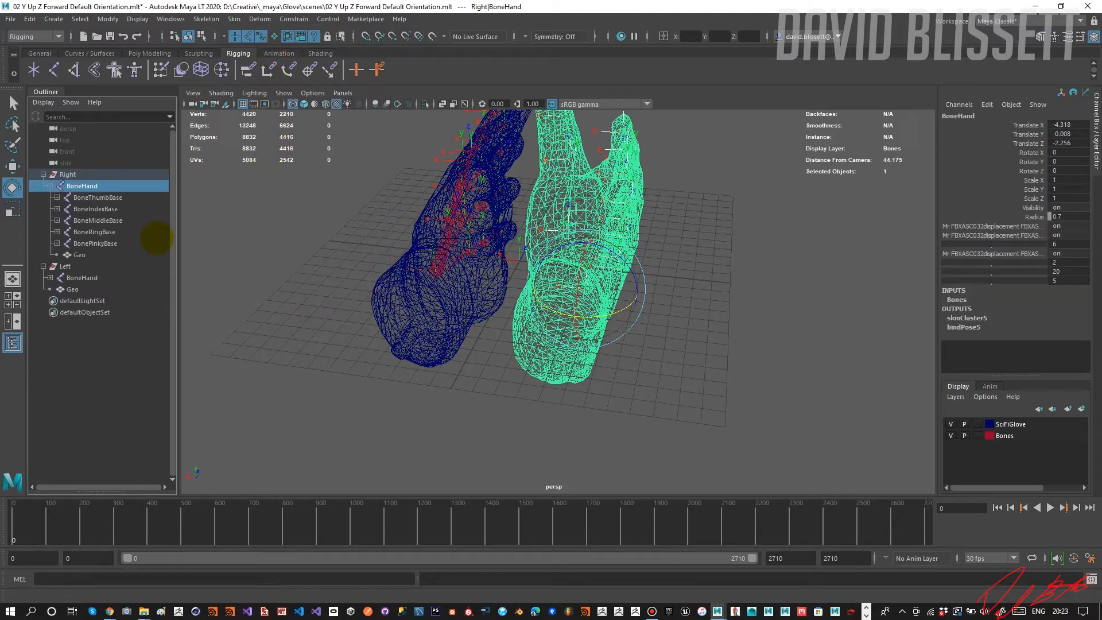
Test-rotate the right glove's BoneMiddleBase and undo the rotation.
{"action": "left_click", "coordinate": [97, 220]}
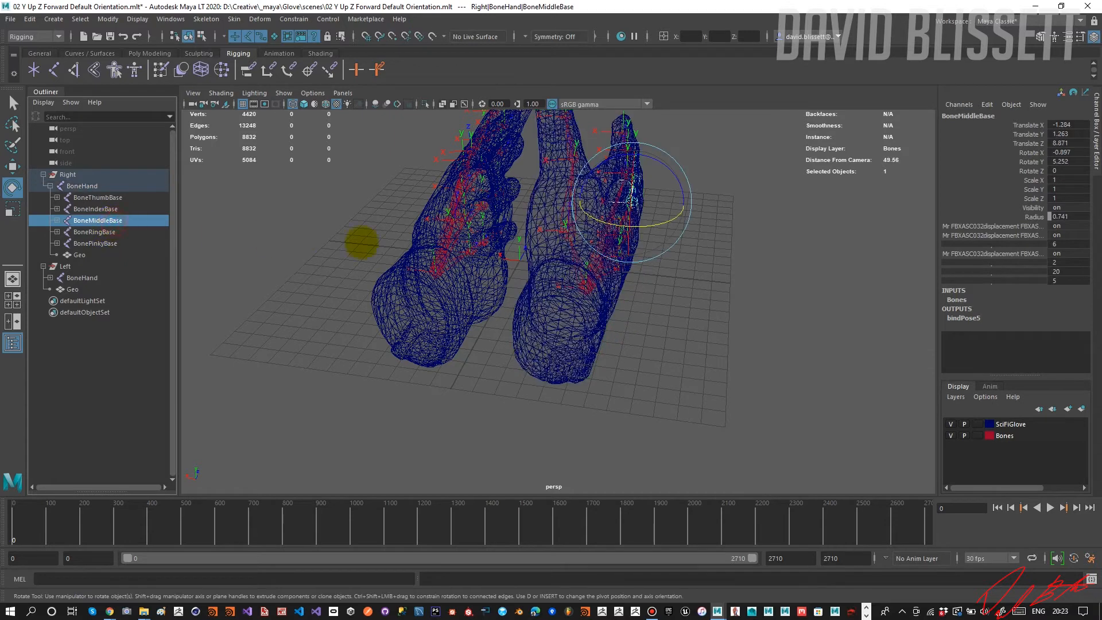
{"action": "left_click_drag", "start_coordinate": [560, 253], "coordinate": [646, 237], "text": "alt"}
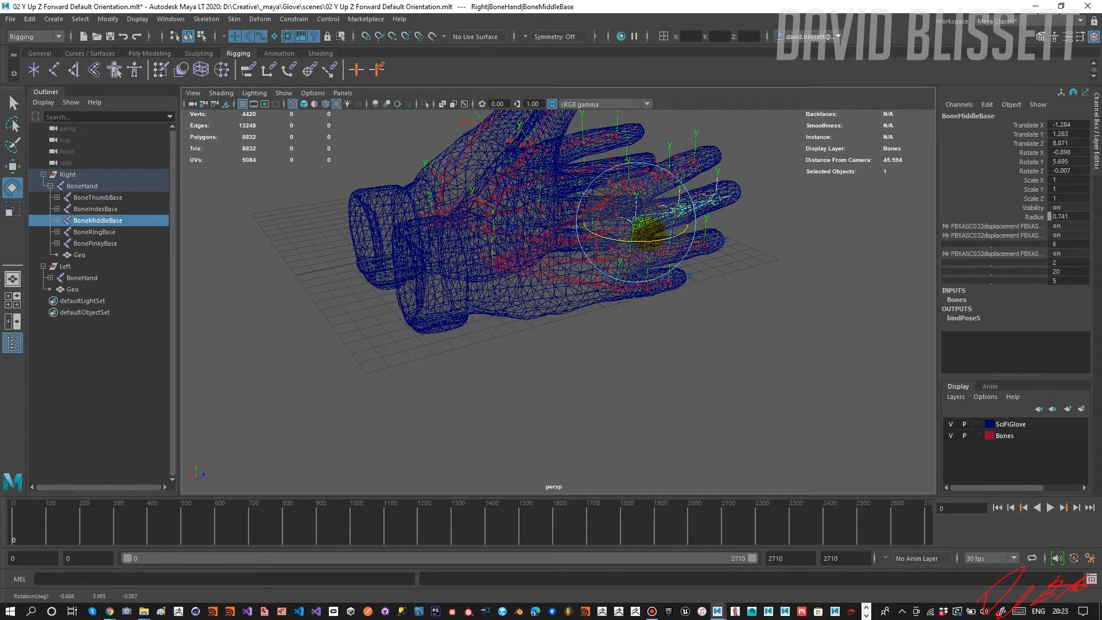
{"action": "key", "text": "ctrl+z"}
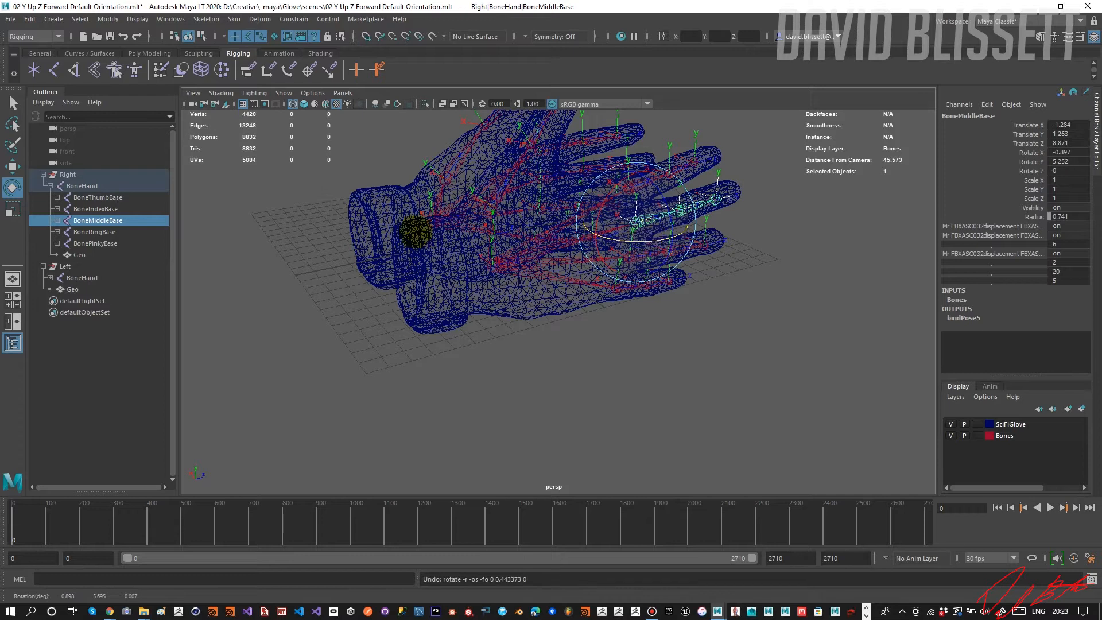
Unbind the right Geo mesh's skin again and delete the mesh's construction history.
{"action": "left_click", "coordinate": [79, 255]}
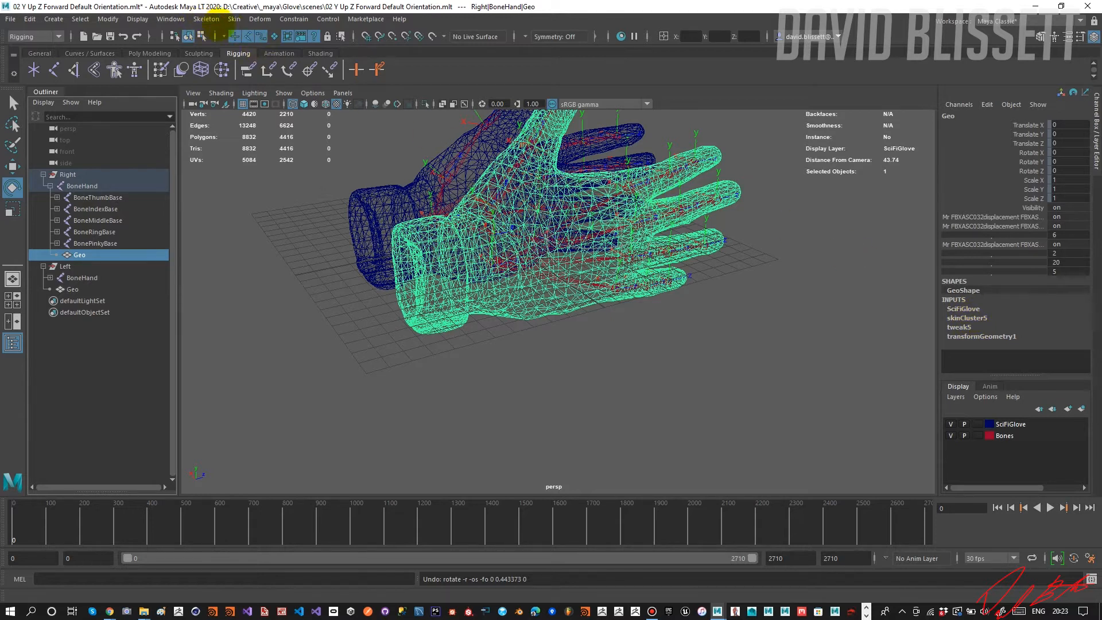
{"action": "left_click", "coordinate": [234, 19]}
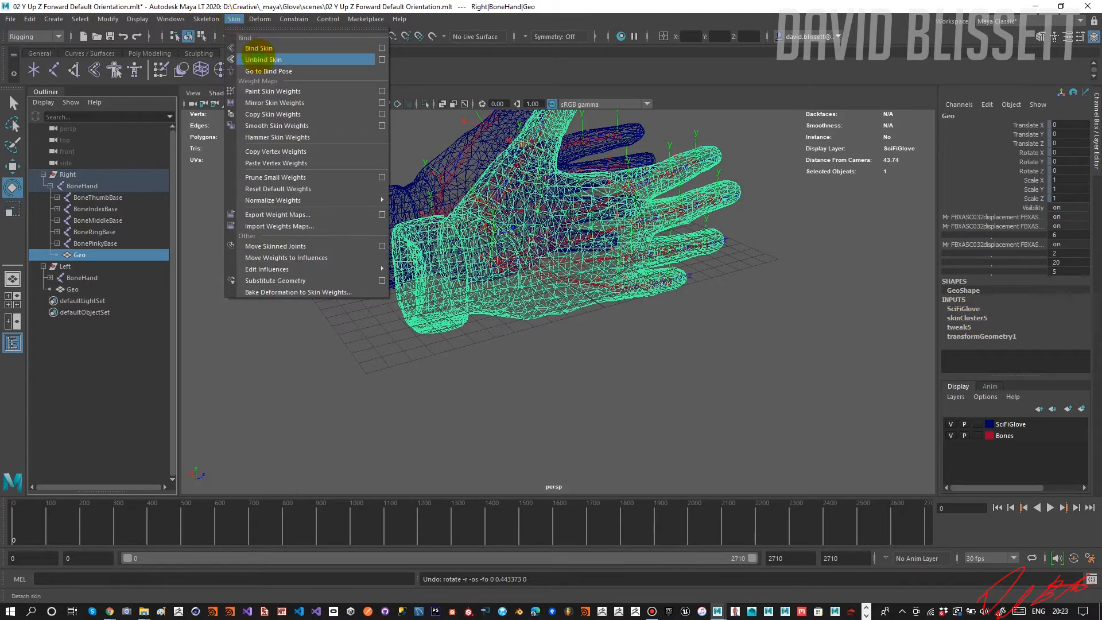
{"action": "left_click", "coordinate": [257, 46]}
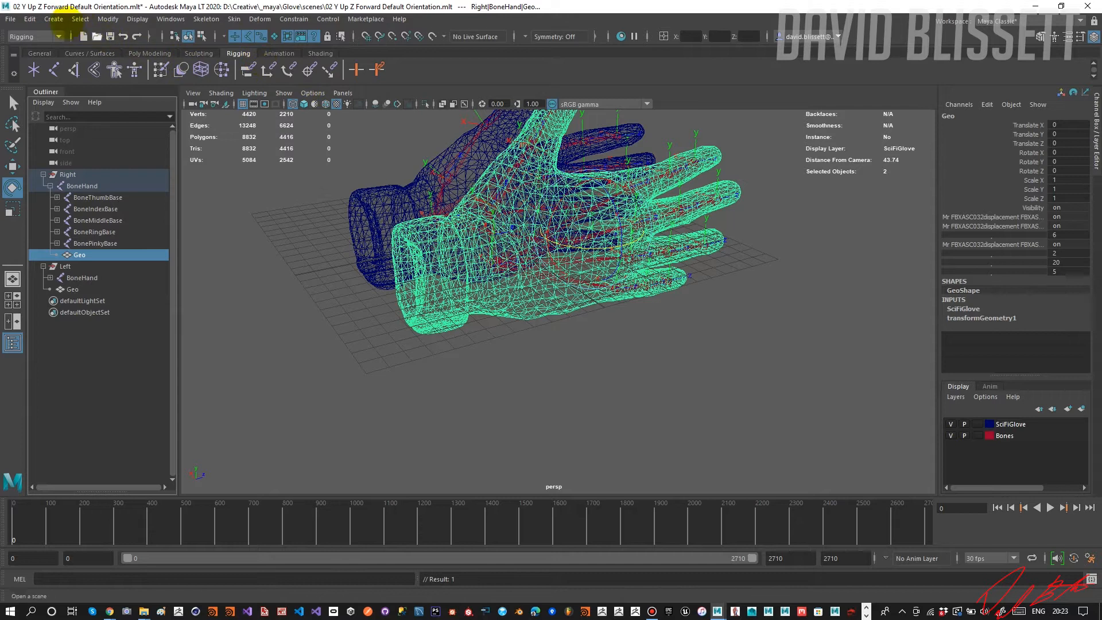
{"action": "left_click", "coordinate": [29, 19]}
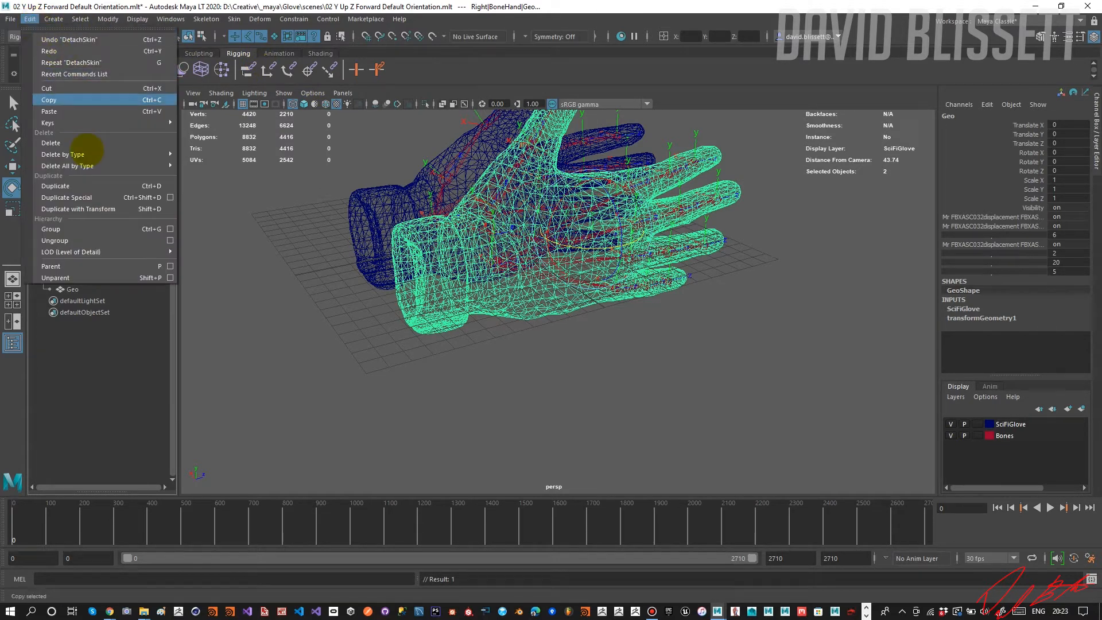
{"action": "mouse_move", "coordinate": [69, 155]}
{"action": "left_click", "coordinate": [201, 154]}
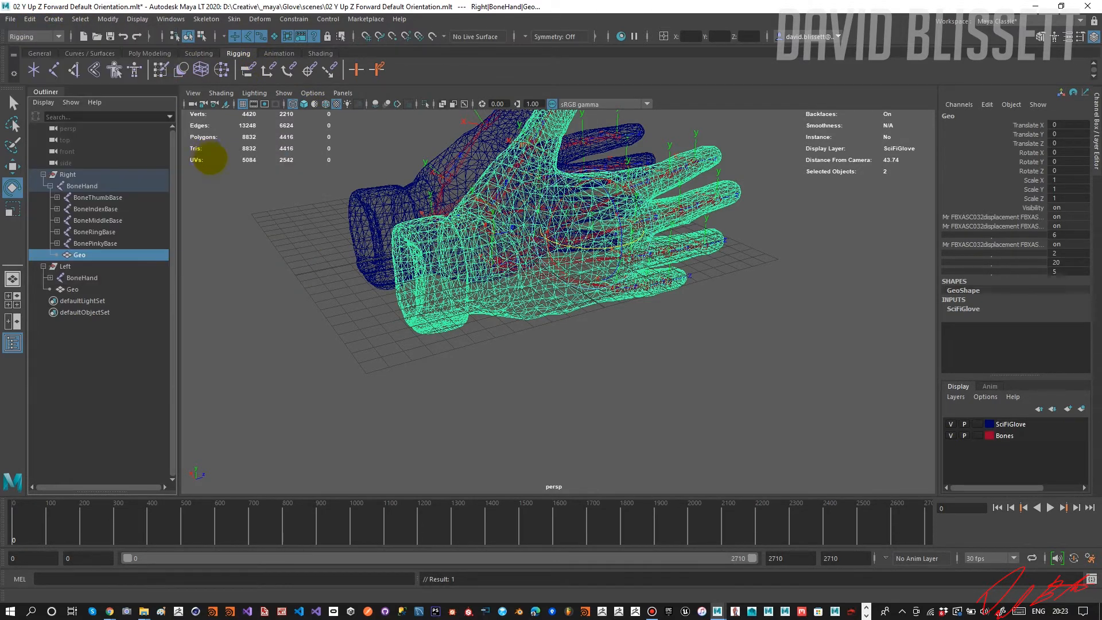
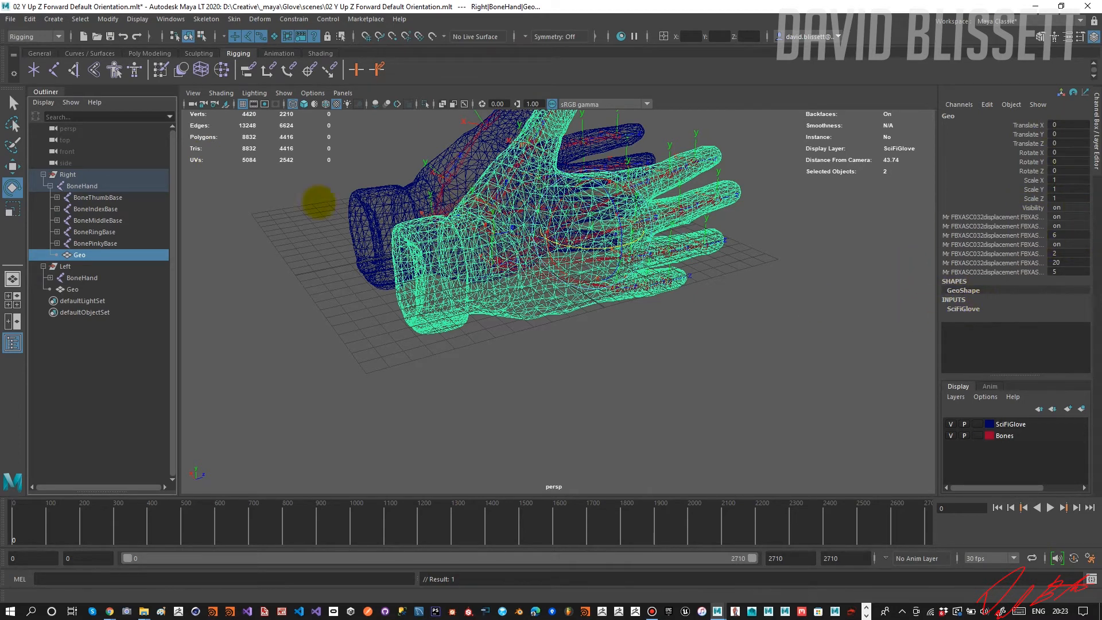
Bind the right Geo mesh's skin to the right BoneHand joint again.
{"action": "left_click", "coordinate": [82, 186], "text": "ctrl"}
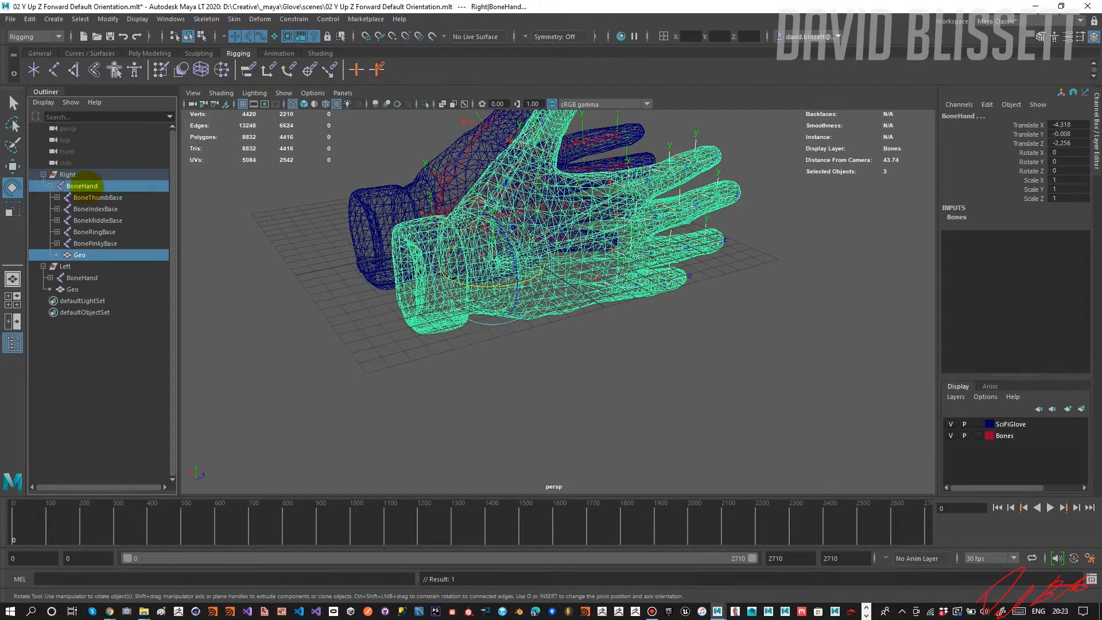
{"action": "left_click_drag", "start_coordinate": [354, 255], "coordinate": [367, 275], "text": "alt"}
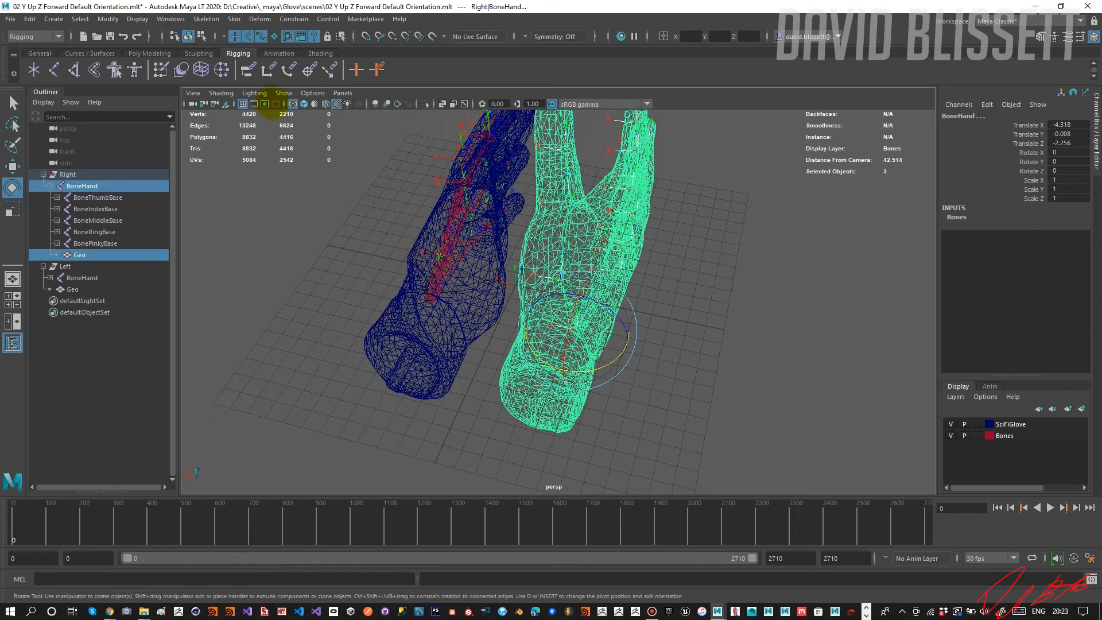
{"action": "left_click", "coordinate": [234, 20]}
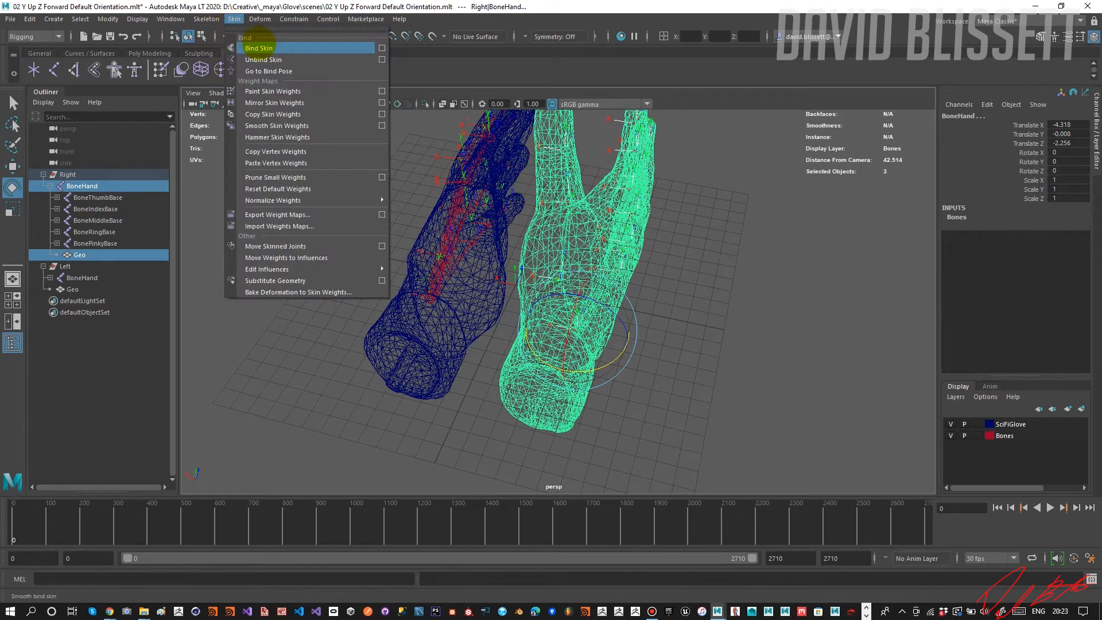
{"action": "left_click", "coordinate": [258, 47]}
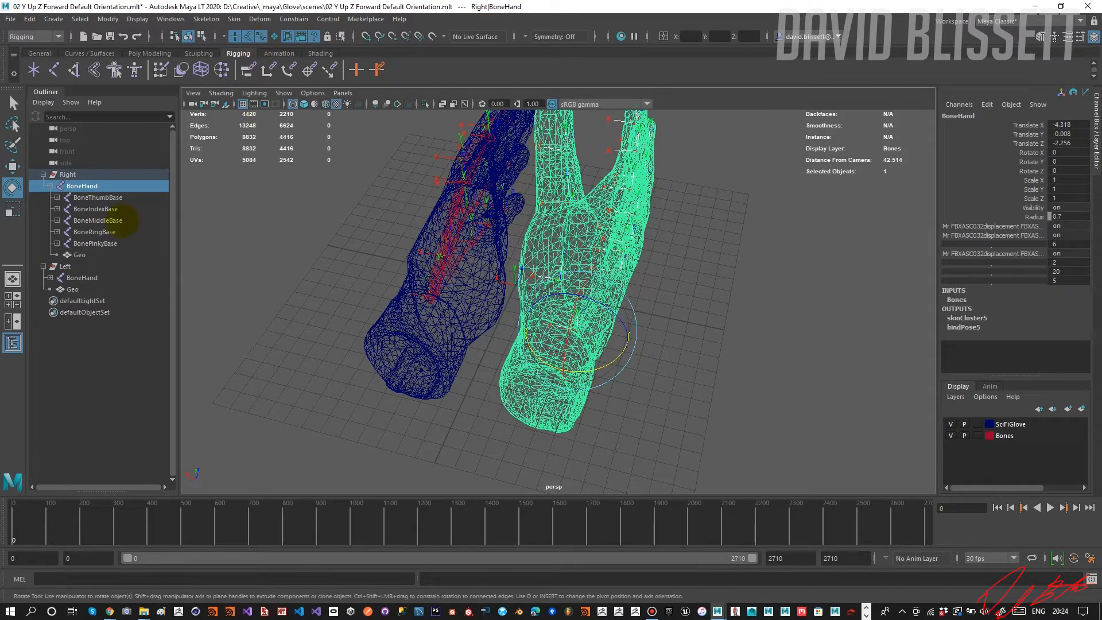
Test the new binding by rotating the right glove's BoneMiddleBase, and undo the rotation.
{"action": "left_click", "coordinate": [98, 220]}
{"action": "mouse_move", "coordinate": [645, 283]}
{"action": "left_mouse_down", "text": "alt"}
{"action": "mouse_move", "coordinate": [608, 276]}
{"action": "mouse_move", "coordinate": [653, 266]}
{"action": "mouse_move", "coordinate": [643, 265]}
{"action": "left_mouse_up", "text": "alt"}
{"action": "key", "text": "ctrl+z"}
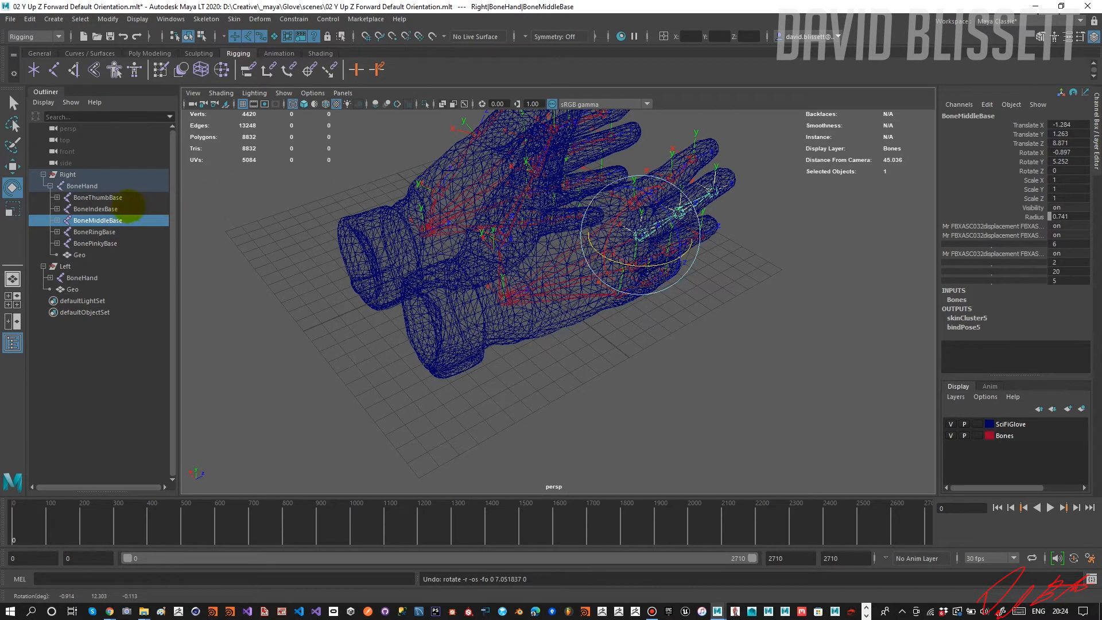
Test-rotate the right glove's BoneThumbBase in different directions, undoing each rotation.
{"action": "left_click", "coordinate": [118, 198]}
{"action": "left_click_drag", "start_coordinate": [459, 236], "coordinate": [413, 212]}
{"action": "key", "text": "ctrl+z"}
{"action": "middle_click_drag", "start_coordinate": [467, 217], "coordinate": [371, 286], "text": "alt"}
{"action": "left_click_drag", "start_coordinate": [371, 286], "coordinate": [501, 253], "text": "alt"}
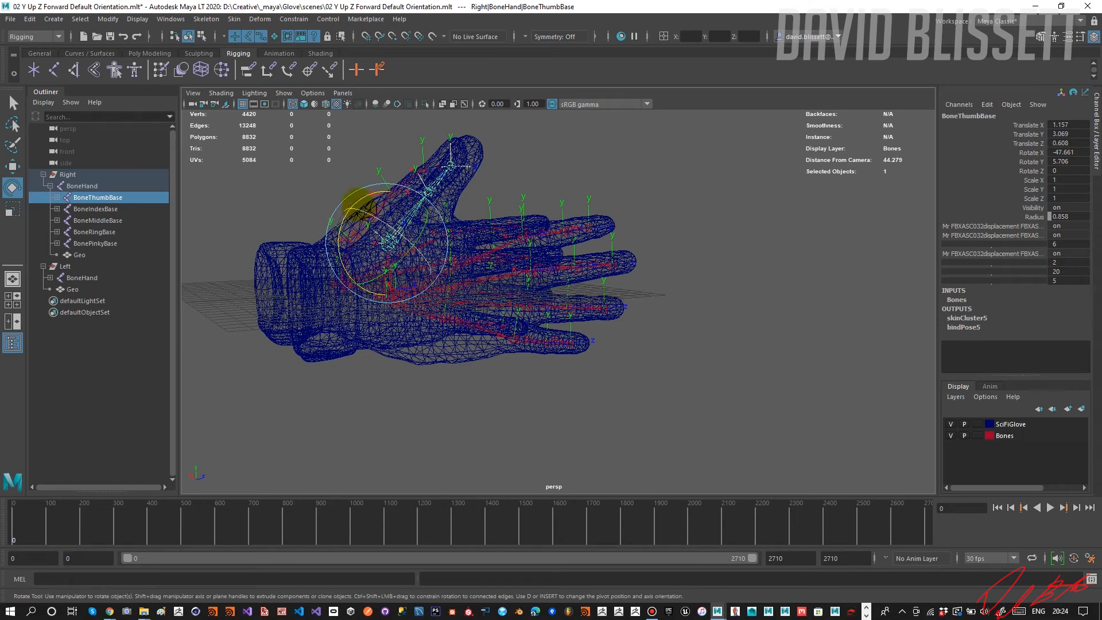
{"action": "left_click_drag", "start_coordinate": [359, 198], "coordinate": [416, 246]}
{"action": "key", "text": "ctrl+z"}
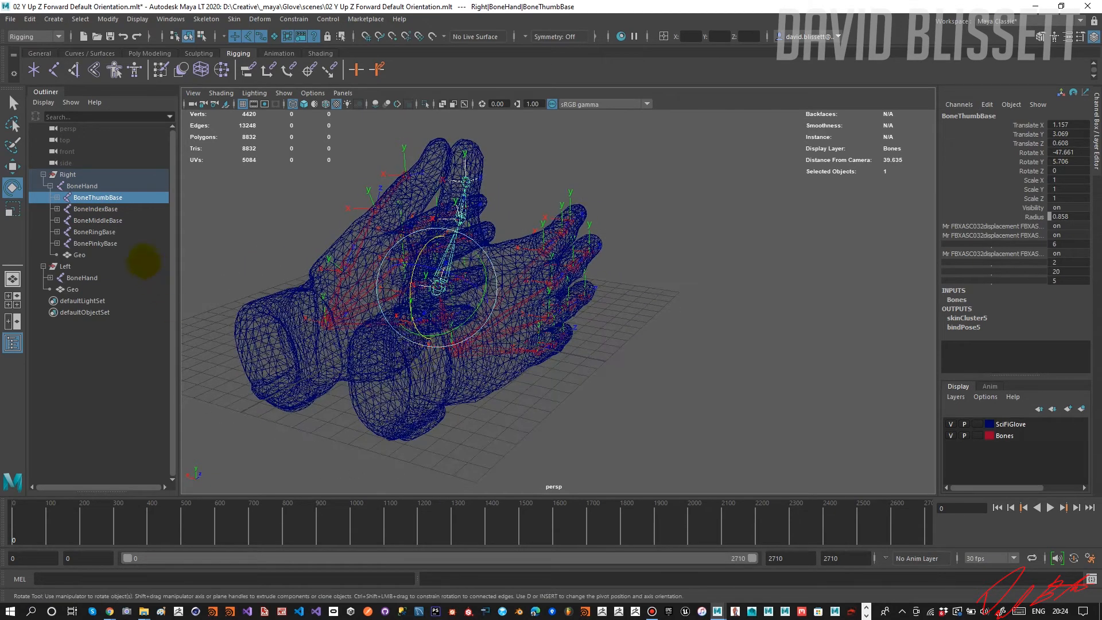
Activate the Paint Skin Weights Tool for the right BoneHand and open its tool settings.
{"action": "left_click", "coordinate": [96, 185]}
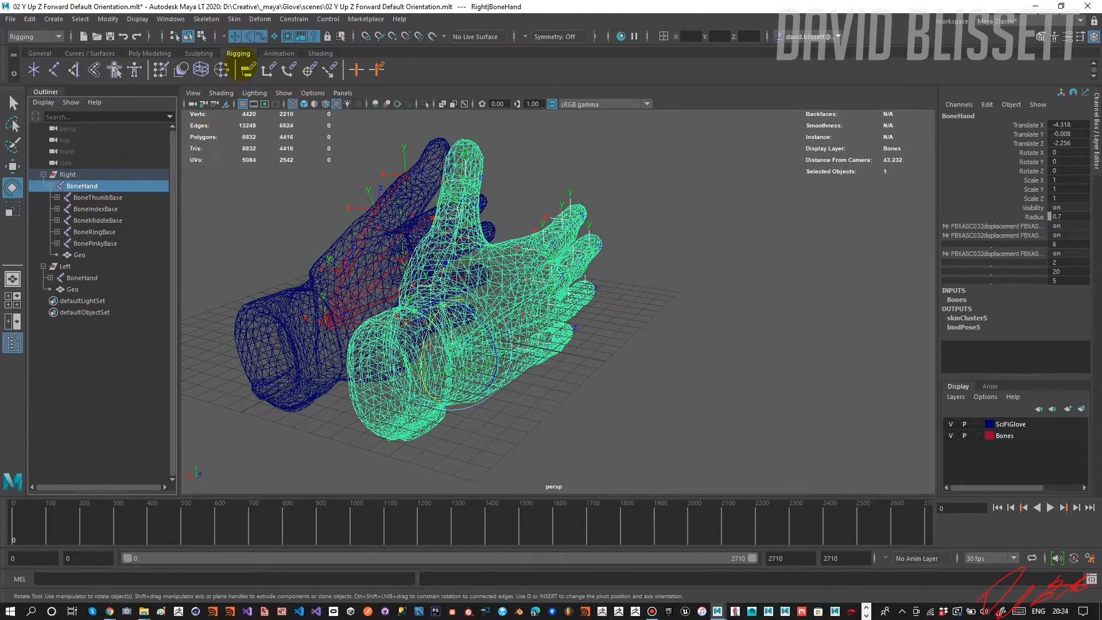
{"action": "left_click", "coordinate": [235, 19]}
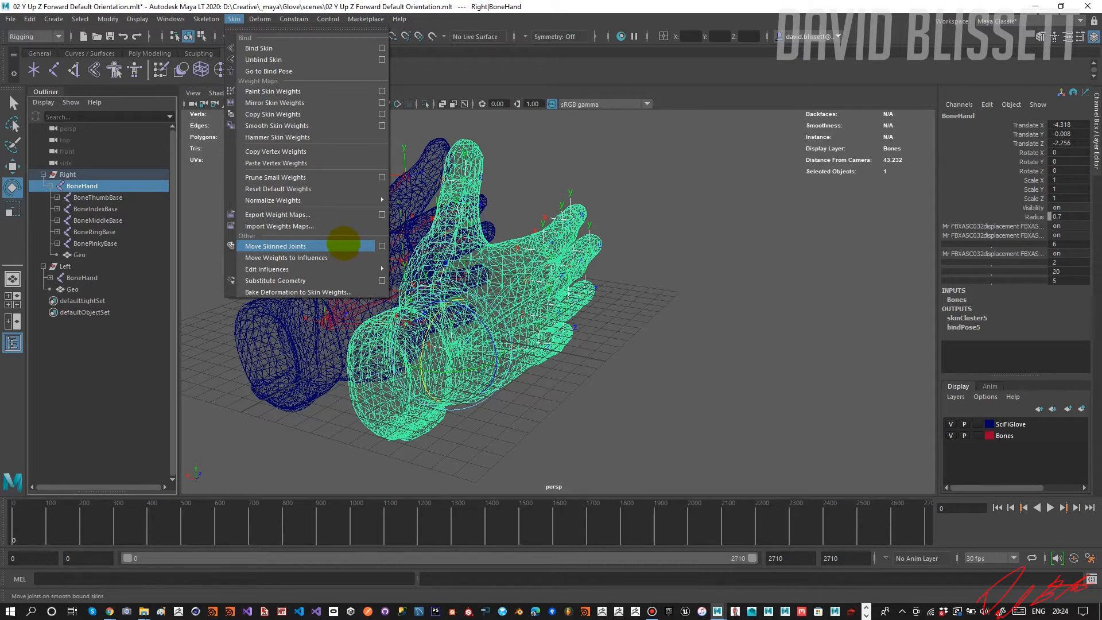
{"action": "left_click", "coordinate": [316, 91]}
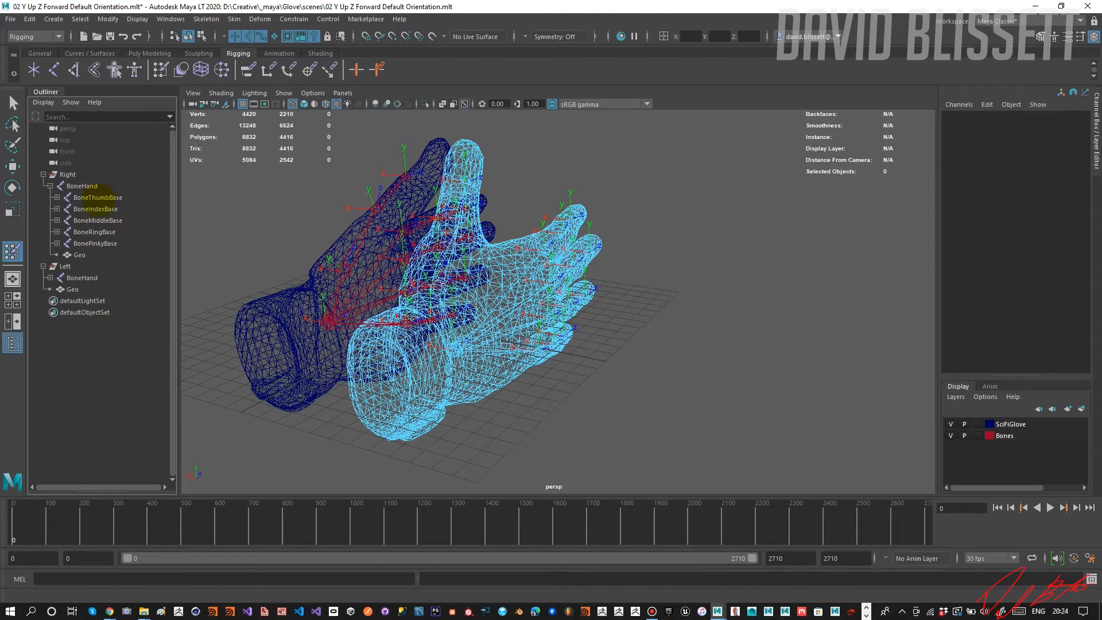
{"action": "double_click", "coordinate": [13, 251]}
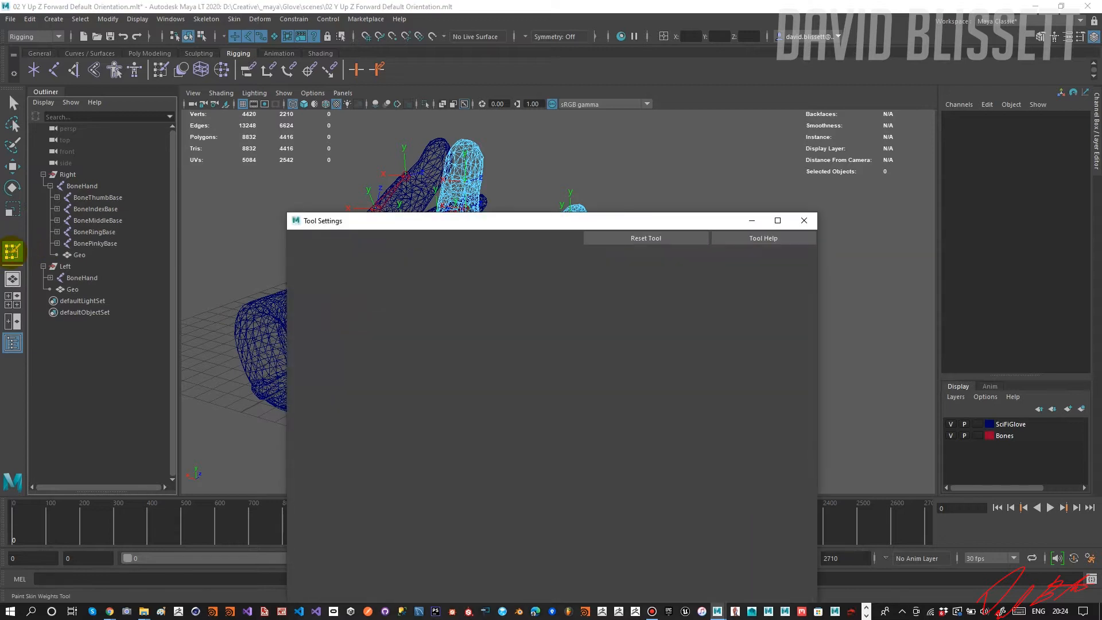
{"action": "left_click_drag", "start_coordinate": [377, 221], "coordinate": [606, 173]}
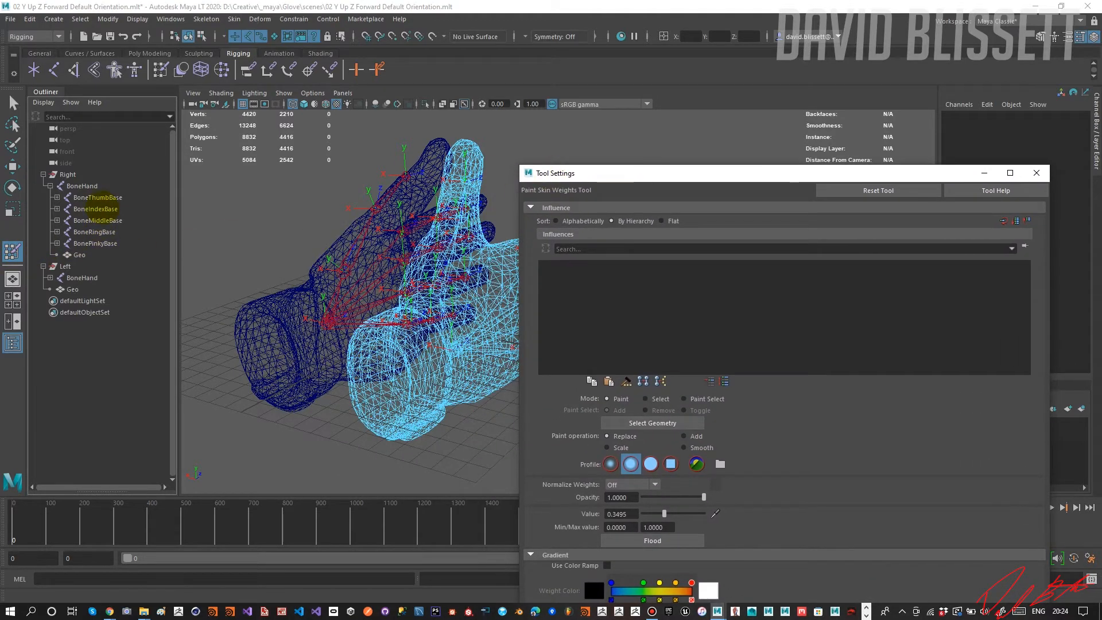
Expand the right BoneThumbBase hierarchy and display the gloves with Smooth Shade All, keeping the viewport clear of the tool settings.
{"action": "left_click", "coordinate": [93, 195]}
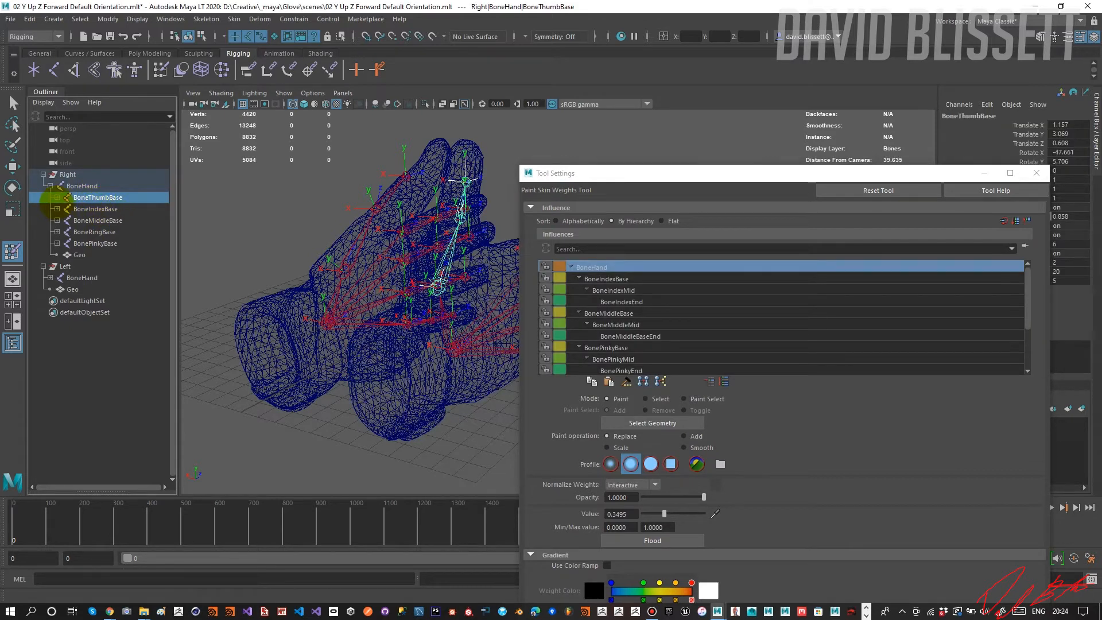
{"action": "left_click", "coordinate": [57, 197]}
{"action": "left_click_drag", "start_coordinate": [253, 251], "coordinate": [280, 252], "text": "alt"}
{"action": "left_click_drag", "start_coordinate": [646, 175], "coordinate": [664, 73]}
{"action": "mouse_move", "coordinate": [464, 263]}
{"action": "left_mouse_down", "text": "alt"}
{"action": "mouse_move", "coordinate": [438, 192]}
{"action": "mouse_move", "coordinate": [451, 177]}
{"action": "left_mouse_up", "text": "alt"}
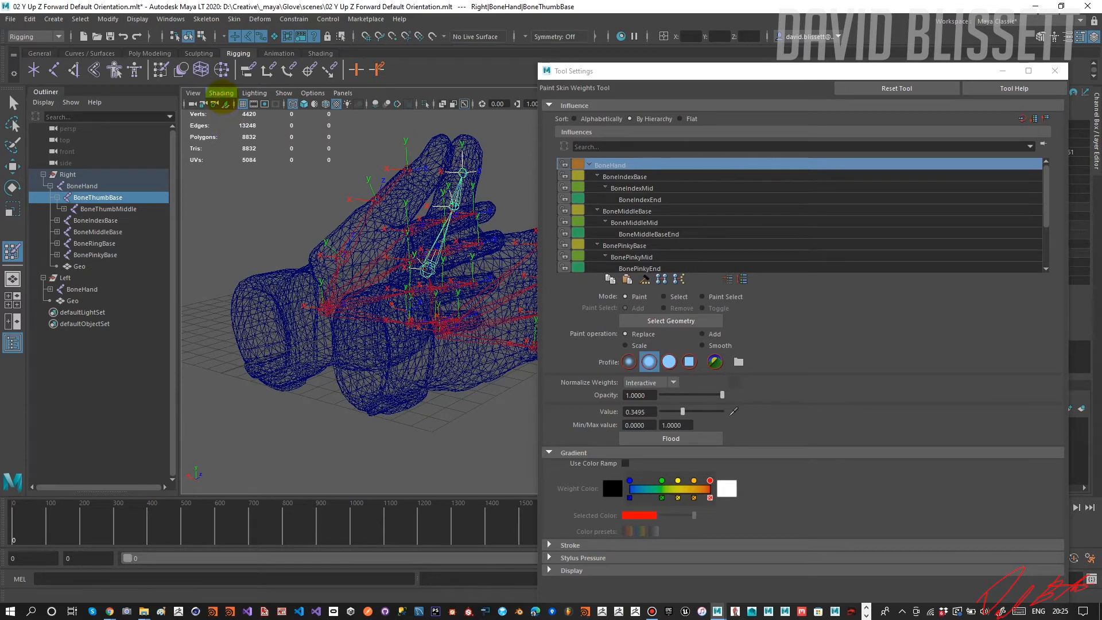
{"action": "left_click", "coordinate": [221, 95]}
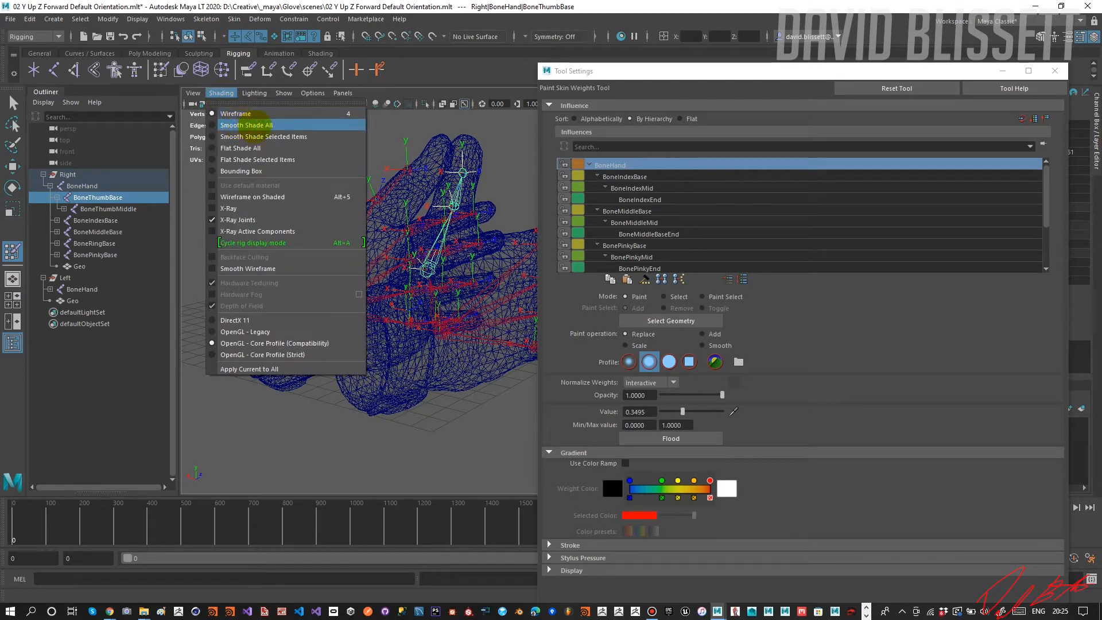
{"action": "left_click", "coordinate": [247, 124]}
{"action": "mouse_move", "coordinate": [394, 229]}
{"action": "left_mouse_down", "text": "alt"}
{"action": "mouse_move", "coordinate": [401, 256]}
{"action": "mouse_move", "coordinate": [427, 273]}
{"action": "mouse_move", "coordinate": [364, 253]}
{"action": "mouse_move", "coordinate": [514, 243]}
{"action": "left_mouse_up", "text": "alt"}
Choose the BoneIndexBase influence, switch the weight tool to Select mode, and select the skinned geometry.
{"action": "left_click", "coordinate": [656, 223]}
{"action": "left_click", "coordinate": [636, 176]}
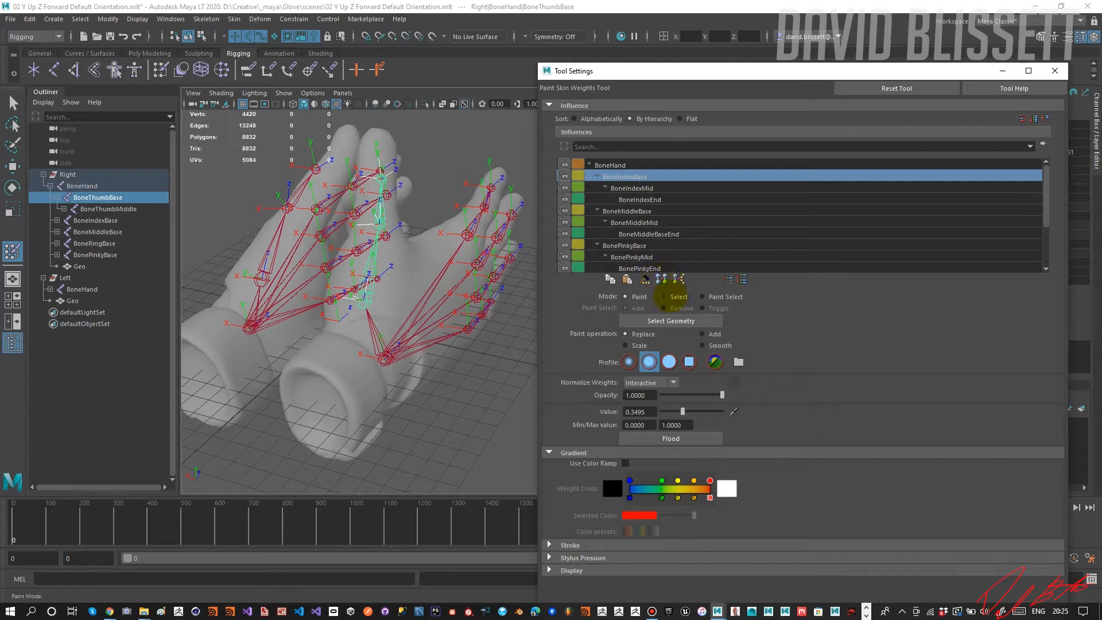
{"action": "left_click", "coordinate": [663, 296]}
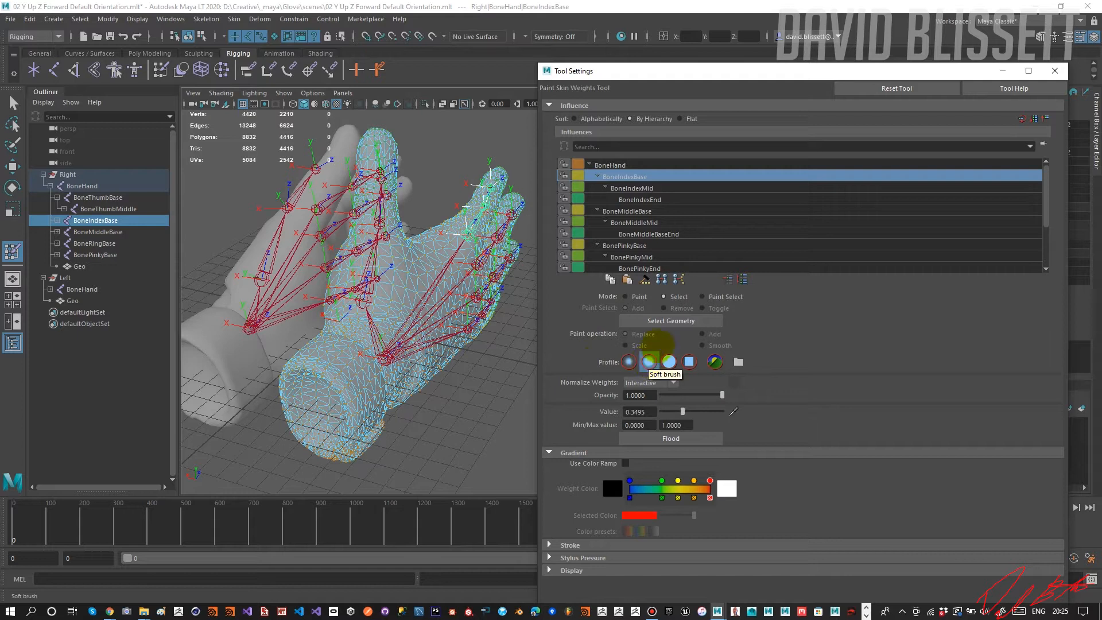
{"action": "left_click", "coordinate": [667, 322]}
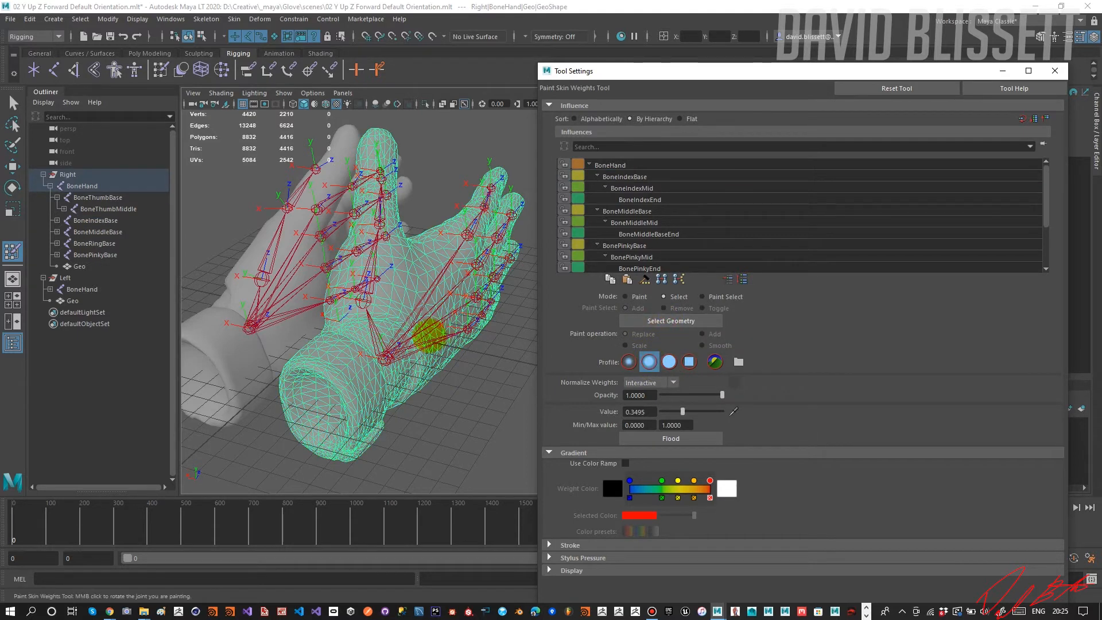
Isolate the Right group in the perspective view so only the right glove is displayed.
{"action": "left_click", "coordinate": [67, 174]}
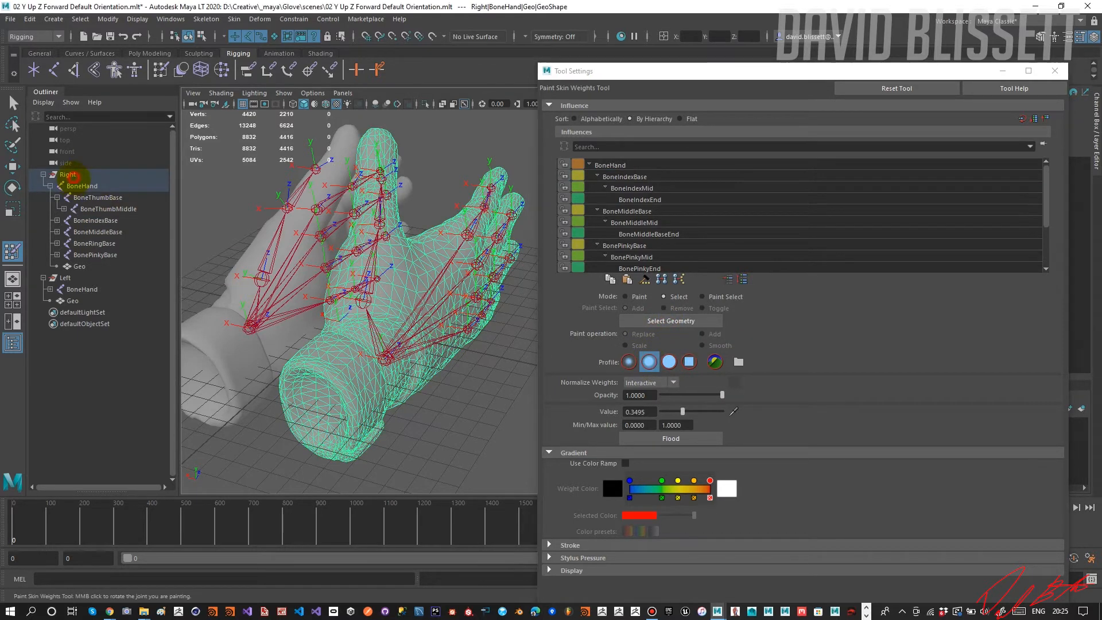
{"action": "left_click", "coordinate": [426, 104]}
{"action": "left_click_drag", "start_coordinate": [438, 178], "coordinate": [278, 181], "text": "alt"}
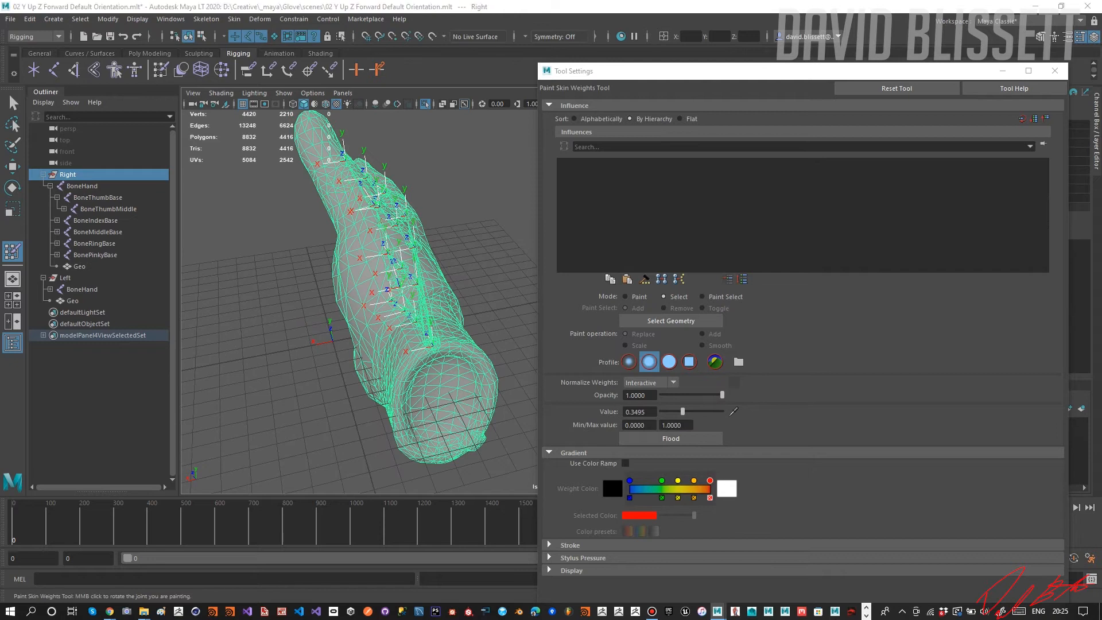
Switch the weight tool to Paint mode, check the BoneIndexMid weights, and choose BoneThumbBase as the influence.
{"action": "left_click", "coordinate": [630, 296]}
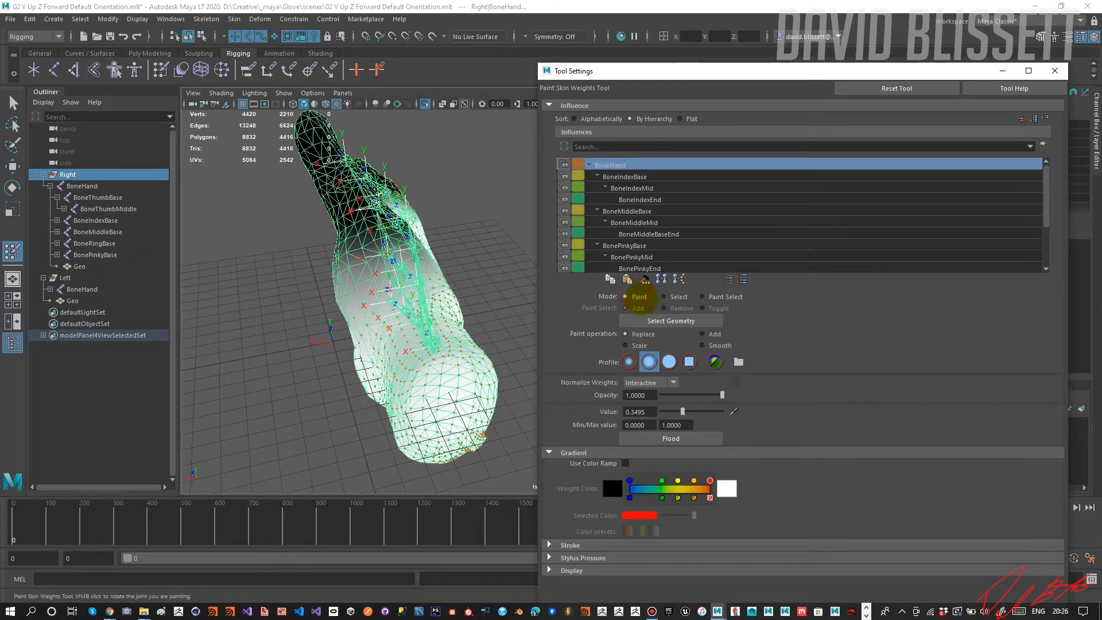
{"action": "left_click", "coordinate": [486, 293]}
{"action": "left_click_drag", "start_coordinate": [489, 293], "coordinate": [442, 306], "text": "alt"}
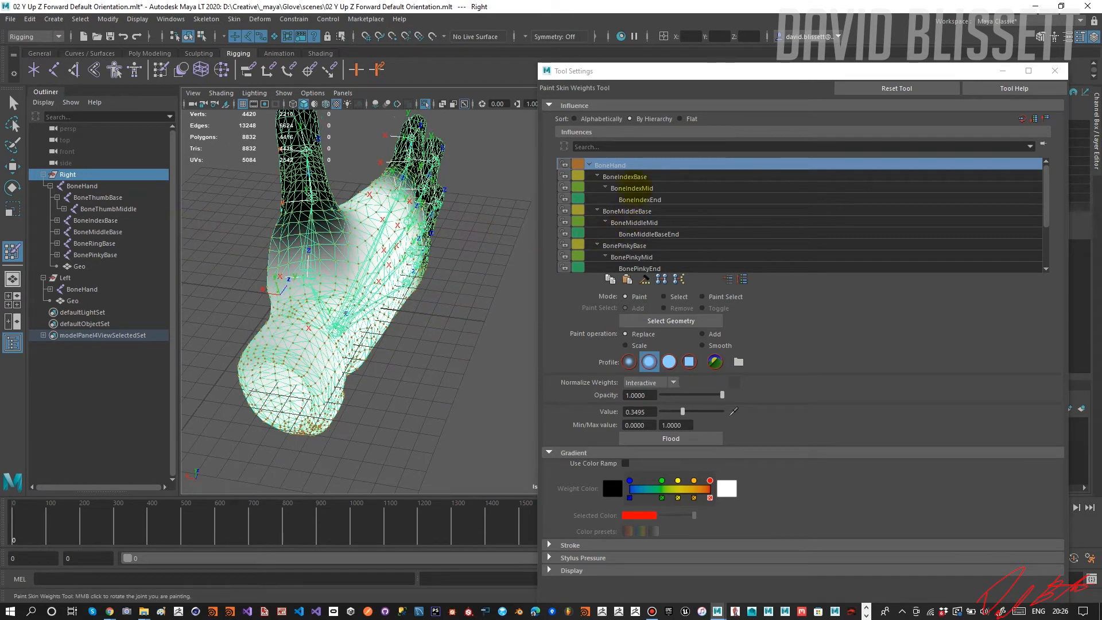
{"action": "left_click", "coordinate": [632, 188]}
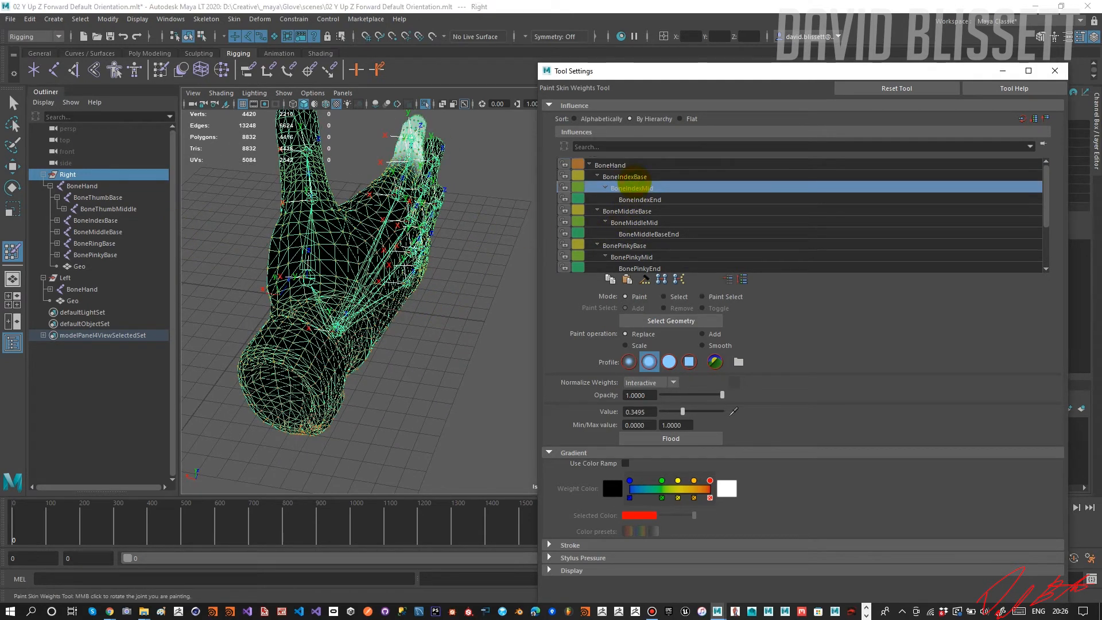
{"action": "scroll", "coordinate": [652, 213], "scroll_direction": "down", "scroll_amount": 4}
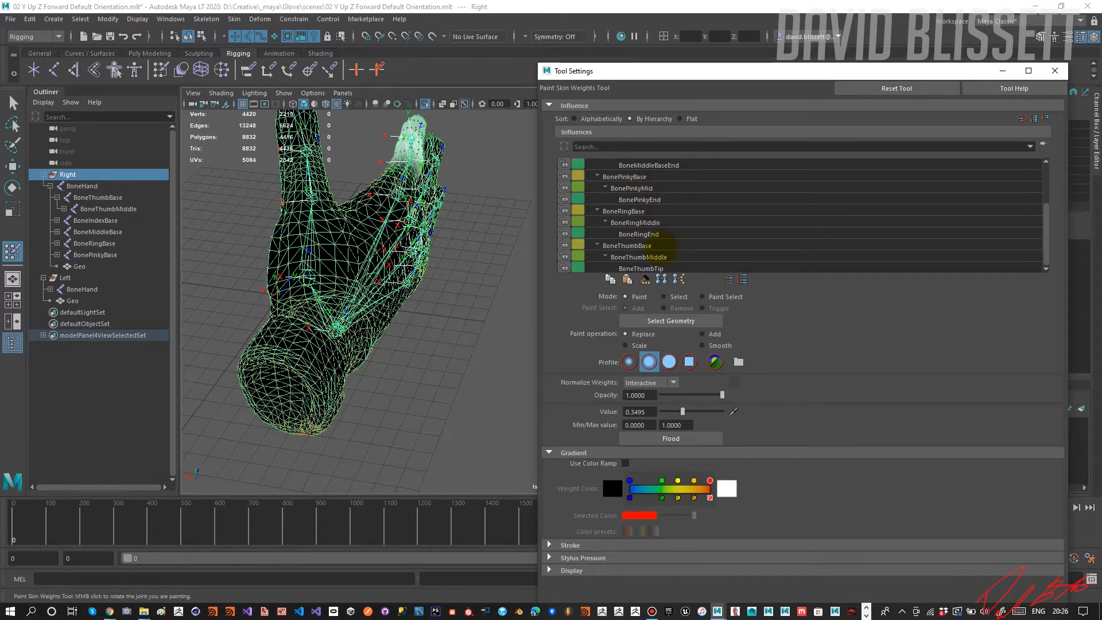
{"action": "left_click", "coordinate": [658, 248]}
{"action": "left_click_drag", "start_coordinate": [453, 256], "coordinate": [450, 256], "text": "alt"}
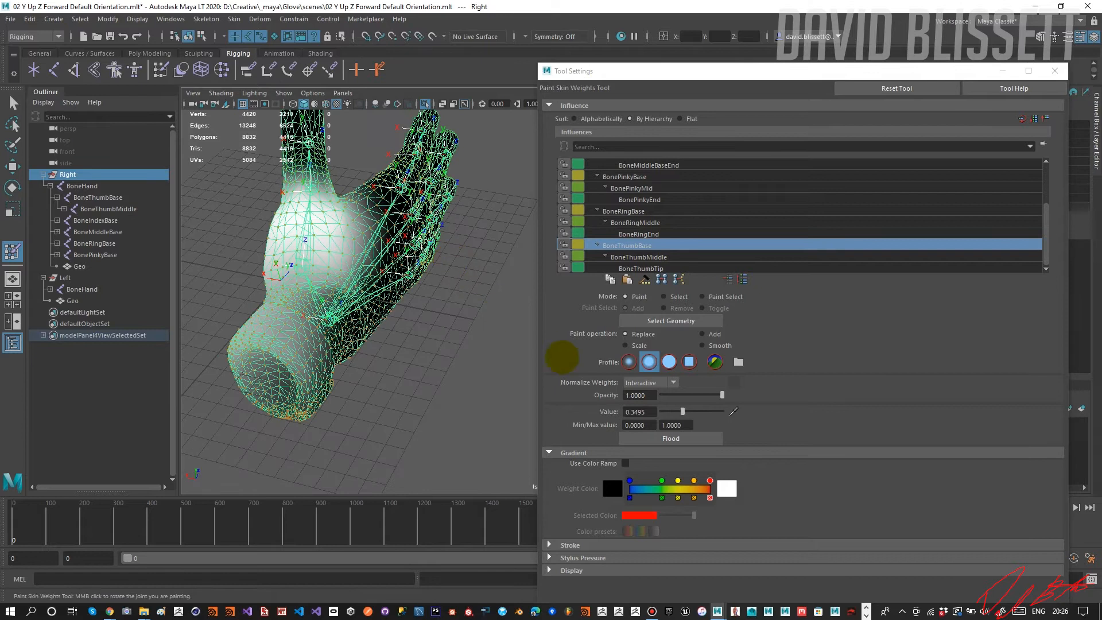
Paint the BoneThumbBase weights out of the glove's wrist cuff with the Replace operation at value 0.
{"action": "left_click_drag", "start_coordinate": [683, 411], "coordinate": [661, 411]}
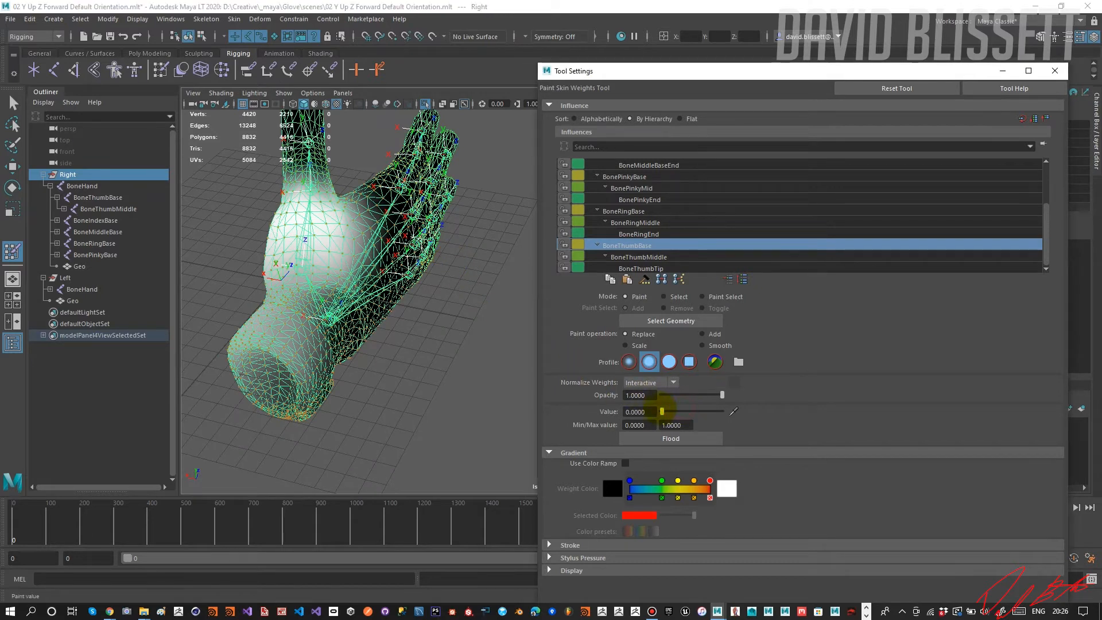
{"action": "left_click_drag", "start_coordinate": [295, 329], "coordinate": [423, 376], "text": "alt"}
{"action": "mouse_move", "coordinate": [336, 391]}
{"action": "left_mouse_down"}
{"action": "mouse_move", "coordinate": [270, 373]}
{"action": "mouse_move", "coordinate": [322, 411]}
{"action": "mouse_move", "coordinate": [290, 385]}
{"action": "left_mouse_up"}
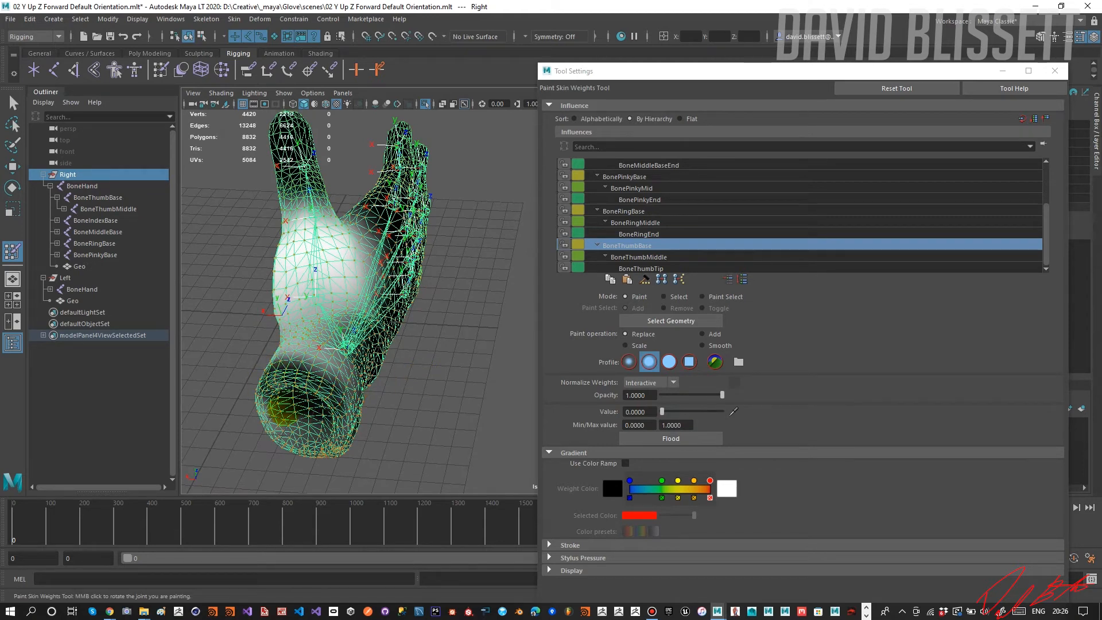
{"action": "mouse_move", "coordinate": [310, 452]}
{"action": "left_mouse_down", "text": "alt"}
{"action": "mouse_move", "coordinate": [299, 436]}
{"action": "mouse_move", "coordinate": [352, 421]}
{"action": "mouse_move", "coordinate": [337, 386]}
{"action": "mouse_move", "coordinate": [308, 364]}
{"action": "mouse_move", "coordinate": [327, 372]}
{"action": "mouse_move", "coordinate": [276, 330]}
{"action": "mouse_move", "coordinate": [418, 315]}
{"action": "left_mouse_up", "text": "alt"}
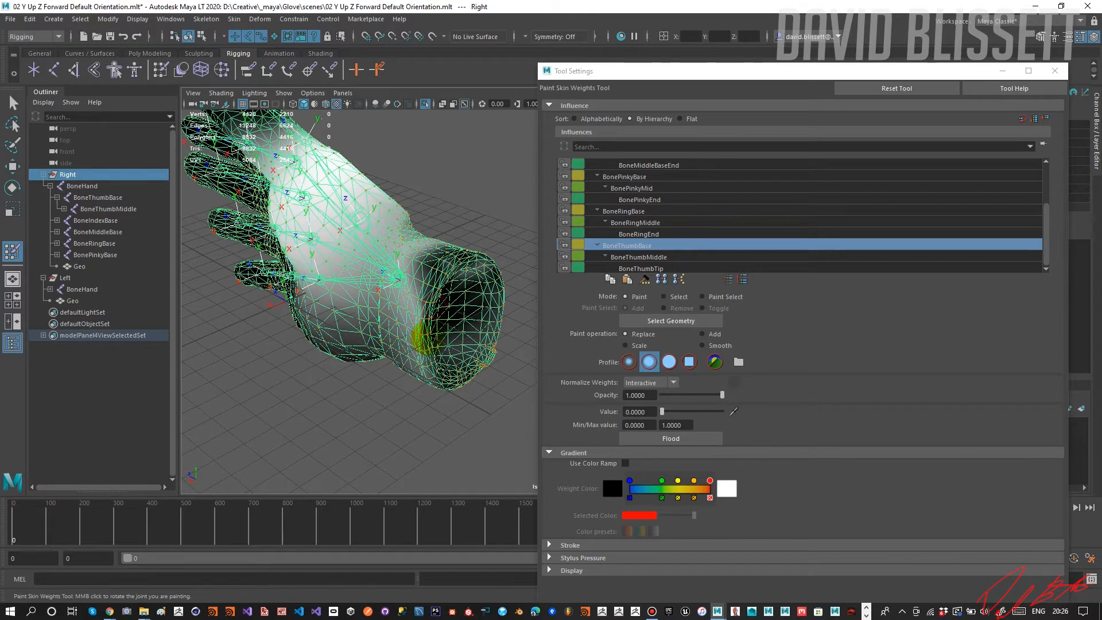
{"action": "left_click_drag", "start_coordinate": [485, 373], "coordinate": [316, 259], "text": "alt"}
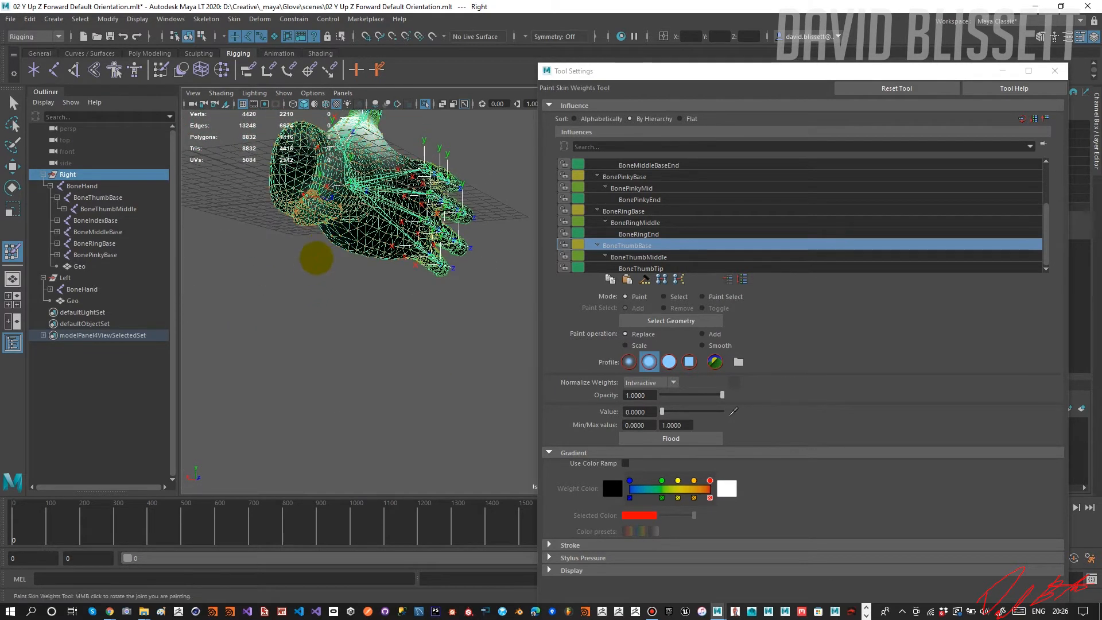
Paint BoneThumbBase weights of 0 over the pinky side and heel of the palm, keeping the influence around the thumb base.
{"action": "left_click_drag", "start_coordinate": [274, 218], "coordinate": [254, 177], "text": "alt"}
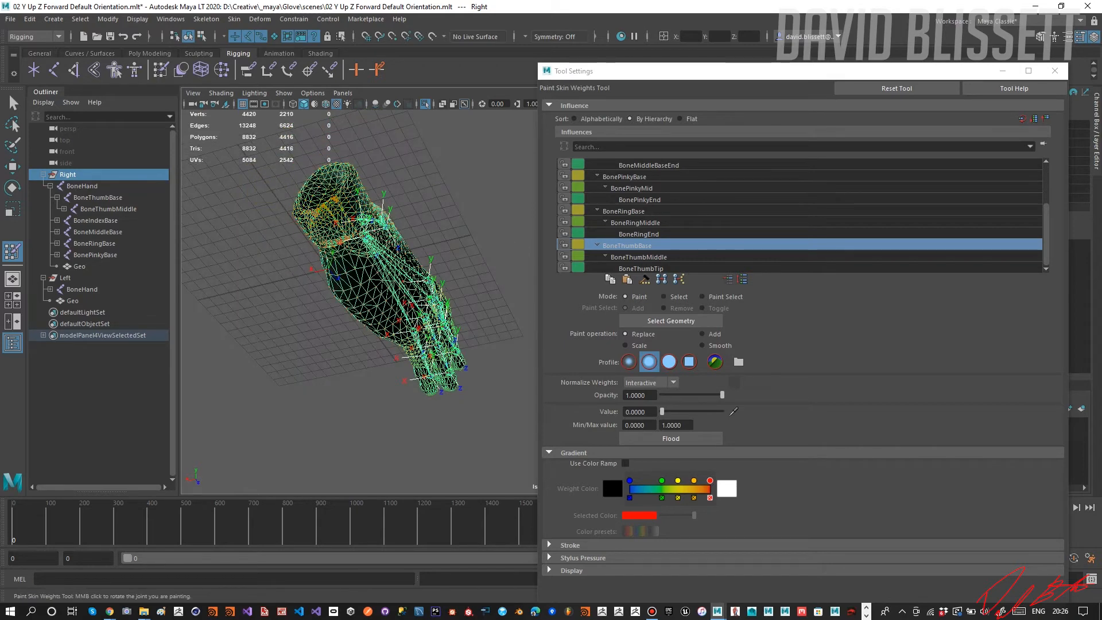
{"action": "mouse_move", "coordinate": [340, 192]}
{"action": "left_mouse_down", "text": "alt"}
{"action": "mouse_move", "coordinate": [295, 226]}
{"action": "mouse_move", "coordinate": [319, 201]}
{"action": "mouse_move", "coordinate": [317, 282]}
{"action": "mouse_move", "coordinate": [381, 253]}
{"action": "mouse_move", "coordinate": [458, 243]}
{"action": "mouse_move", "coordinate": [500, 265]}
{"action": "left_mouse_up", "text": "alt"}
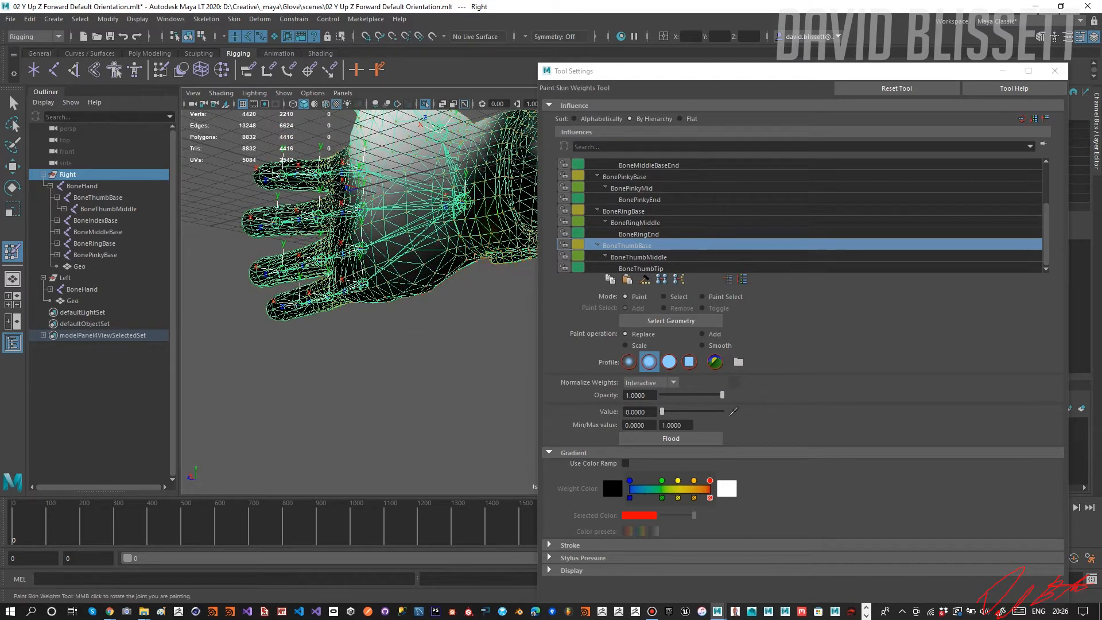
{"action": "left_click_drag", "start_coordinate": [500, 261], "coordinate": [454, 299], "text": "alt"}
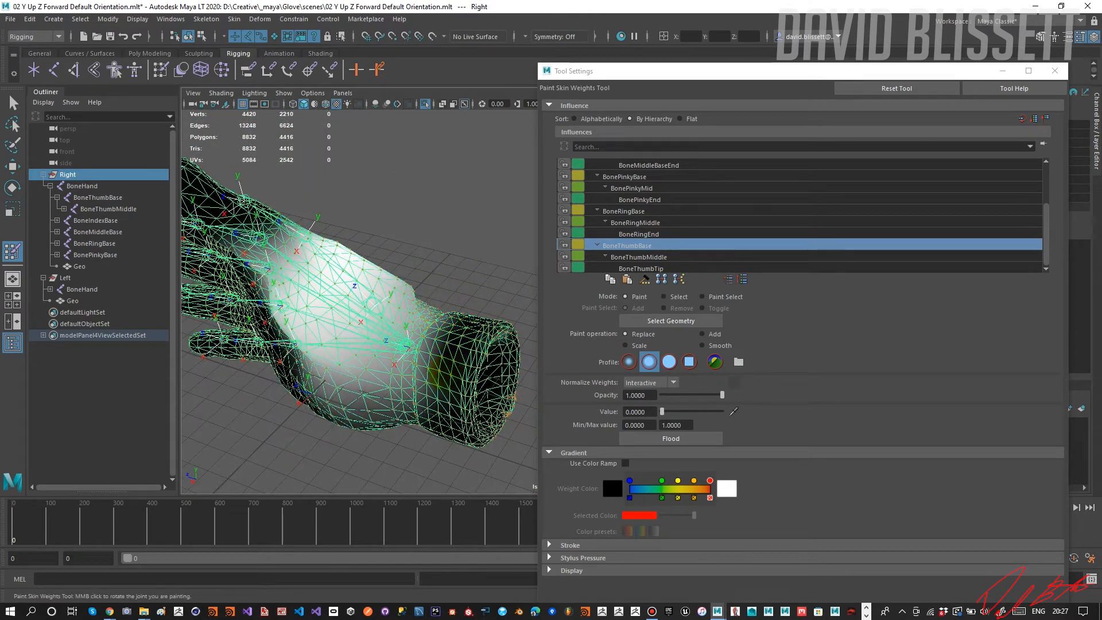
{"action": "mouse_move", "coordinate": [462, 318]}
{"action": "left_mouse_down", "text": "alt"}
{"action": "mouse_move", "coordinate": [411, 381]}
{"action": "mouse_move", "coordinate": [367, 373]}
{"action": "mouse_move", "coordinate": [313, 281]}
{"action": "left_mouse_up", "text": "alt"}
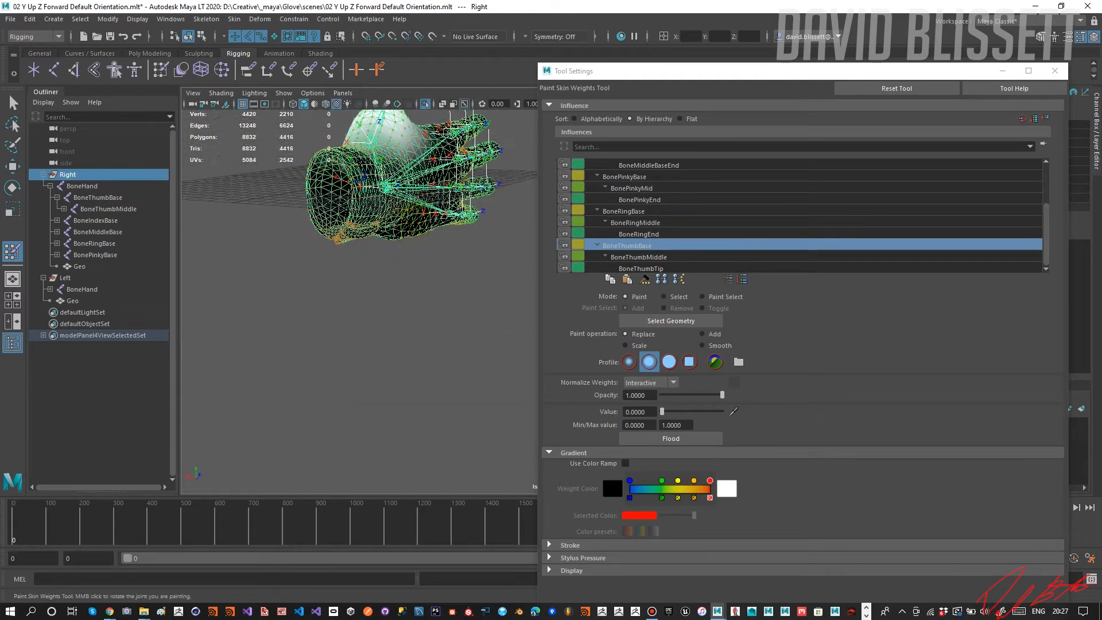
{"action": "left_click_drag", "start_coordinate": [424, 195], "coordinate": [396, 223], "text": "alt"}
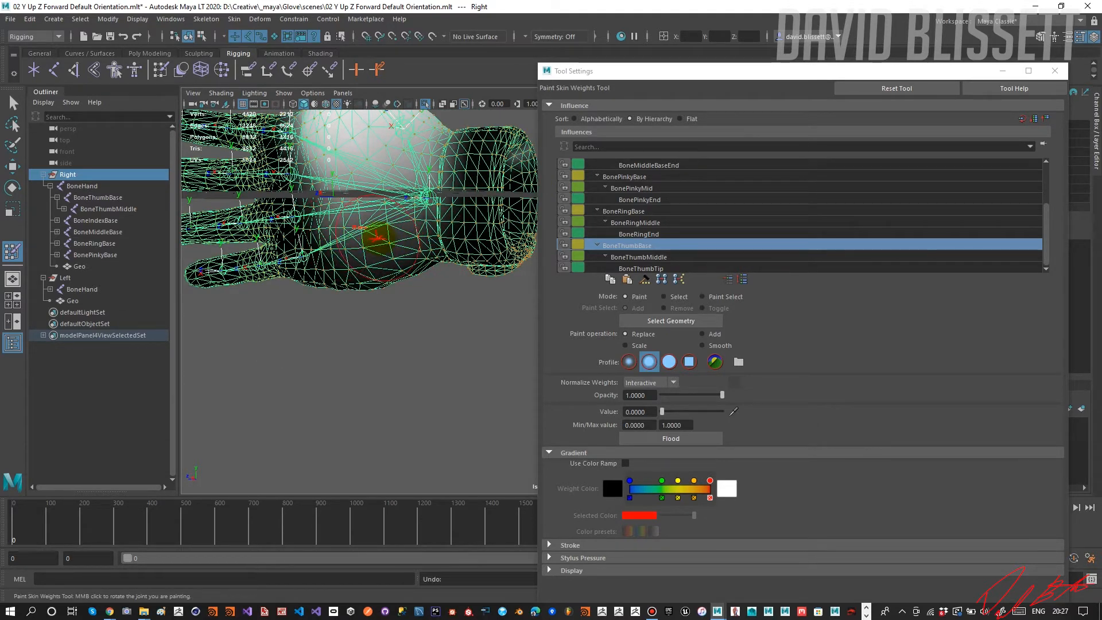
{"action": "left_click_drag", "start_coordinate": [423, 238], "coordinate": [435, 321], "text": "alt"}
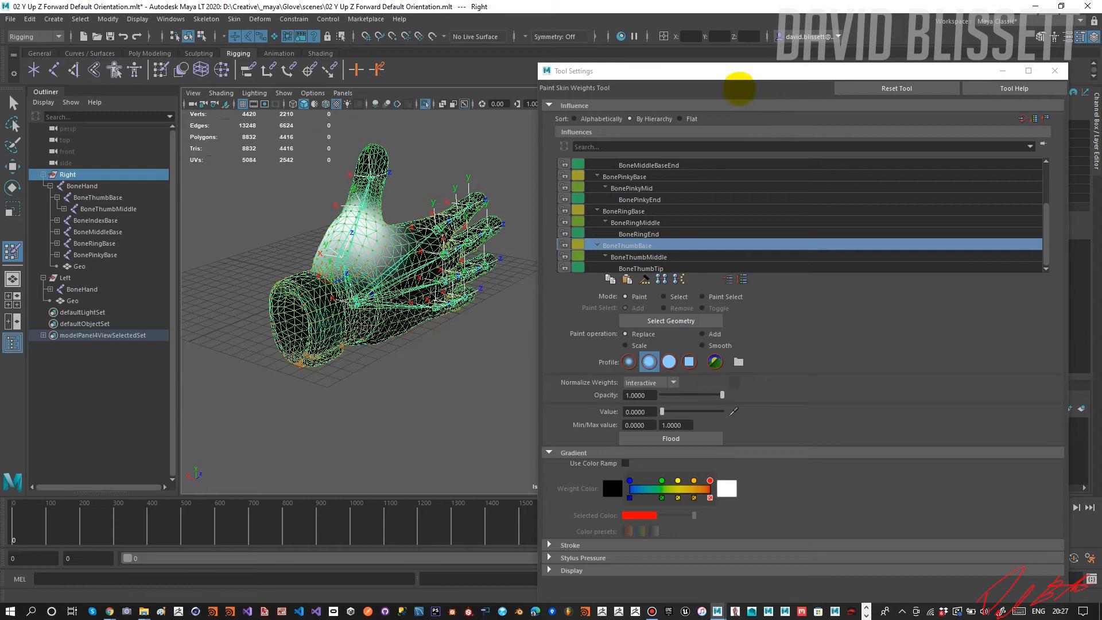
Switch the Paint Skin Weights tool to Select mode and close its settings window to clear the view of the glove.
{"action": "left_click_drag", "start_coordinate": [734, 77], "coordinate": [675, 83]}
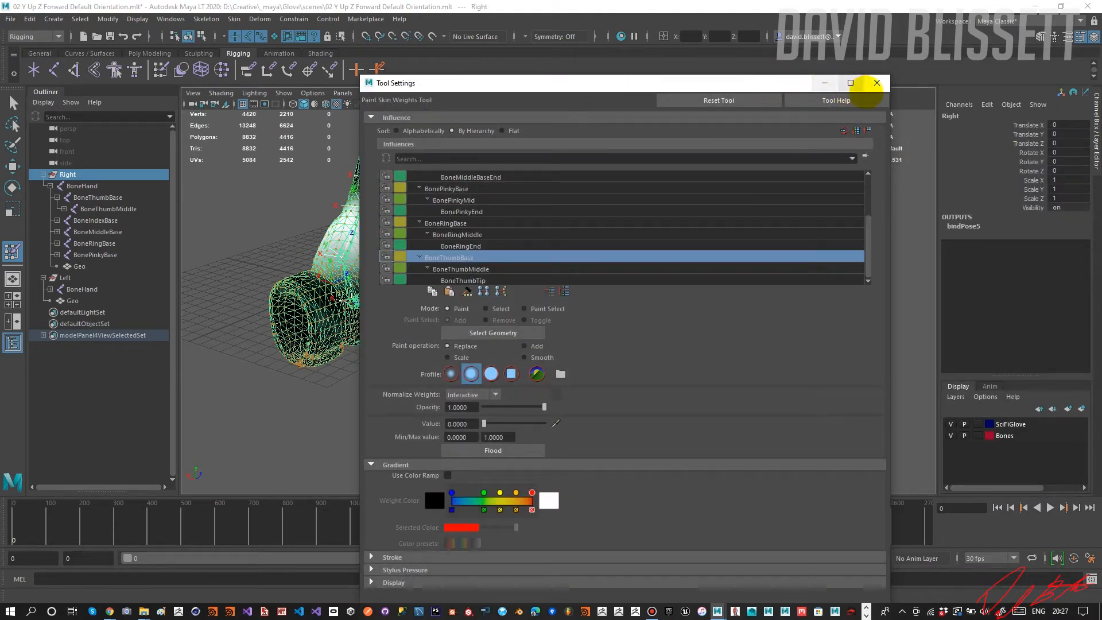
{"action": "left_click", "coordinate": [877, 82]}
{"action": "left_click_drag", "start_coordinate": [641, 184], "coordinate": [640, 187], "text": "alt"}
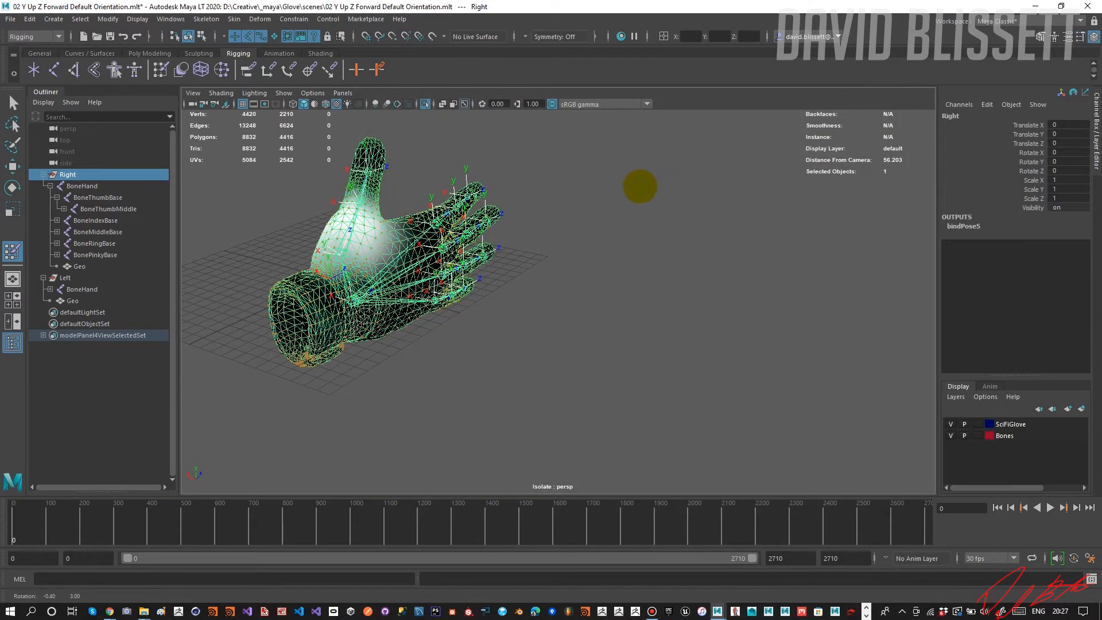
{"action": "double_click", "coordinate": [13, 250]}
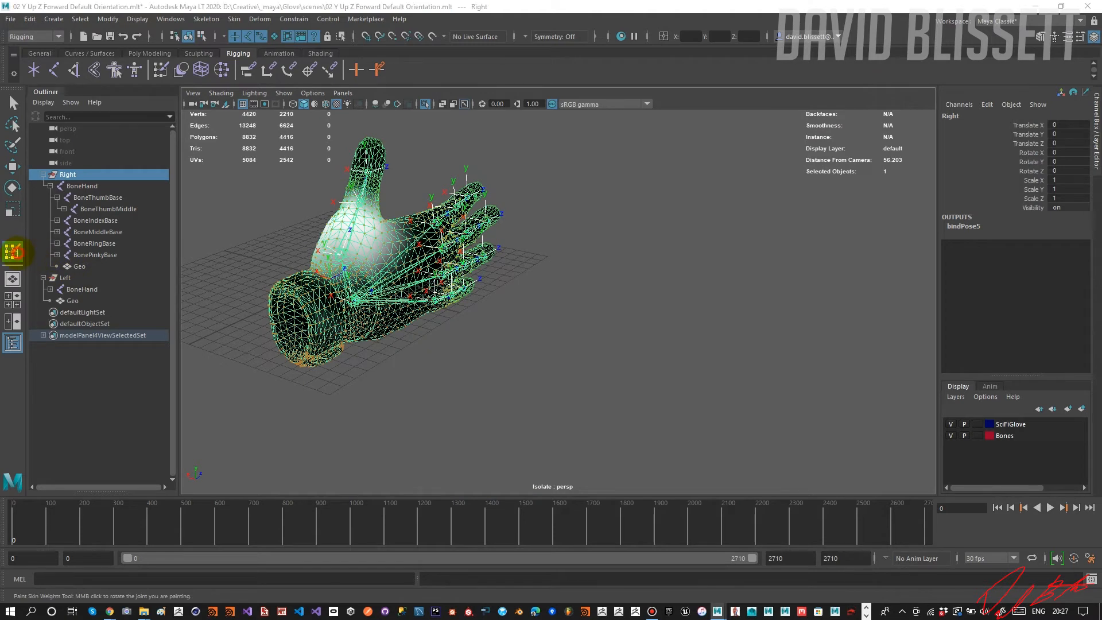
{"action": "left_click", "coordinate": [492, 303]}
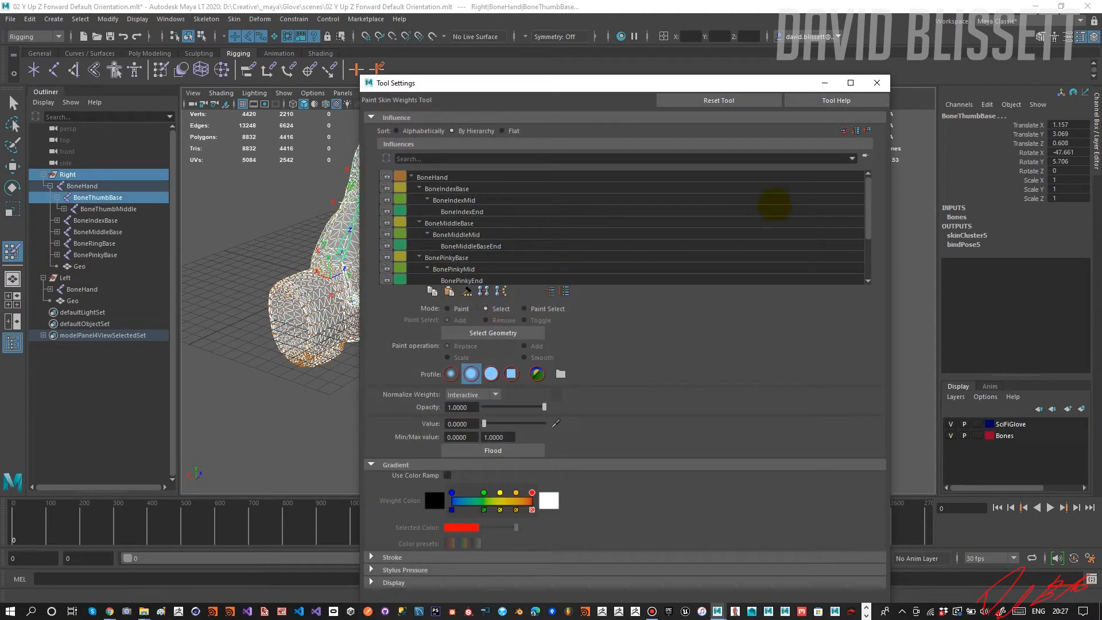
{"action": "left_click", "coordinate": [877, 83]}
{"action": "left_click_drag", "start_coordinate": [644, 189], "coordinate": [626, 202], "text": "alt"}
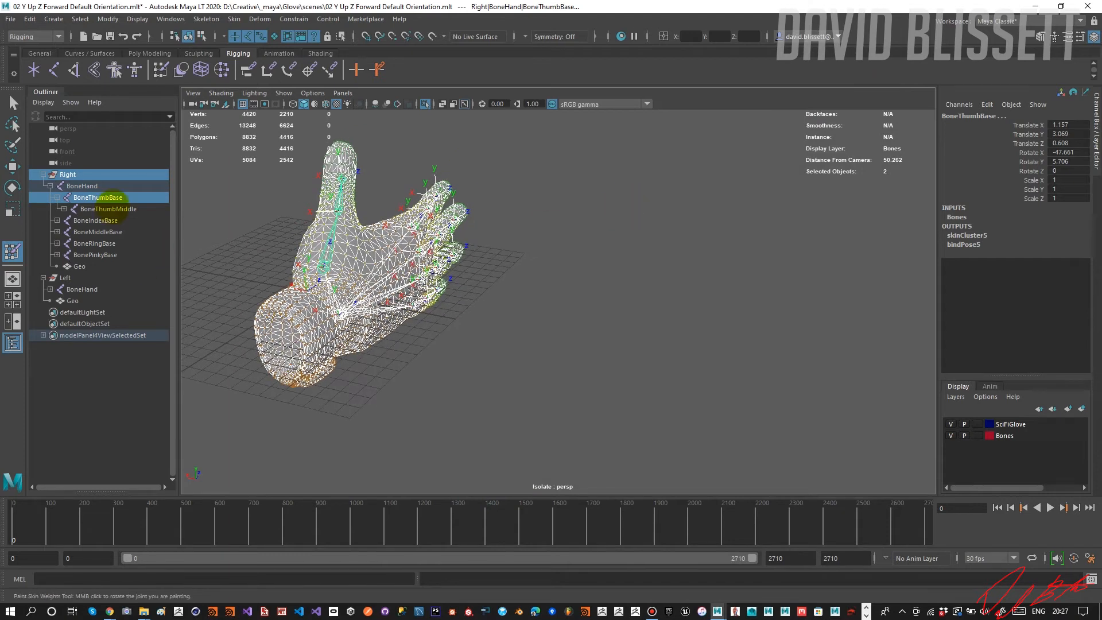
Rotate the right glove's BoneThumbBase to test how the thumb area deforms, and undo the latest test rotations.
{"action": "left_click", "coordinate": [98, 197]}
{"action": "key", "text": "w"}
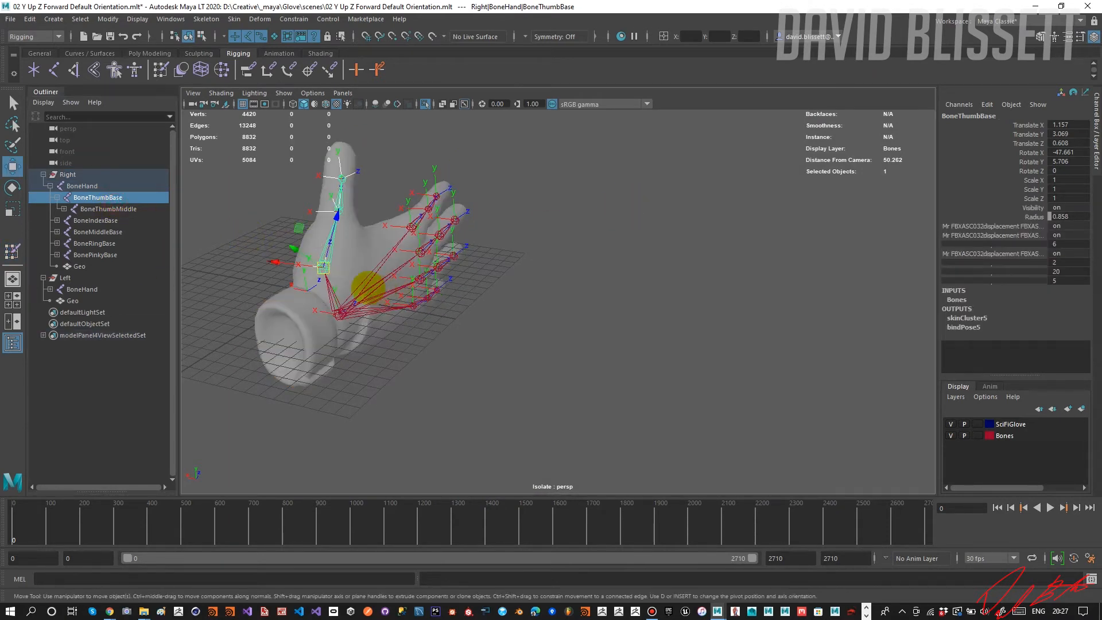
{"action": "key", "text": "e"}
{"action": "left_click_drag", "start_coordinate": [341, 273], "coordinate": [336, 268], "text": "alt"}
{"action": "left_click_drag", "start_coordinate": [311, 231], "coordinate": [326, 207]}
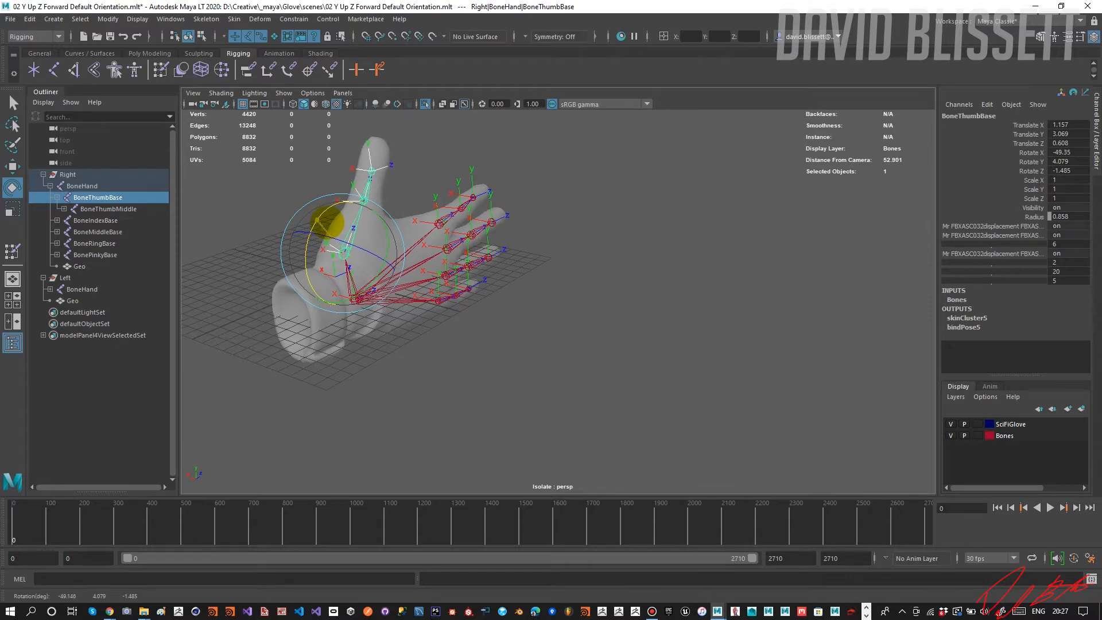
{"action": "left_click_drag", "start_coordinate": [328, 222], "coordinate": [489, 221]}
{"action": "key", "text": "ctrl+z"}
{"action": "key", "text": "ctrl+z"}
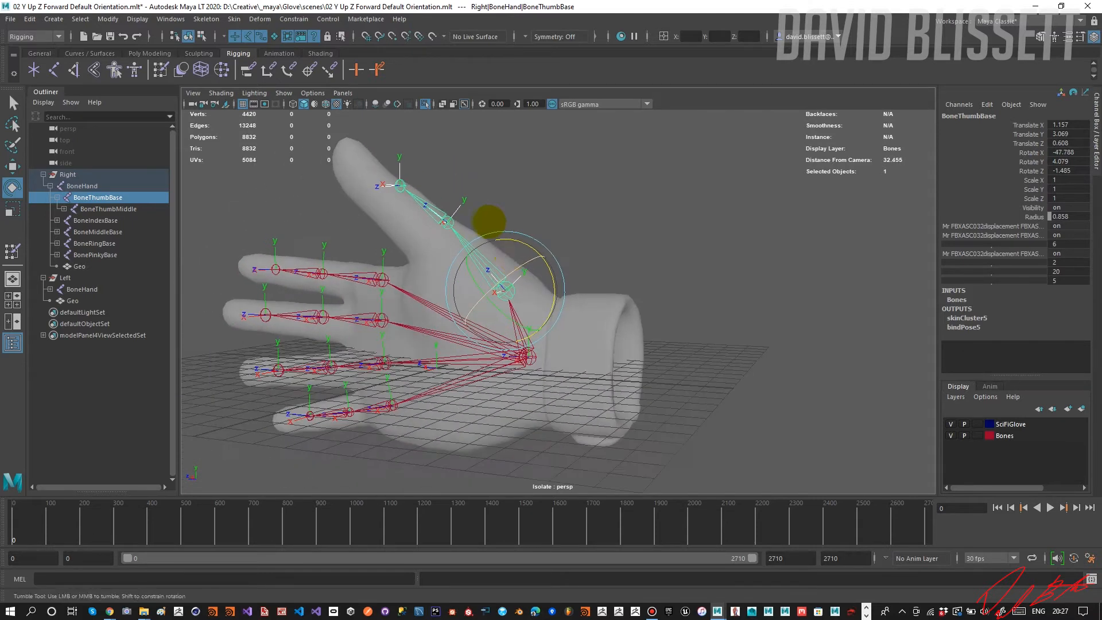
Test-rotate BoneThumbBase again while inspecting the palm and thumb base, and undo the rotations back to the original pose.
{"action": "mouse_move", "coordinate": [525, 244]}
{"action": "left_mouse_down"}
{"action": "mouse_move", "coordinate": [509, 247]}
{"action": "mouse_move", "coordinate": [531, 239]}
{"action": "mouse_move", "coordinate": [485, 251]}
{"action": "mouse_move", "coordinate": [494, 237]}
{"action": "mouse_move", "coordinate": [536, 246]}
{"action": "left_mouse_up"}
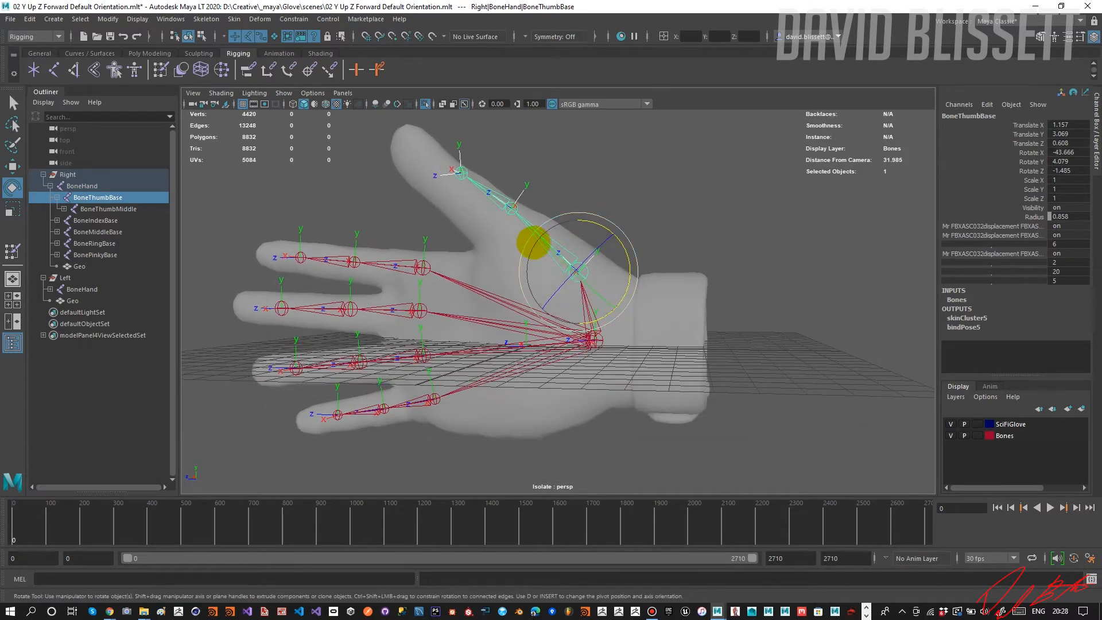
{"action": "left_click_drag", "start_coordinate": [532, 245], "coordinate": [571, 273], "text": "alt"}
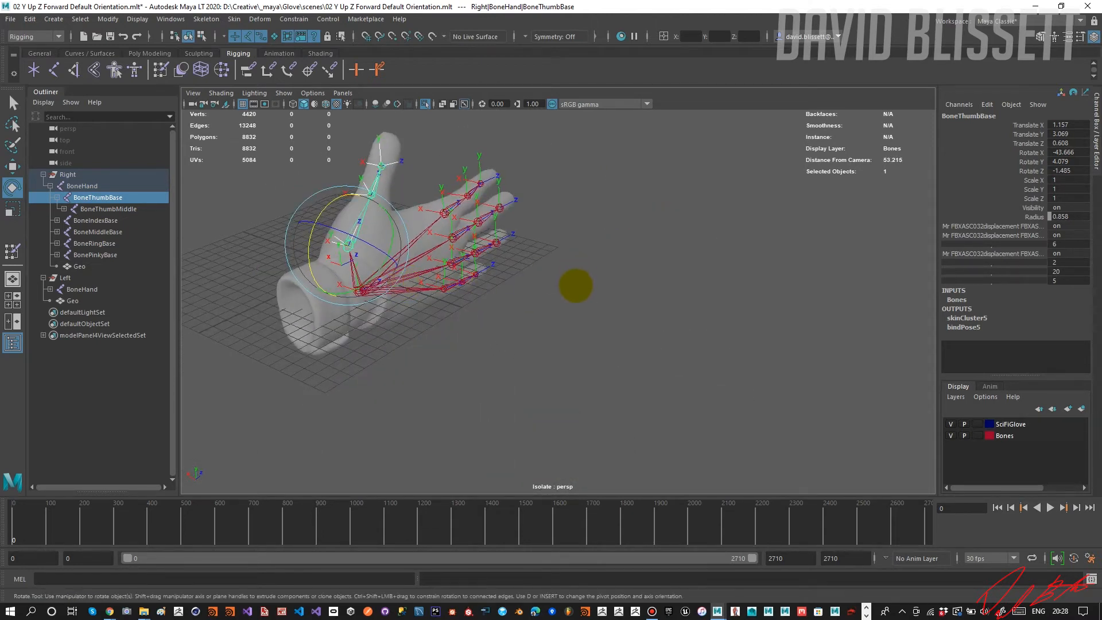
{"action": "key", "text": "ctrl+z"}
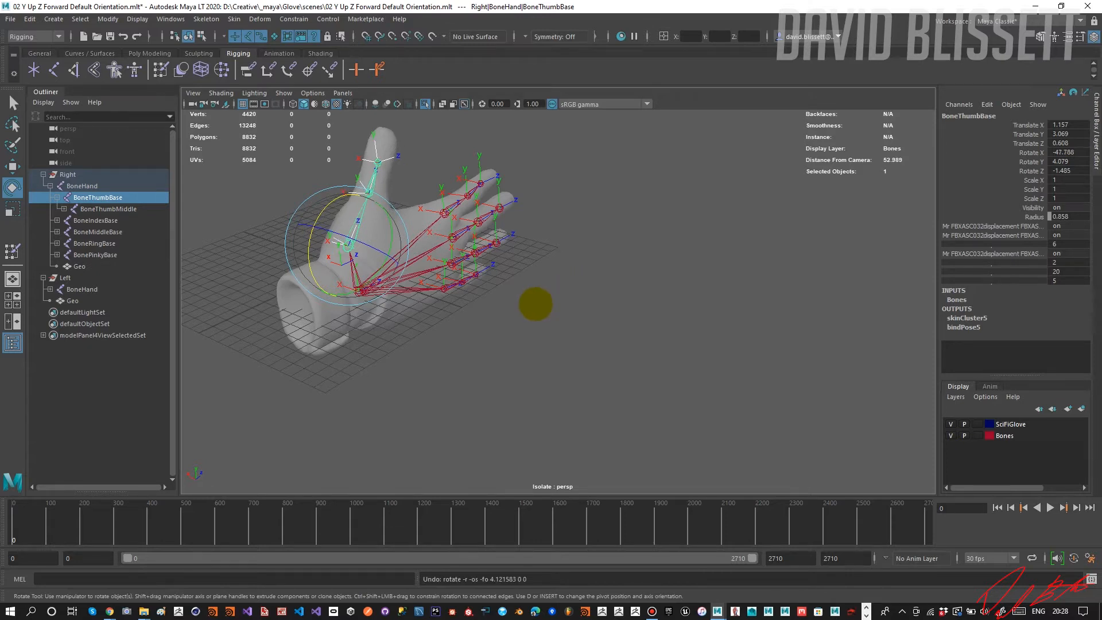
{"action": "key", "text": "ctrl+z"}
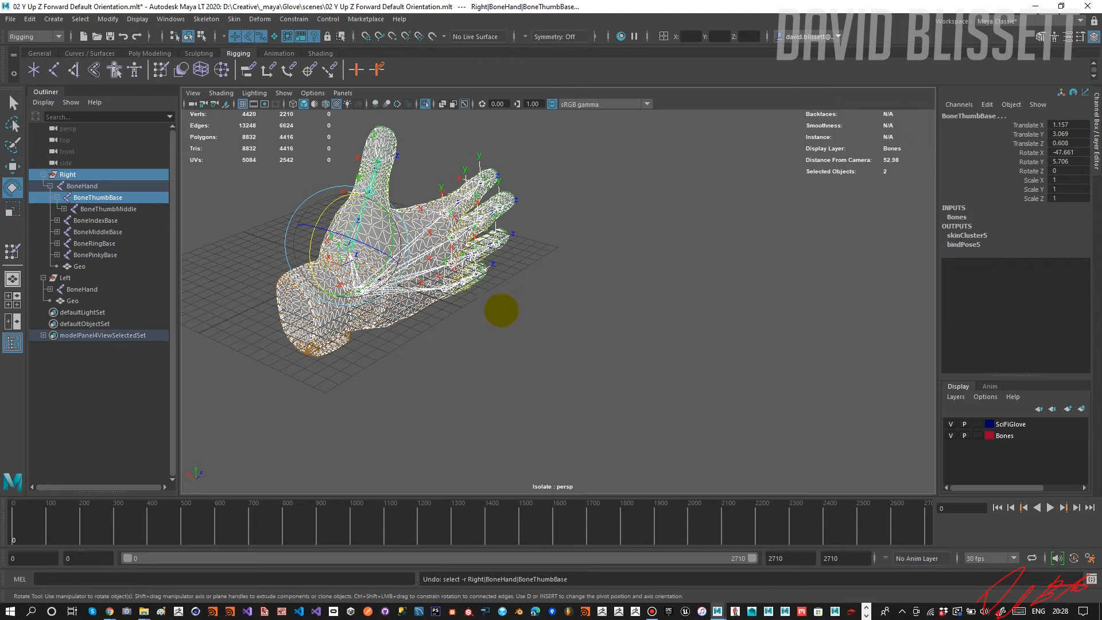
{"action": "left_click_drag", "start_coordinate": [322, 216], "coordinate": [329, 200]}
{"action": "key", "text": "ctrl+z"}
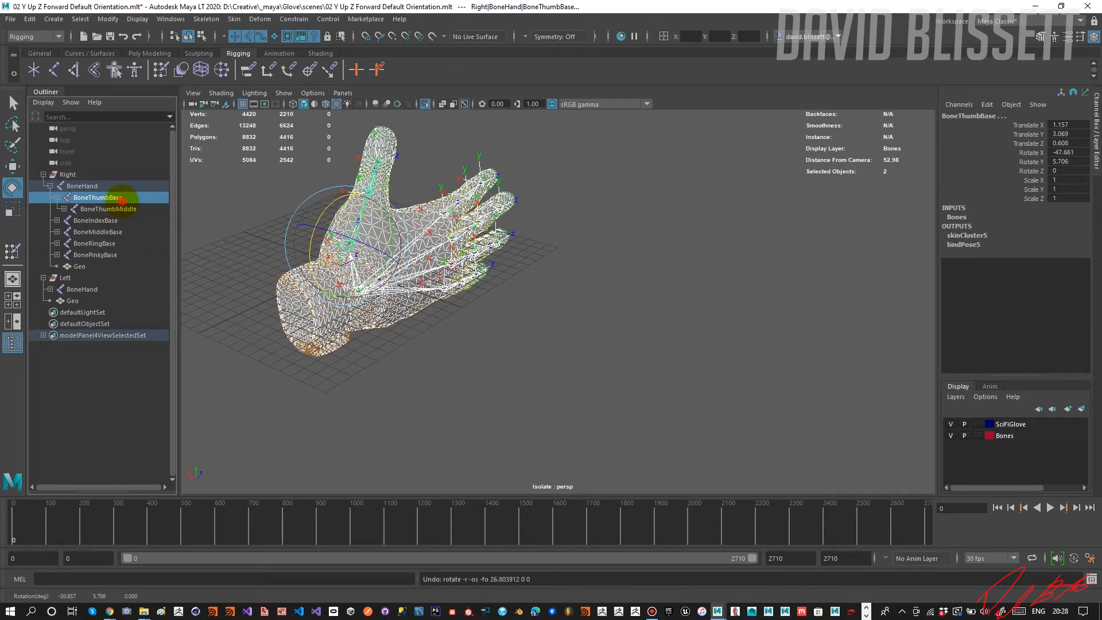
{"action": "left_click", "coordinate": [100, 197]}
{"action": "left_click_drag", "start_coordinate": [321, 214], "coordinate": [64, 229]}
Reopen the Paint Skin Weights settings, choose BoneThumbBase as the influence, and set the mode to Select.
{"action": "double_click", "coordinate": [13, 251]}
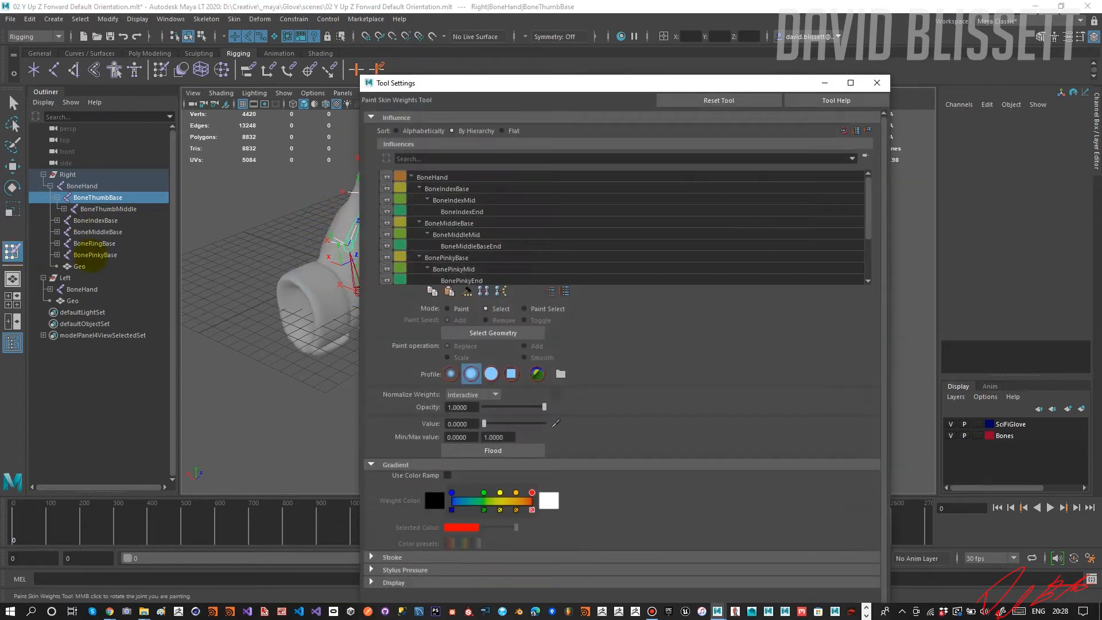
{"action": "scroll", "coordinate": [461, 225], "scroll_direction": "down", "scroll_amount": 6}
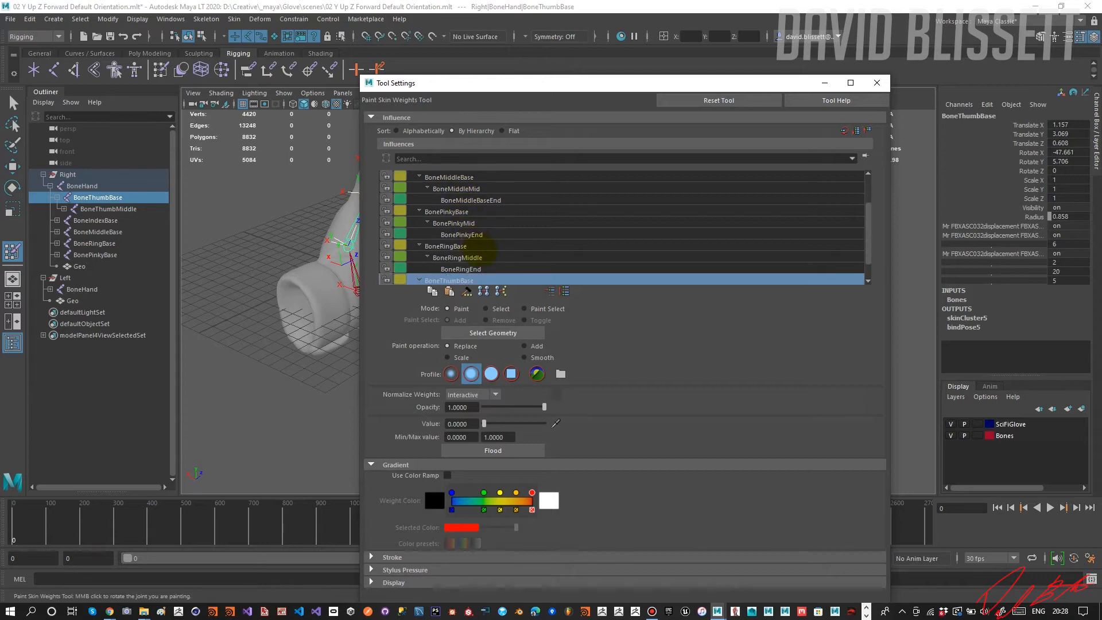
{"action": "left_click", "coordinate": [474, 267]}
{"action": "left_click", "coordinate": [478, 260]}
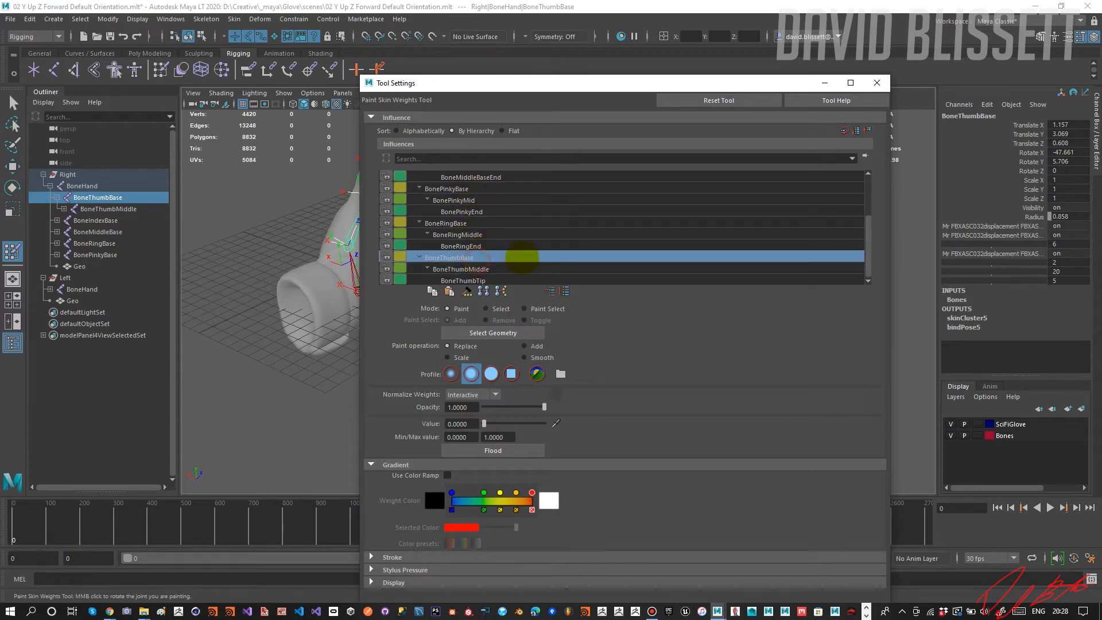
{"action": "left_click_drag", "start_coordinate": [510, 86], "coordinate": [551, 64]}
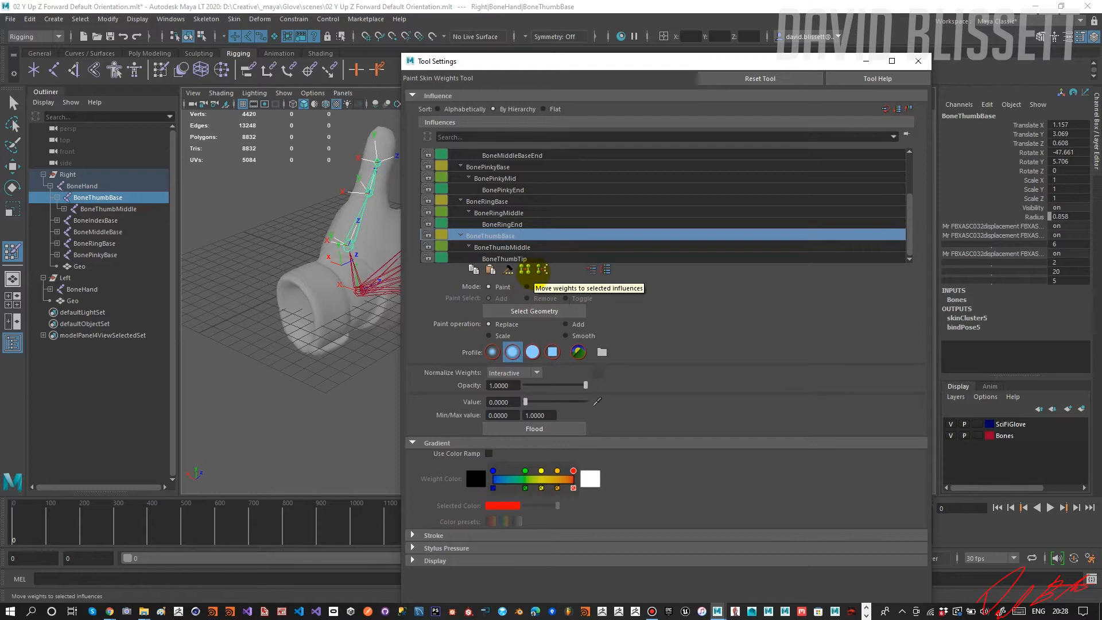
{"action": "left_click", "coordinate": [509, 236]}
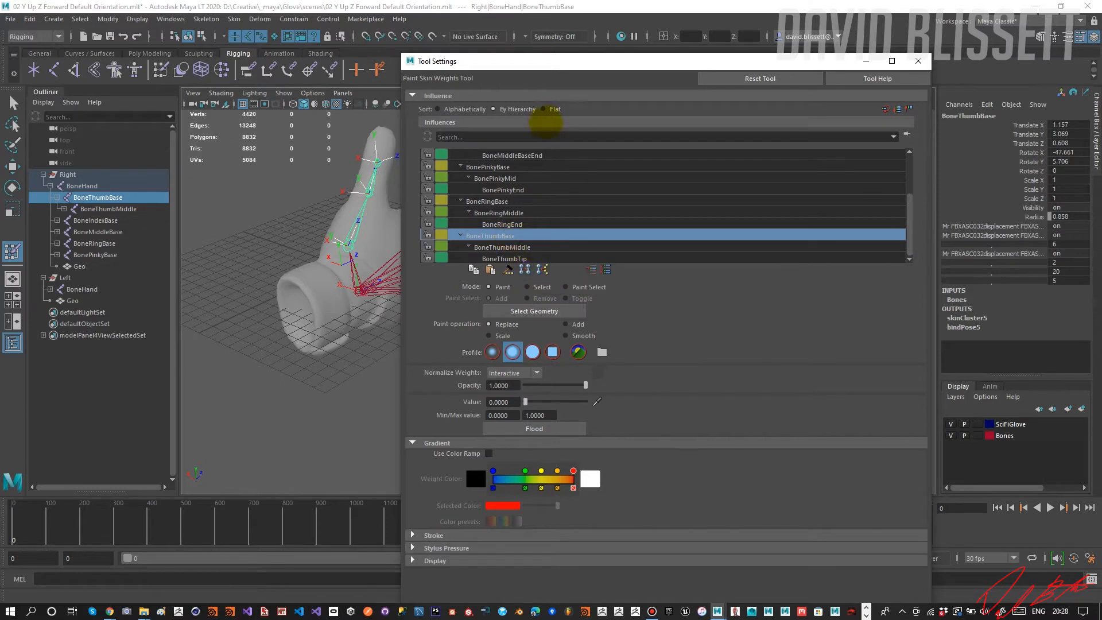
{"action": "left_click", "coordinate": [534, 285]}
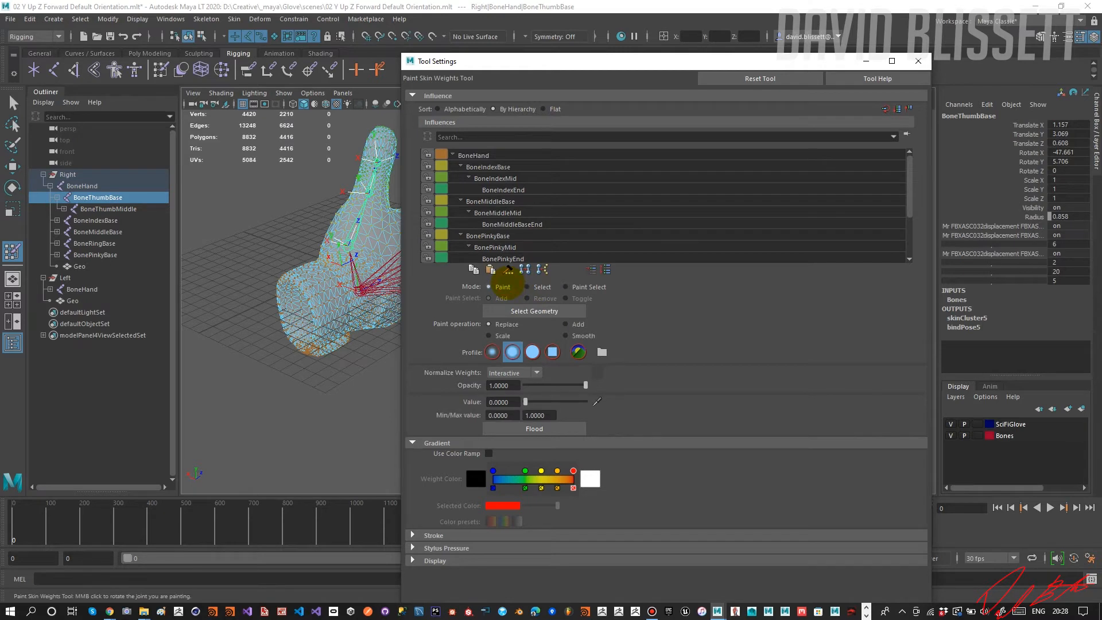
Choose BoneThumbBase, return to Paint mode, and select the skinned glove geometry for weight painting.
{"action": "scroll", "coordinate": [537, 229], "scroll_direction": "down", "scroll_amount": 2}
{"action": "left_click", "coordinate": [531, 234]}
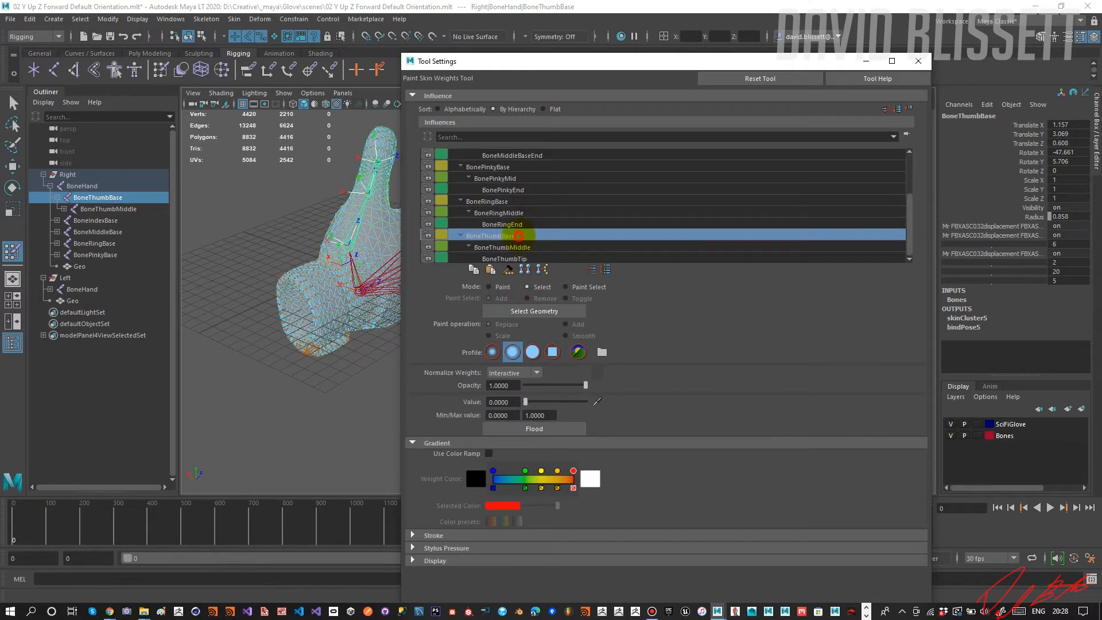
{"action": "left_click", "coordinate": [520, 248]}
{"action": "left_click", "coordinate": [524, 236]}
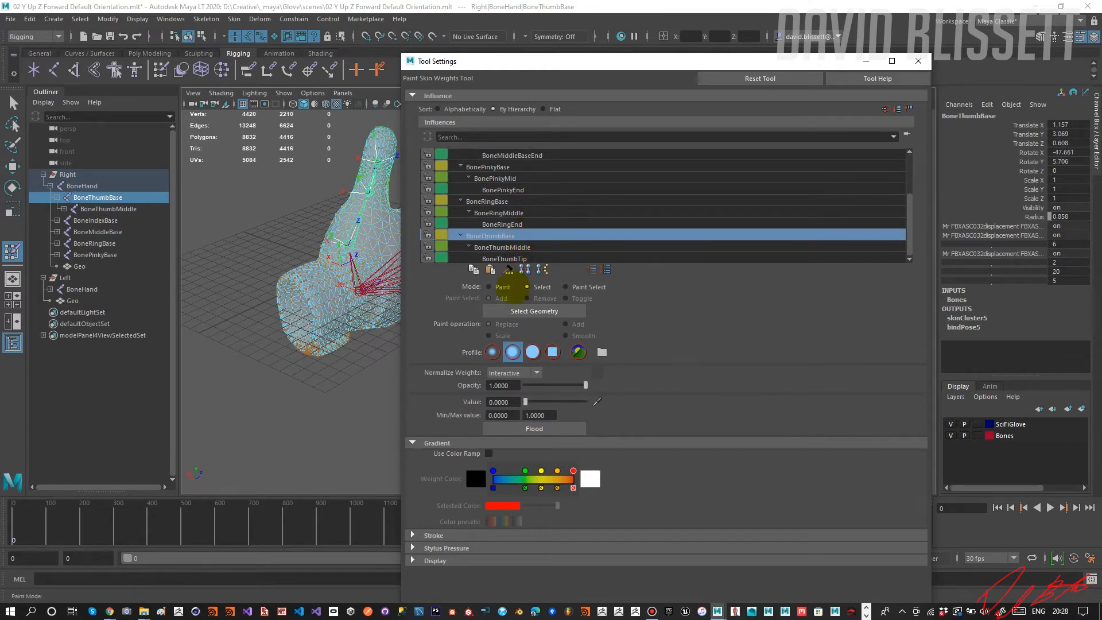
{"action": "left_click", "coordinate": [508, 284]}
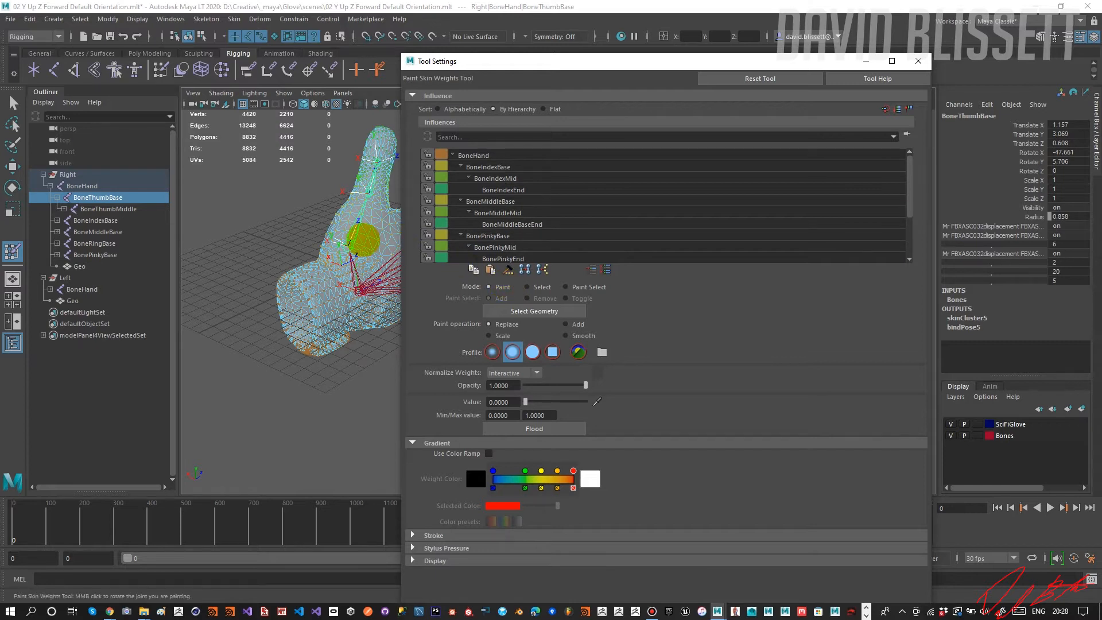
{"action": "mouse_move", "coordinate": [363, 239]}
{"action": "left_mouse_down", "text": "alt"}
{"action": "mouse_move", "coordinate": [327, 222]}
{"action": "mouse_move", "coordinate": [357, 227]}
{"action": "mouse_move", "coordinate": [248, 313]}
{"action": "left_mouse_up", "text": "alt"}
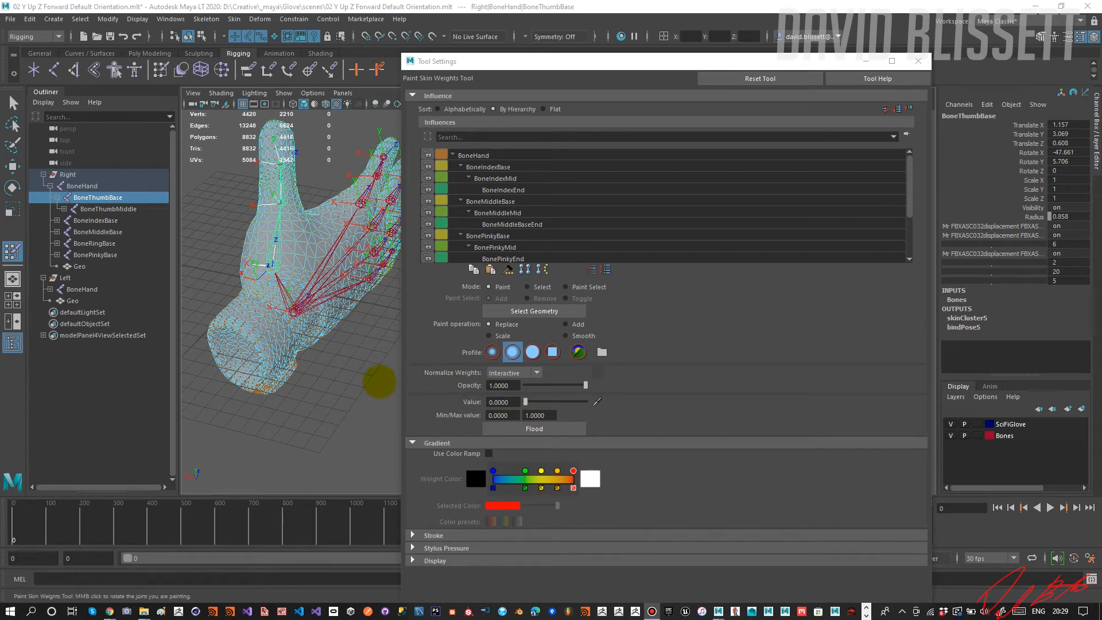
{"action": "left_click", "coordinate": [554, 311]}
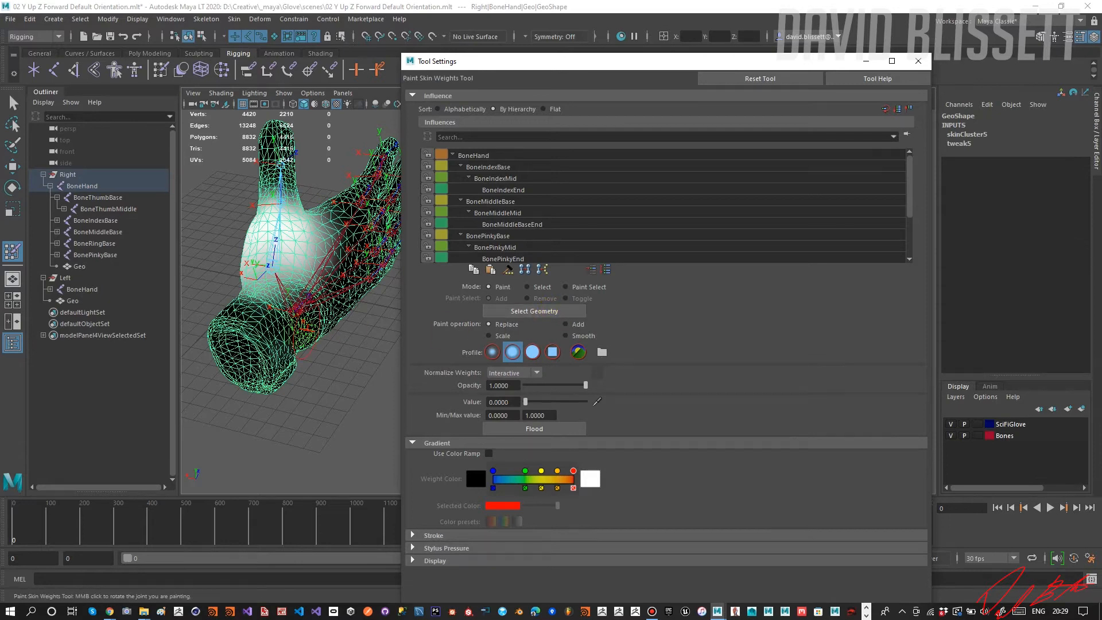
Paint BoneThumbBase weights with Replace at value 0 where the thumb base meets the wrist, undoing the last strokes.
{"action": "left_click_drag", "start_coordinate": [269, 313], "coordinate": [289, 320], "text": "alt"}
{"action": "middle_click_drag", "start_coordinate": [289, 319], "coordinate": [270, 340], "text": "alt"}
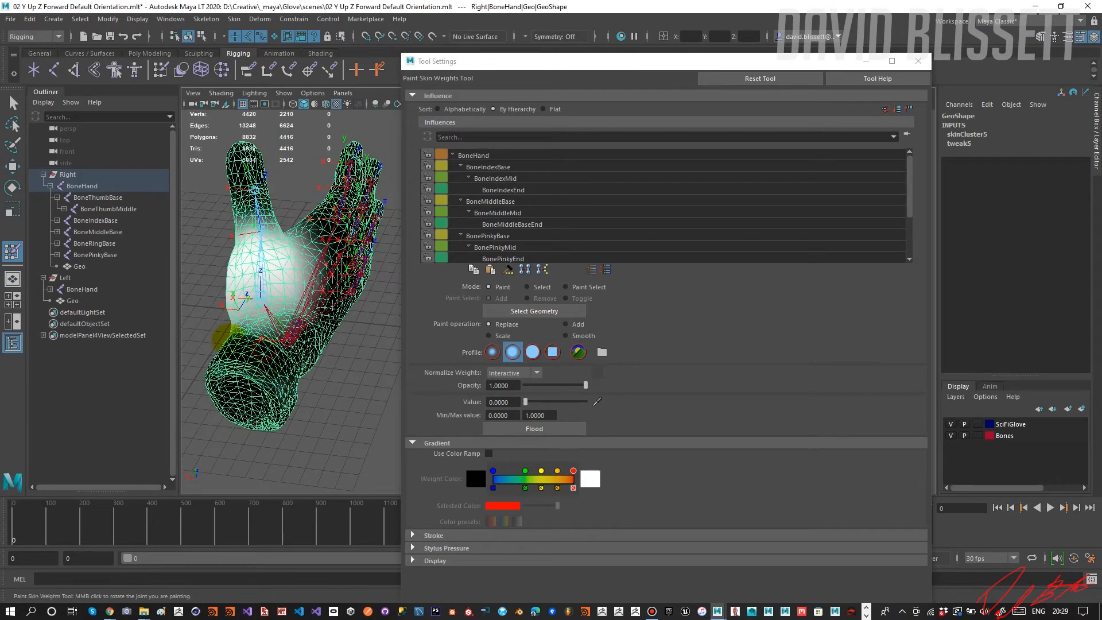
{"action": "left_click_drag", "start_coordinate": [242, 354], "coordinate": [310, 332], "text": "alt"}
{"action": "mouse_move", "coordinate": [305, 396]}
{"action": "left_mouse_down"}
{"action": "mouse_move", "coordinate": [305, 386]}
{"action": "mouse_move", "coordinate": [296, 422]}
{"action": "mouse_move", "coordinate": [327, 408]}
{"action": "mouse_move", "coordinate": [343, 323]}
{"action": "left_mouse_up"}
{"action": "key", "text": "ctrl+z"}
{"action": "key", "text": "ctrl+z"}
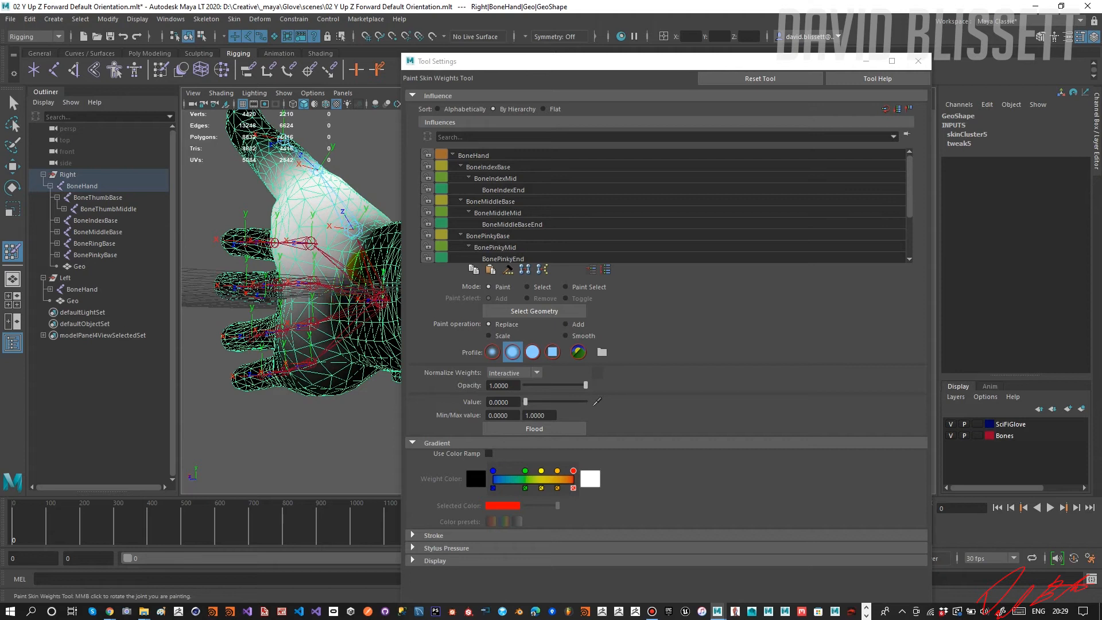
{"action": "mouse_move", "coordinate": [342, 319]}
{"action": "left_mouse_down"}
{"action": "mouse_move", "coordinate": [288, 338]}
{"action": "mouse_move", "coordinate": [352, 357]}
{"action": "mouse_move", "coordinate": [294, 345]}
{"action": "mouse_move", "coordinate": [327, 338]}
{"action": "mouse_move", "coordinate": [345, 356]}
{"action": "mouse_move", "coordinate": [296, 347]}
{"action": "mouse_move", "coordinate": [323, 338]}
{"action": "mouse_move", "coordinate": [327, 313]}
{"action": "mouse_move", "coordinate": [243, 358]}
{"action": "left_mouse_up"}
{"action": "middle_click_drag", "start_coordinate": [243, 360], "coordinate": [233, 366], "text": "alt"}
{"action": "scroll", "coordinate": [312, 333], "scroll_direction": "up", "scroll_amount": 2}
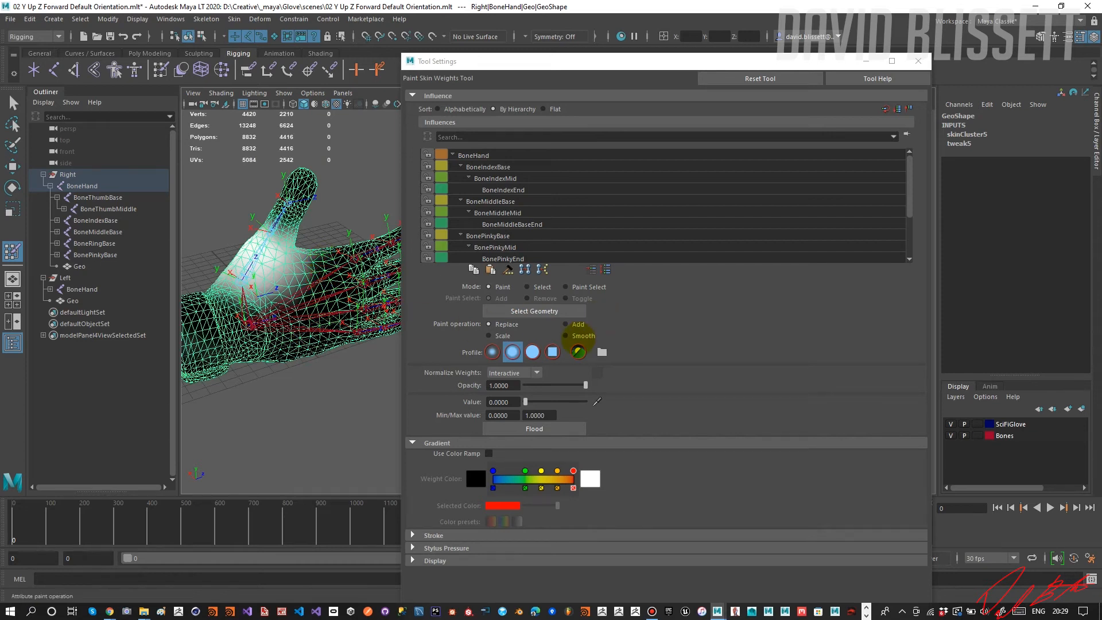
Switch to Select mode, test BoneThumbBase with the Rotate tool to check the thumb's deformation, and close the tool settings.
{"action": "scroll", "coordinate": [619, 240], "scroll_direction": "down", "scroll_amount": 3}
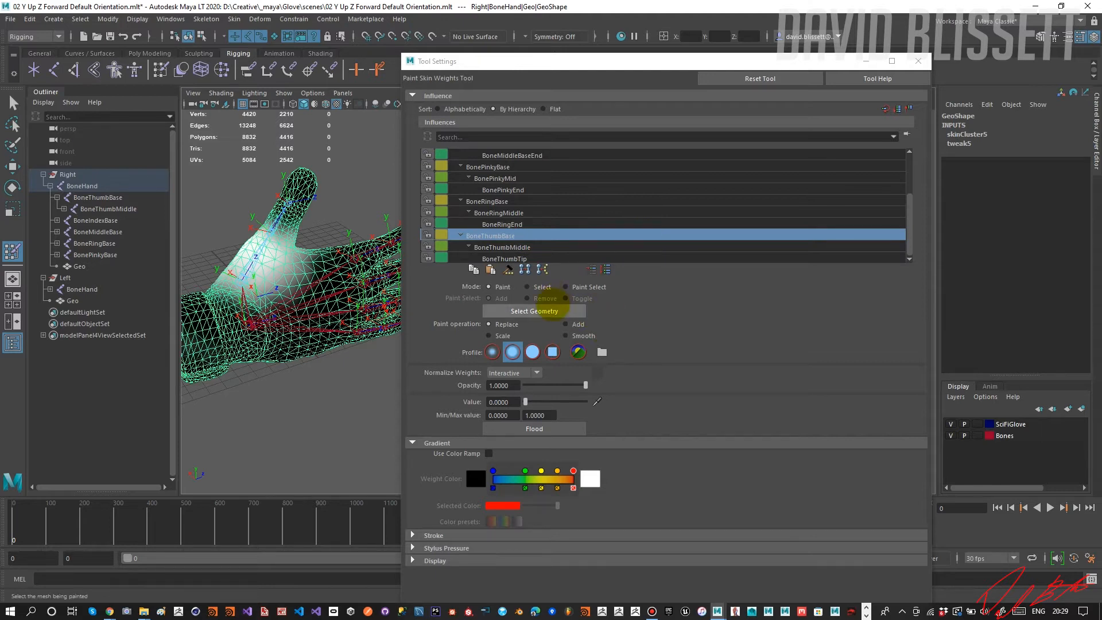
{"action": "left_click", "coordinate": [528, 285]}
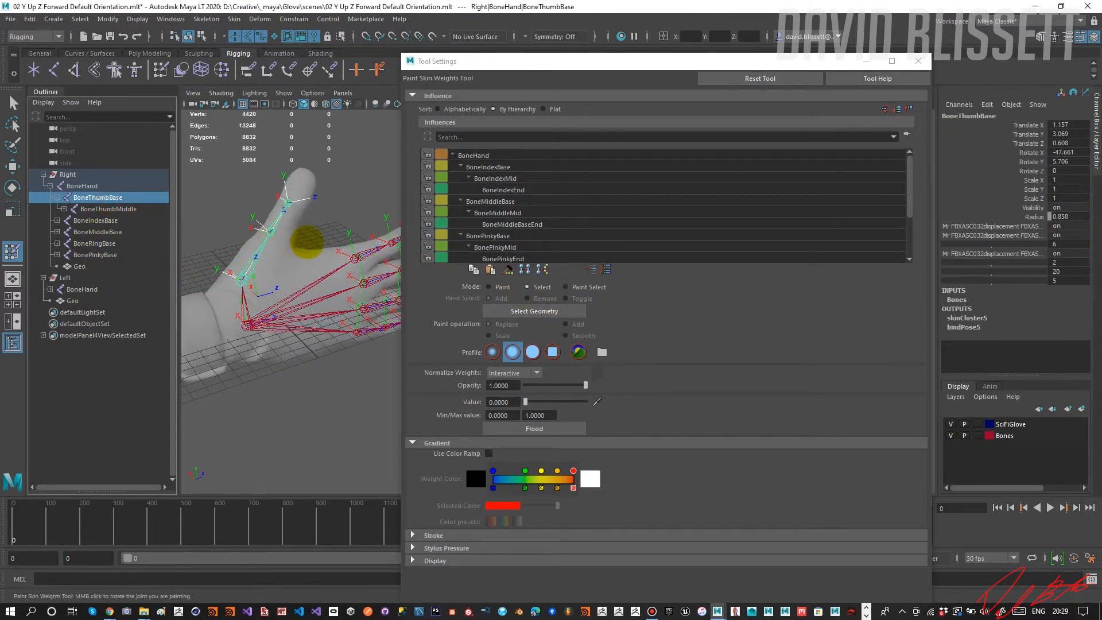
{"action": "key", "text": "w"}
{"action": "key", "text": "e"}
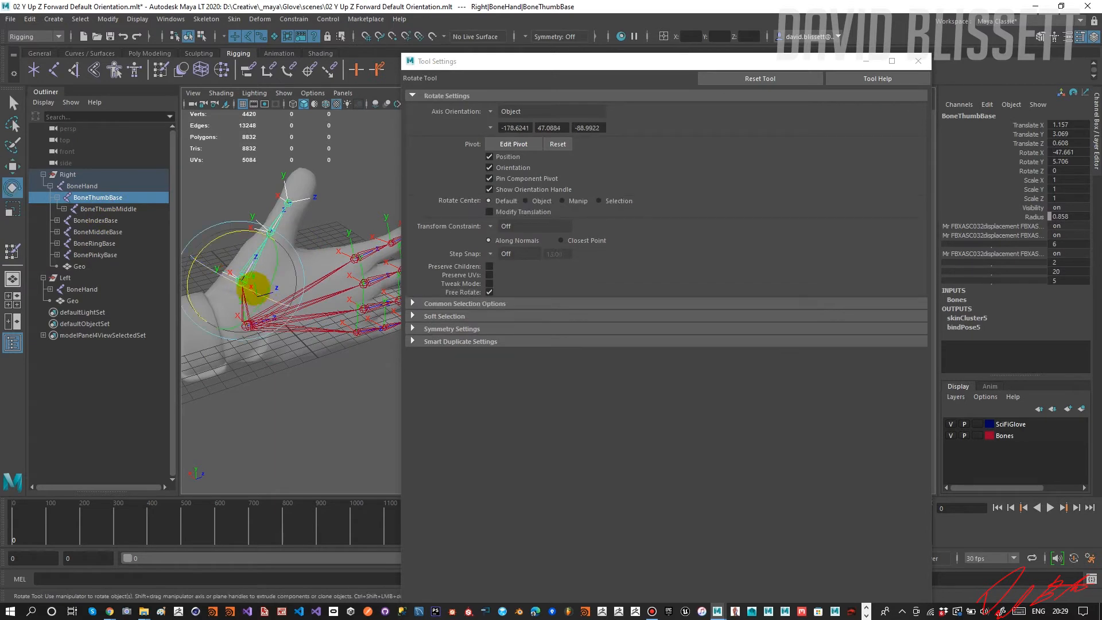
{"action": "left_click_drag", "start_coordinate": [220, 238], "coordinate": [648, 238]}
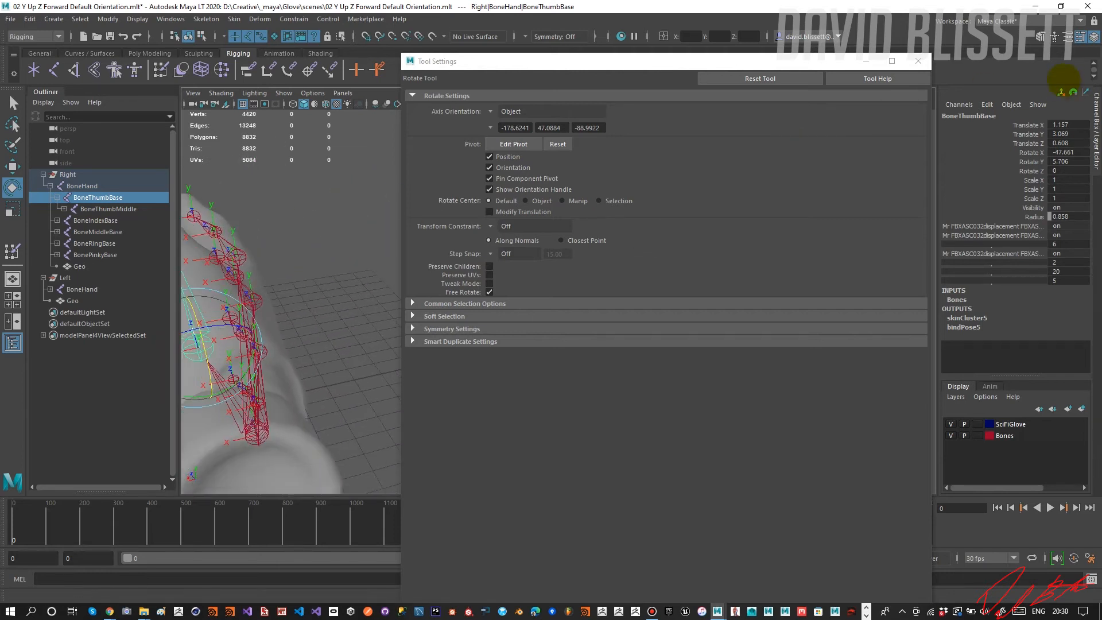
{"action": "left_click", "coordinate": [919, 61]}
{"action": "left_click_drag", "start_coordinate": [419, 258], "coordinate": [515, 243], "text": "alt"}
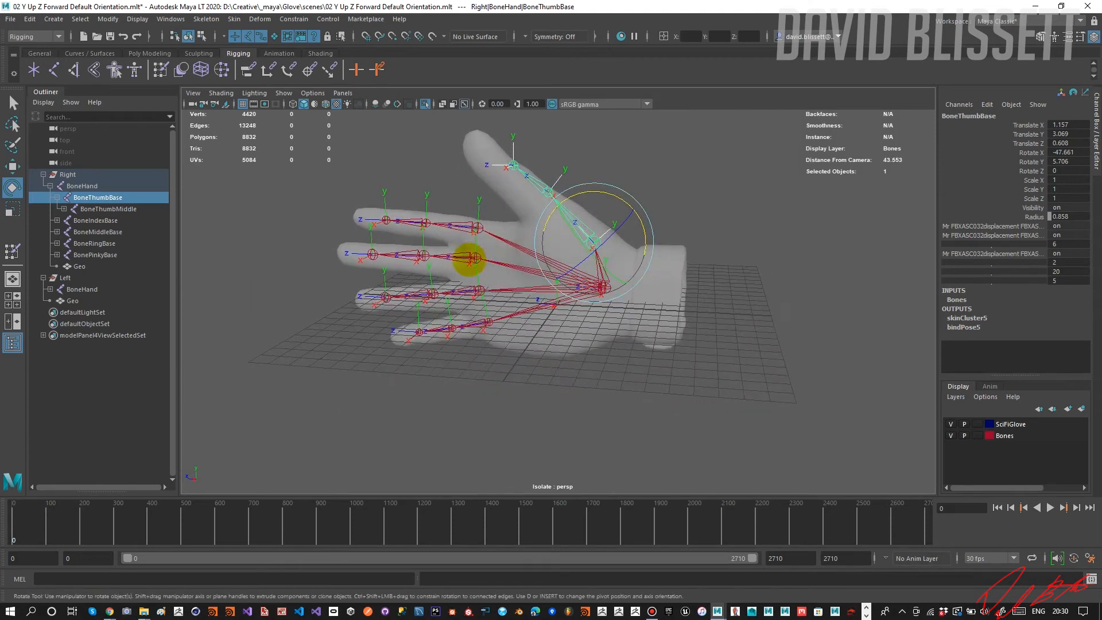
Test-rotate the middle and ring finger base bones to check their deformation, undo the rotation, and clear the selection.
{"action": "left_click", "coordinate": [474, 258]}
{"action": "mouse_move", "coordinate": [459, 270]}
{"action": "left_mouse_down"}
{"action": "mouse_move", "coordinate": [450, 266]}
{"action": "mouse_move", "coordinate": [482, 267]}
{"action": "mouse_move", "coordinate": [456, 267]}
{"action": "left_mouse_up"}
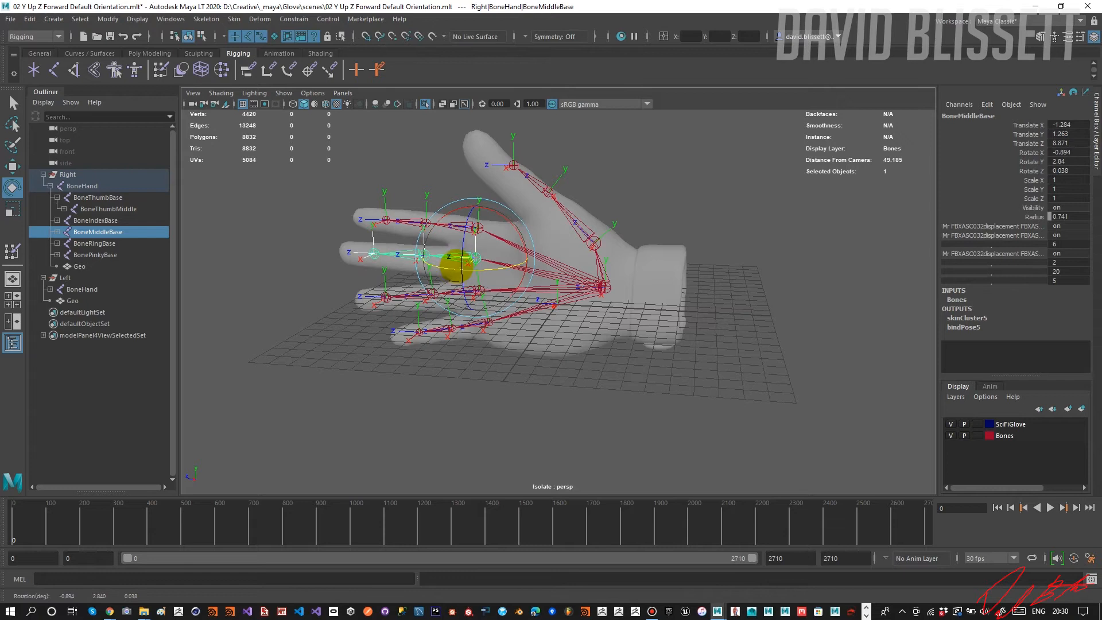
{"action": "left_click", "coordinate": [547, 373]}
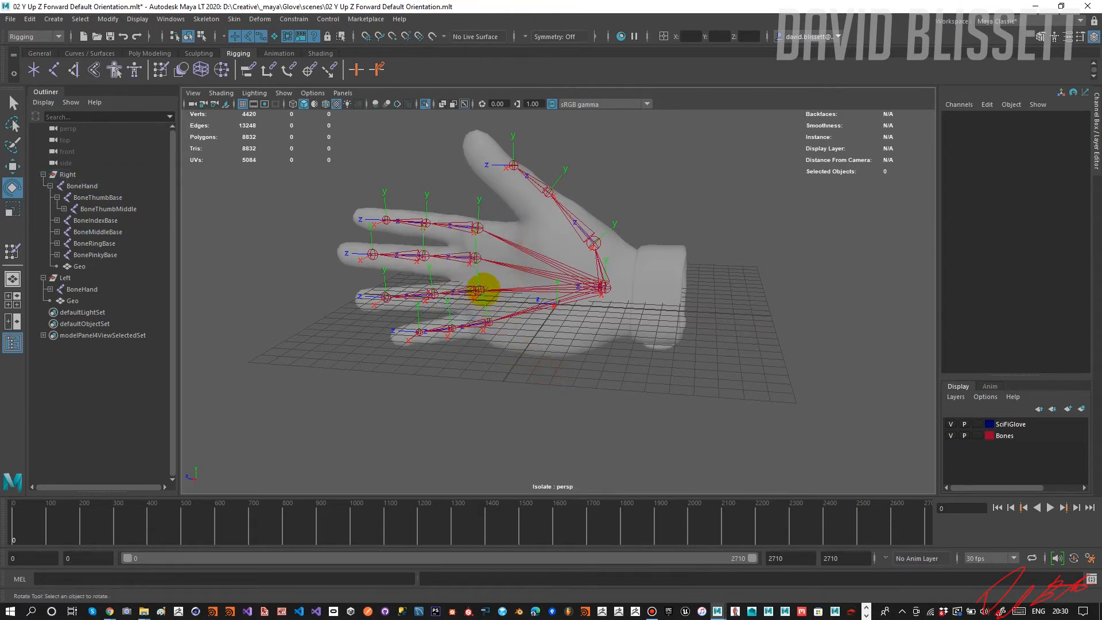
{"action": "left_click", "coordinate": [483, 290]}
{"action": "mouse_move", "coordinate": [480, 291]}
{"action": "left_mouse_down"}
{"action": "mouse_move", "coordinate": [455, 312]}
{"action": "mouse_move", "coordinate": [476, 299]}
{"action": "left_mouse_up"}
{"action": "key", "text": "ctrl+z"}
{"action": "left_click", "coordinate": [525, 383]}
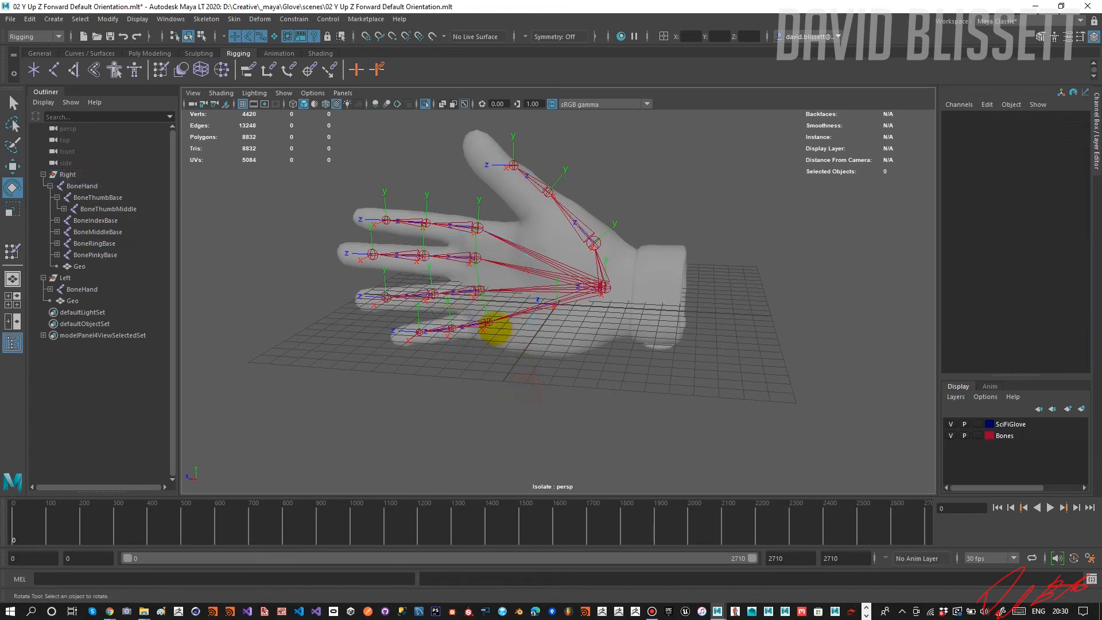
Test-rotate the right glove's pinky and index finger base bones to check their deformation, undoing the test rotations.
{"action": "left_click", "coordinate": [485, 324]}
{"action": "mouse_move", "coordinate": [463, 340]}
{"action": "left_mouse_down"}
{"action": "mouse_move", "coordinate": [477, 337]}
{"action": "mouse_move", "coordinate": [470, 330]}
{"action": "left_mouse_up"}
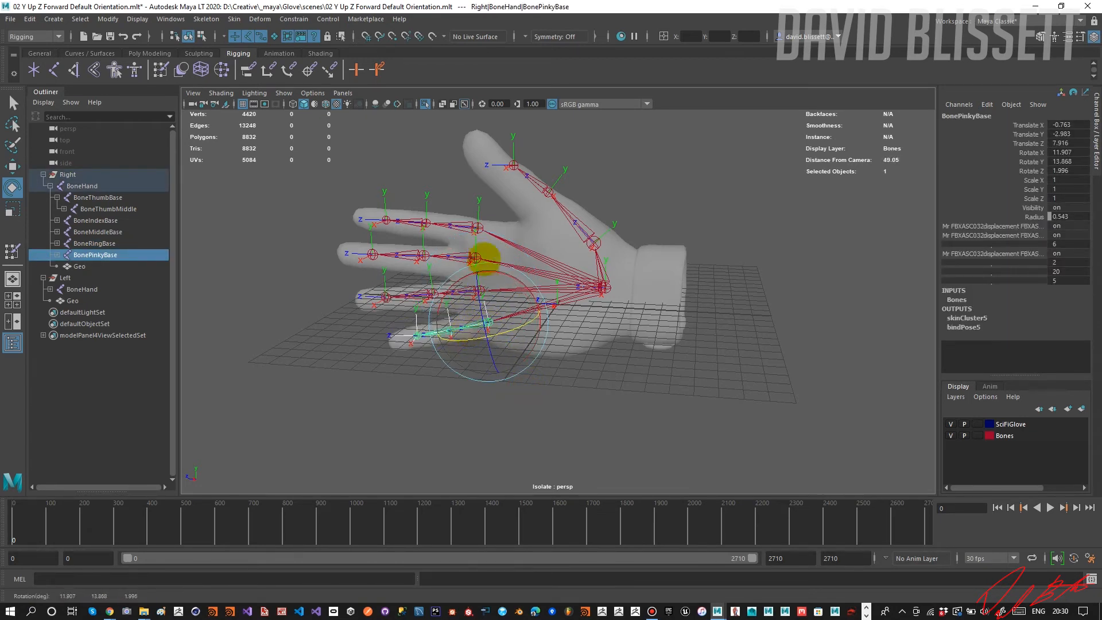
{"action": "key", "text": "ctrl+z"}
{"action": "left_click", "coordinate": [479, 228]}
{"action": "mouse_move", "coordinate": [486, 242]}
{"action": "left_mouse_down"}
{"action": "mouse_move", "coordinate": [502, 247]}
{"action": "mouse_move", "coordinate": [502, 237]}
{"action": "left_mouse_up"}
{"action": "key", "text": "ctrl+z"}
{"action": "left_click_drag", "start_coordinate": [456, 292], "coordinate": [386, 292], "text": "alt"}
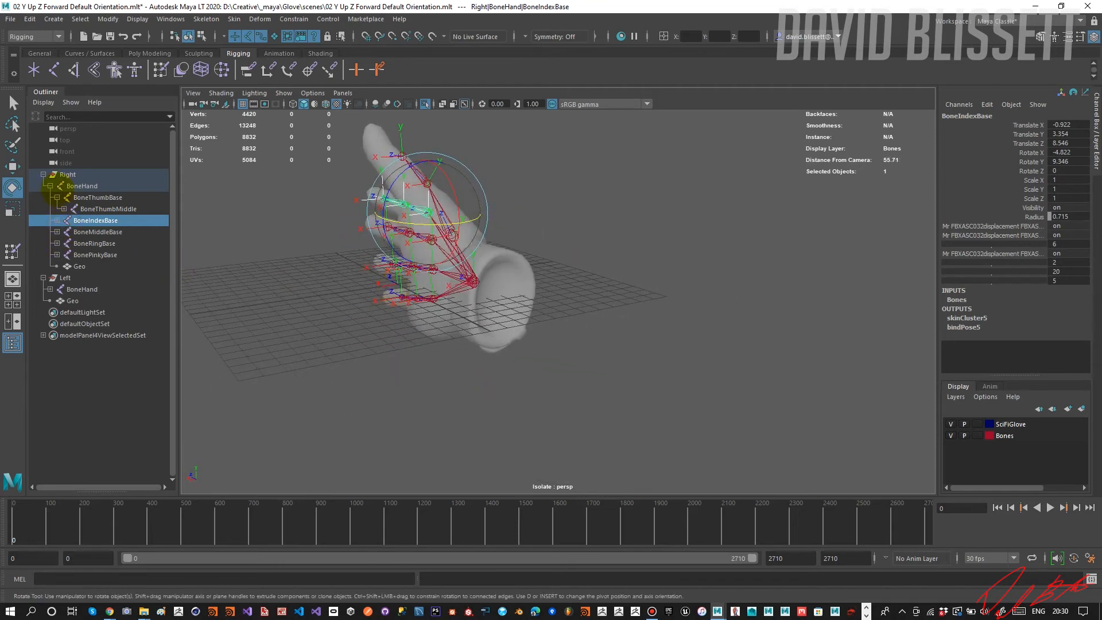
Collapse the right glove's bone hierarchy and unparent its BoneHand from the Right group.
{"action": "left_click", "coordinate": [50, 186]}
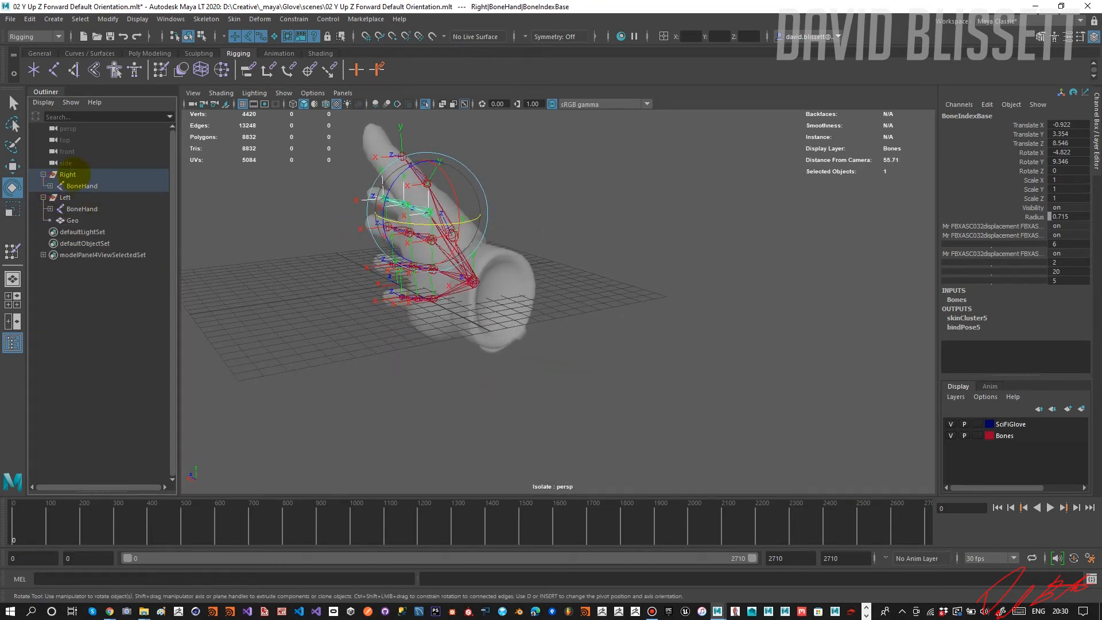
{"action": "left_click", "coordinate": [67, 174]}
{"action": "left_click", "coordinate": [83, 185]}
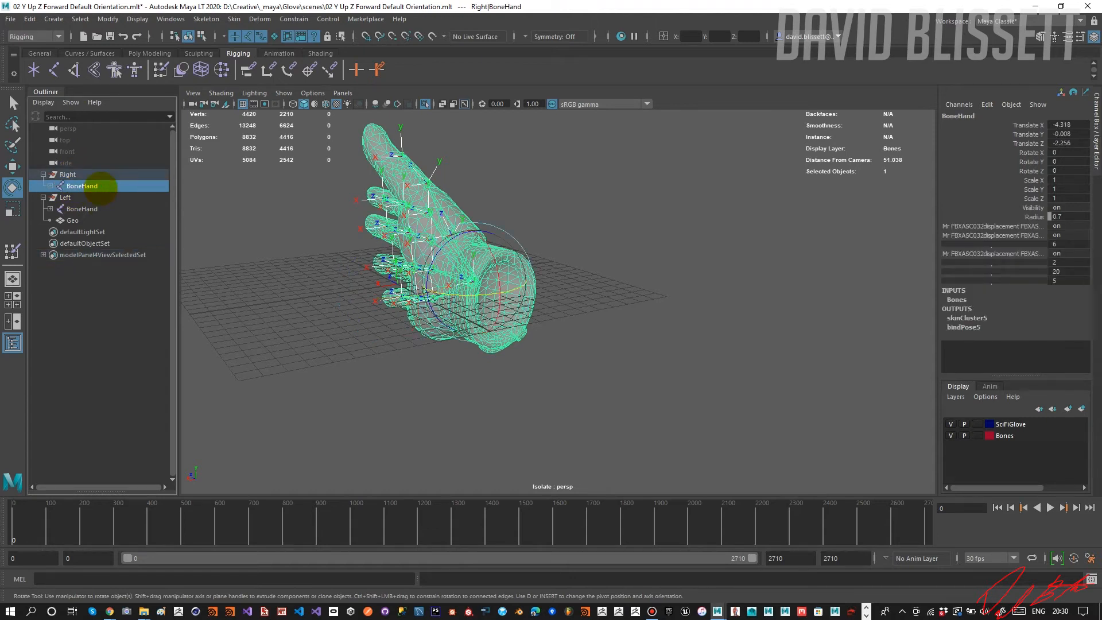
{"action": "key", "text": "shift+p"}
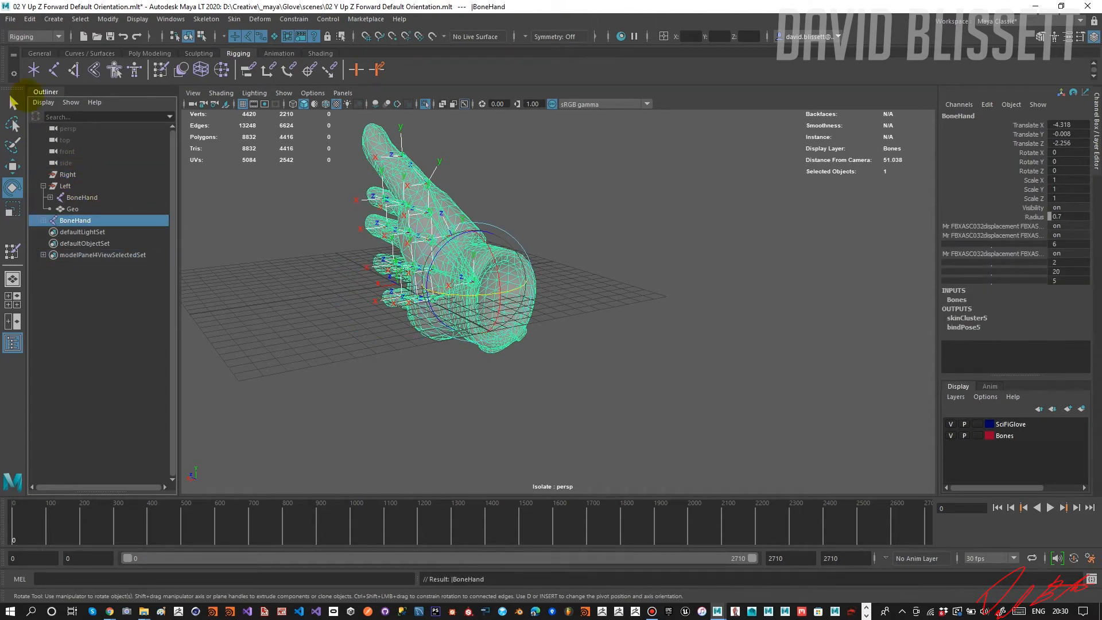
Export the selected right BoneHand hierarchy as FBX to Glove_Right_001.fbx, replacing the existing file.
{"action": "left_click", "coordinate": [10, 19]}
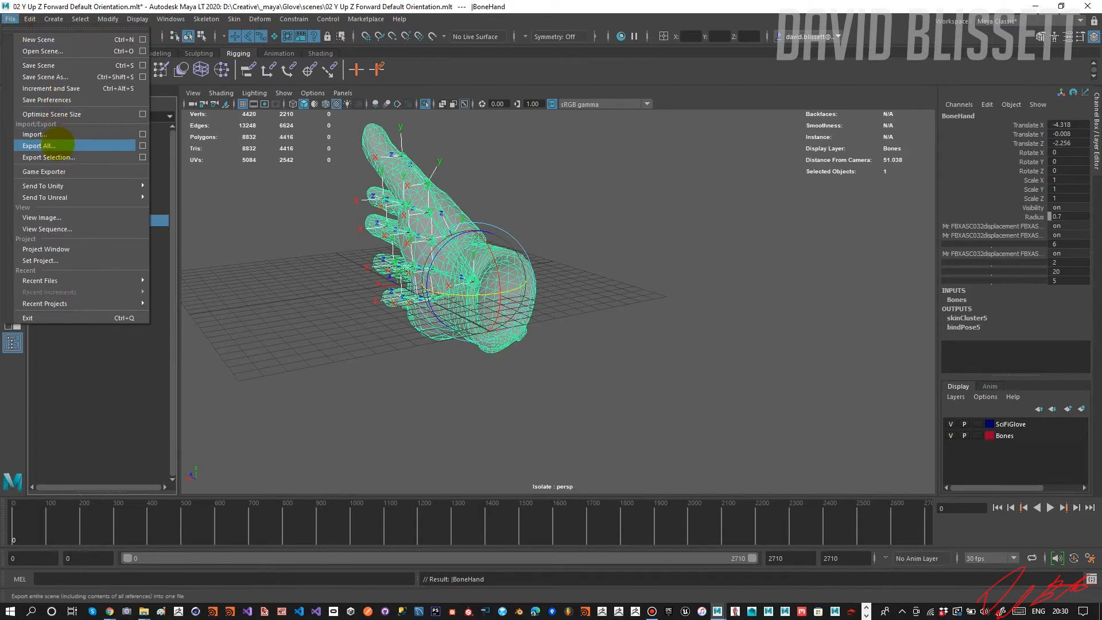
{"action": "left_click", "coordinate": [56, 157]}
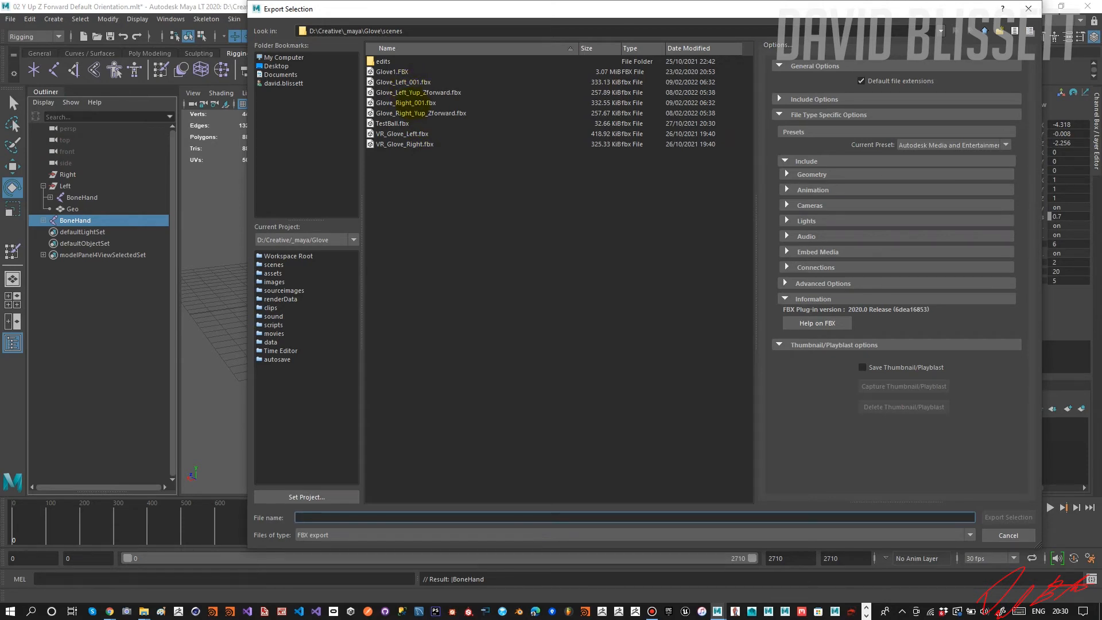
{"action": "left_click", "coordinate": [409, 103]}
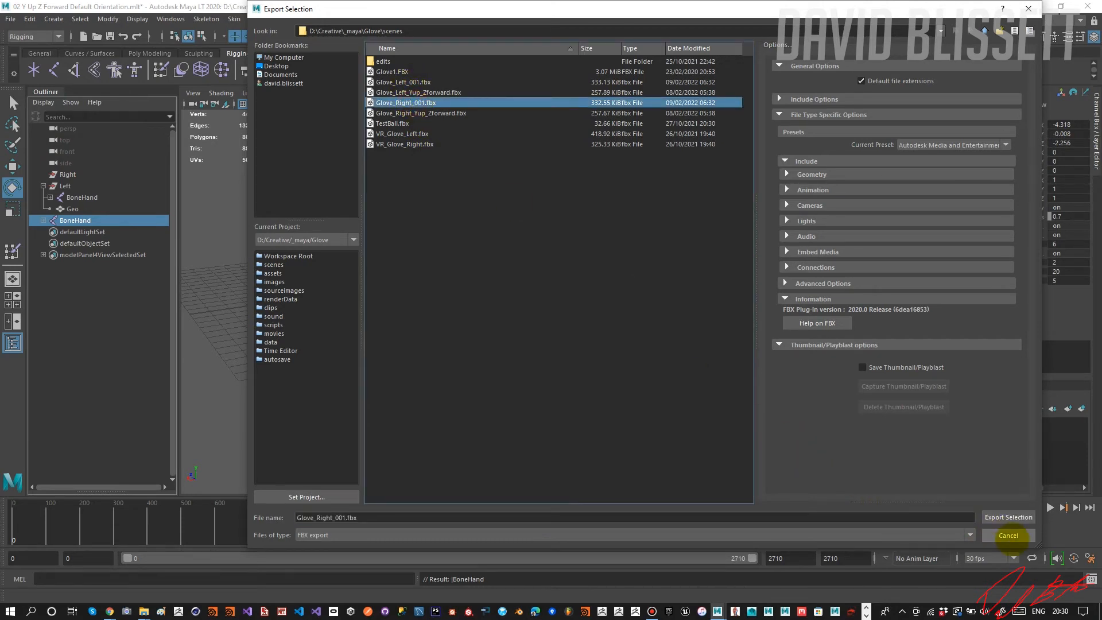
{"action": "left_click", "coordinate": [1009, 516]}
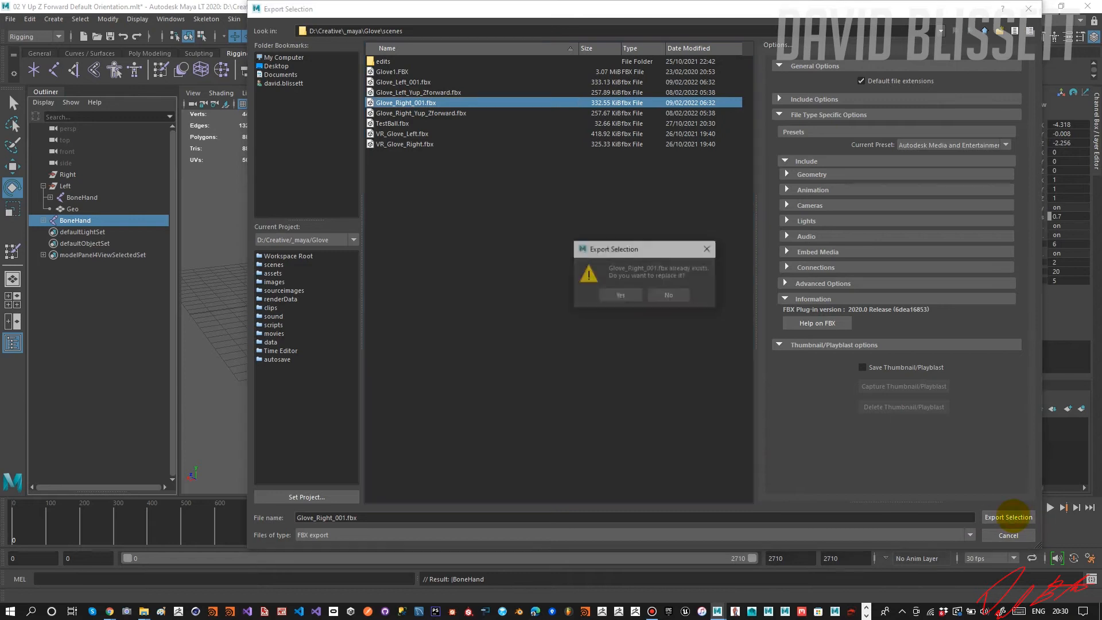
{"action": "left_click", "coordinate": [614, 295]}
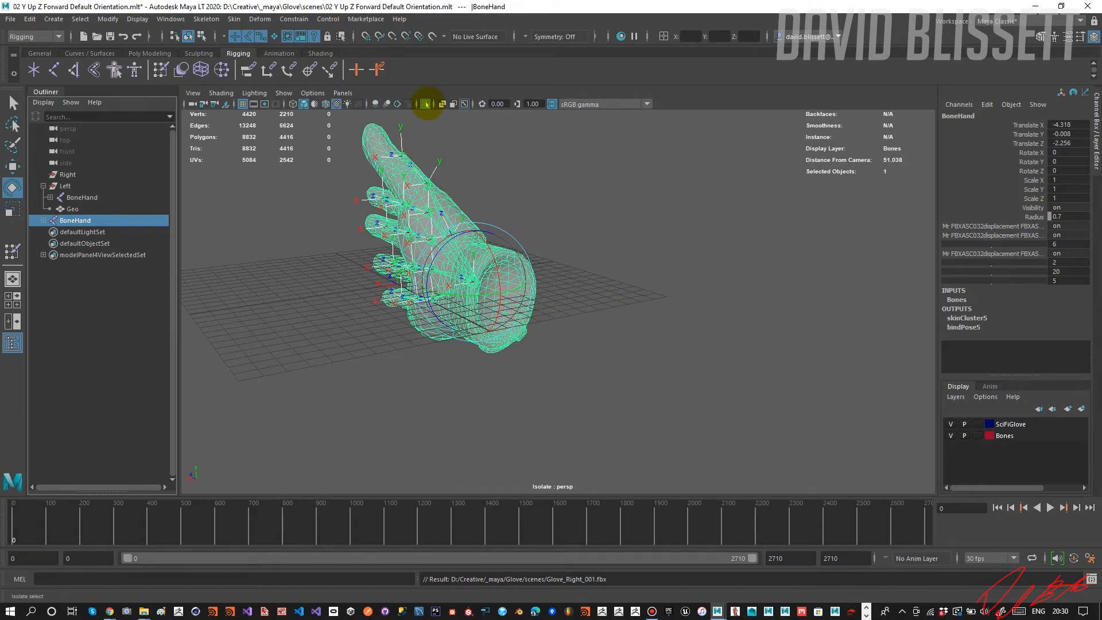
Turn off isolate select to show both gloves, and parent the exported BoneHand back under the Right group.
{"action": "left_click", "coordinate": [425, 104]}
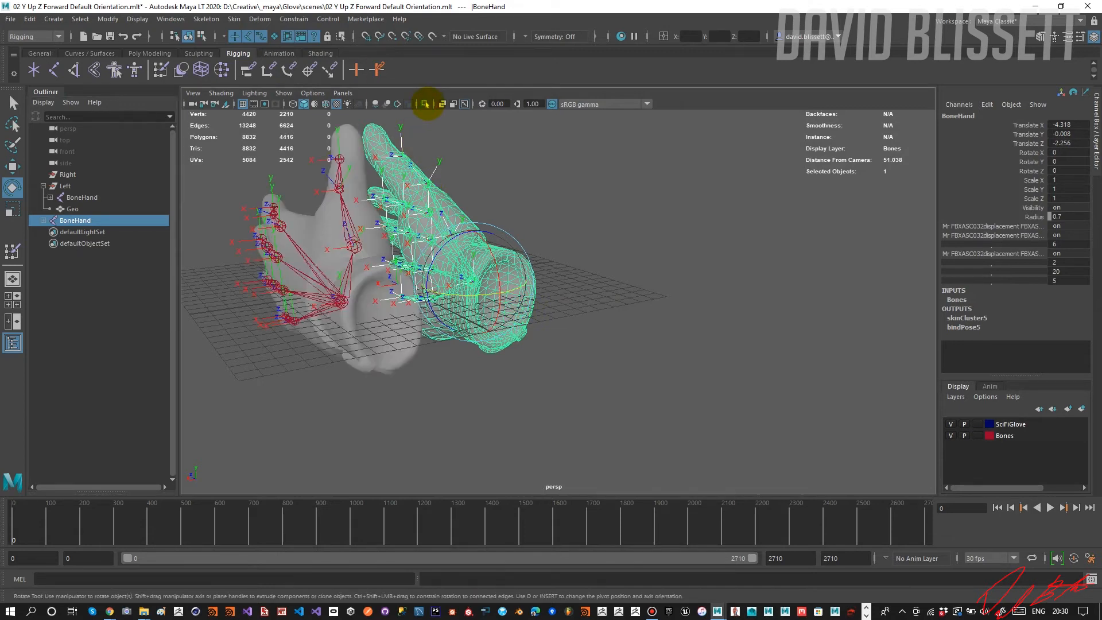
{"action": "left_click", "coordinate": [68, 175], "text": "ctrl"}
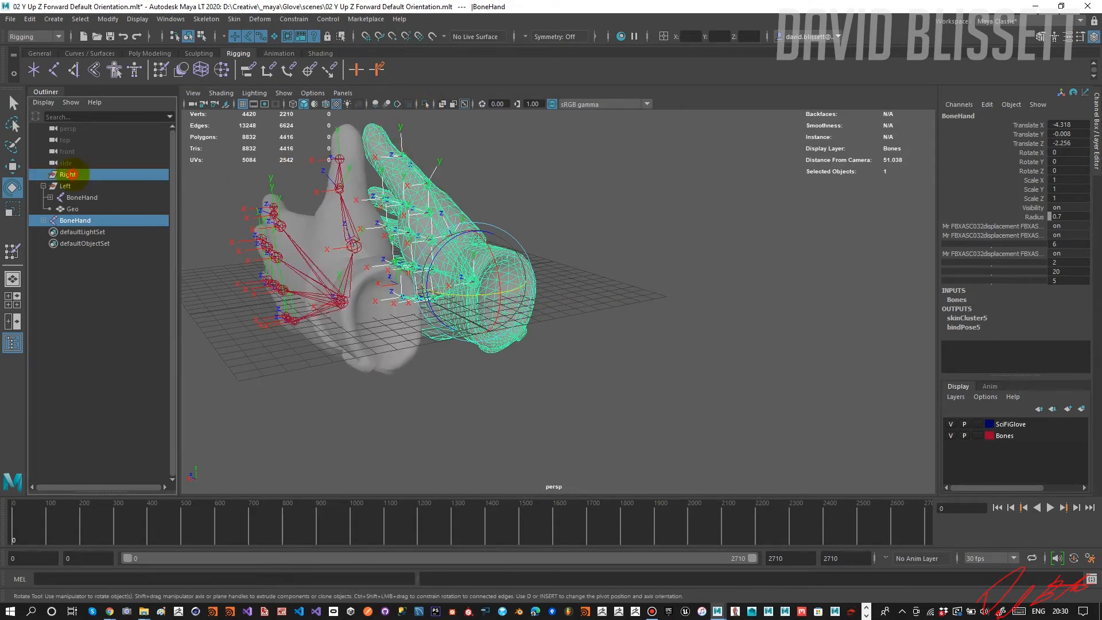
{"action": "key", "text": "p"}
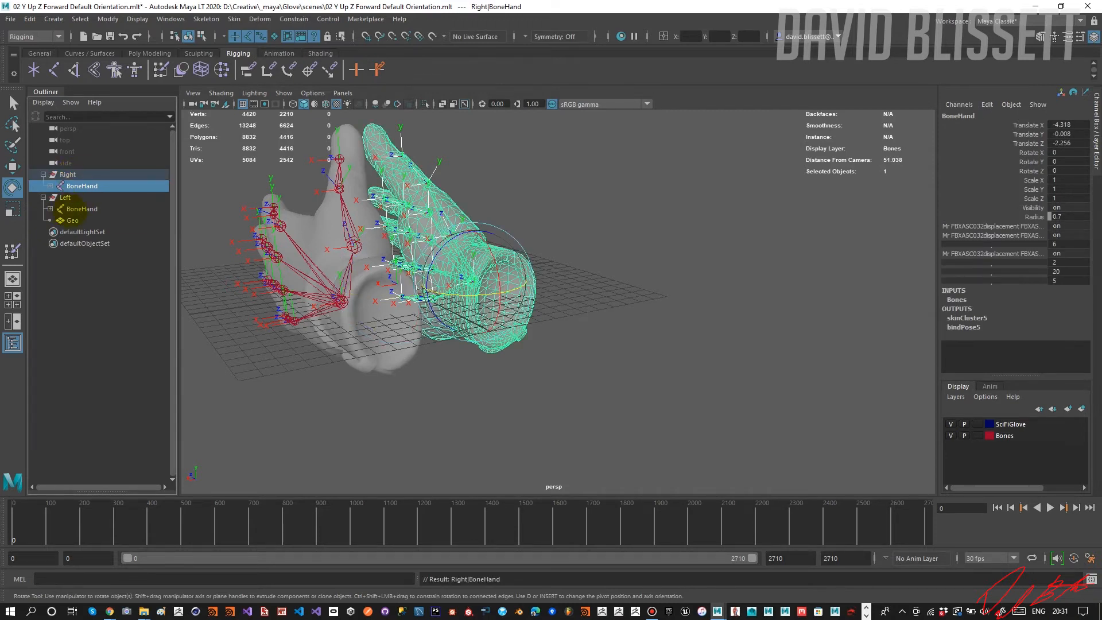
Try to parent the left glove's Geo under its BoneHand while it is still skinned, and undo the parenting.
{"action": "left_click", "coordinate": [51, 220]}
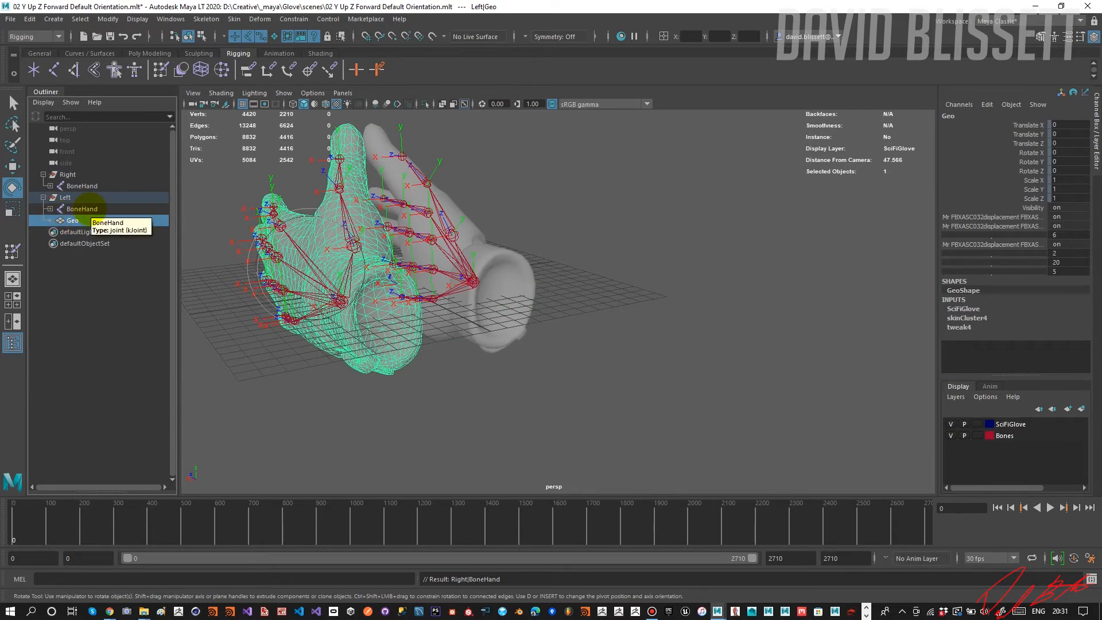
{"action": "left_click", "coordinate": [86, 209], "text": "ctrl"}
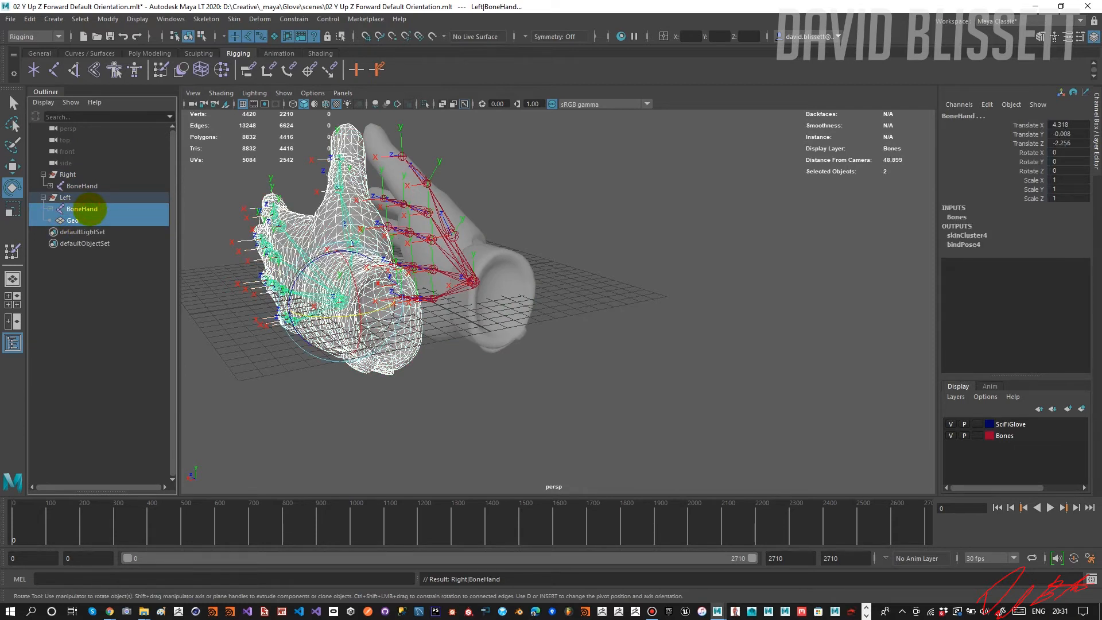
{"action": "key", "text": "p"}
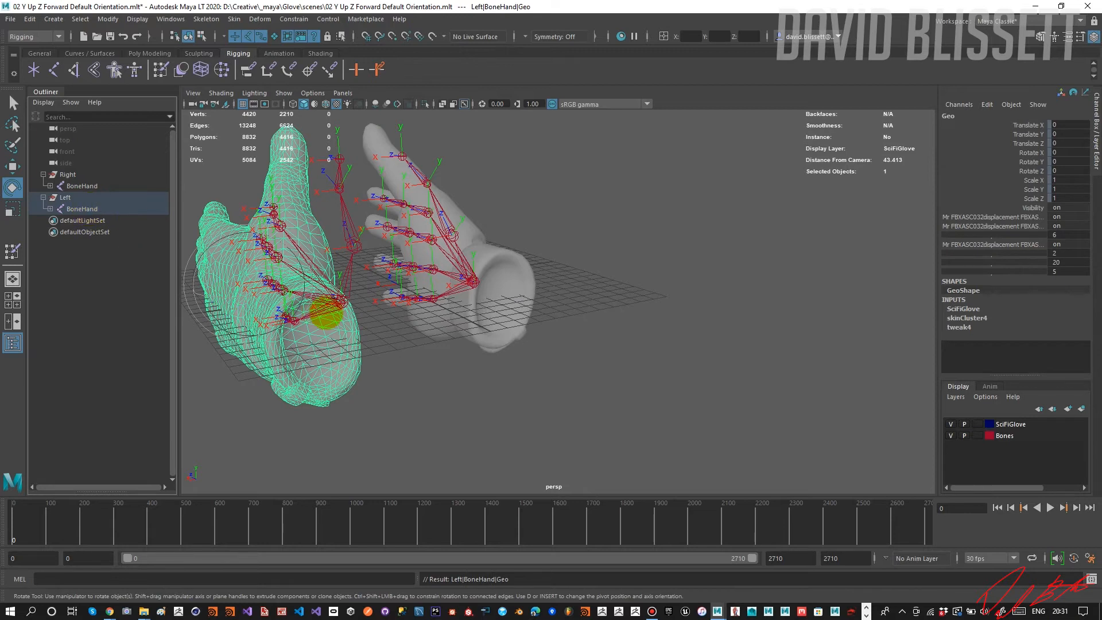
{"action": "key", "text": "ctrl+z"}
{"action": "left_click_drag", "start_coordinate": [307, 322], "coordinate": [269, 343], "text": "alt"}
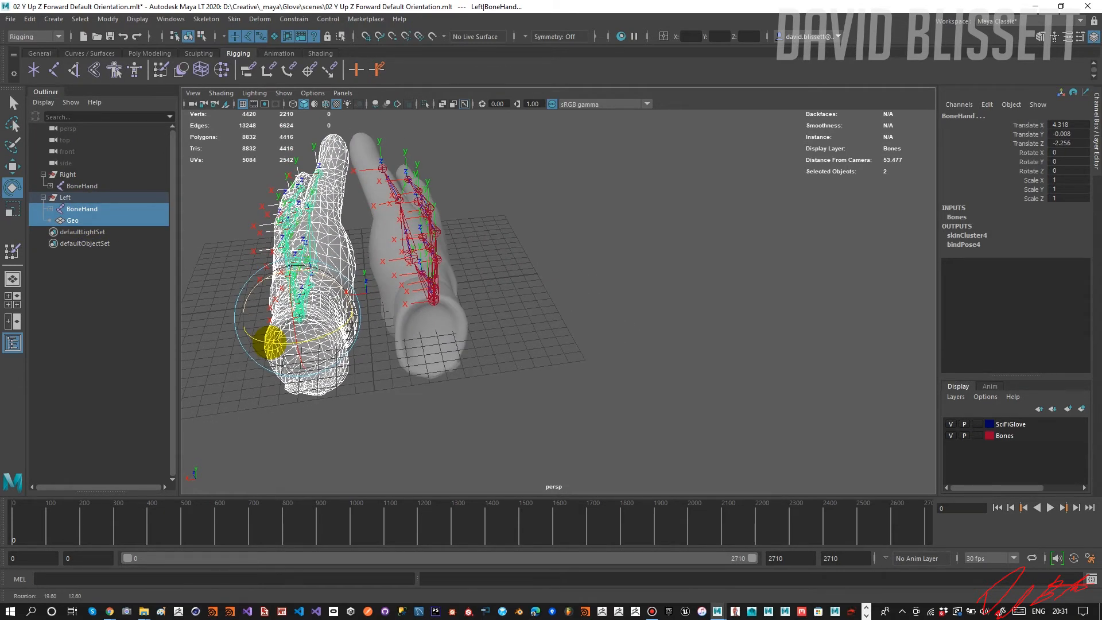
Unbind the left glove's Geo mesh from its skeleton.
{"action": "left_click", "coordinate": [72, 220]}
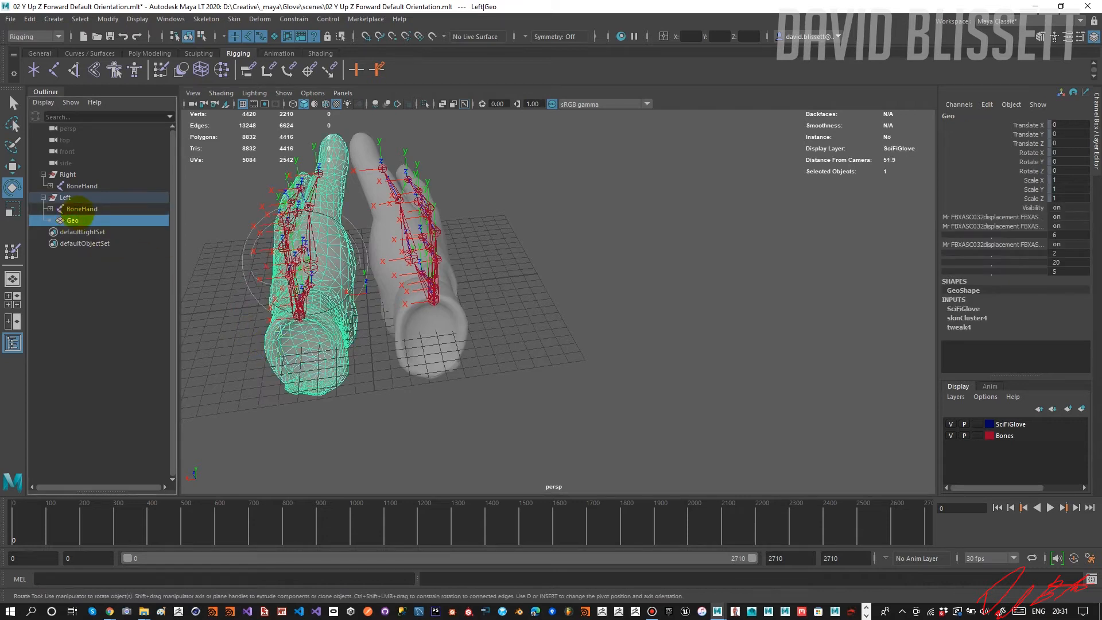
{"action": "left_click", "coordinate": [65, 197]}
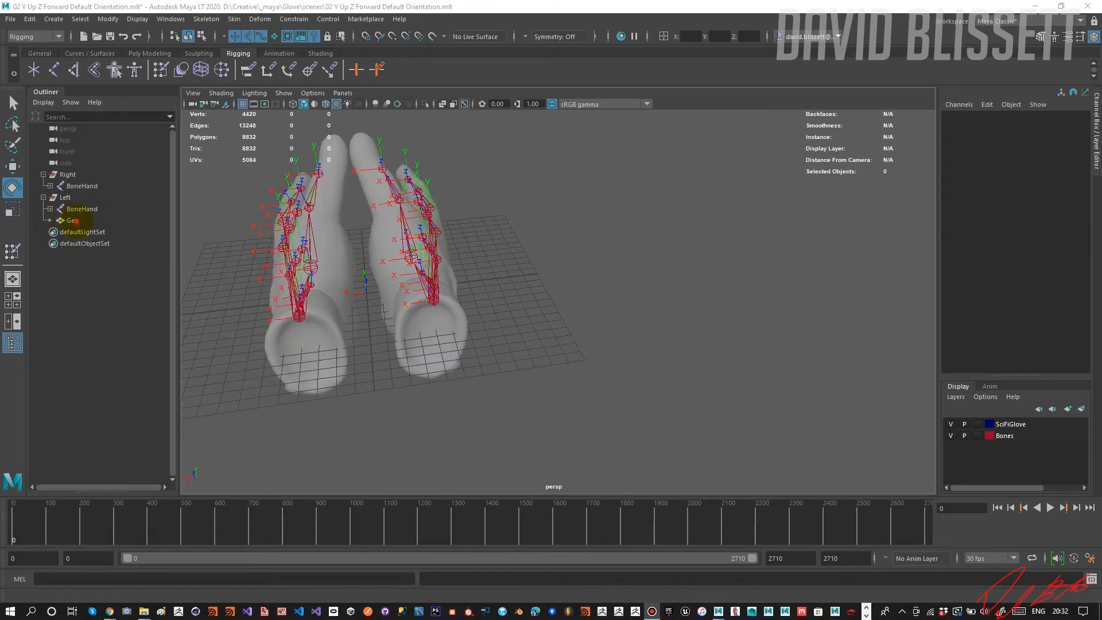
Freeze the transformations of the left glove's Geo and delete its construction history.
{"action": "left_click", "coordinate": [72, 220]}
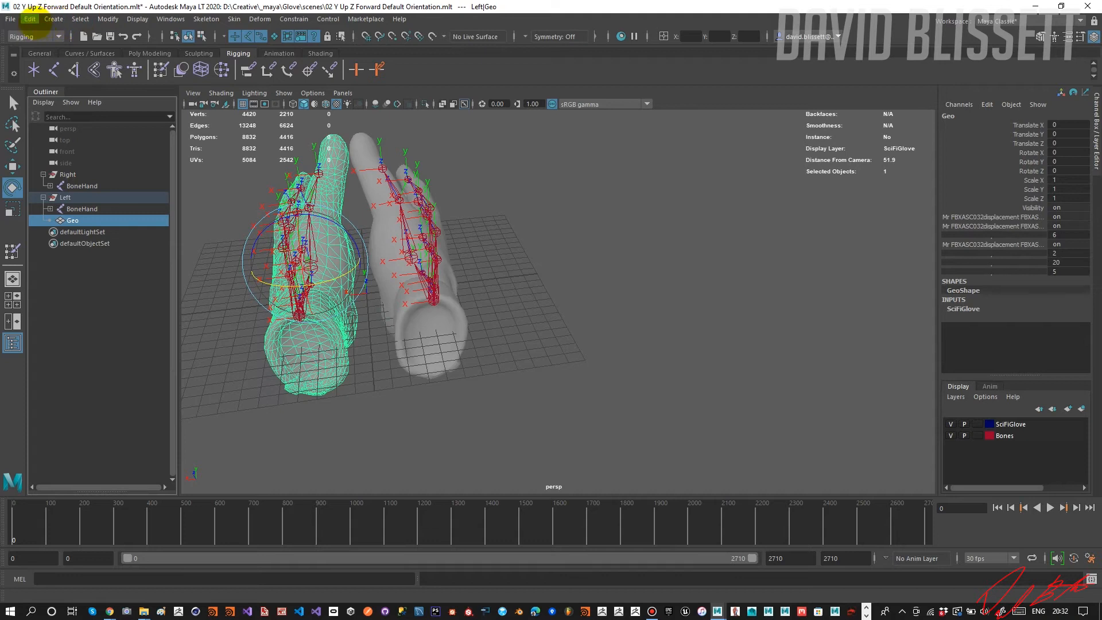
{"action": "left_click", "coordinate": [108, 19]}
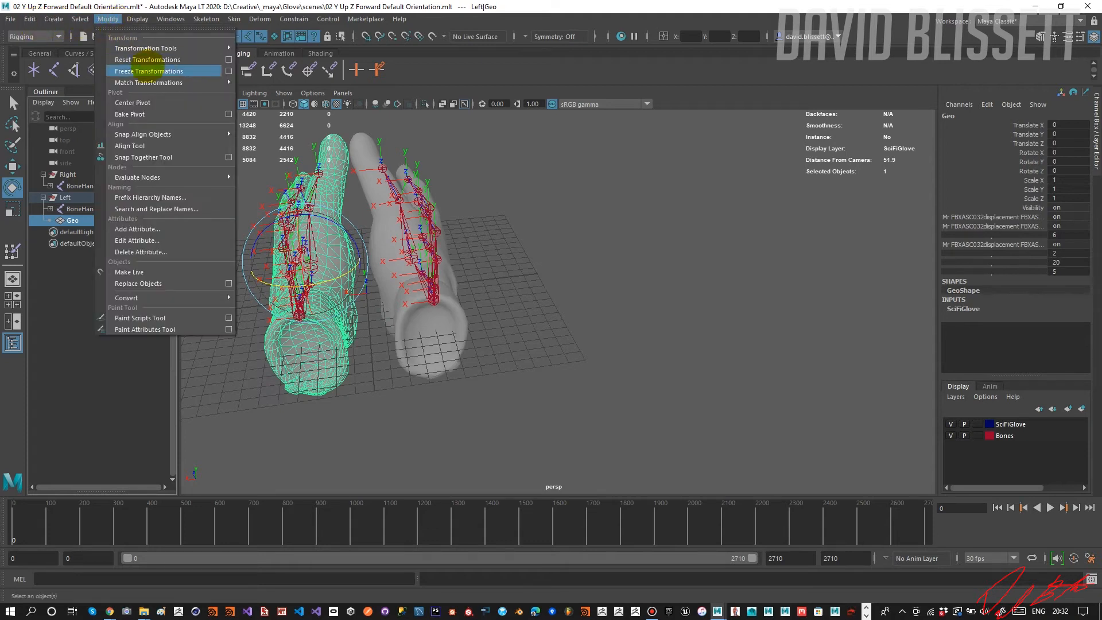
{"action": "left_click", "coordinate": [147, 72]}
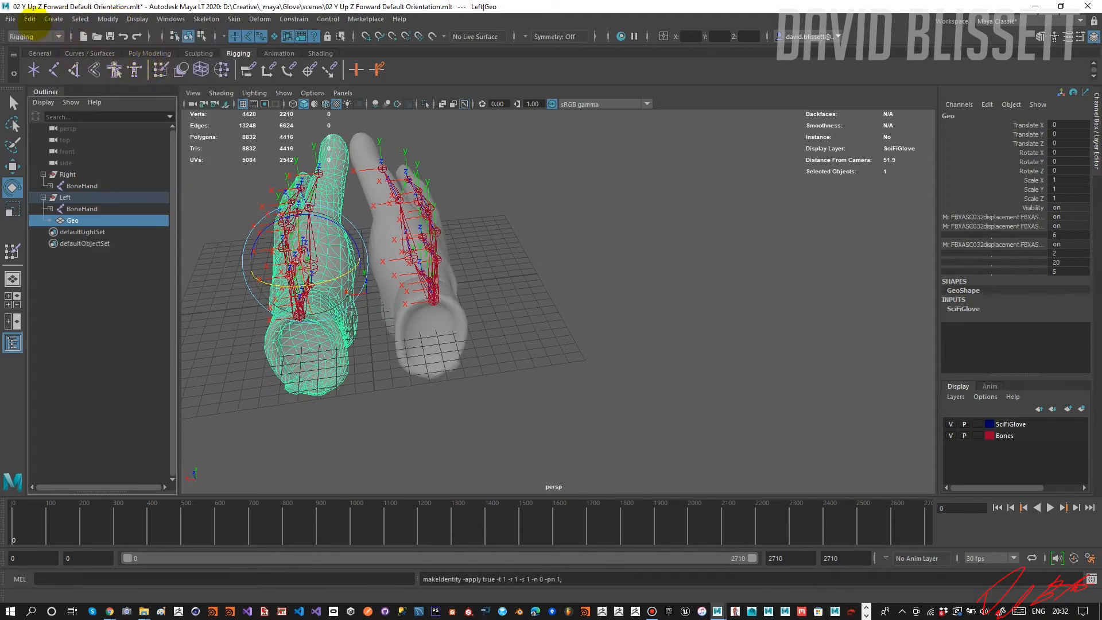
{"action": "left_click", "coordinate": [29, 19]}
{"action": "mouse_move", "coordinate": [115, 154]}
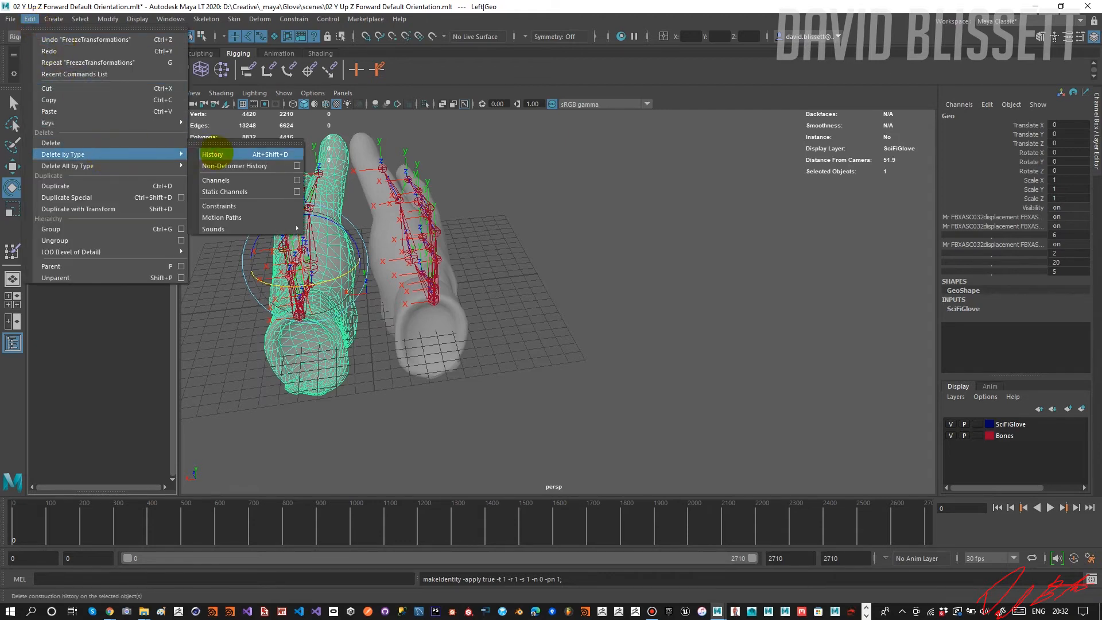
{"action": "left_click", "coordinate": [216, 153]}
Parent the left glove's Geo under its BoneHand joint.
{"action": "left_click", "coordinate": [88, 220]}
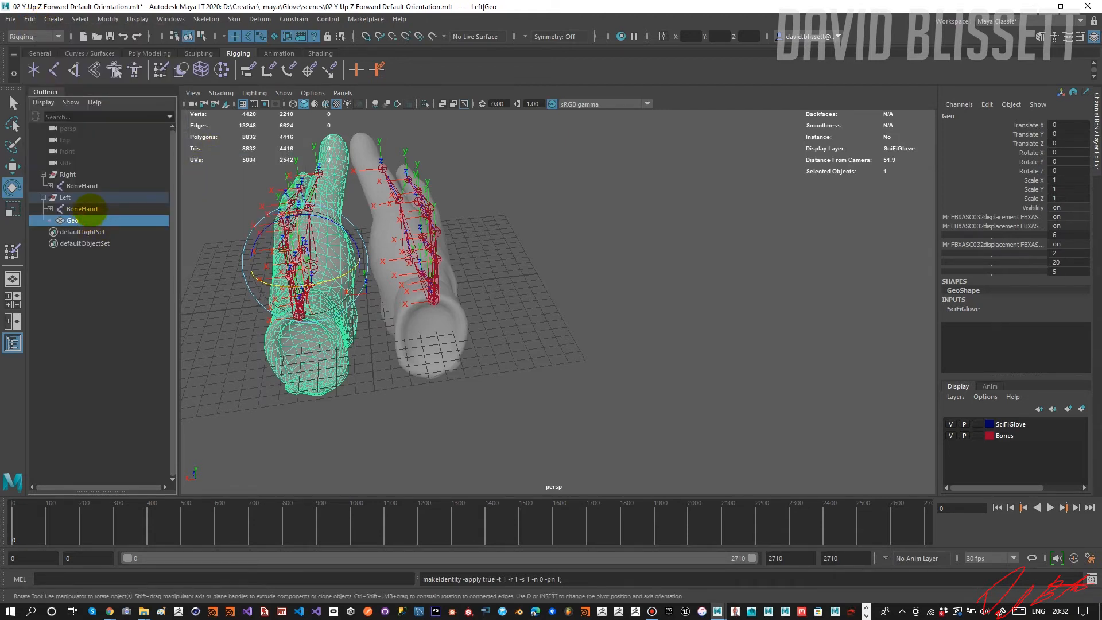
{"action": "left_click", "coordinate": [83, 209], "text": "ctrl"}
{"action": "key", "text": "p"}
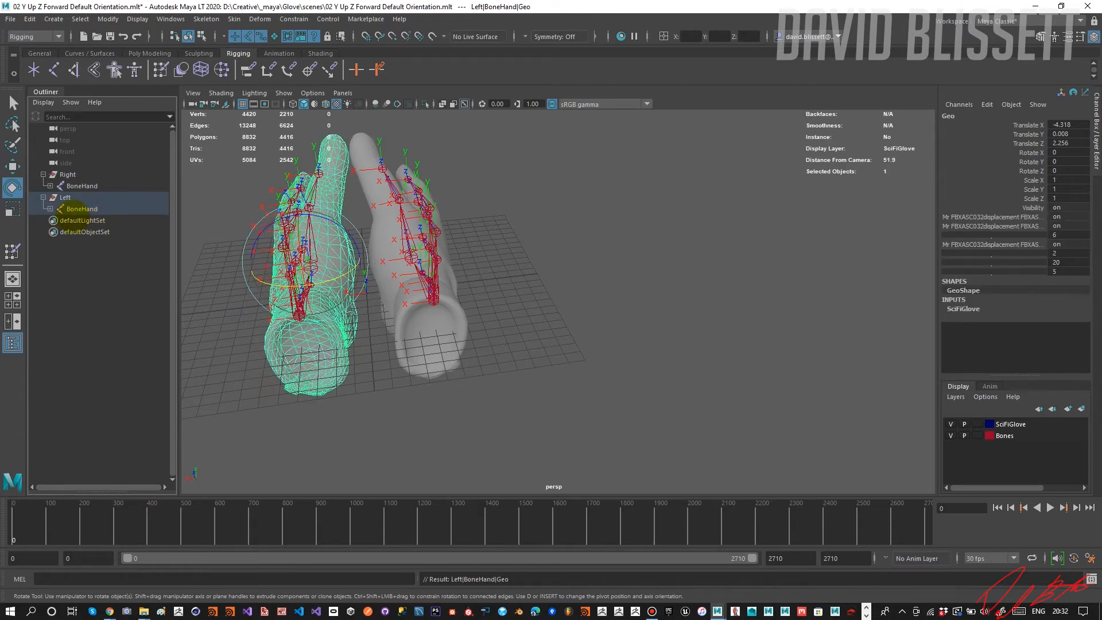
Expand the left BoneHand hierarchy, select Geo together with BoneHand, and bind the skin to the skeleton.
{"action": "left_click", "coordinate": [51, 209]}
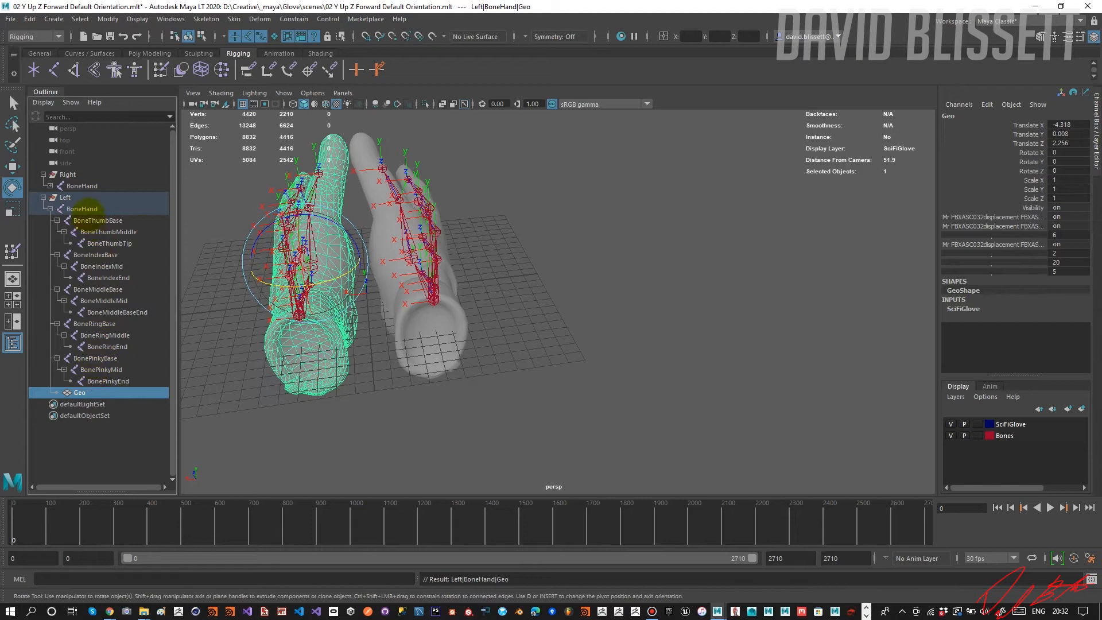
{"action": "left_click", "coordinate": [91, 208], "text": "ctrl"}
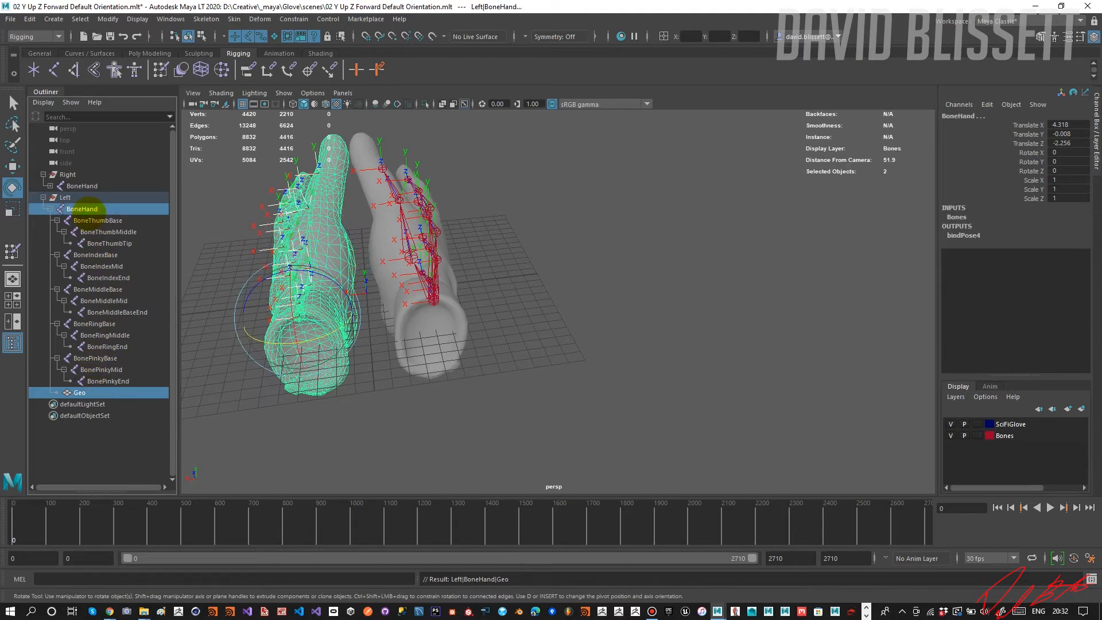
{"action": "left_click", "coordinate": [81, 392]}
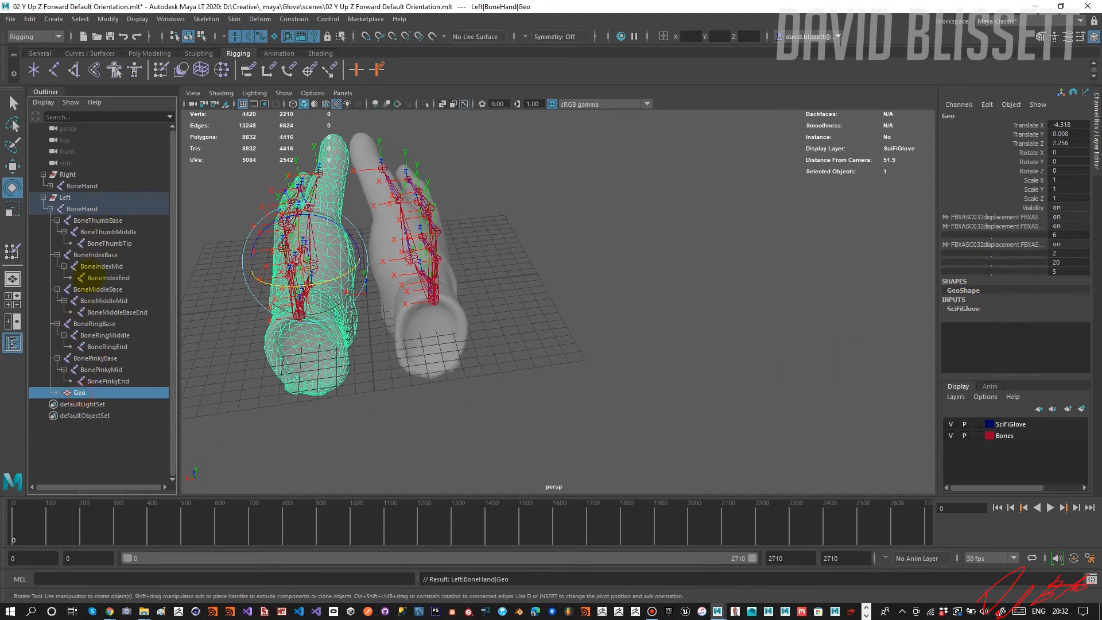
{"action": "left_click", "coordinate": [105, 208], "text": "ctrl"}
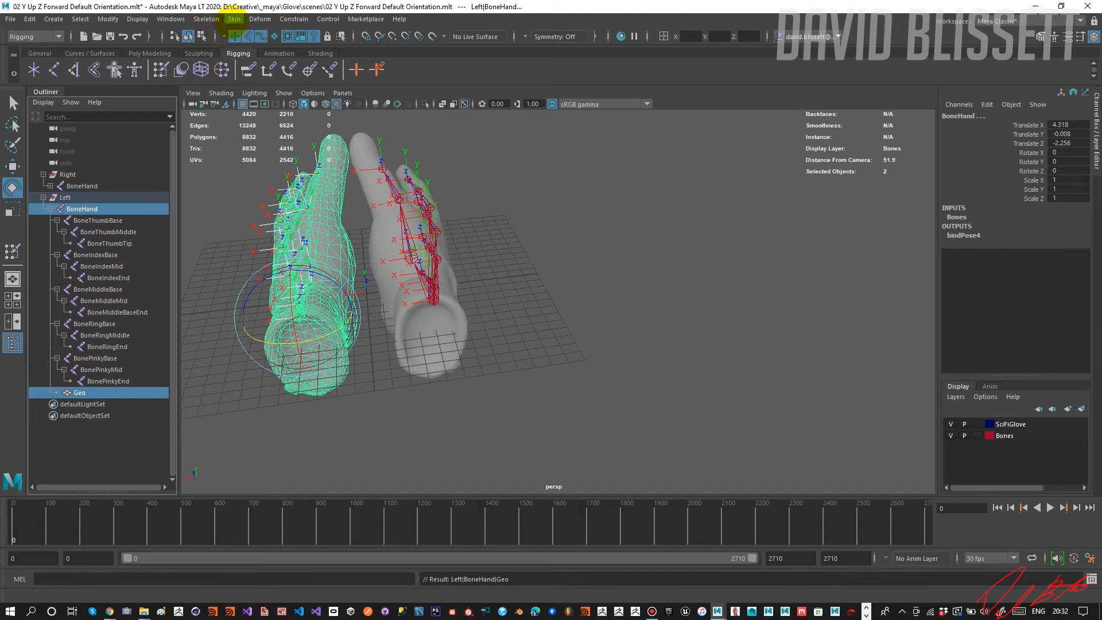
{"action": "left_click", "coordinate": [234, 19]}
{"action": "left_click", "coordinate": [257, 46]}
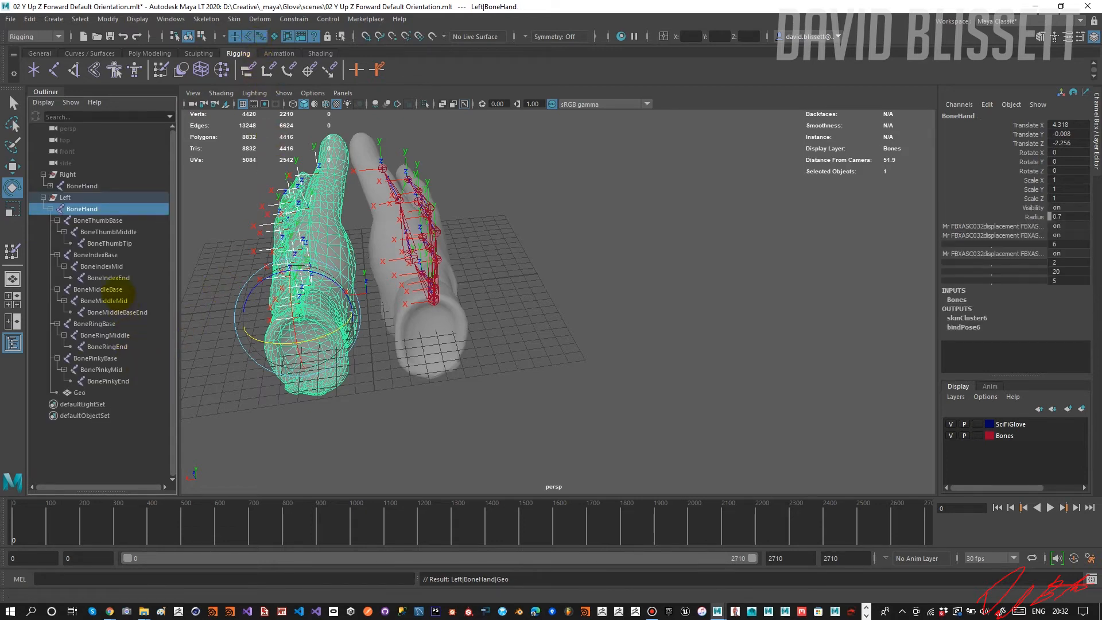
Test-rotate the left glove's middle, ring and pinky finger base bones to check their deformation, undoing each rotation.
{"action": "left_click", "coordinate": [110, 290]}
{"action": "left_click_drag", "start_coordinate": [226, 288], "coordinate": [321, 281], "text": "alt"}
{"action": "key", "text": "ctrl+z"}
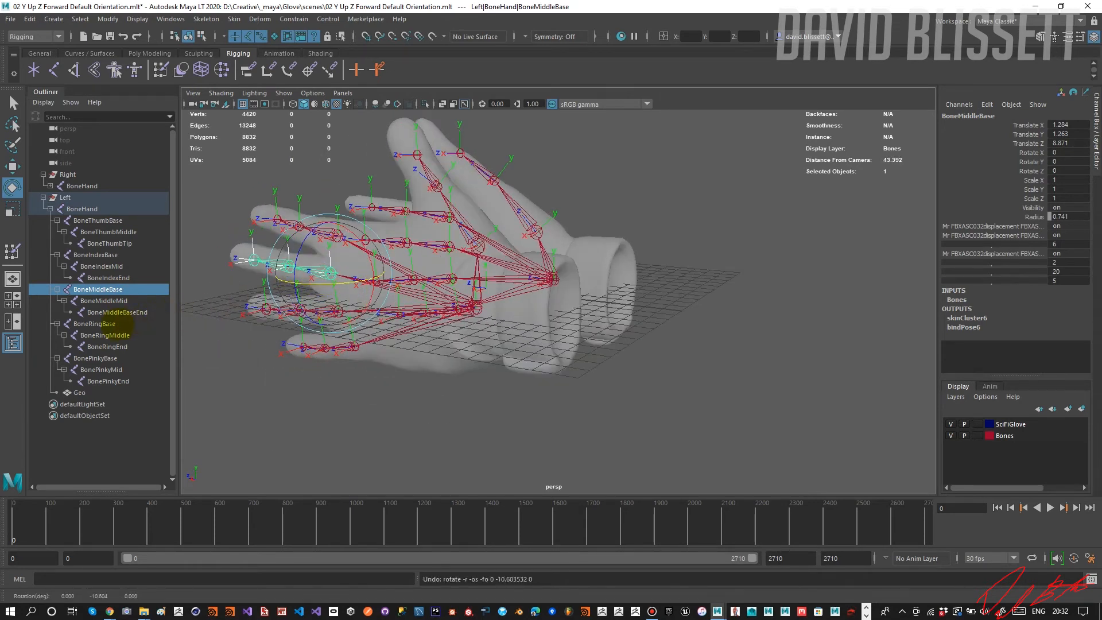
{"action": "left_click", "coordinate": [115, 324]}
{"action": "mouse_move", "coordinate": [328, 320]}
{"action": "left_mouse_down"}
{"action": "mouse_move", "coordinate": [300, 320]}
{"action": "mouse_move", "coordinate": [328, 322]}
{"action": "left_mouse_up"}
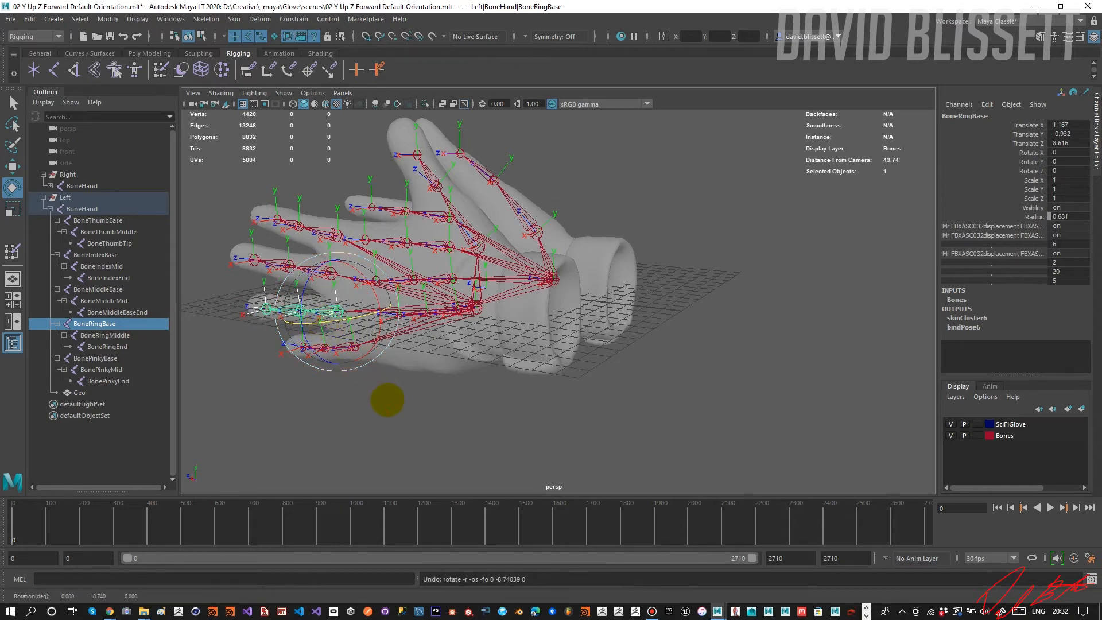
{"action": "left_click", "coordinate": [362, 344]}
{"action": "mouse_move", "coordinate": [384, 348]}
{"action": "left_mouse_down"}
{"action": "mouse_move", "coordinate": [366, 352]}
{"action": "mouse_move", "coordinate": [376, 349]}
{"action": "left_mouse_up"}
{"action": "key", "text": "ctrl+z"}
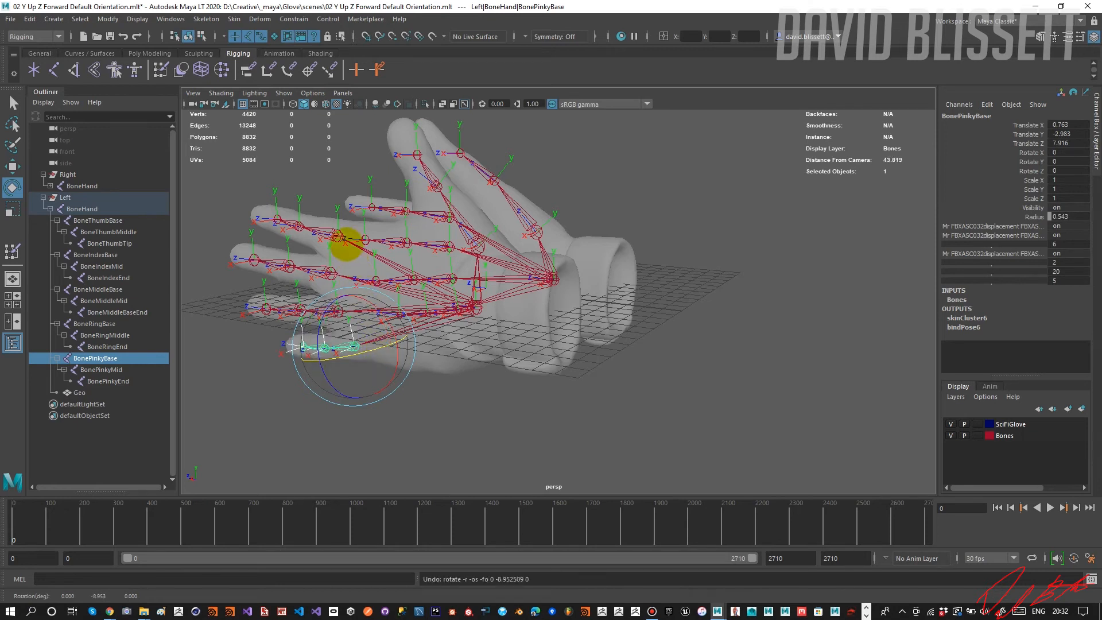
Test-rotate the left glove's index and thumb base bones to check their deformation, undoing each rotation.
{"action": "left_click", "coordinate": [344, 246]}
{"action": "left_click_drag", "start_coordinate": [362, 244], "coordinate": [348, 286]}
{"action": "key", "text": "ctrl+z"}
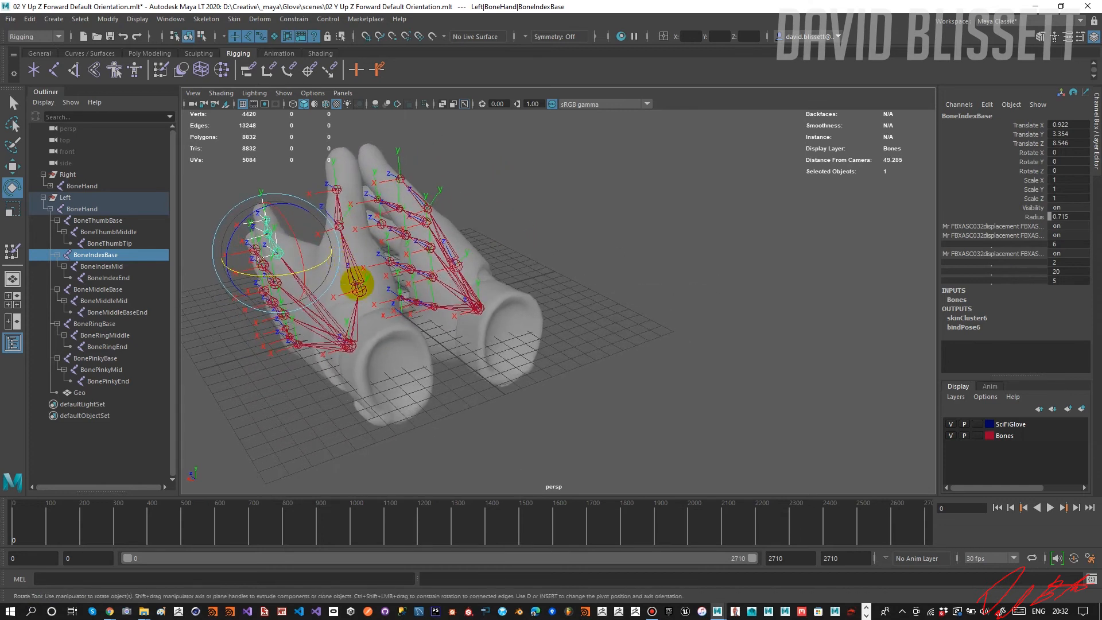
{"action": "left_click", "coordinate": [359, 288]}
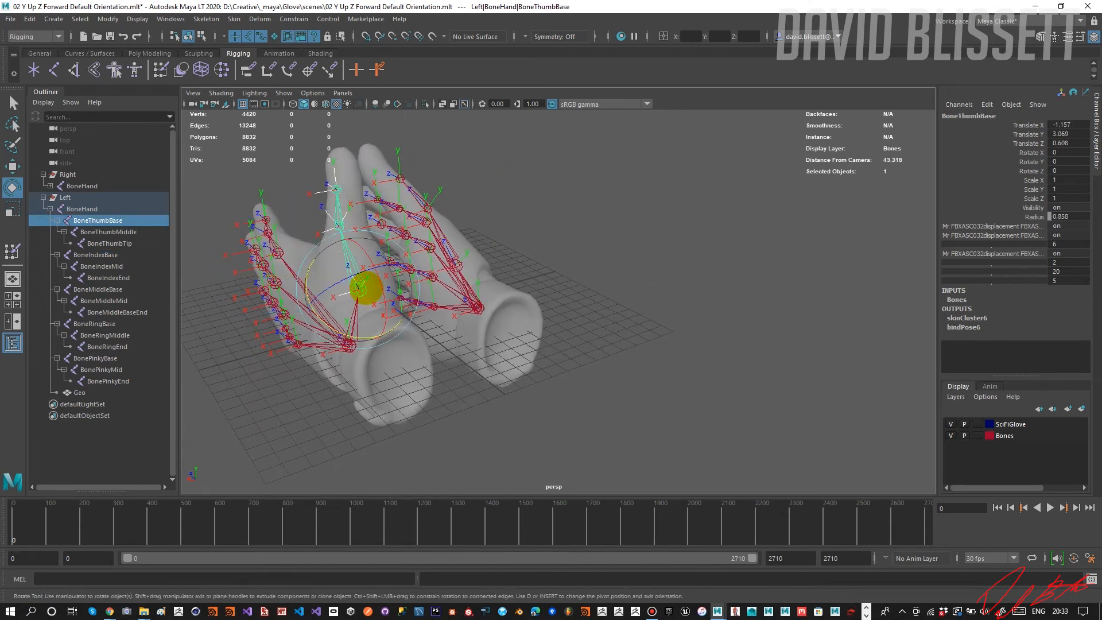
{"action": "left_click_drag", "start_coordinate": [358, 289], "coordinate": [310, 236], "text": "alt"}
{"action": "key", "text": "ctrl+z"}
{"action": "key", "text": "ctrl+z"}
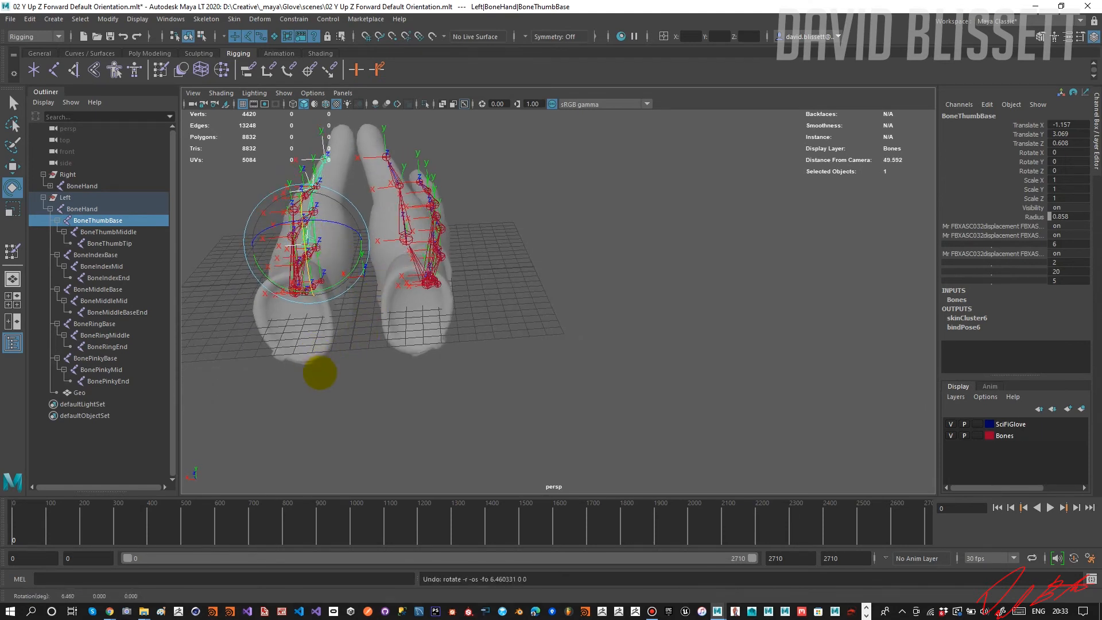
{"action": "key", "text": "w"}
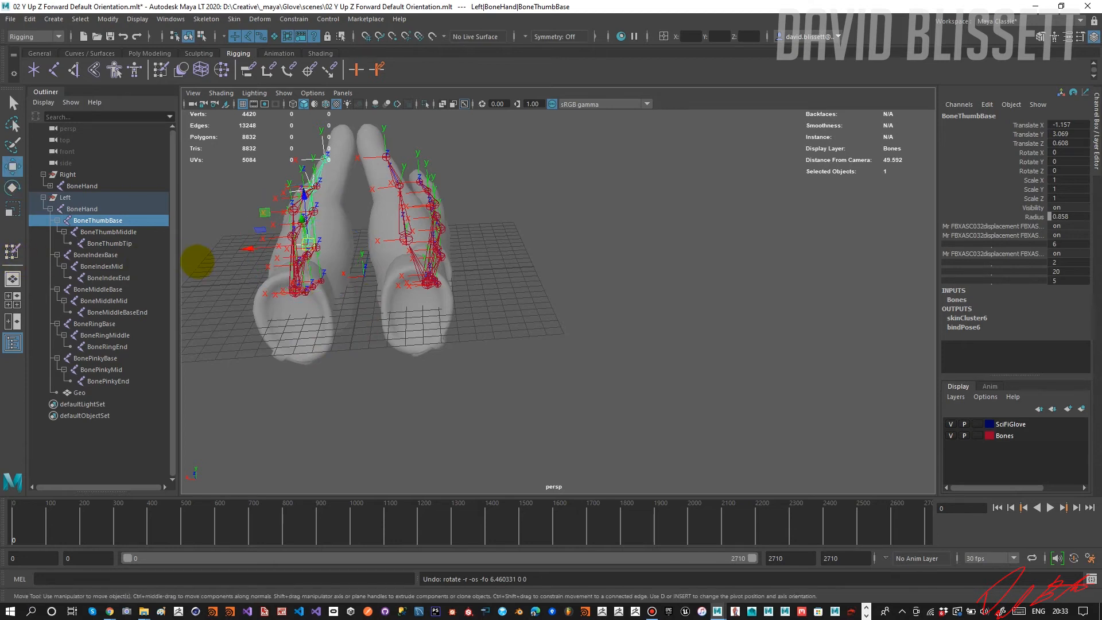
{"action": "left_click_drag", "start_coordinate": [246, 256], "coordinate": [315, 262], "text": "alt"}
{"action": "double_click", "coordinate": [12, 251]}
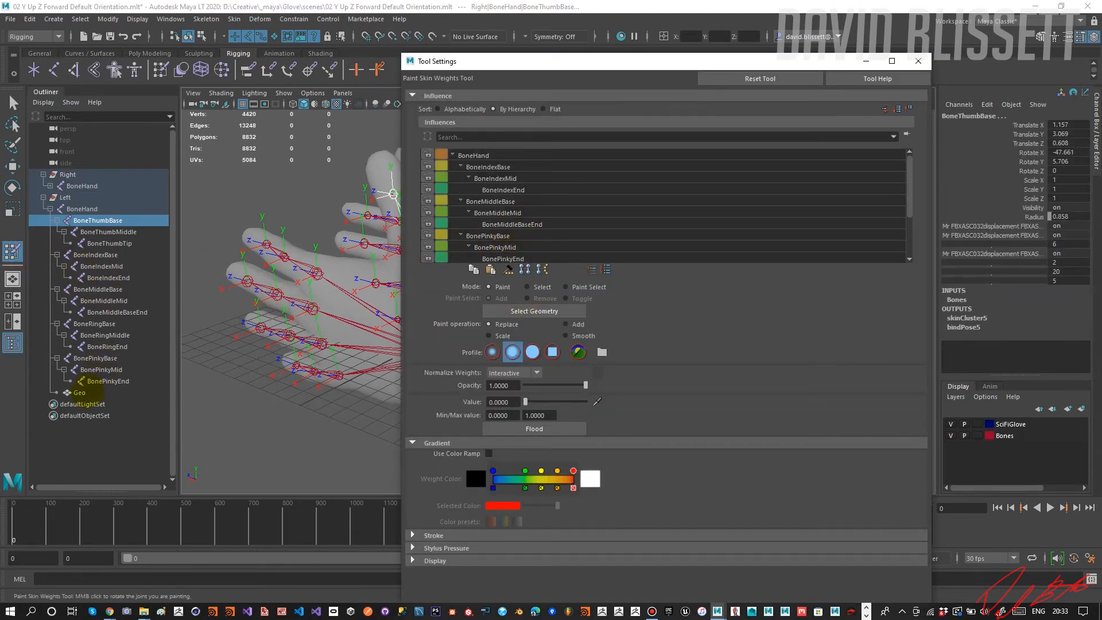
{"action": "left_click", "coordinate": [79, 392]}
{"action": "left_click", "coordinate": [535, 311]}
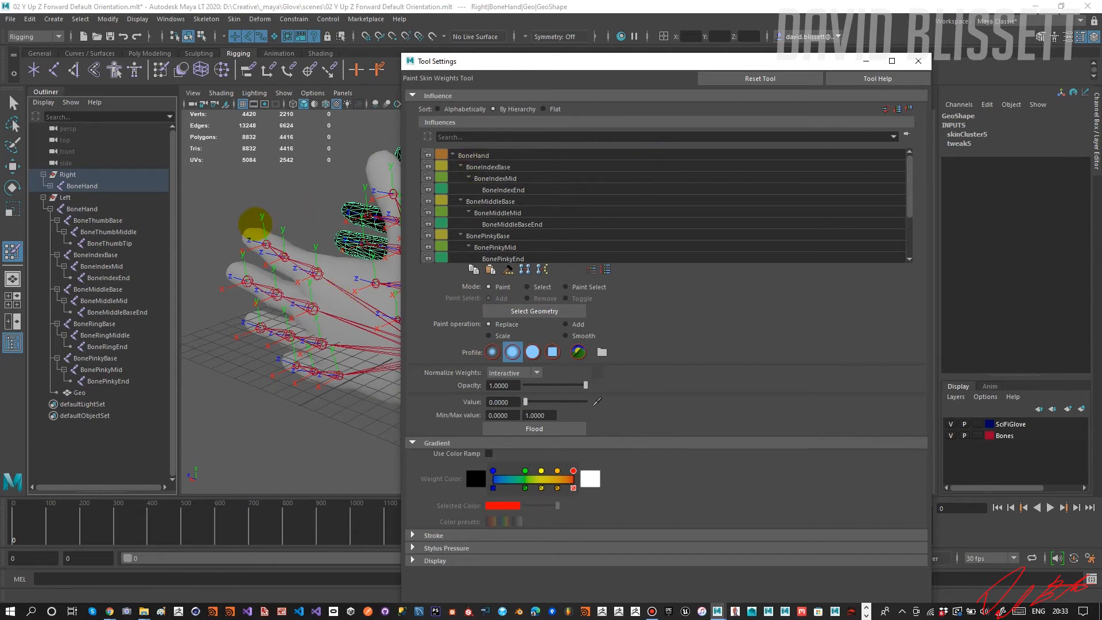
{"action": "left_click", "coordinate": [527, 287]}
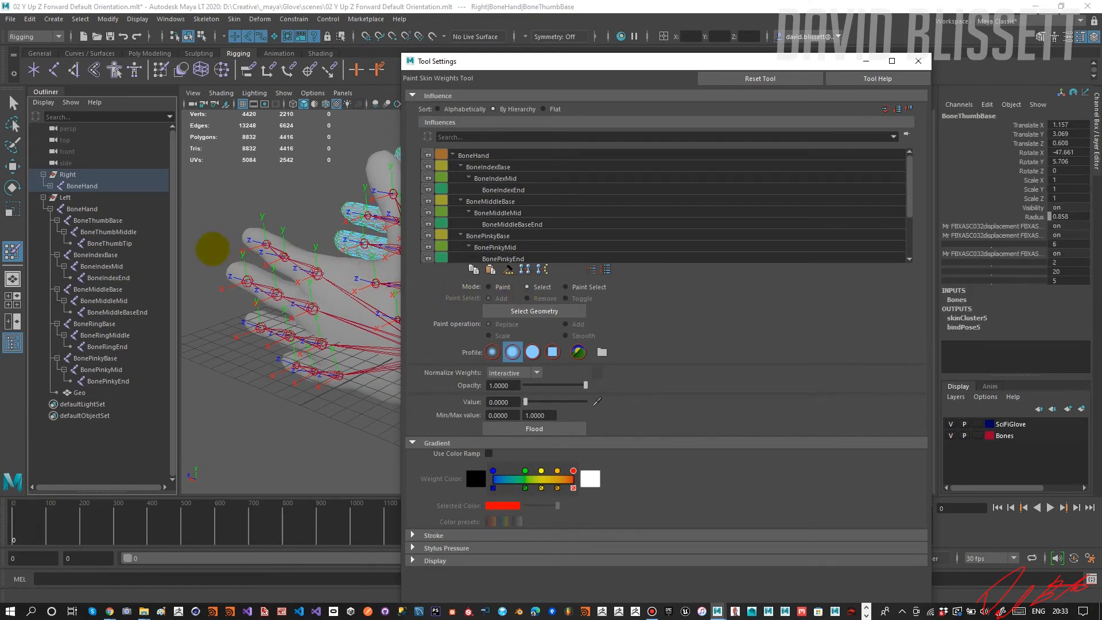
{"action": "left_click", "coordinate": [82, 209]}
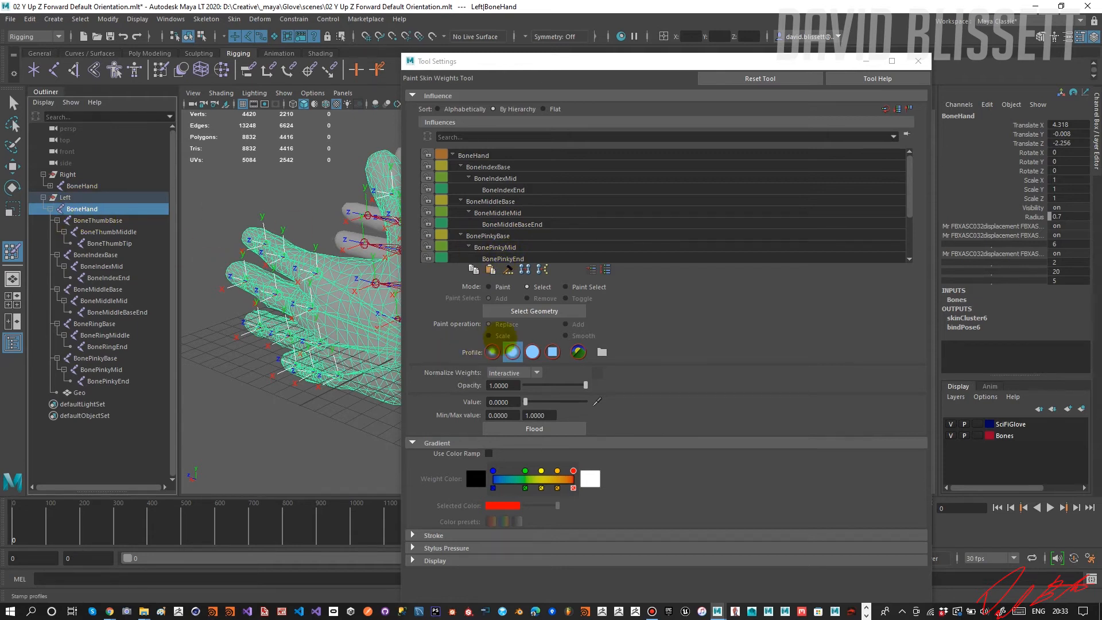
{"action": "left_click", "coordinate": [524, 311]}
{"action": "left_click", "coordinate": [312, 274]}
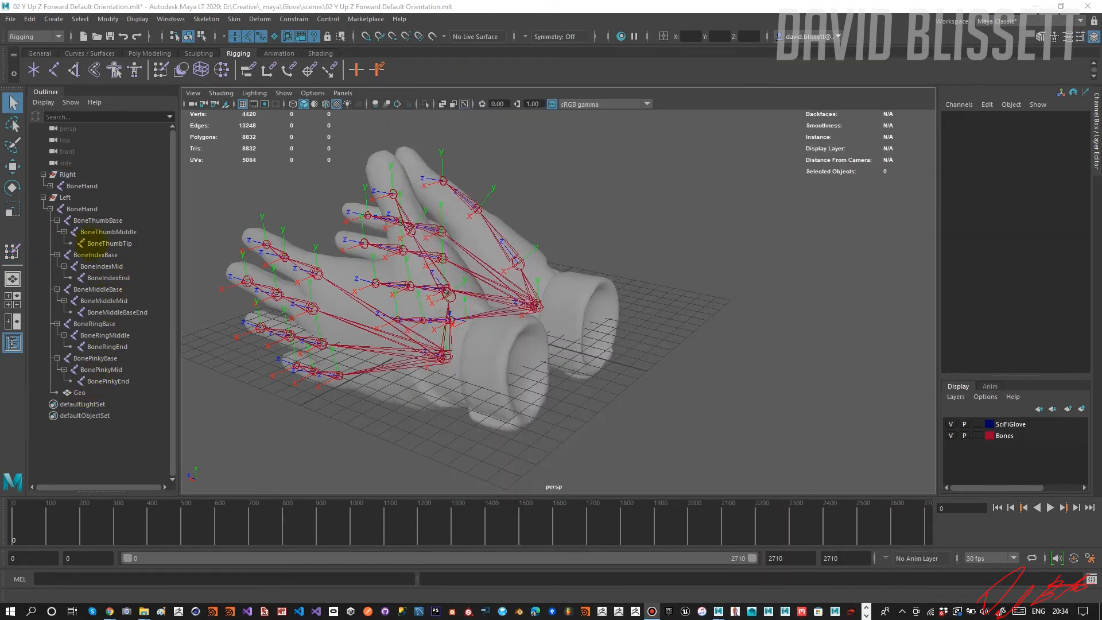
Open the Paint Skin Weights tool settings for the left glove's geometry and load its influences in Paint mode.
{"action": "left_click", "coordinate": [74, 208]}
{"action": "left_click", "coordinate": [12, 251]}
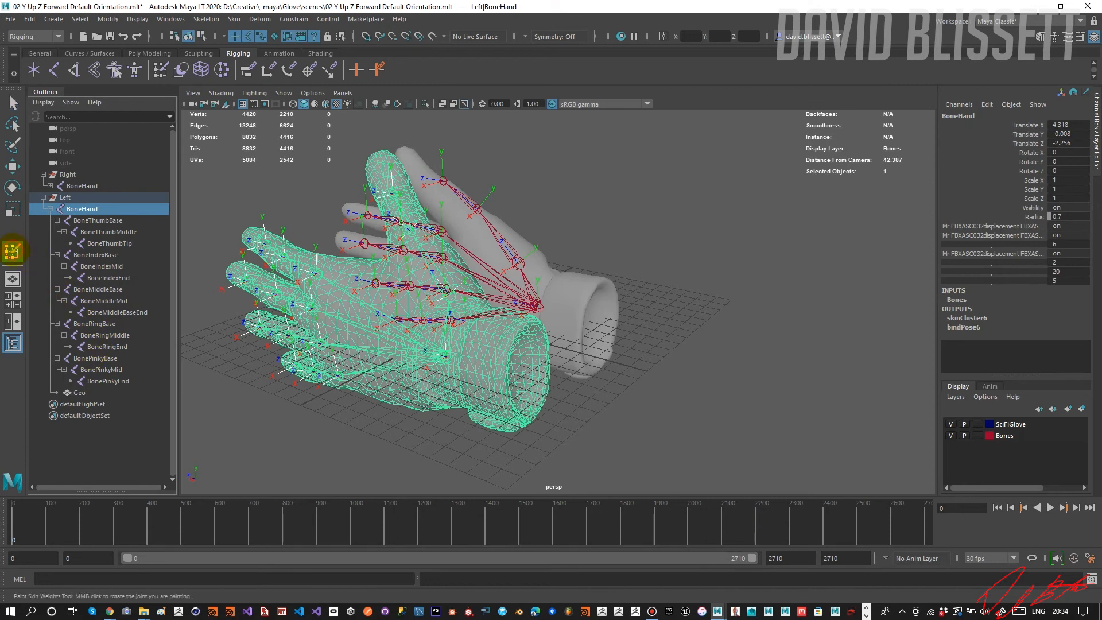
{"action": "double_click", "coordinate": [12, 251]}
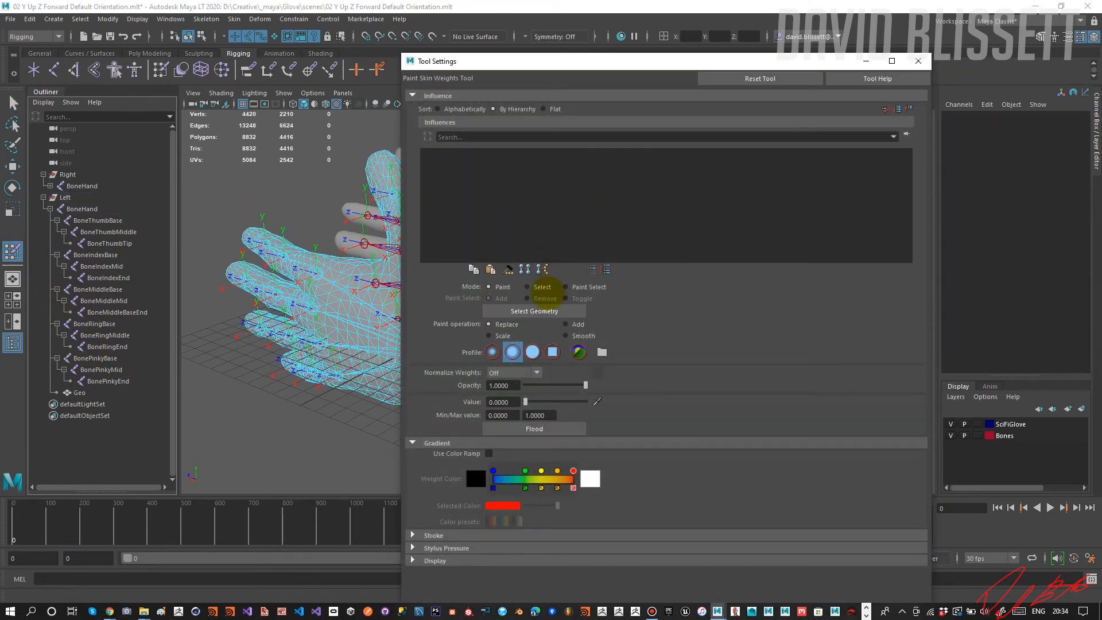
{"action": "left_click", "coordinate": [535, 285]}
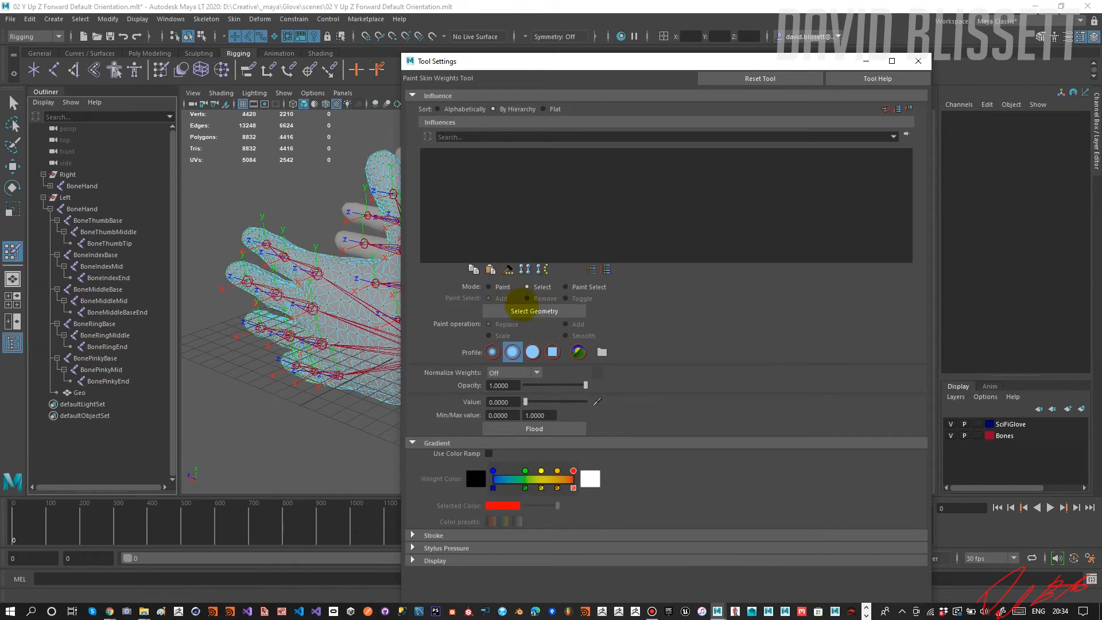
{"action": "left_click", "coordinate": [523, 308]}
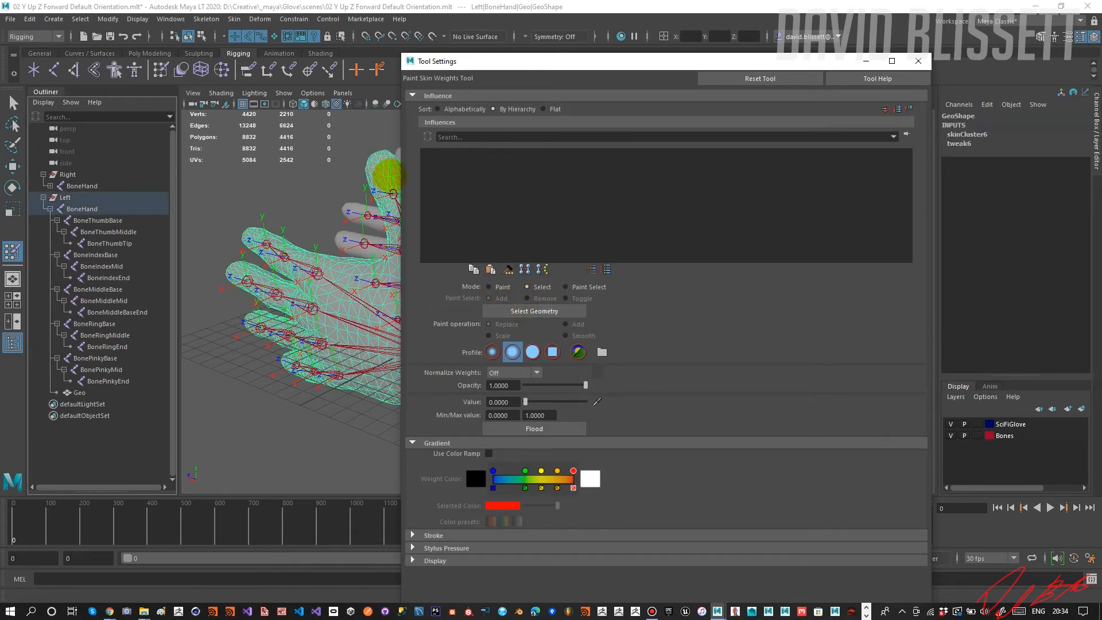
{"action": "left_click", "coordinate": [488, 286]}
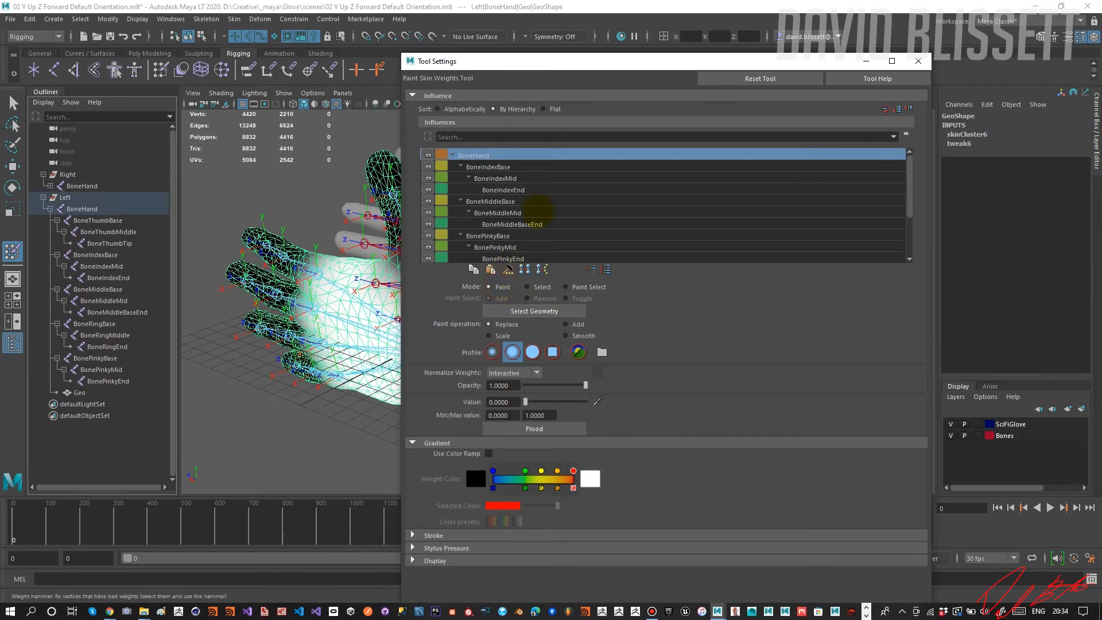
{"action": "left_click_drag", "start_coordinate": [587, 62], "coordinate": [706, 42]}
{"action": "left_click_drag", "start_coordinate": [462, 241], "coordinate": [426, 246], "text": "alt"}
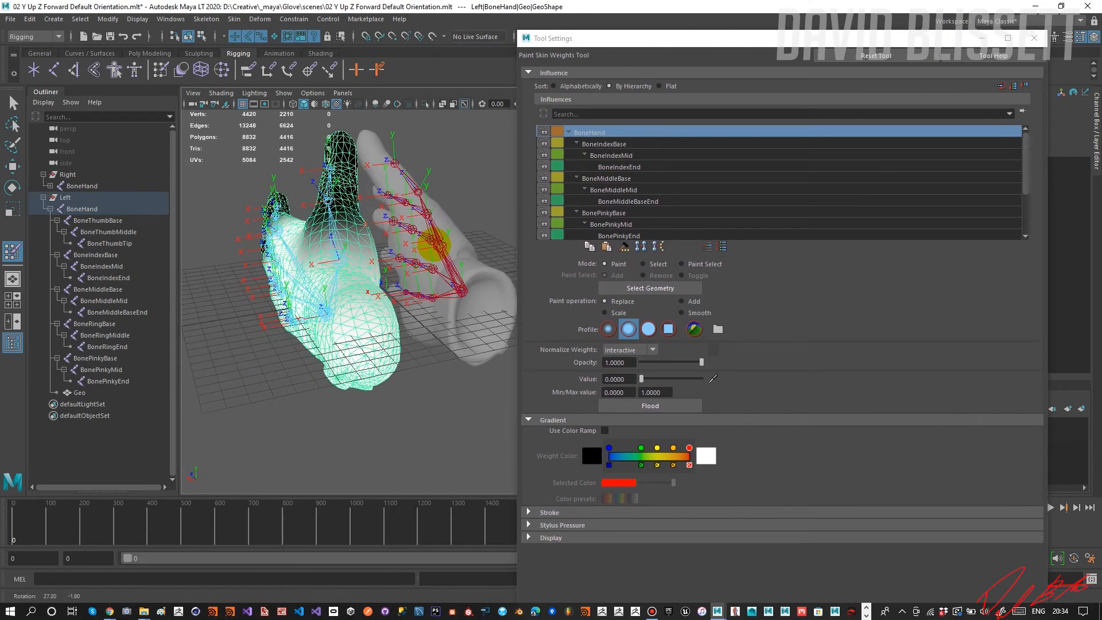
Paint the BoneThumbBase influence off the left glove's wrist and palm using Replace with value 0.
{"action": "scroll", "coordinate": [620, 223], "scroll_direction": "down", "scroll_amount": 2}
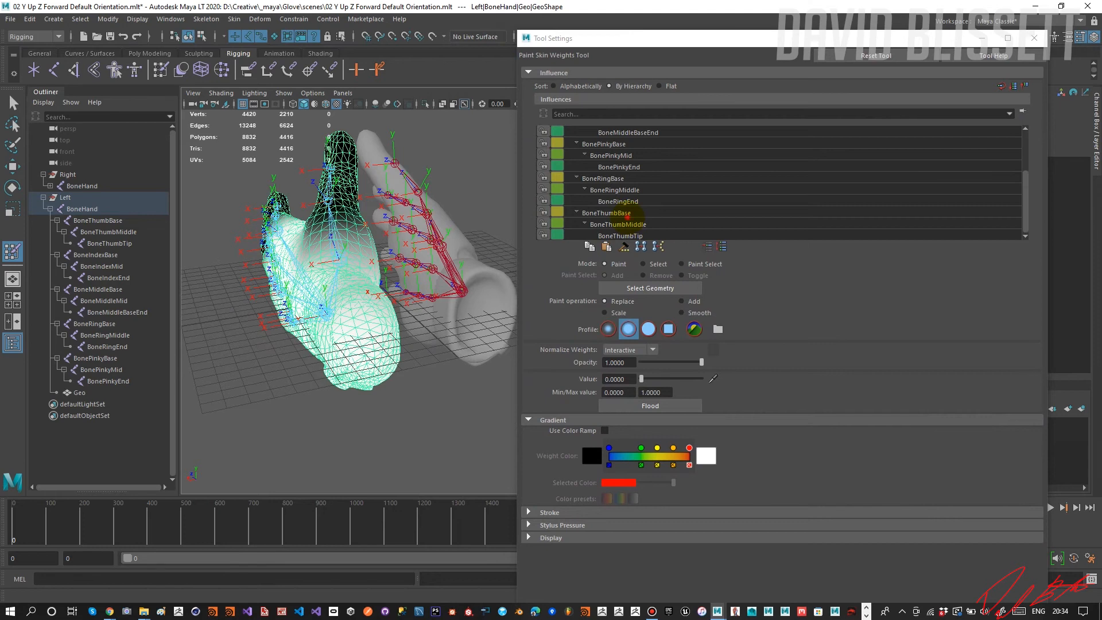
{"action": "left_click", "coordinate": [623, 224]}
{"action": "left_click_drag", "start_coordinate": [413, 263], "coordinate": [363, 283], "text": "alt"}
{"action": "left_click", "coordinate": [606, 213]}
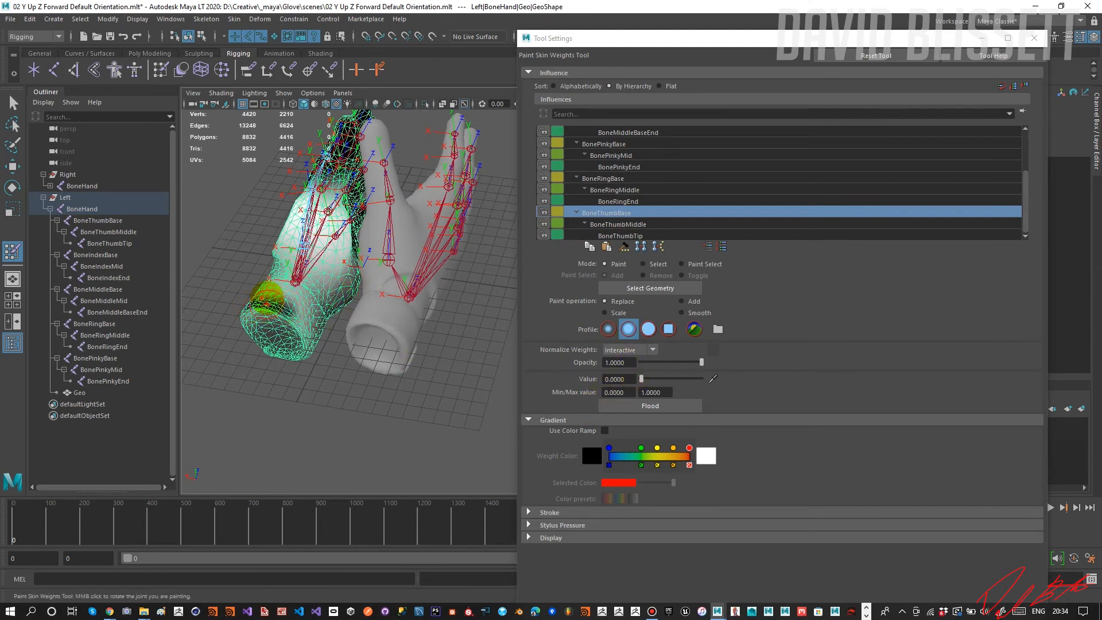
{"action": "mouse_move", "coordinate": [276, 293]}
{"action": "left_mouse_down"}
{"action": "mouse_move", "coordinate": [287, 310]}
{"action": "mouse_move", "coordinate": [259, 305]}
{"action": "mouse_move", "coordinate": [304, 322]}
{"action": "mouse_move", "coordinate": [269, 322]}
{"action": "mouse_move", "coordinate": [289, 336]}
{"action": "mouse_move", "coordinate": [327, 316]}
{"action": "left_mouse_up"}
{"action": "mouse_move", "coordinate": [261, 322]}
{"action": "left_mouse_down"}
{"action": "mouse_move", "coordinate": [261, 351]}
{"action": "mouse_move", "coordinate": [316, 353]}
{"action": "mouse_move", "coordinate": [393, 267]}
{"action": "left_mouse_up"}
{"action": "mouse_move", "coordinate": [447, 214]}
{"action": "left_mouse_down"}
{"action": "mouse_move", "coordinate": [361, 188]}
{"action": "mouse_move", "coordinate": [346, 211]}
{"action": "left_mouse_up"}
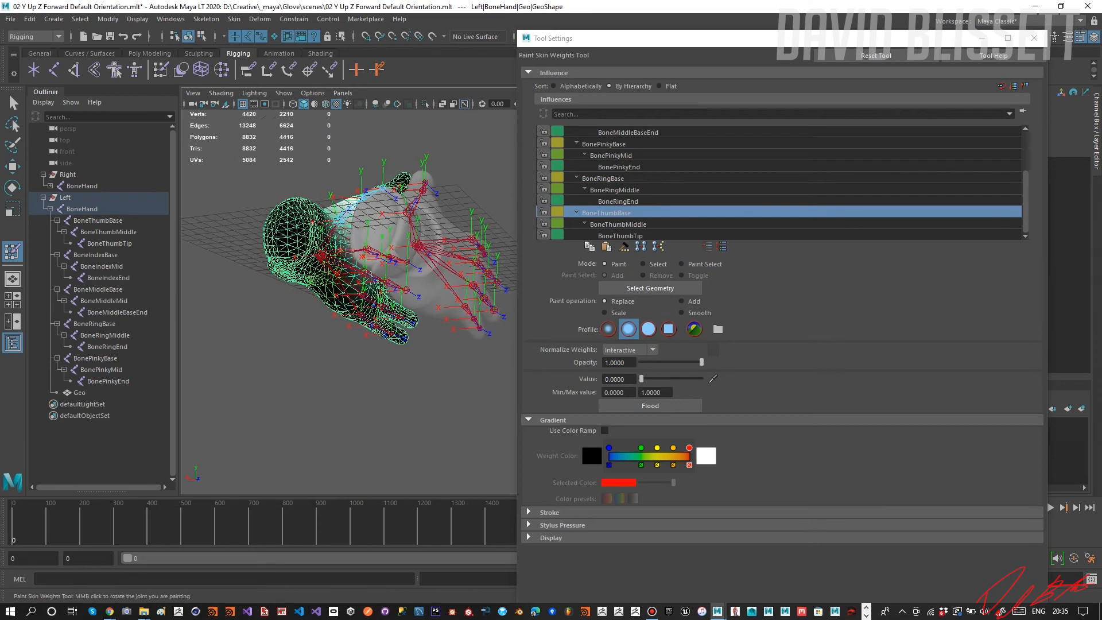
{"action": "left_click_drag", "start_coordinate": [300, 290], "coordinate": [380, 305], "text": "alt"}
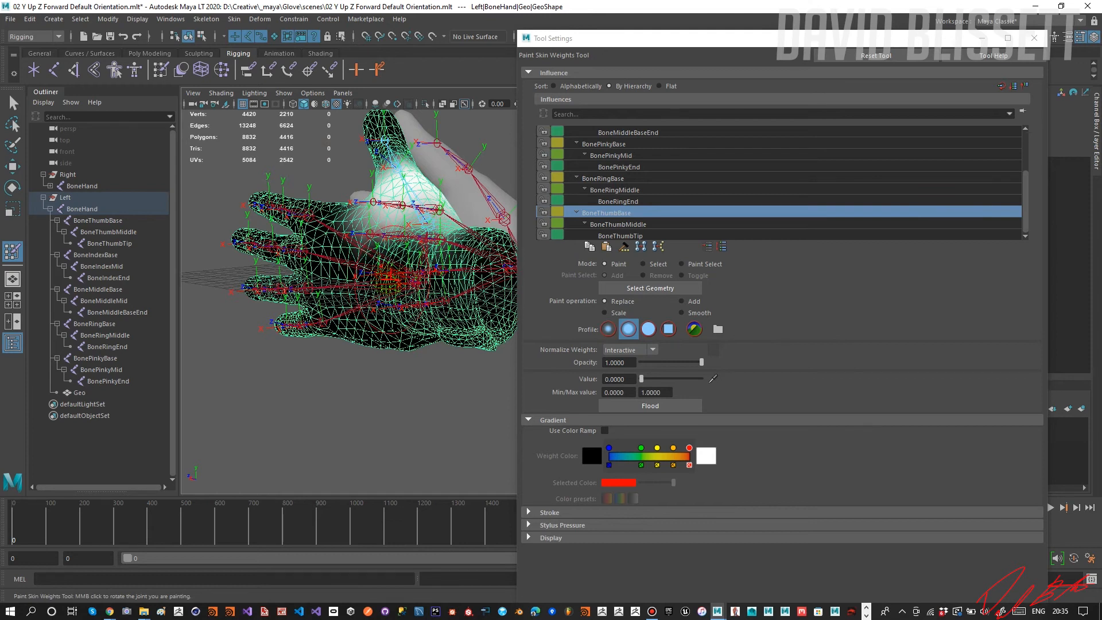
{"action": "left_click", "coordinate": [411, 378]}
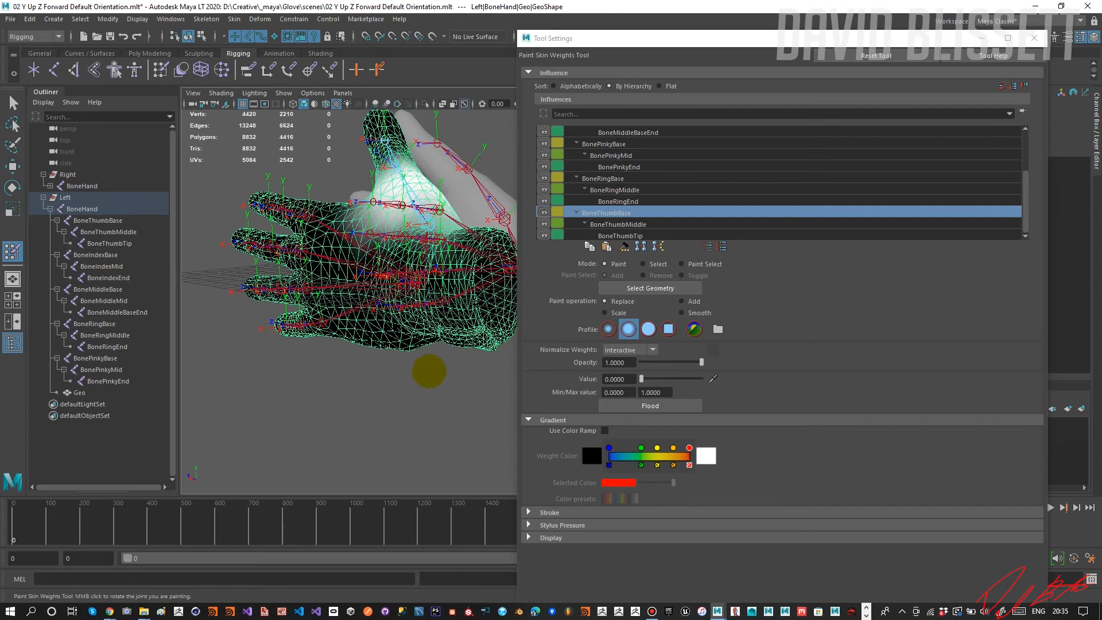
{"action": "left_click", "coordinate": [412, 368]}
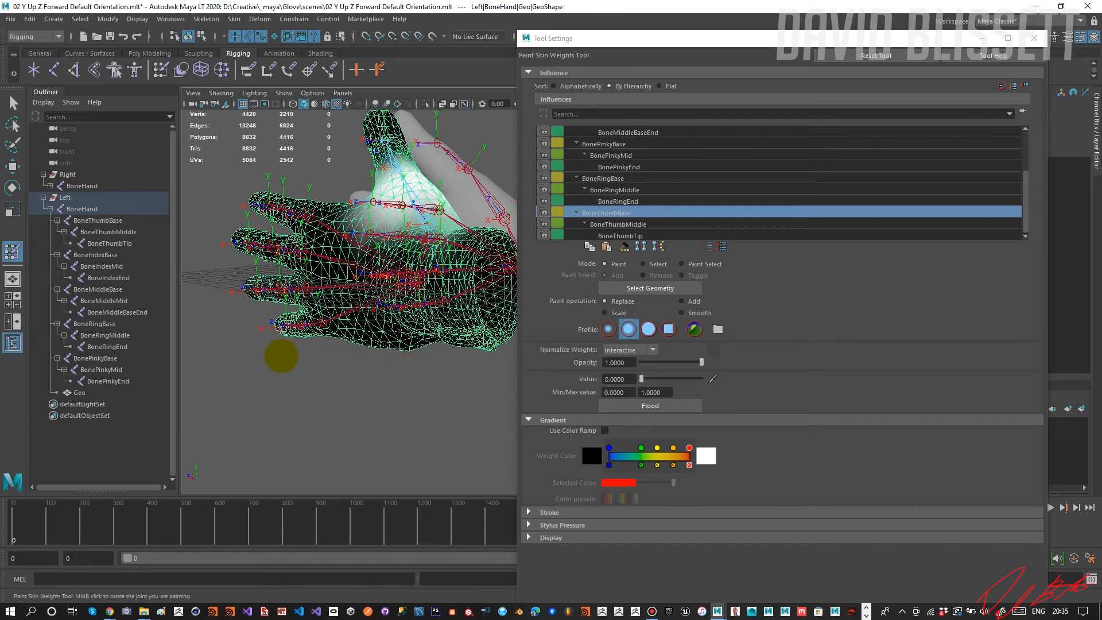
{"action": "mouse_move", "coordinate": [368, 208]}
{"action": "left_mouse_down", "text": "alt"}
{"action": "mouse_move", "coordinate": [356, 226]}
{"action": "mouse_move", "coordinate": [319, 233]}
{"action": "left_mouse_up", "text": "alt"}
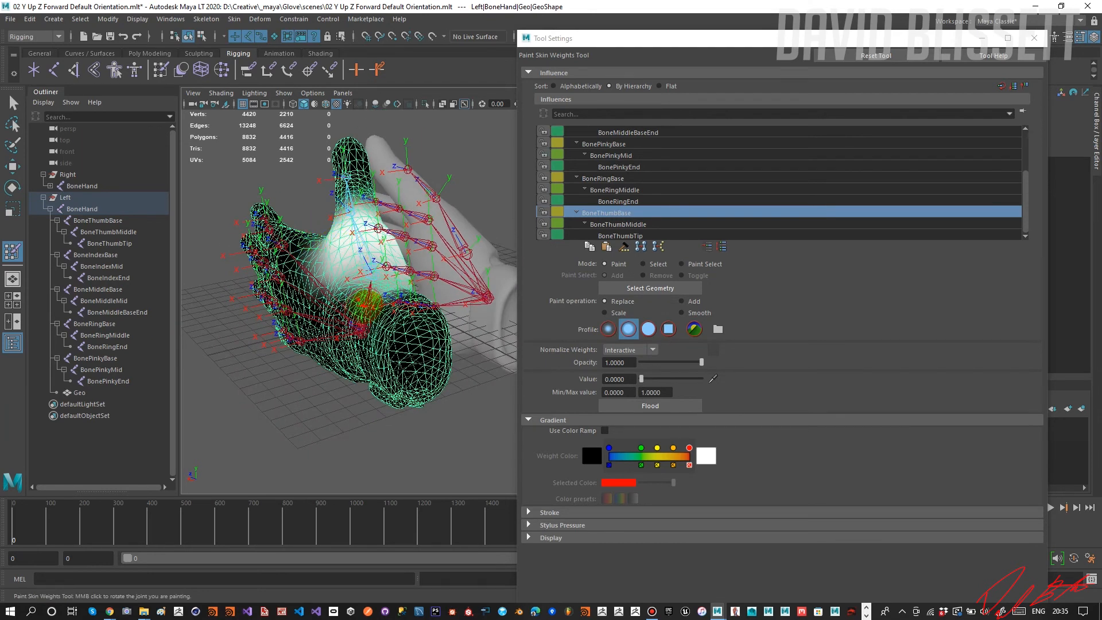
{"action": "mouse_move", "coordinate": [351, 350]}
{"action": "left_mouse_down", "text": "alt"}
{"action": "mouse_move", "coordinate": [350, 379]}
{"action": "mouse_move", "coordinate": [390, 391]}
{"action": "mouse_move", "coordinate": [332, 395]}
{"action": "mouse_move", "coordinate": [305, 384]}
{"action": "mouse_move", "coordinate": [345, 267]}
{"action": "left_mouse_up", "text": "alt"}
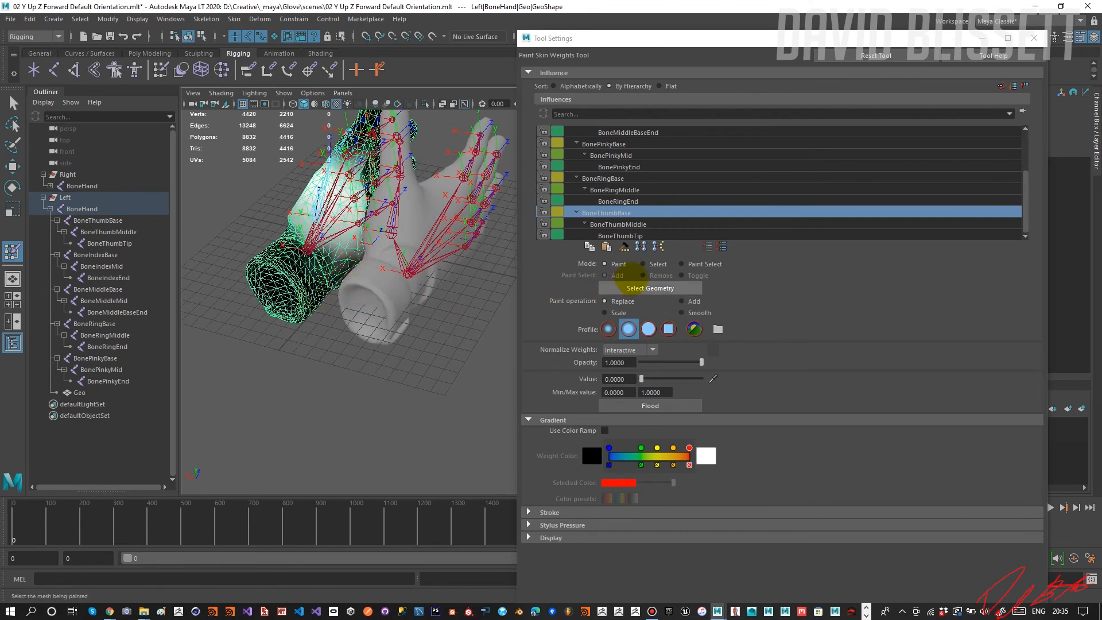
Switch weight painting to Select mode, test-rotate the left BoneThumbBase, and undo the rotation.
{"action": "left_click", "coordinate": [643, 264]}
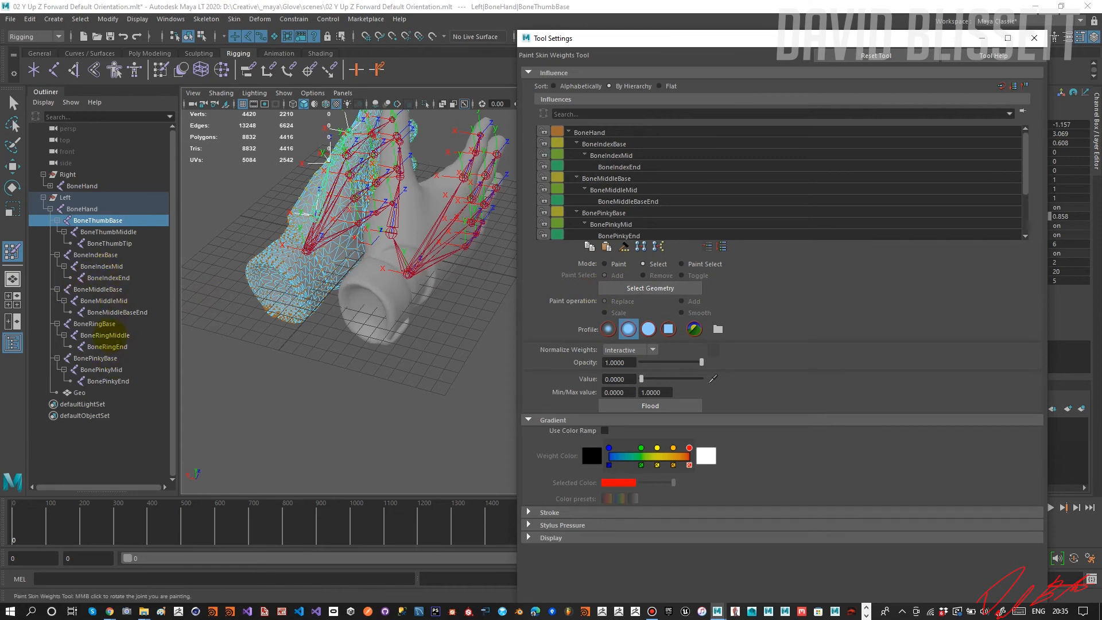
{"action": "left_click", "coordinate": [114, 222]}
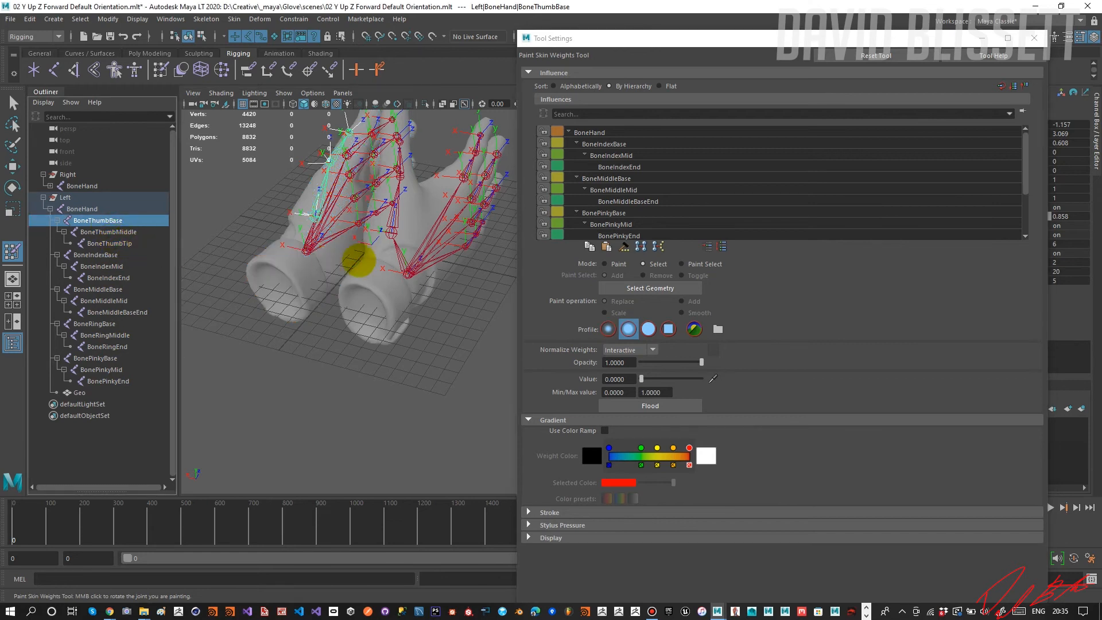
{"action": "key", "text": "w"}
{"action": "key", "text": "e"}
{"action": "left_click_drag", "start_coordinate": [308, 246], "coordinate": [348, 232], "text": "alt"}
{"action": "left_click_drag", "start_coordinate": [334, 277], "coordinate": [236, 278]}
{"action": "key", "text": "ctrl+z"}
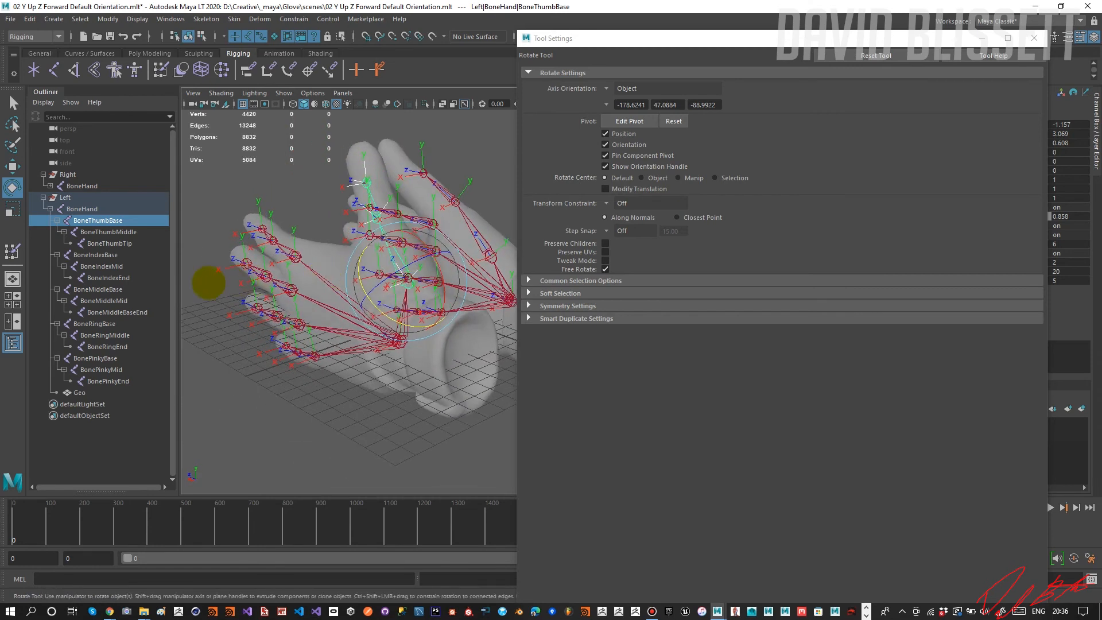
Collapse the left BoneHand hierarchy and unparent BoneHand from the Left group.
{"action": "left_click", "coordinate": [51, 209]}
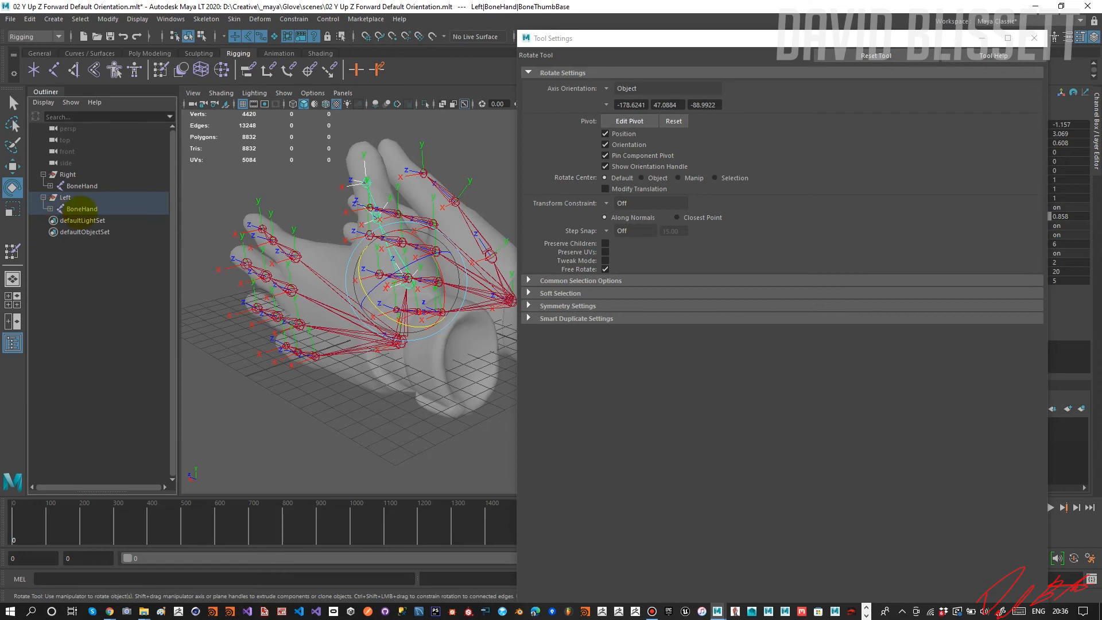
{"action": "left_click", "coordinate": [81, 209]}
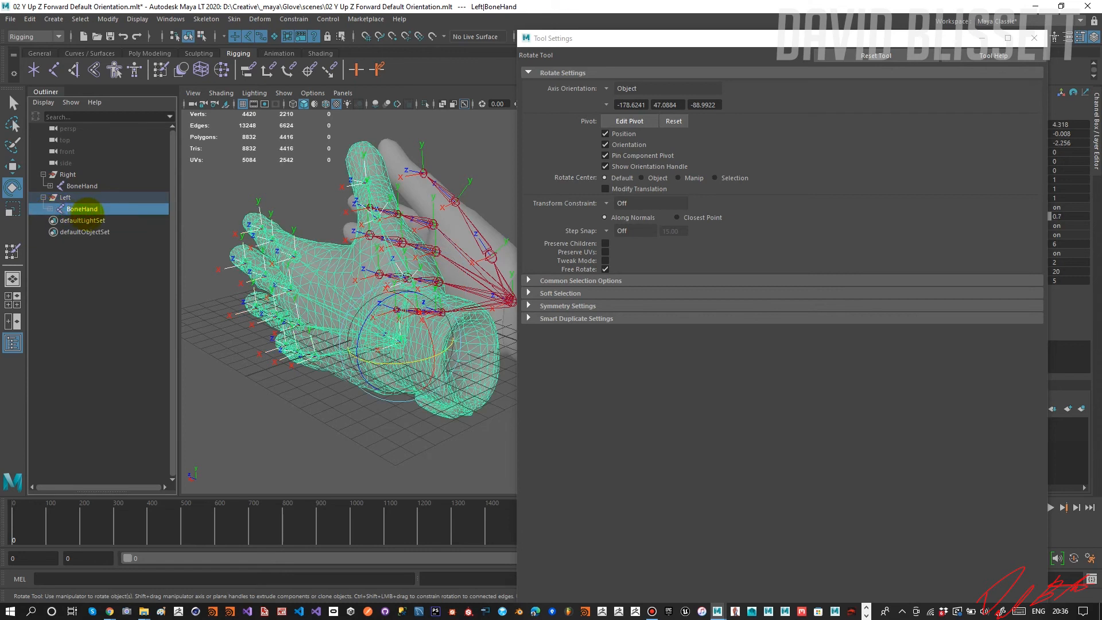
{"action": "key", "text": "shift+p"}
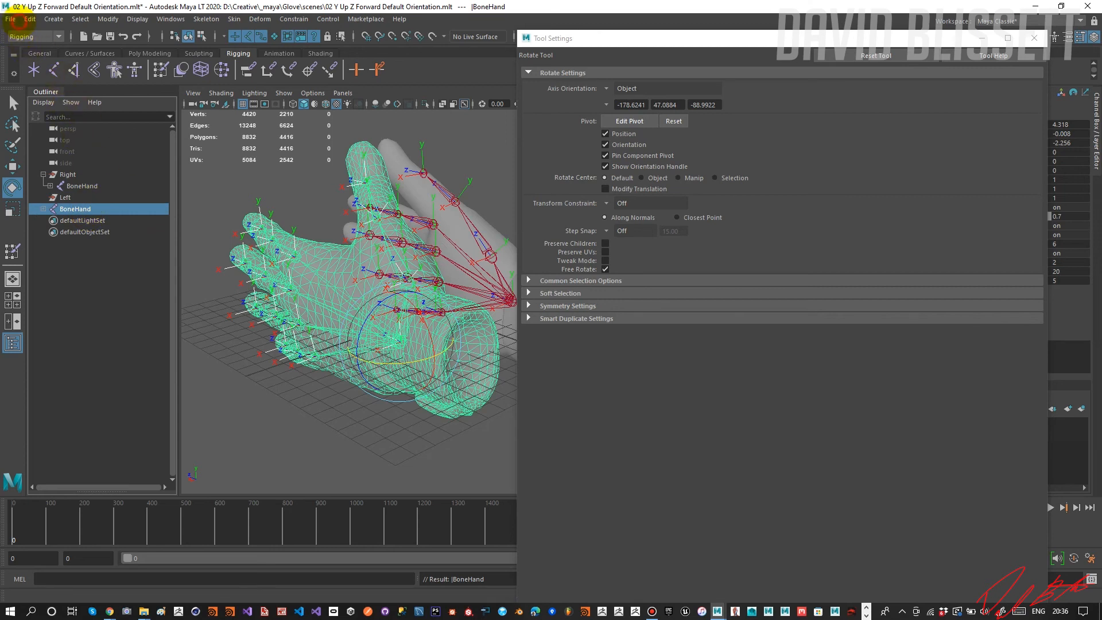
Export the selected left BoneHand as FBX, overwriting Glove_Left_001.fbx in the scenes folder.
{"action": "left_click", "coordinate": [17, 20]}
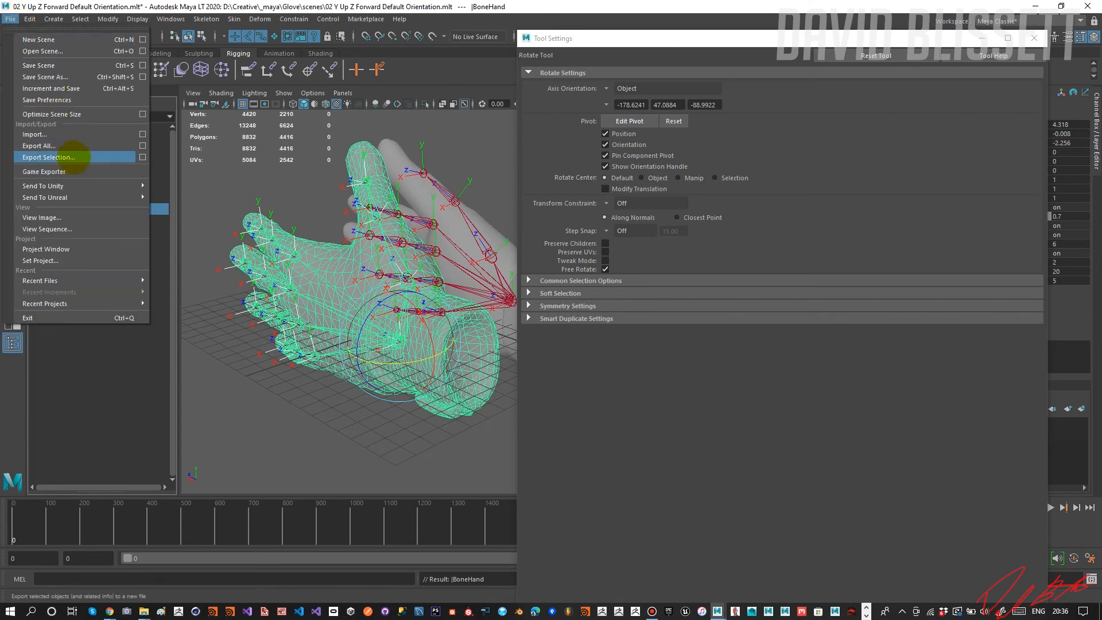
{"action": "left_click", "coordinate": [74, 156]}
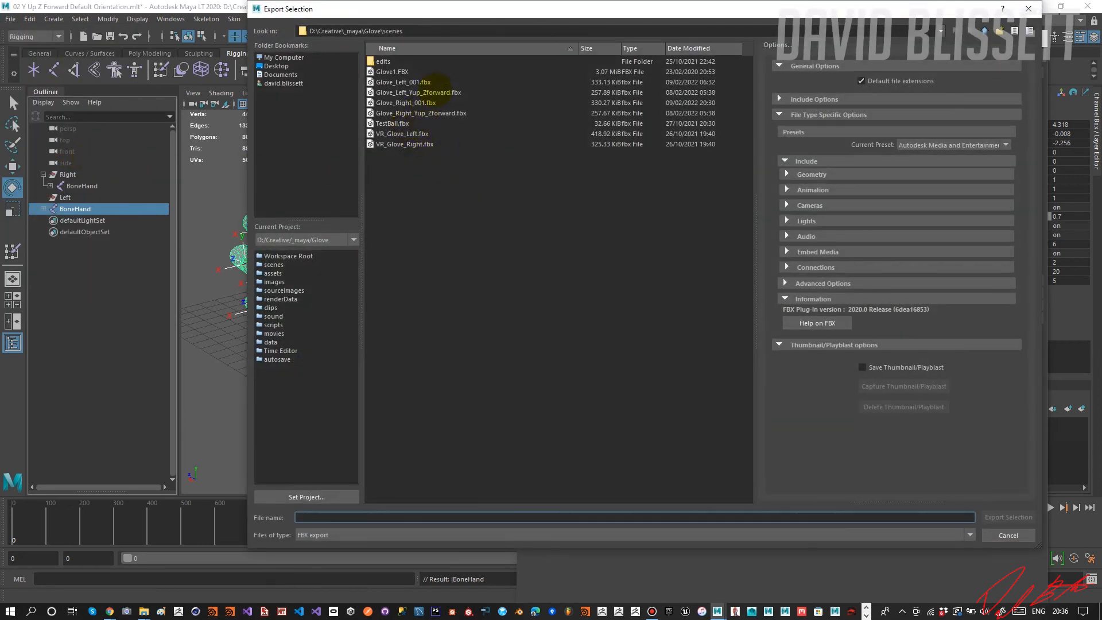
{"action": "left_click", "coordinate": [428, 102]}
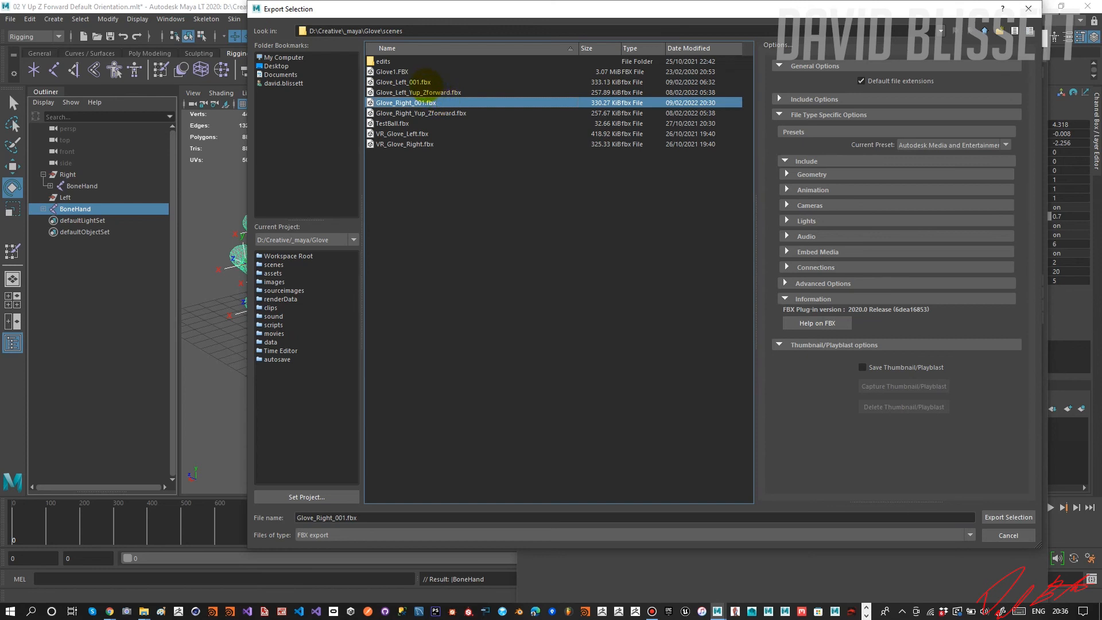
{"action": "left_click", "coordinate": [431, 81]}
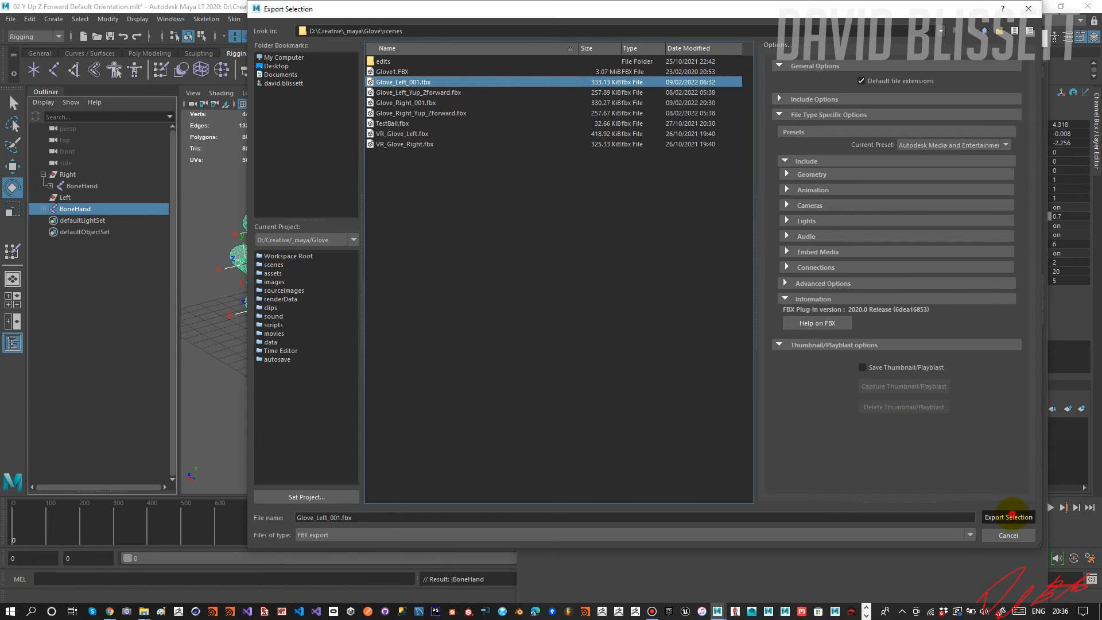
{"action": "left_click", "coordinate": [1010, 515]}
{"action": "left_click", "coordinate": [617, 293]}
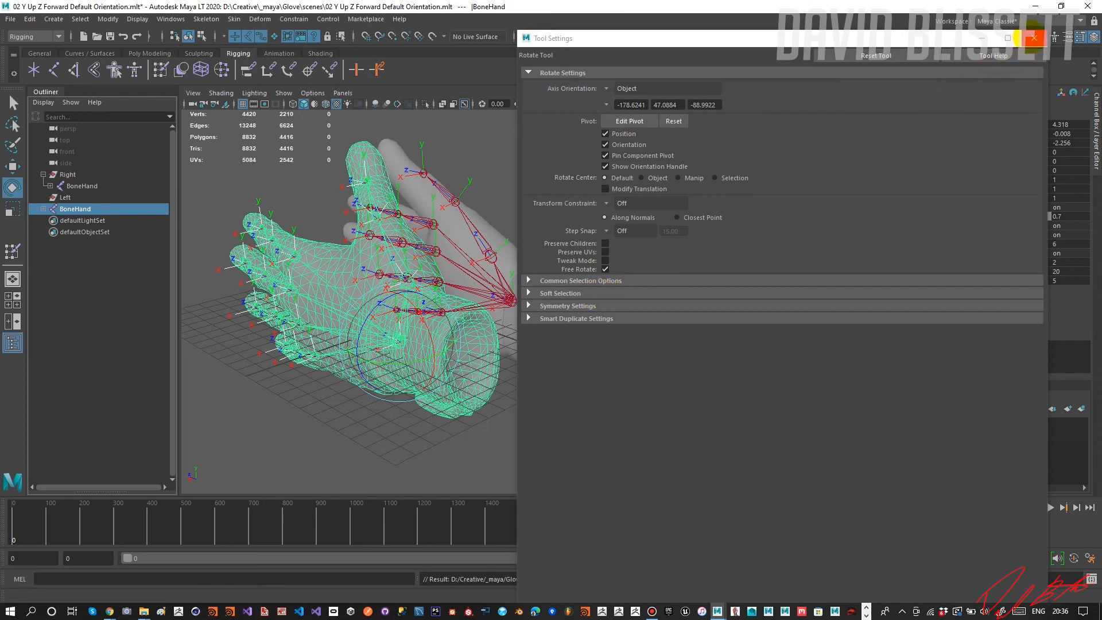
Close the tool settings window and switch to the Select tool.
{"action": "left_click", "coordinate": [1034, 38]}
{"action": "left_click_drag", "start_coordinate": [573, 215], "coordinate": [598, 254], "text": "alt"}
{"action": "key", "text": "q"}
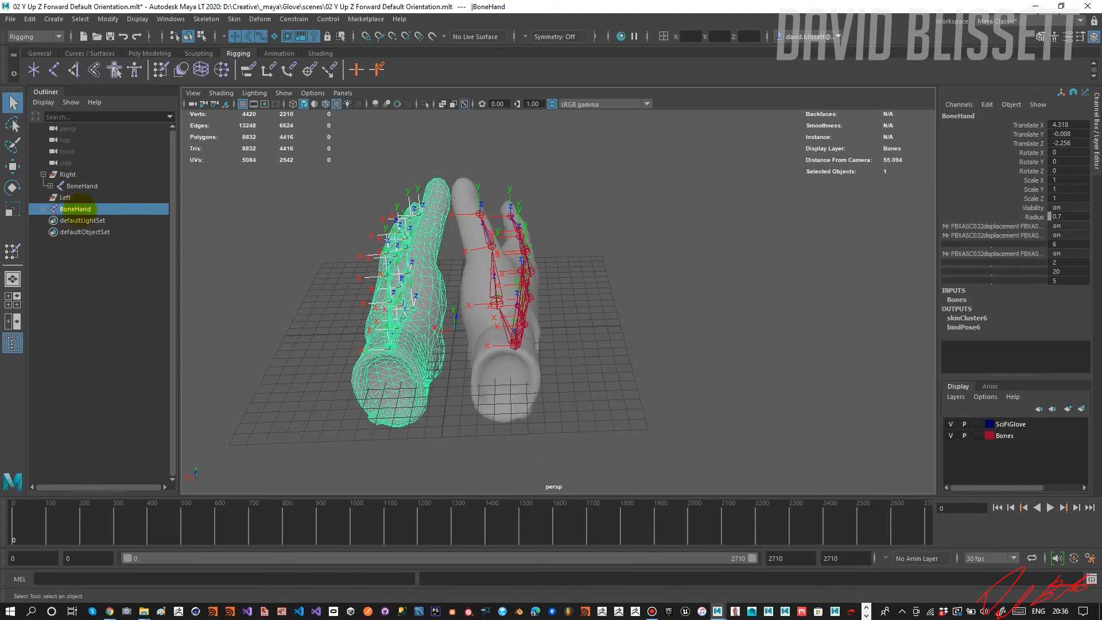
Parent the left BoneHand back under the Left group and clear the selection.
{"action": "left_click", "coordinate": [73, 198], "text": "ctrl"}
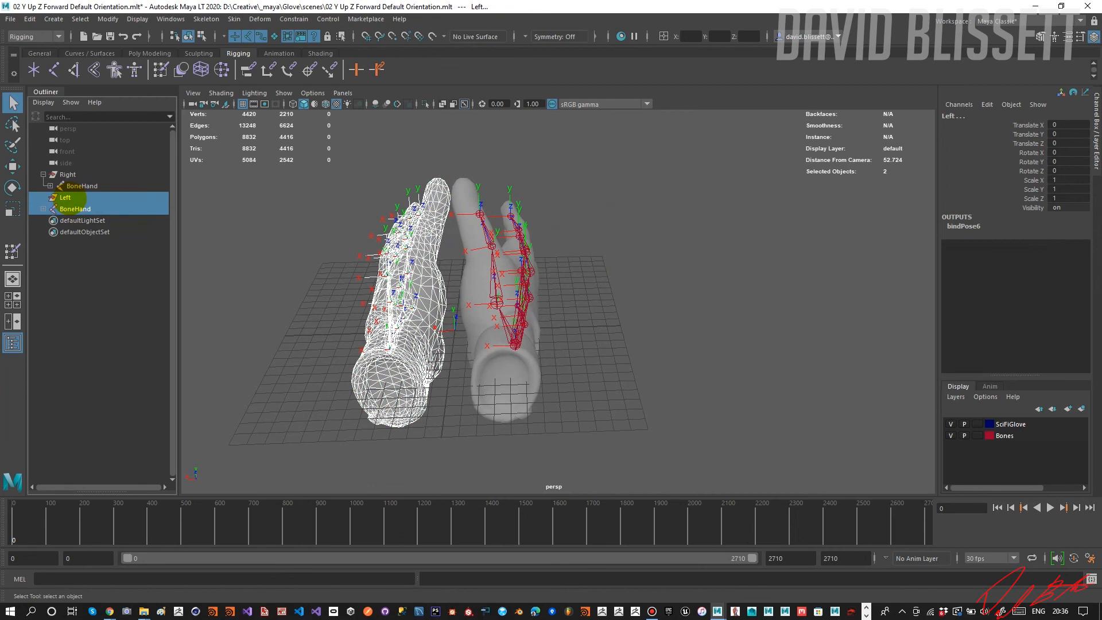
{"action": "key", "text": "p"}
{"action": "left_click_drag", "start_coordinate": [337, 275], "coordinate": [302, 249], "text": "alt"}
{"action": "left_click", "coordinate": [311, 253]}
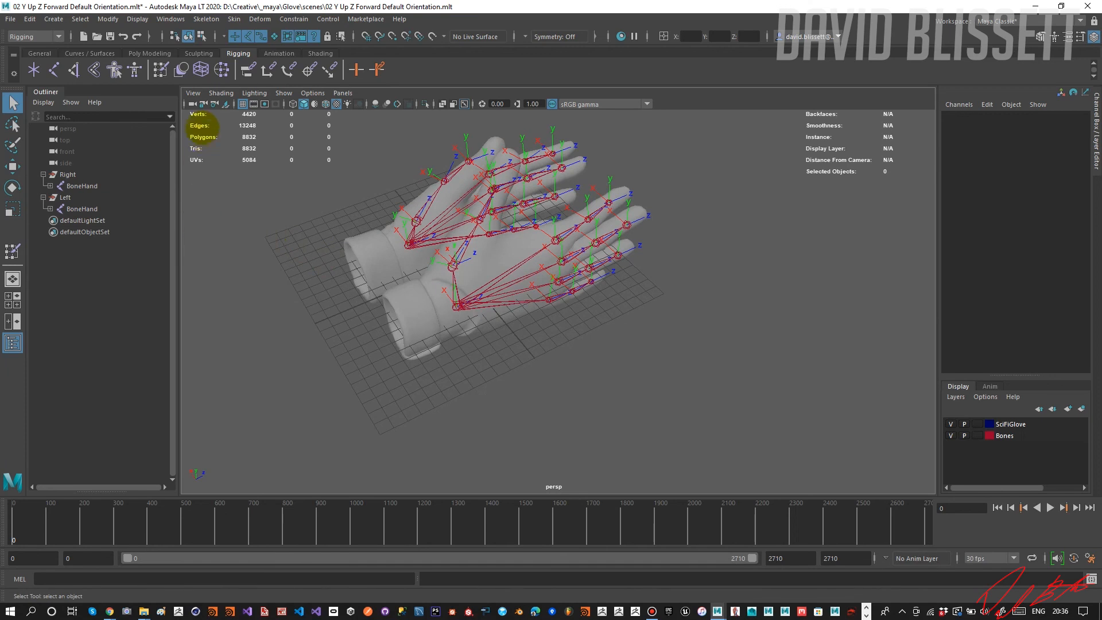
Turn X-Ray Joints display off, view both gloves without it, and turn X-Ray Joints back on.
{"action": "left_click", "coordinate": [220, 94]}
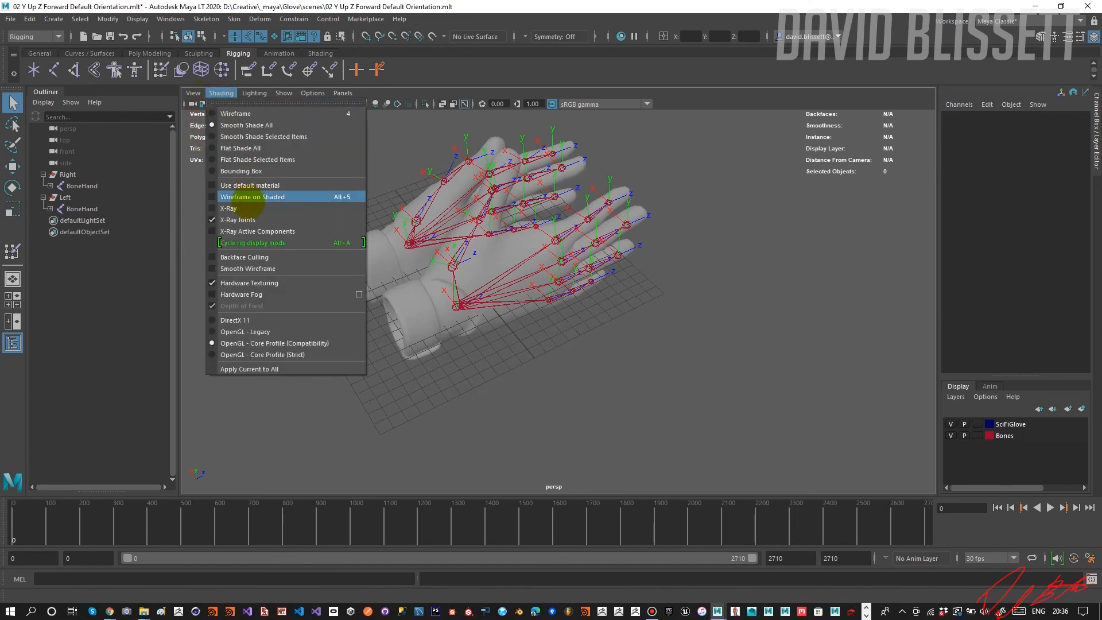
{"action": "left_click", "coordinate": [310, 219]}
{"action": "left_click_drag", "start_coordinate": [303, 216], "coordinate": [391, 193], "text": "alt"}
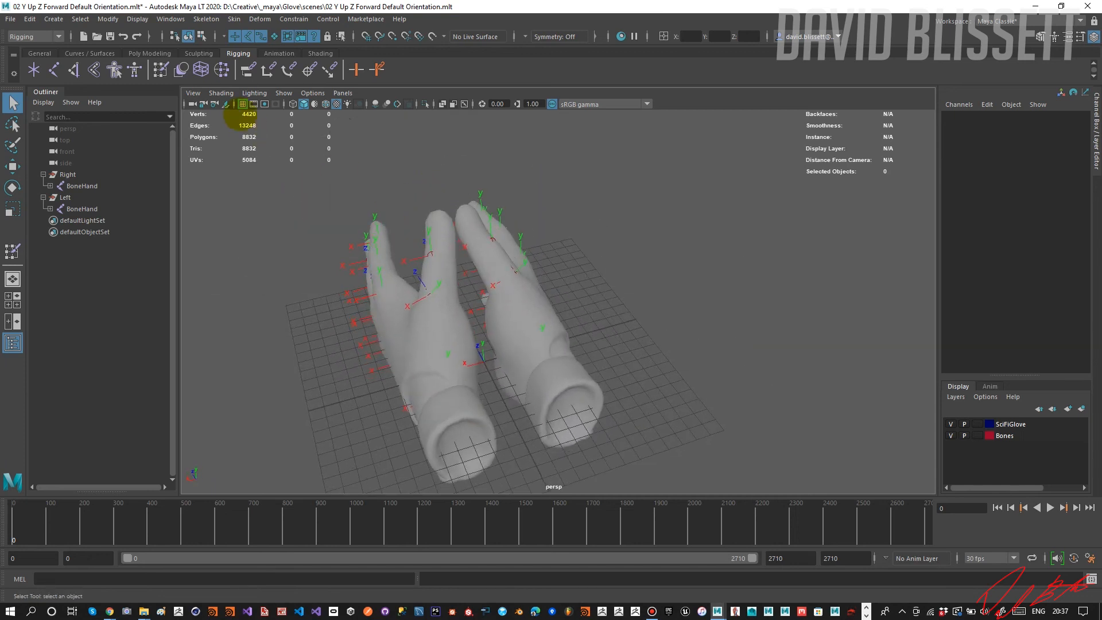
{"action": "left_click", "coordinate": [222, 93]}
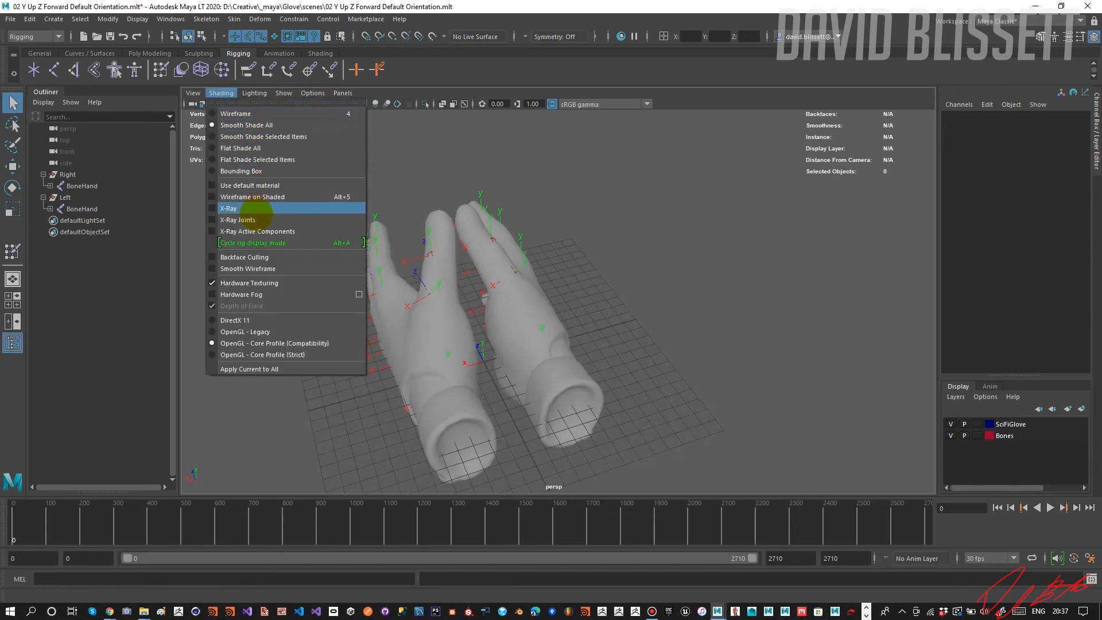
{"action": "left_click", "coordinate": [256, 215]}
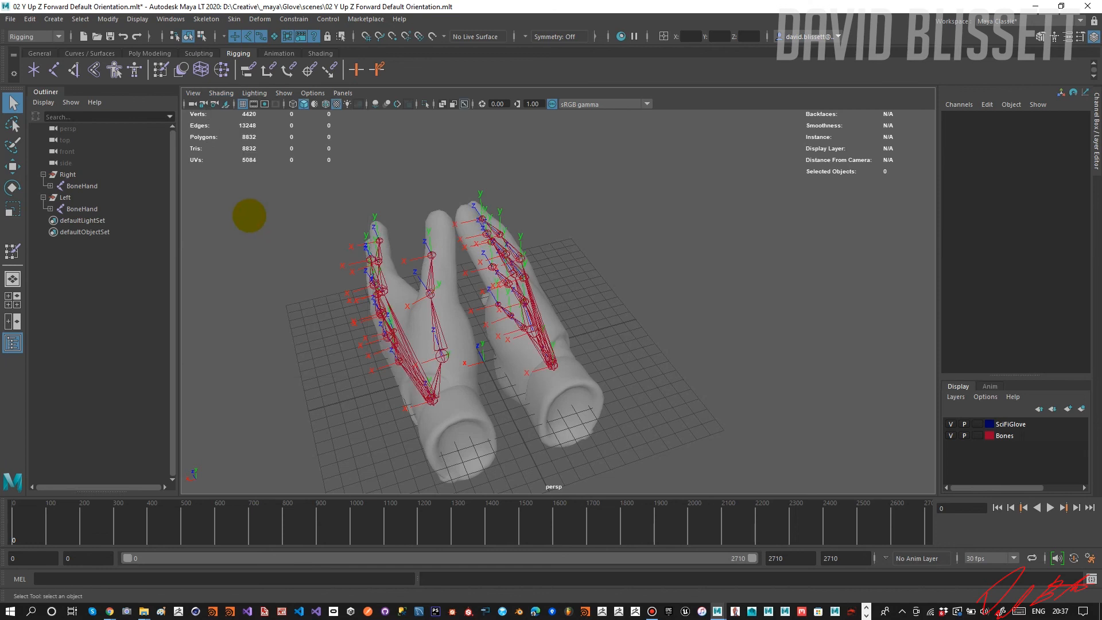
Save the current scene under its existing name.
{"action": "left_click", "coordinate": [11, 19]}
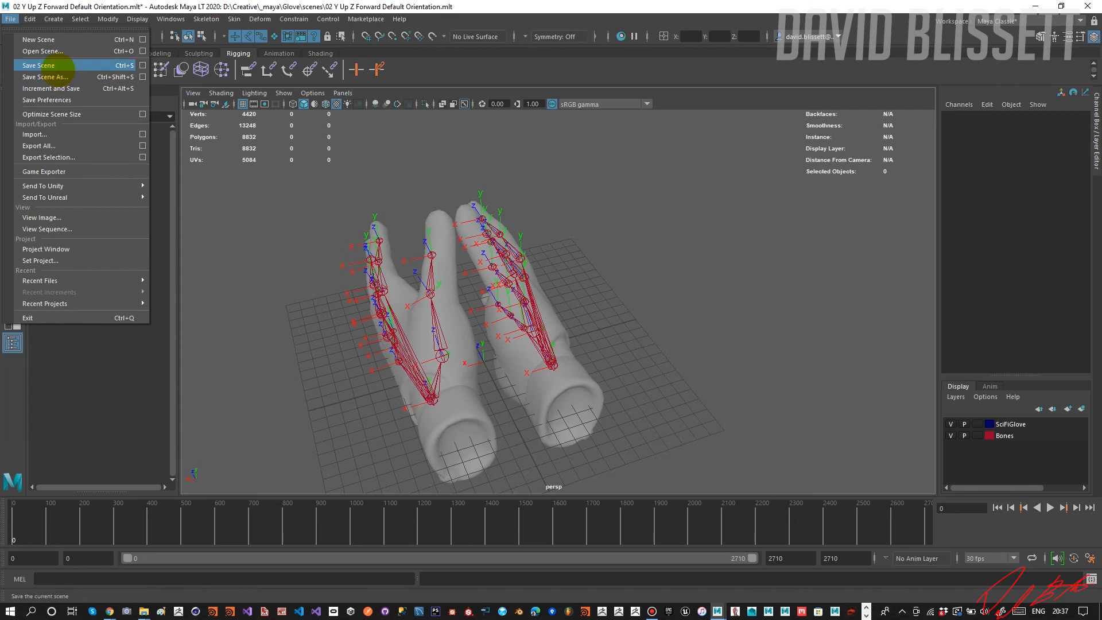
{"action": "left_click", "coordinate": [58, 69]}
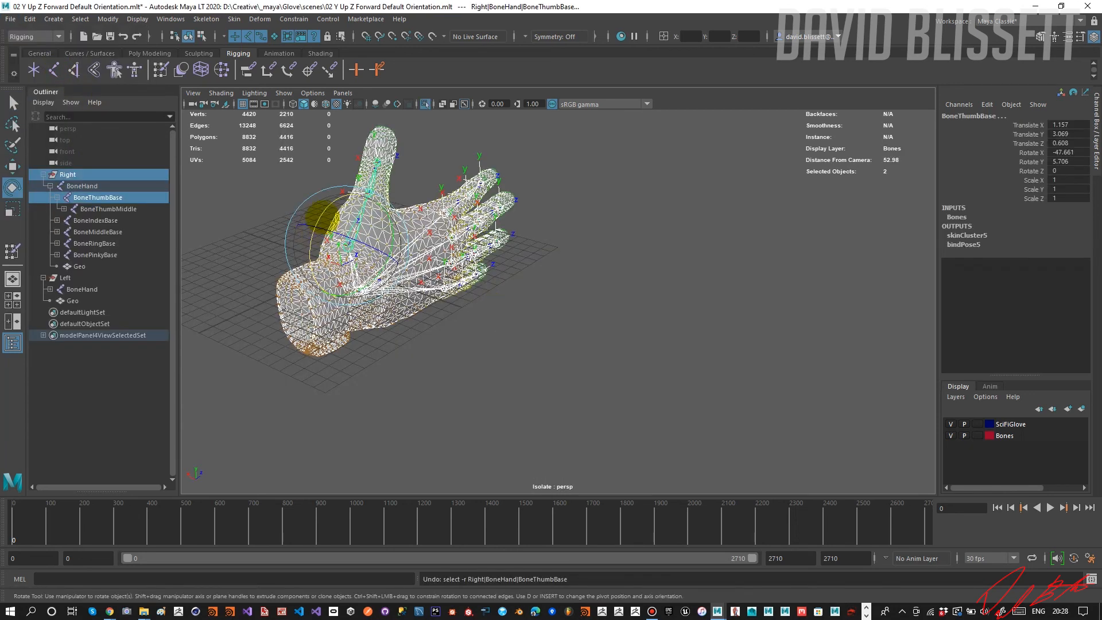
Test-rotate the right glove's BoneThumbBase, first with the Right group also selected and again on its own, undoing each rotation.
{"action": "left_click_drag", "start_coordinate": [320, 211], "coordinate": [352, 196]}
{"action": "key", "text": "ctrl+z"}
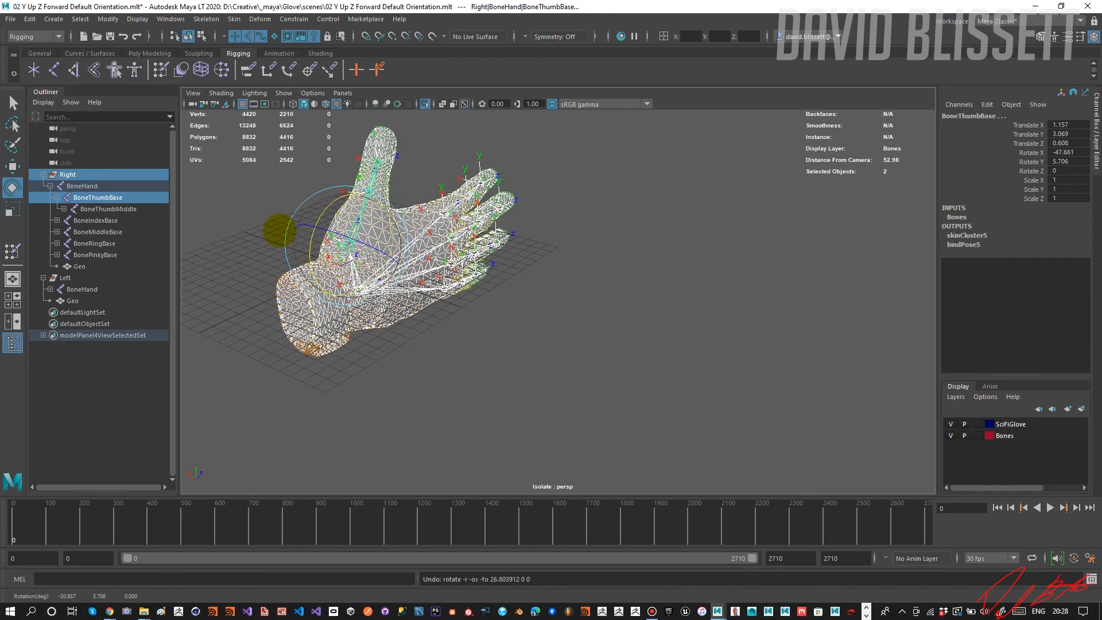
{"action": "left_click", "coordinate": [114, 197]}
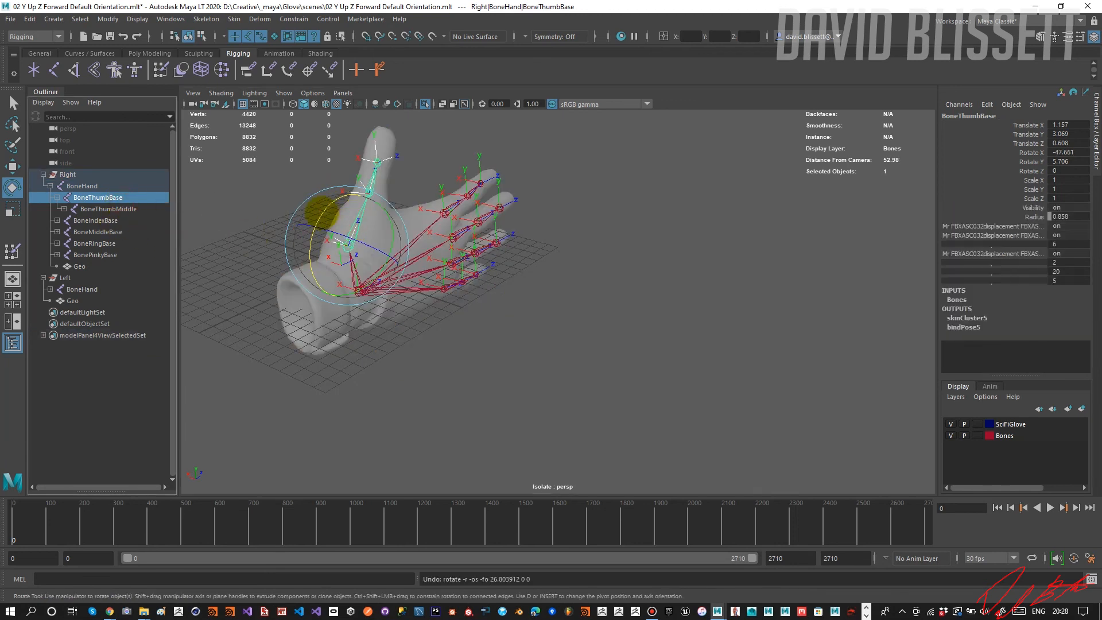
{"action": "left_click_drag", "start_coordinate": [321, 211], "coordinate": [364, 205]}
{"action": "key", "text": "ctrl+z"}
Open the Paint Skin Weights tool settings and choose BoneThumbBase as the influence for the right glove.
{"action": "double_click", "coordinate": [12, 251]}
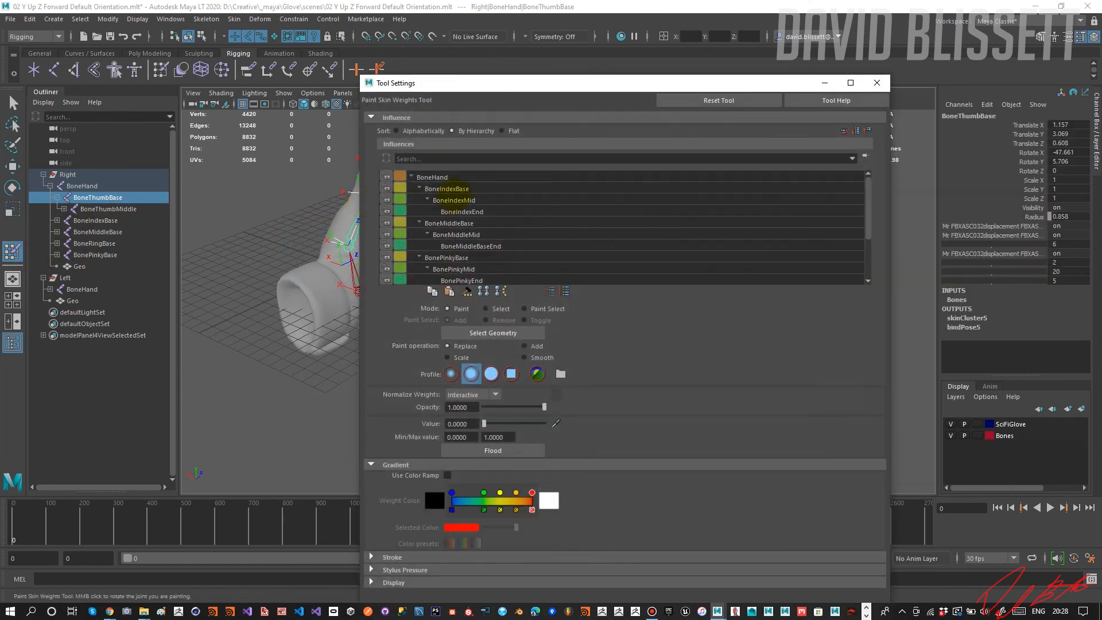
{"action": "left_click", "coordinate": [472, 267]}
{"action": "left_click", "coordinate": [478, 260]}
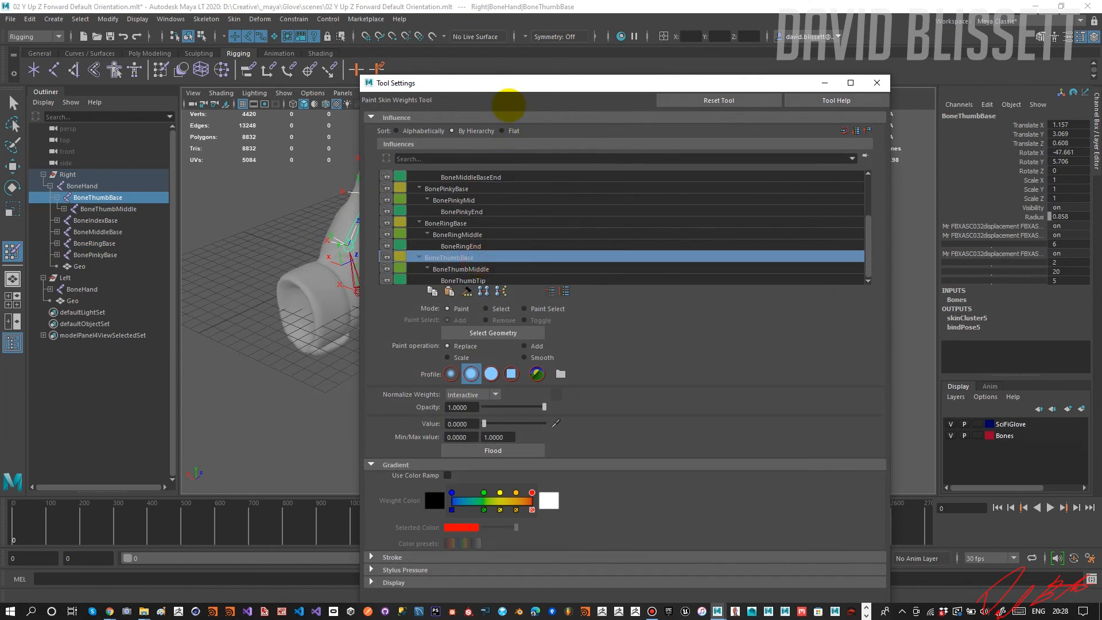
{"action": "left_click_drag", "start_coordinate": [510, 86], "coordinate": [550, 64]}
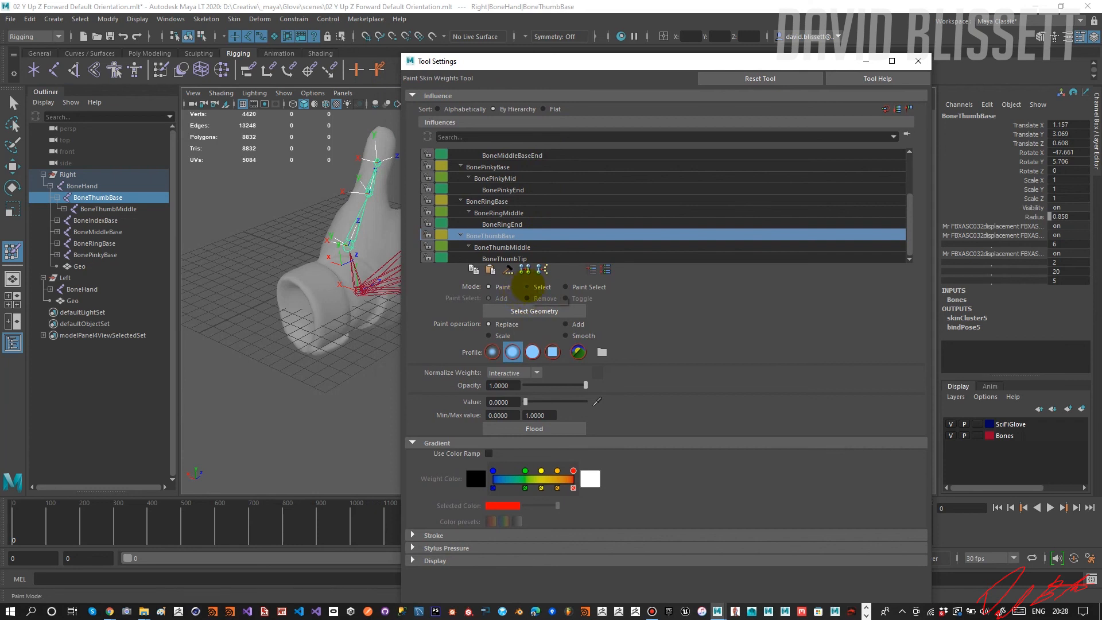
{"action": "left_click", "coordinate": [510, 236]}
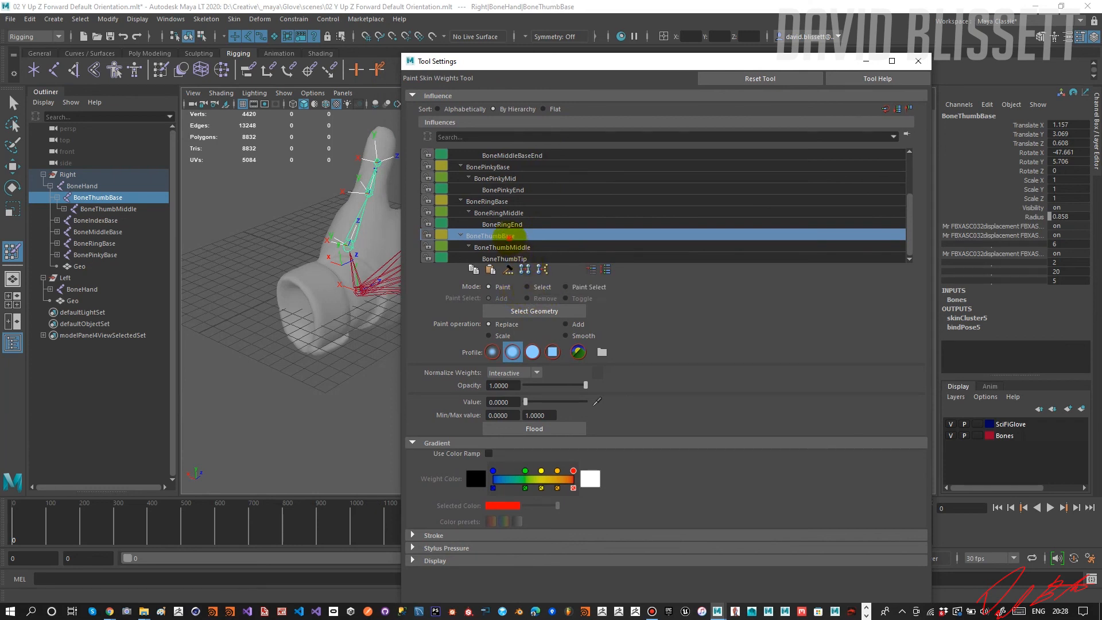
Toggle the weight painting mode between Select and Paint, leaving it on Select.
{"action": "left_click", "coordinate": [534, 286]}
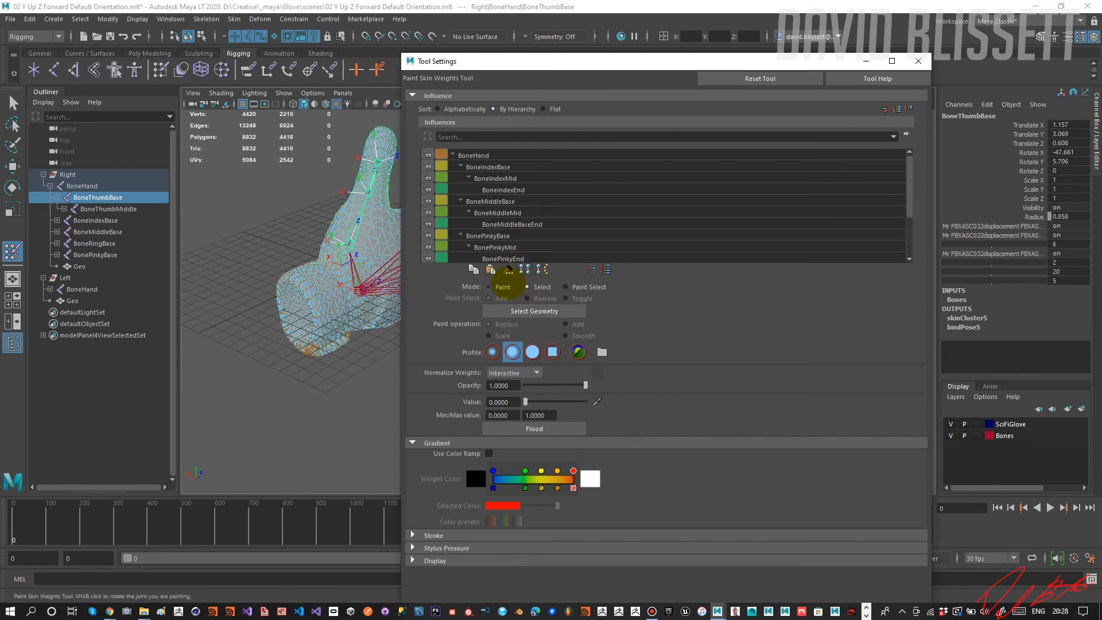
{"action": "left_click", "coordinate": [507, 283]}
{"action": "left_click", "coordinate": [527, 286]}
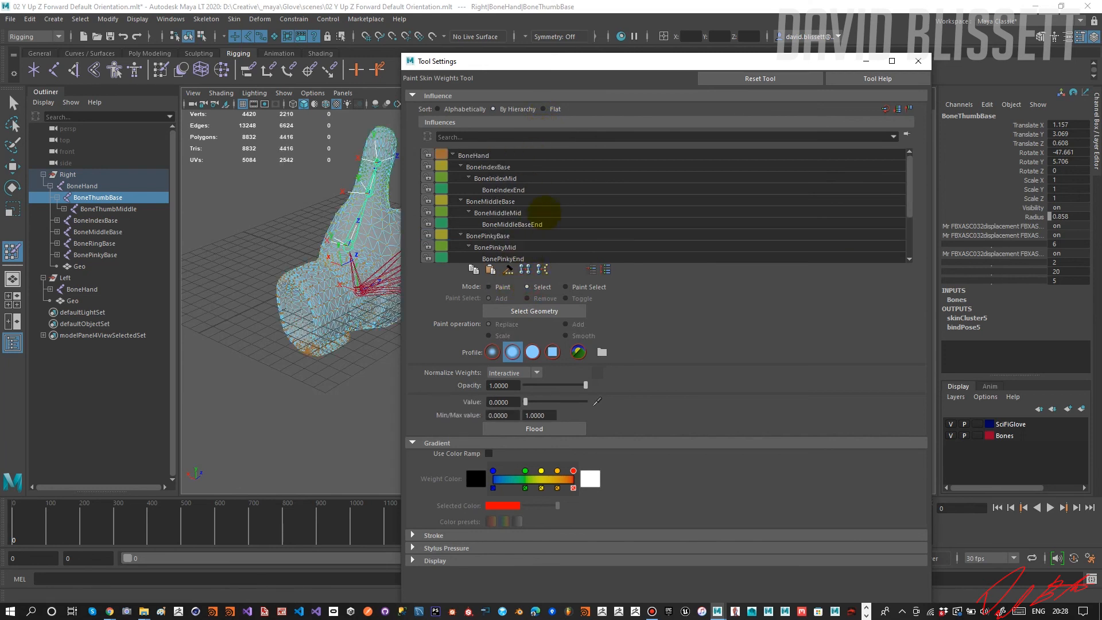